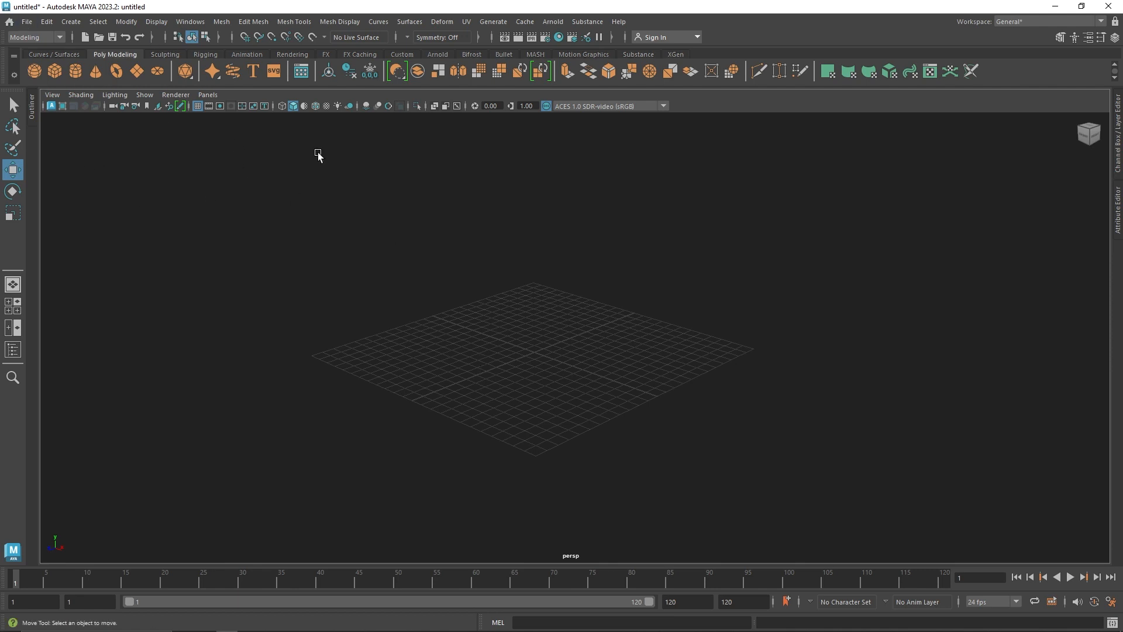
Step: Start the CV Curve Tool with the 3 Cubic degree and uniform knot spacing, and switch to the full-size front view
click(71, 22)
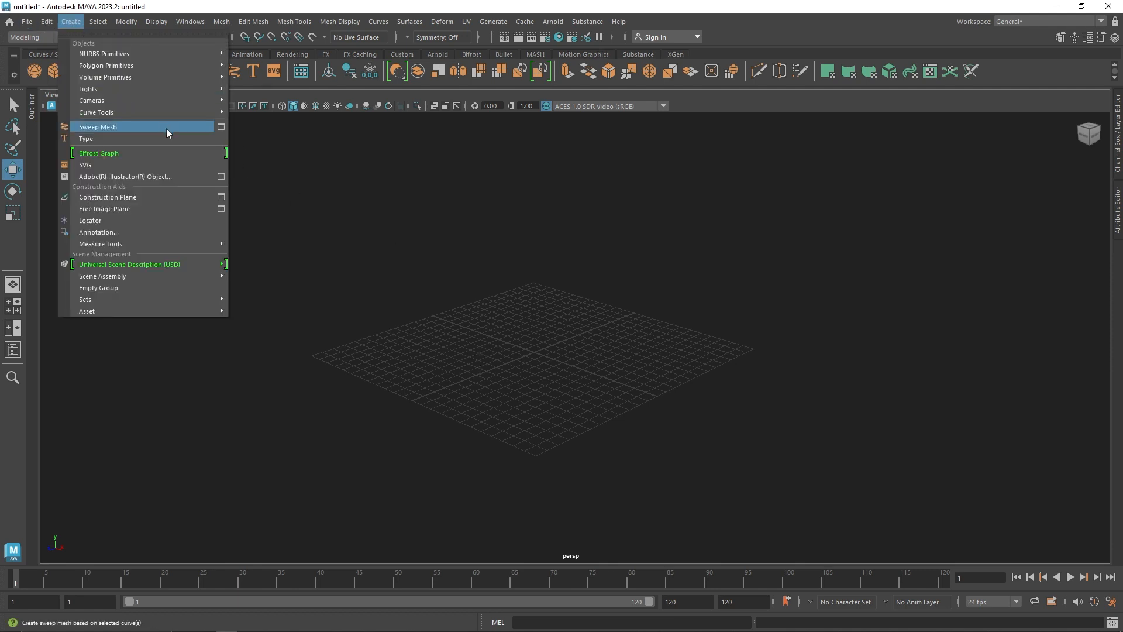
mouse_move(174, 110)
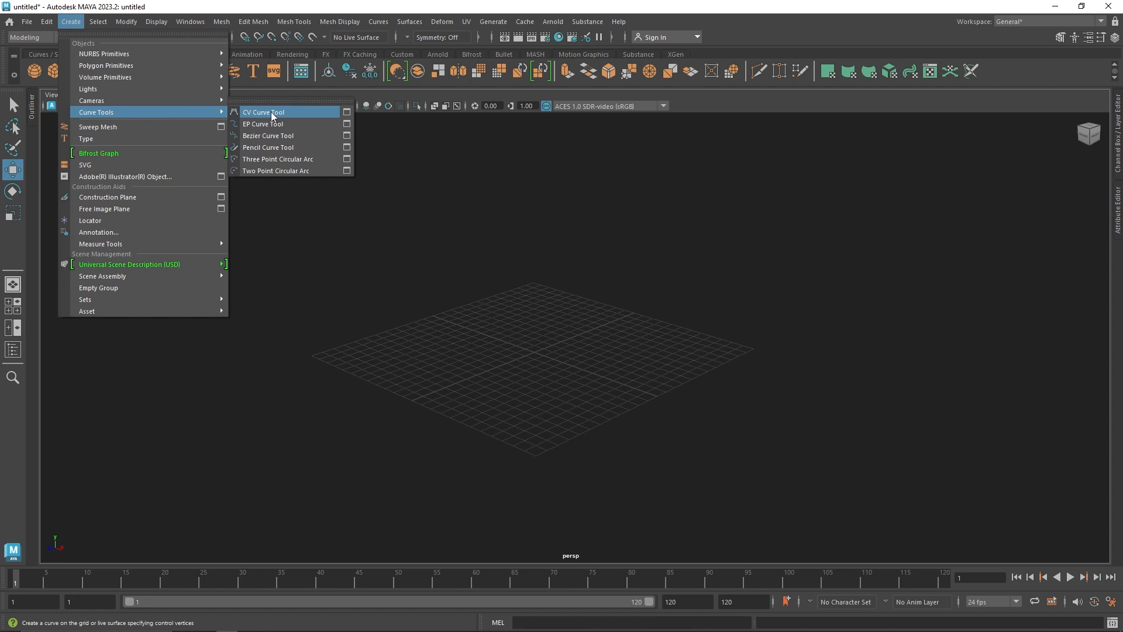
click(347, 113)
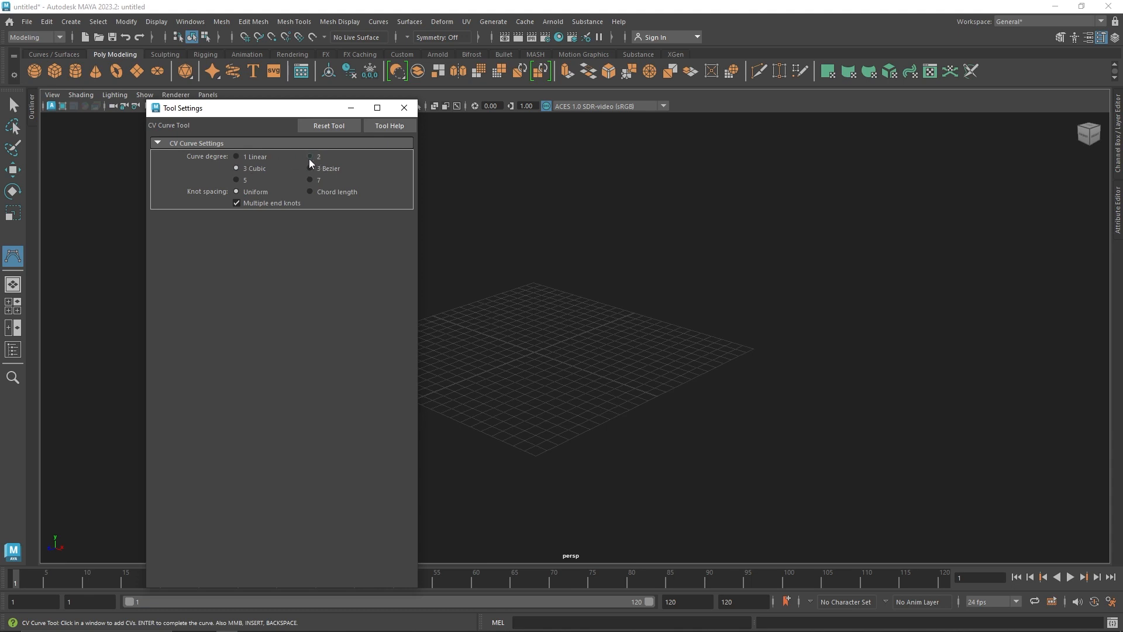
click(403, 108)
alt+drag(459, 338, 508, 333)
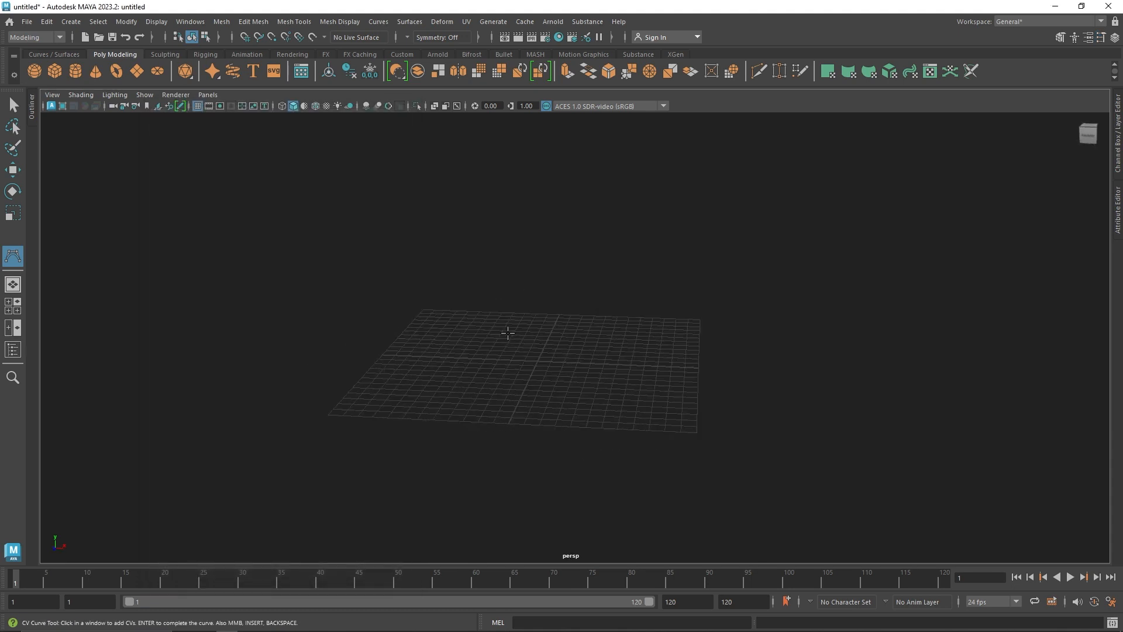
key(space)
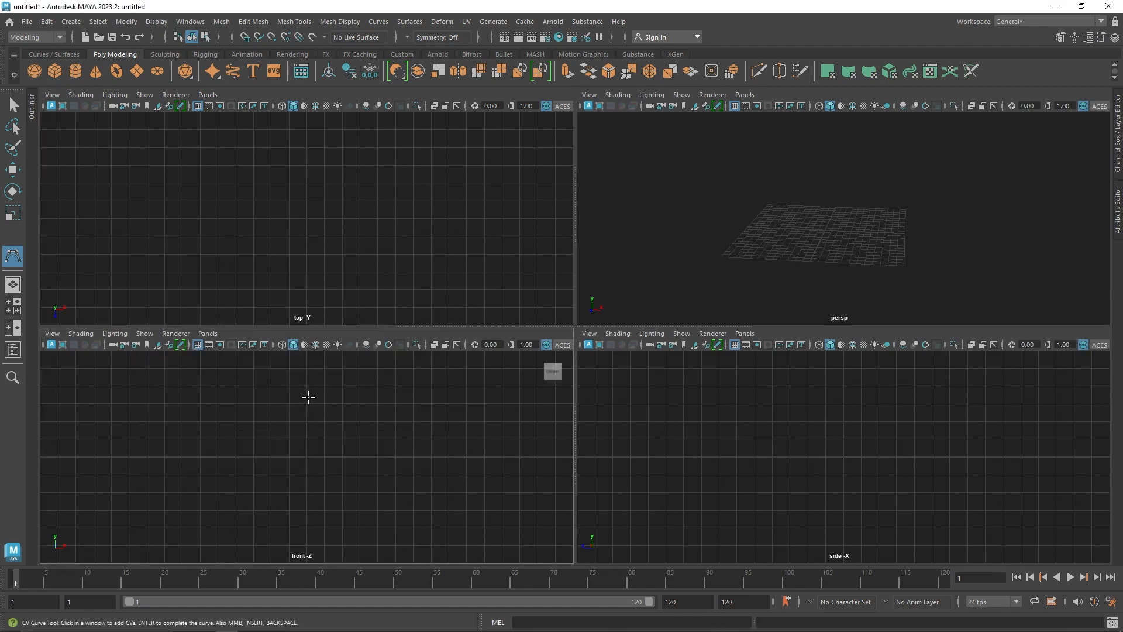
key(space)
scroll(539, 371, down, 3)
alt+middle_drag(539, 370, 434, 411)
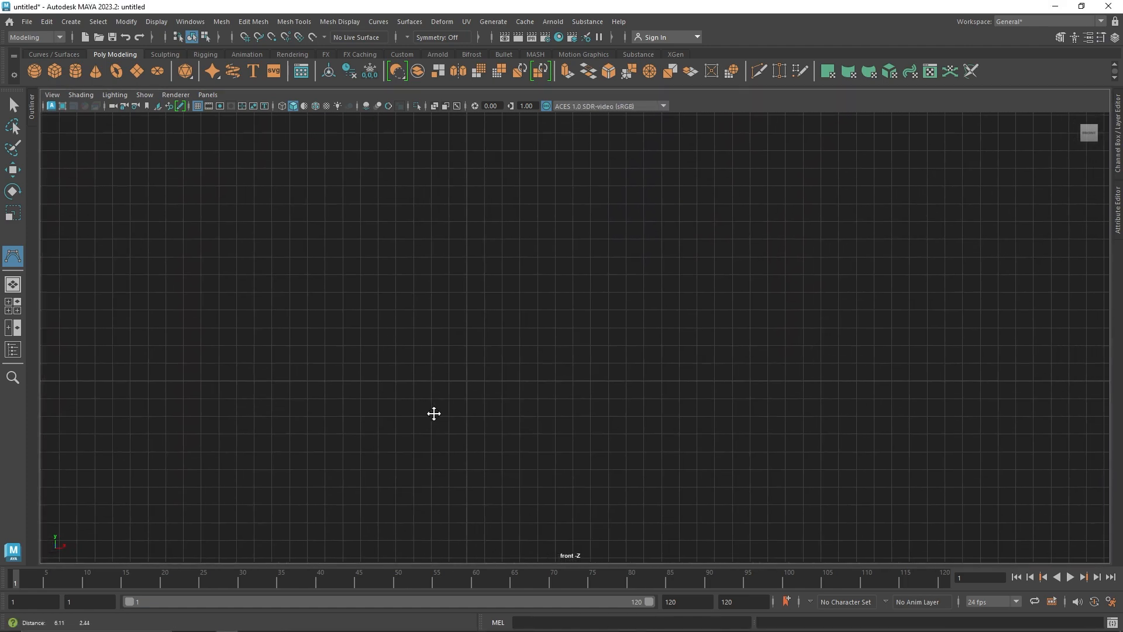
Step: Draw a wavy eight-point CV curve above the grid in the front view and finish it in the perspective view
click(269, 220)
click(325, 285)
click(439, 267)
click(522, 205)
click(589, 196)
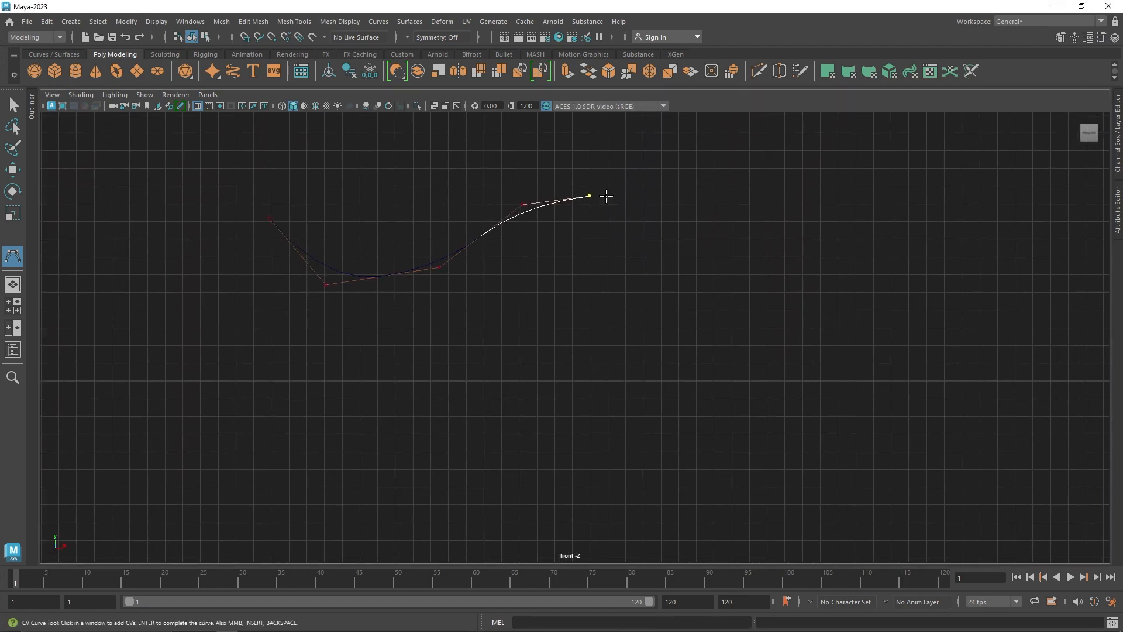
click(644, 211)
click(691, 227)
click(783, 324)
key(space)
key(space)
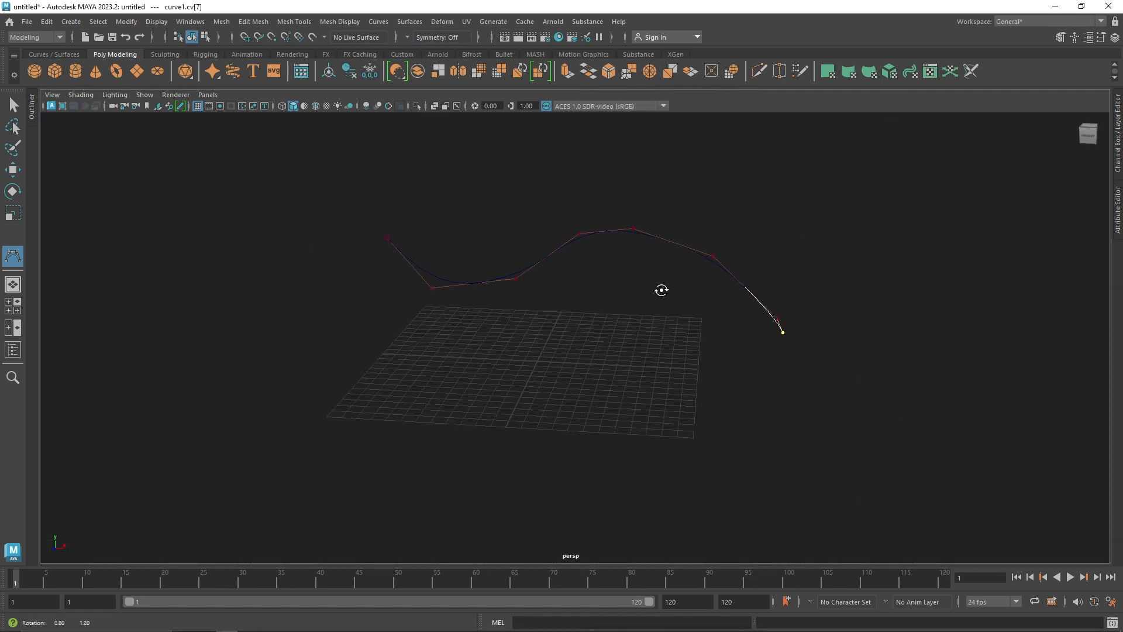
key(Return)
Step: Switch the curve to control vertex mode and select all of its control vertices
click(629, 219)
click(620, 232)
alt+drag(609, 243, 587, 255)
key(w)
right_drag(579, 237, 441, 220)
drag(289, 188, 998, 392)
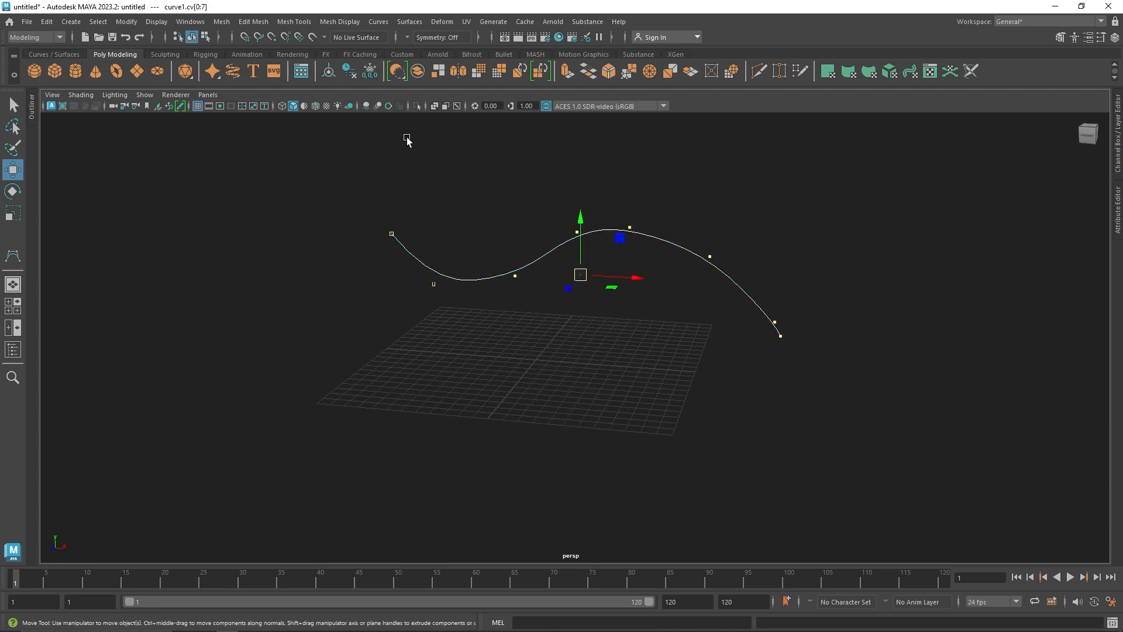
Step: Try smoothing the selected control vertices with the current settings, and undo it
click(378, 21)
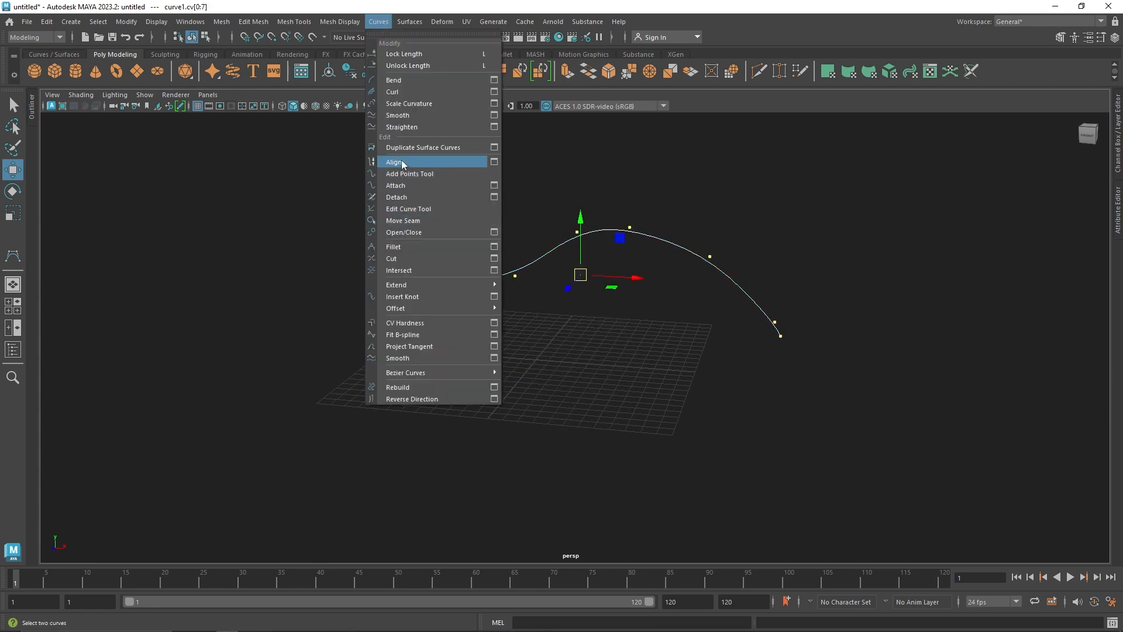
click(404, 127)
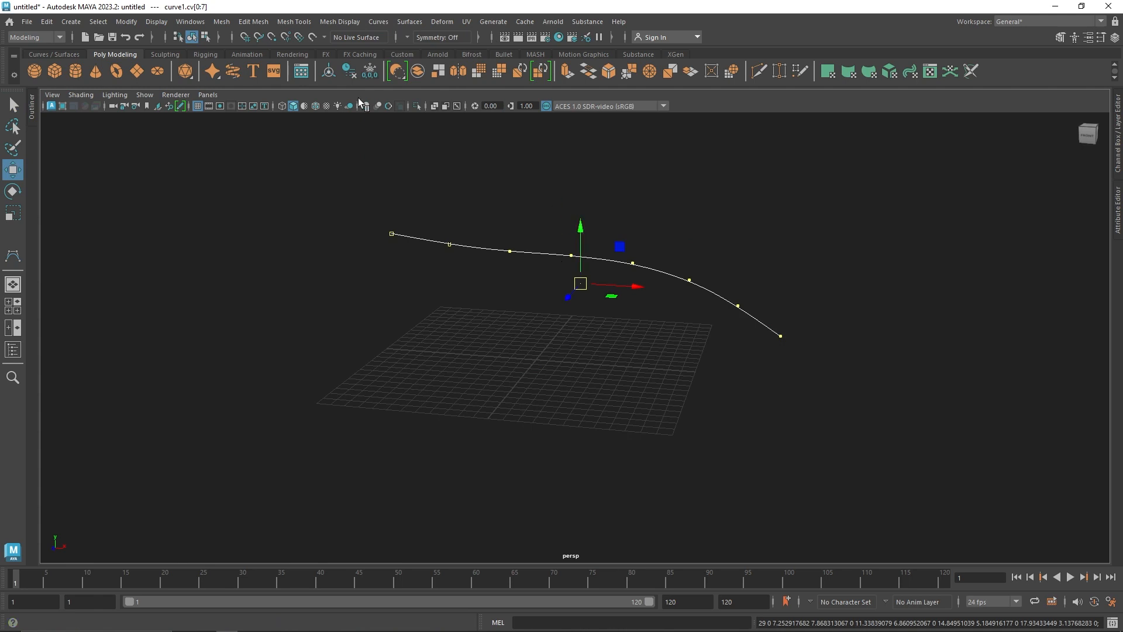
key(ctrl+z)
Step: Smooth the selected control vertices with a smooth factor of 2
click(379, 22)
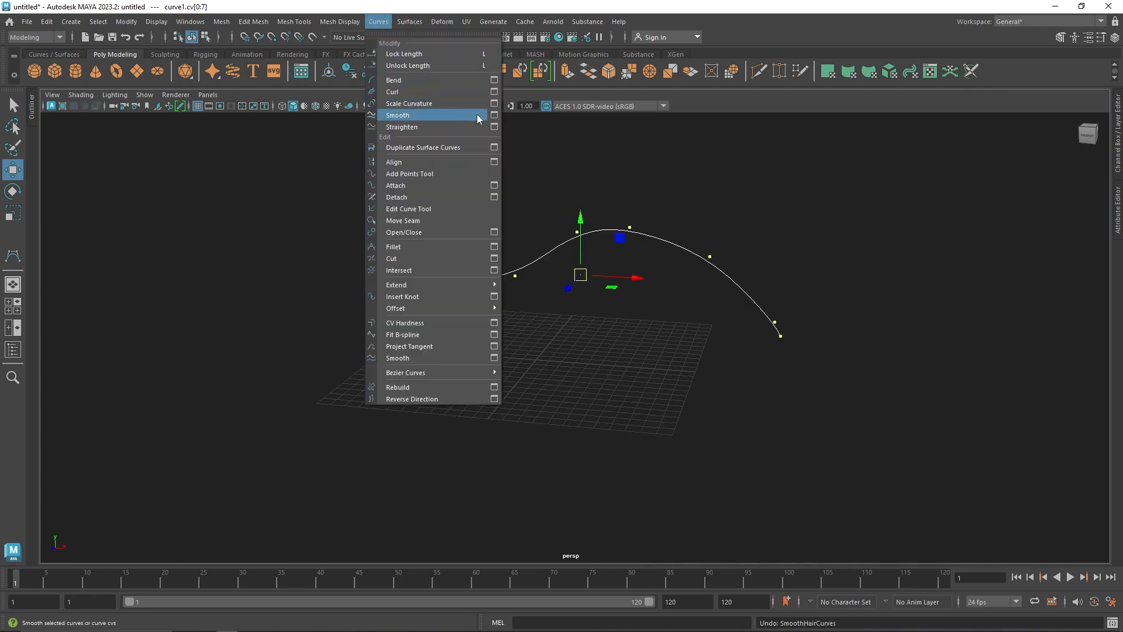
click(495, 115)
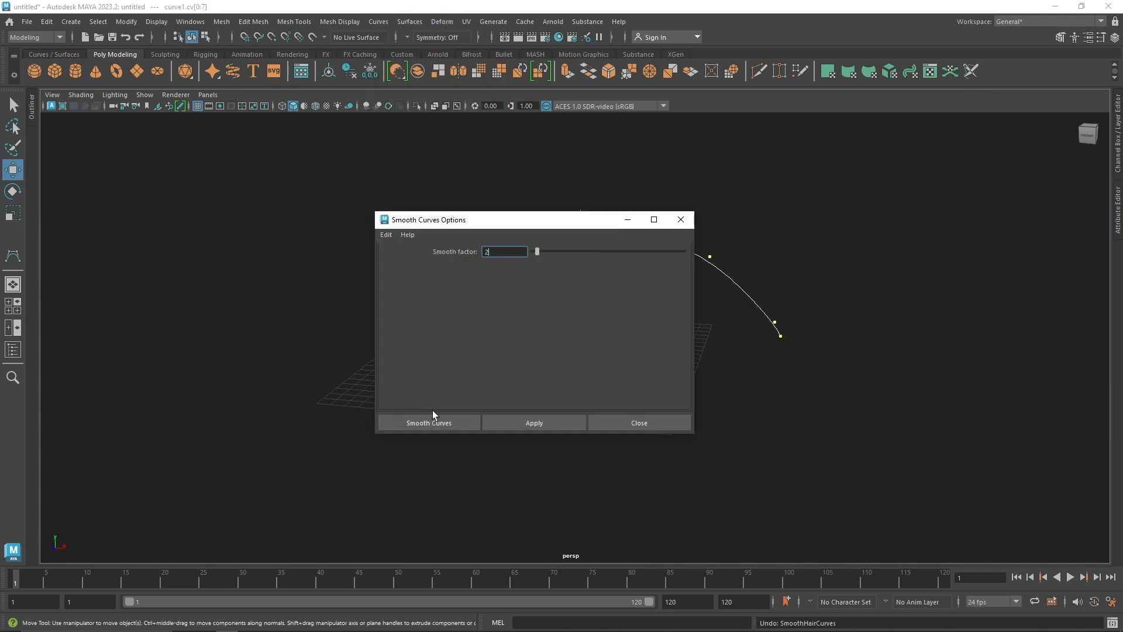
click(432, 421)
Step: Scale the curve's control vertices down so the curve roughly spans the grid's length, and deselect them
alt+drag(520, 255, 517, 271)
key(r)
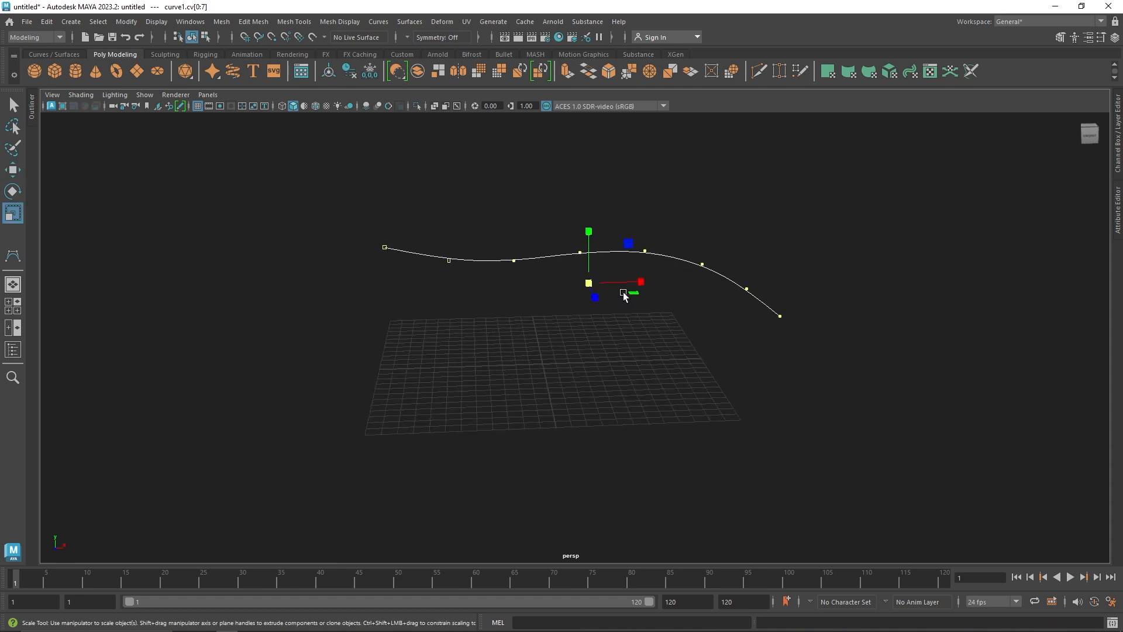
drag(624, 295, 595, 200)
key(w)
click(501, 265)
Step: Move the first two control vertices at the curve's upper end backward along Z and nudge the third one
alt+drag(501, 265, 511, 243)
click(515, 245)
right_drag(511, 243, 422, 183)
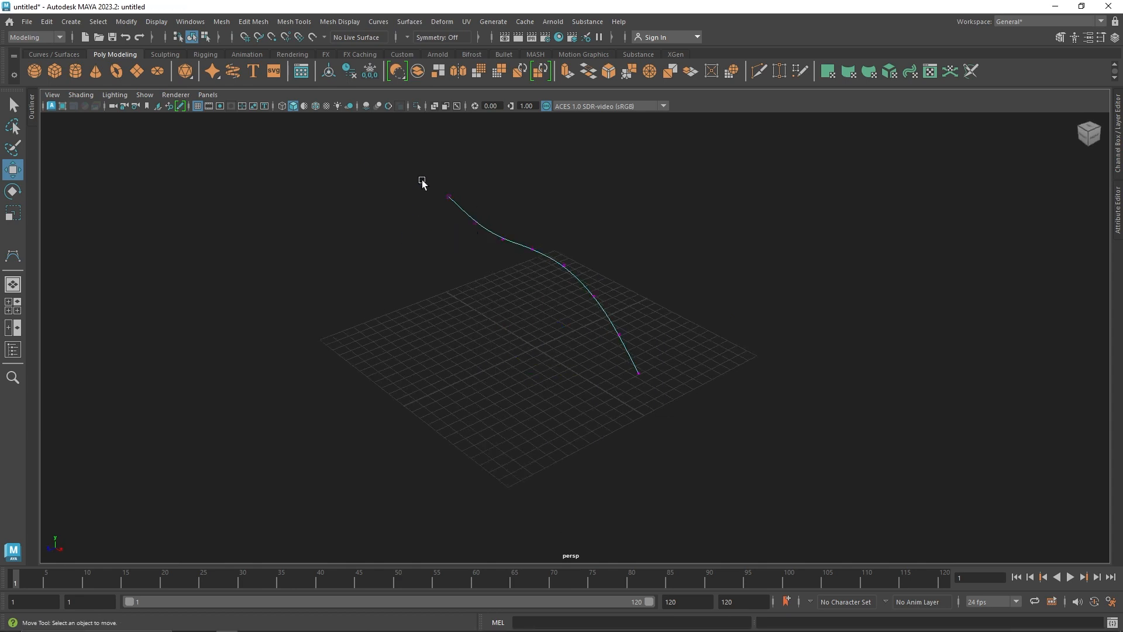
drag(422, 183, 471, 187)
click(474, 222)
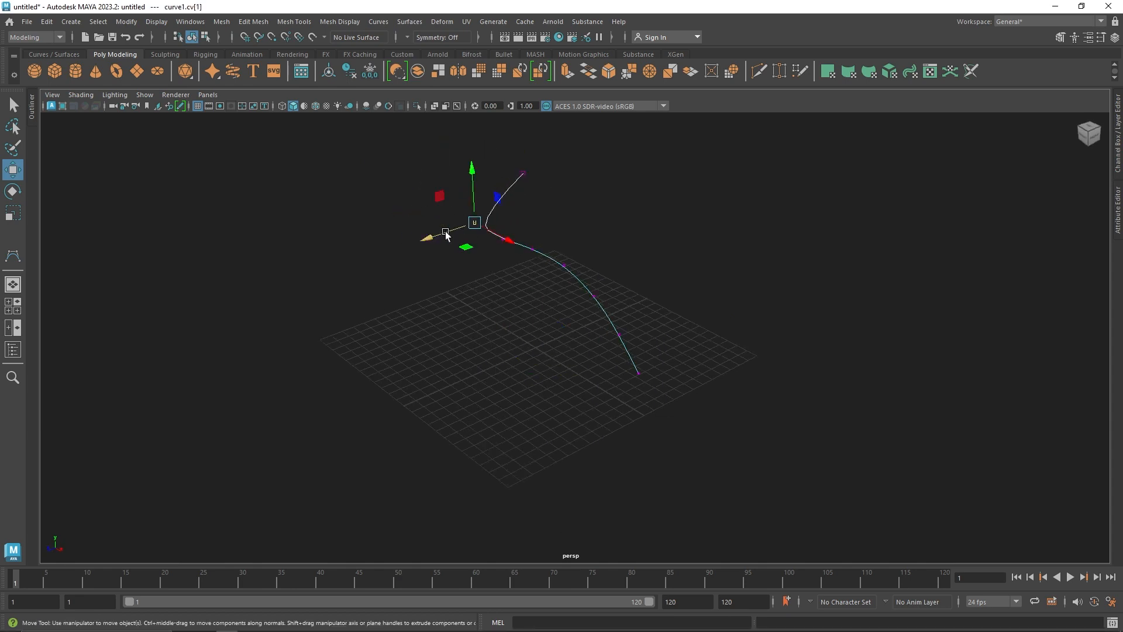
drag(446, 234, 494, 230)
click(514, 258)
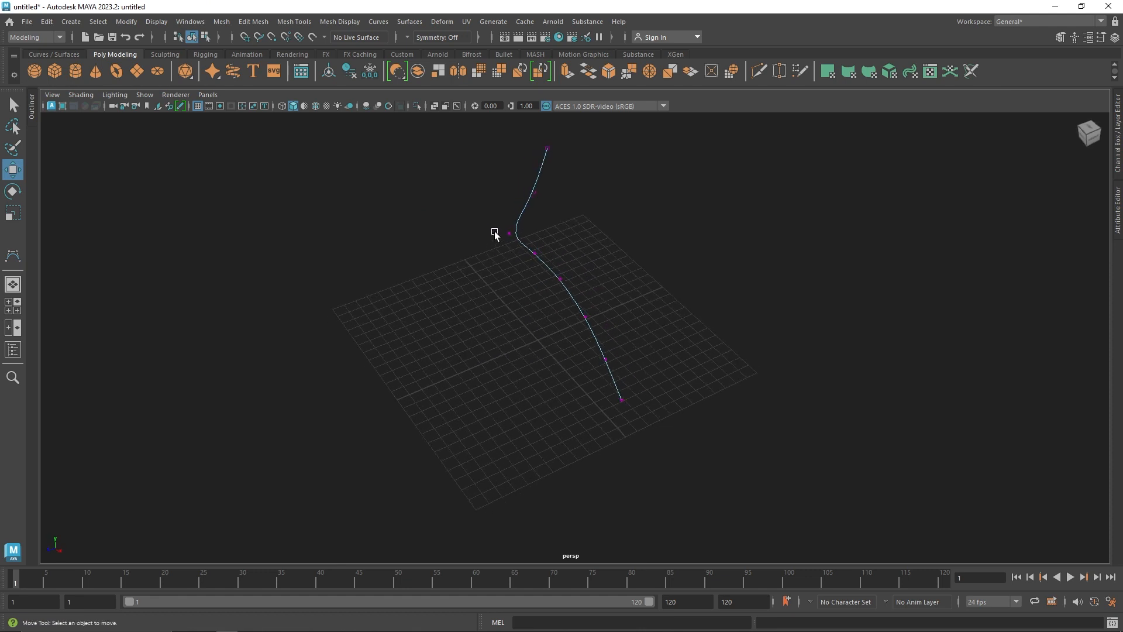
click(514, 232)
Step: Move the last two control vertices at the curve's lower end forward along the Z axis
click(624, 427)
click(622, 399)
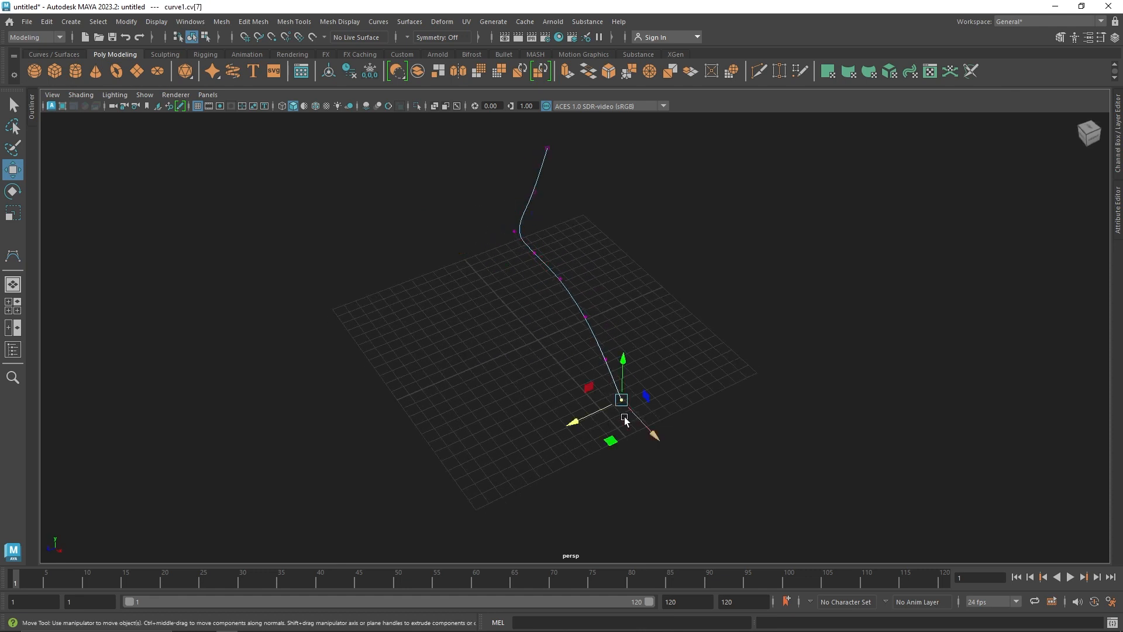
drag(585, 408, 537, 434)
click(606, 359)
drag(578, 369, 550, 382)
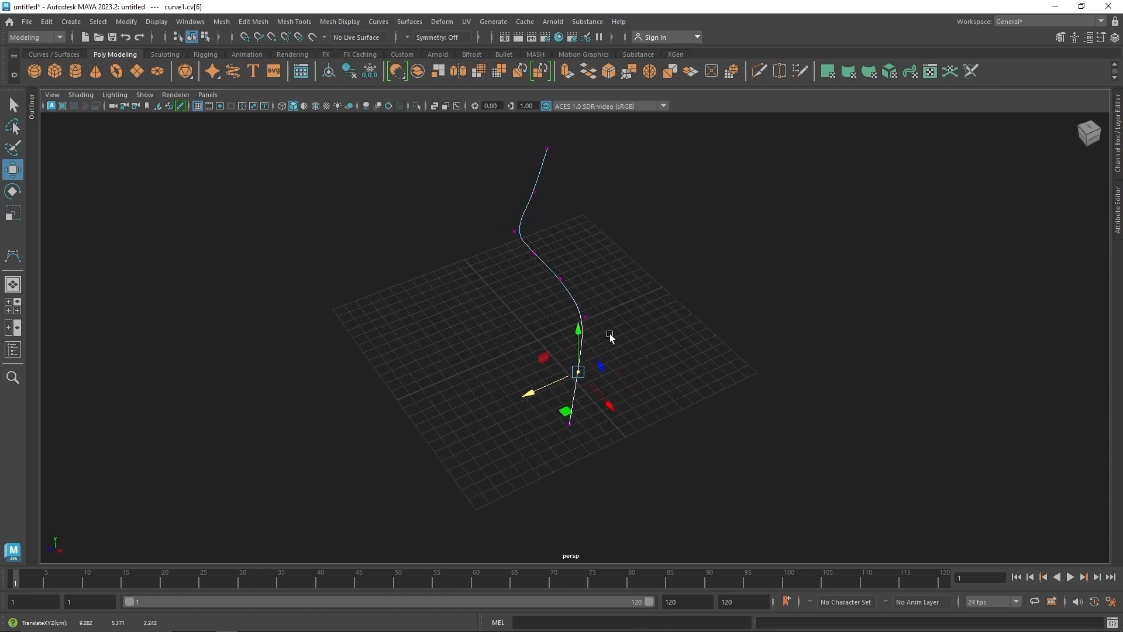
Step: Shift the curve's middle control vertices along the Z axis so the curve snakes sideways
click(585, 316)
drag(533, 338, 598, 310)
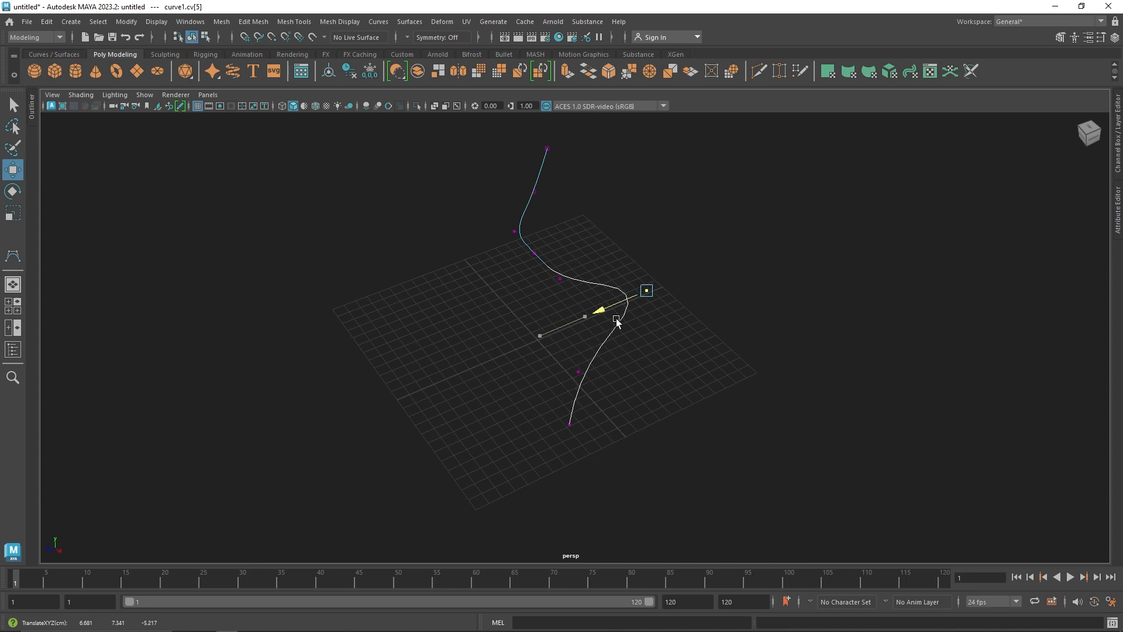
click(558, 282)
click(559, 278)
drag(526, 296, 589, 218)
click(535, 253)
Step: Raise the first two control vertices at the curve's upper end along the Y axis
click(417, 231)
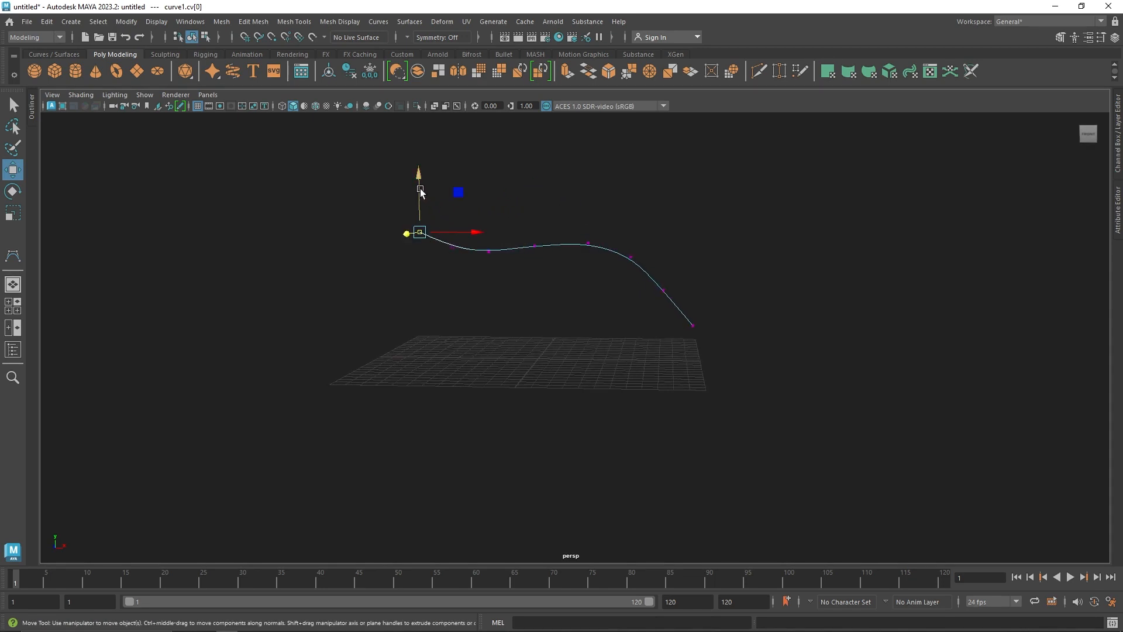
drag(420, 188, 419, 150)
click(452, 247)
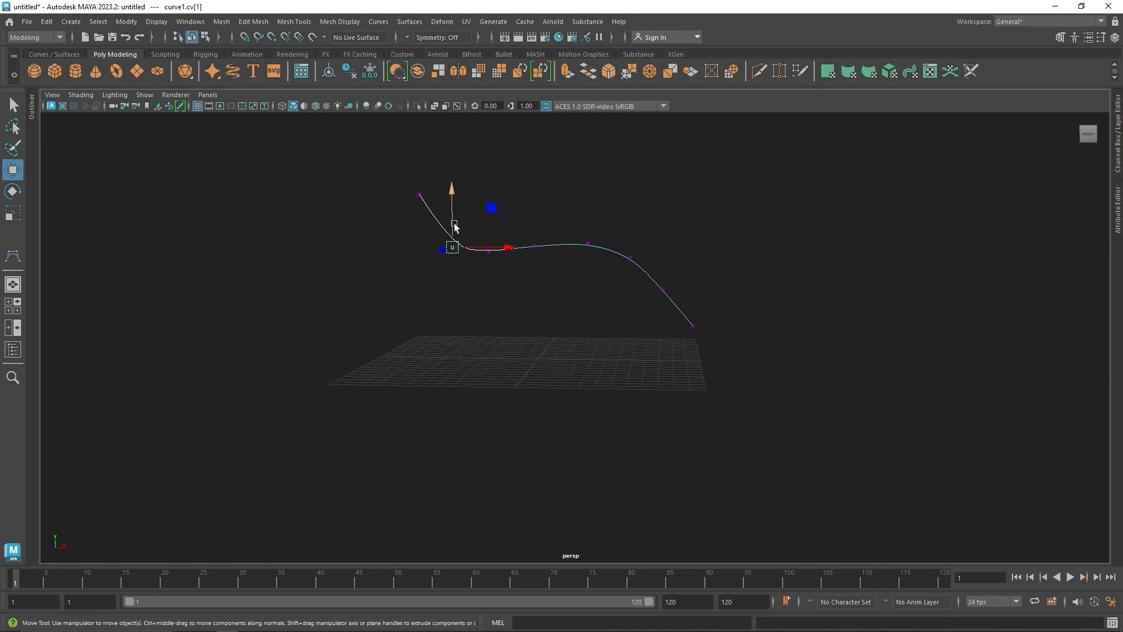
drag(455, 227, 461, 211)
Step: Adjust the control vertices near the curve's lower end and the third vertex, and return to object mode with nothing selected
click(663, 291)
drag(663, 281, 663, 285)
click(630, 256)
drag(632, 239, 611, 283)
click(478, 242)
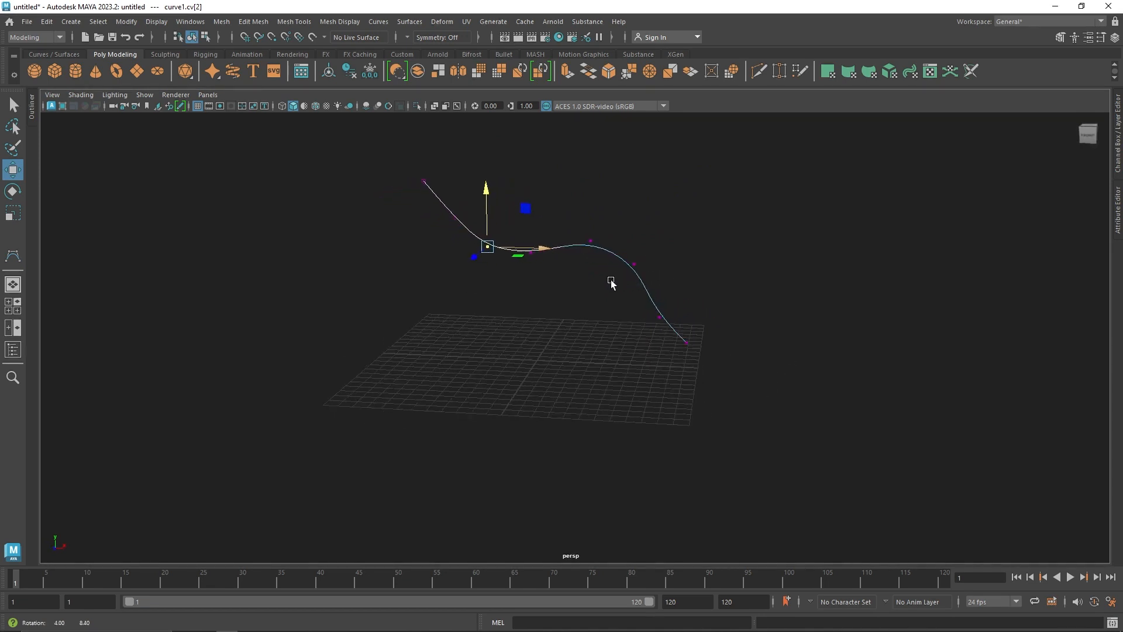
key(F8)
click(639, 210)
Step: Create a polygon sphere, set its Subdivisions Axis to 10 and reduce its Subdivisions Height
alt+drag(639, 210, 415, 290)
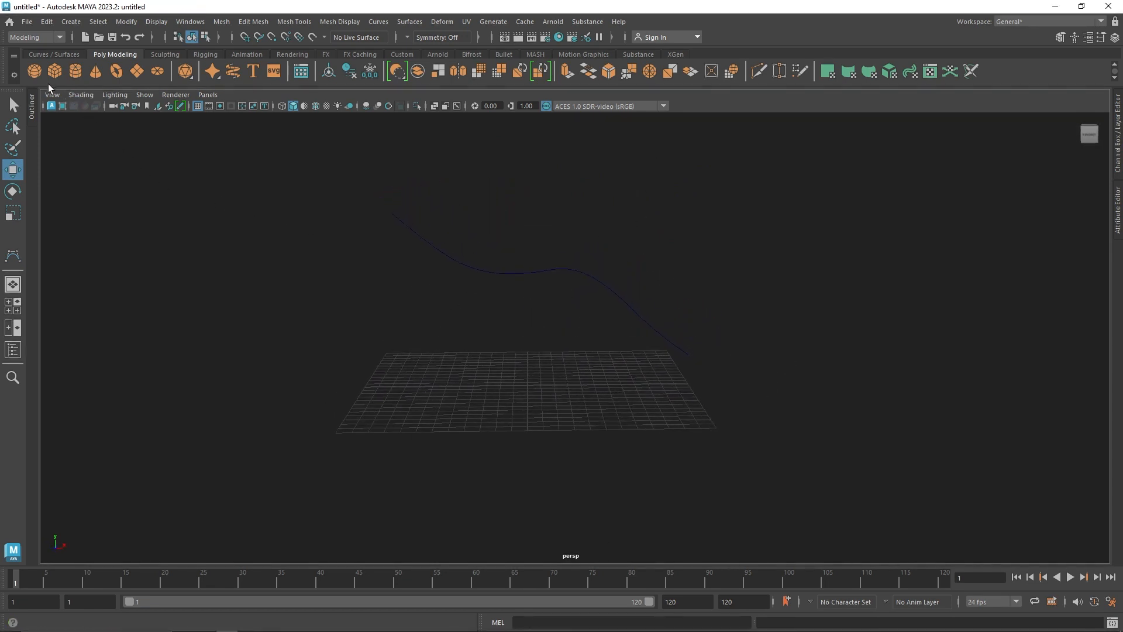
click(34, 71)
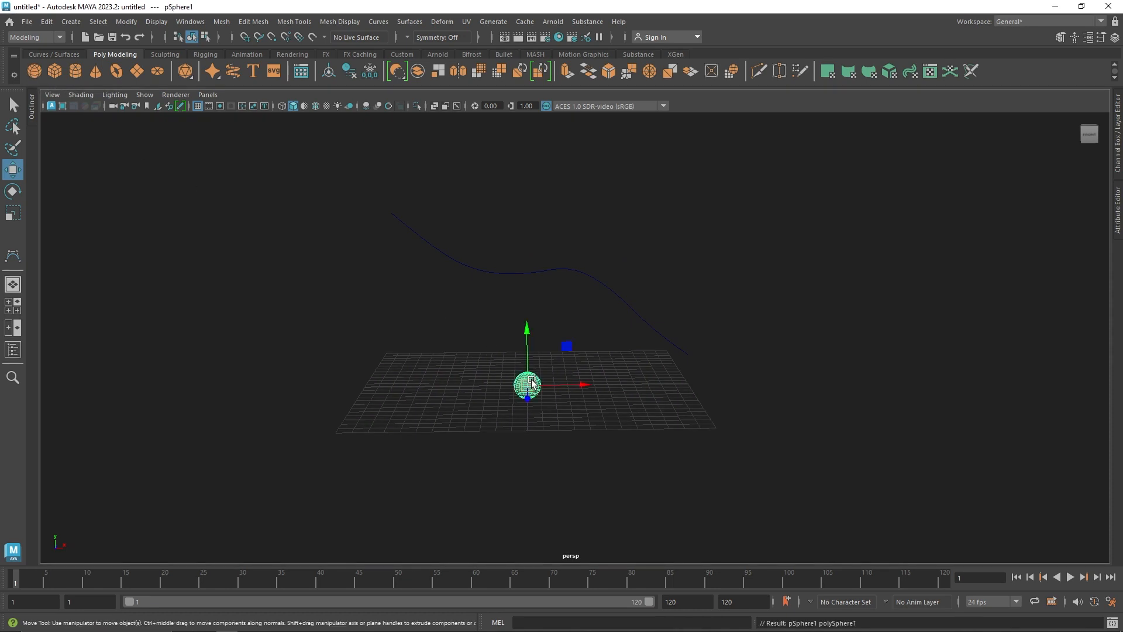
alt+drag(531, 370, 509, 377)
click(1118, 191)
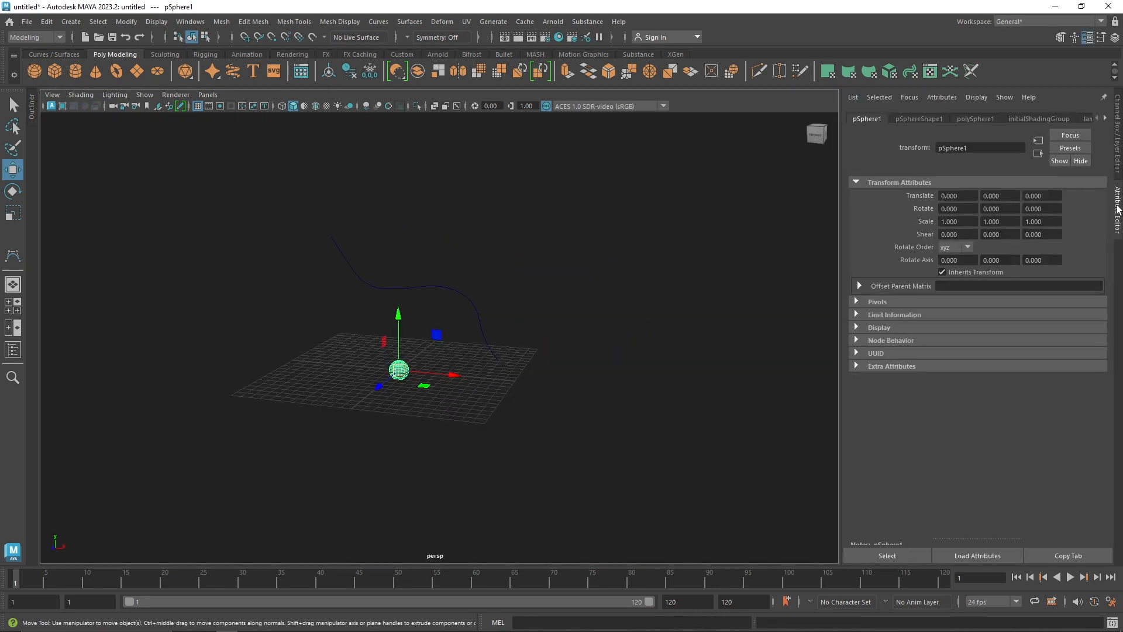
click(1118, 170)
click(1085, 287)
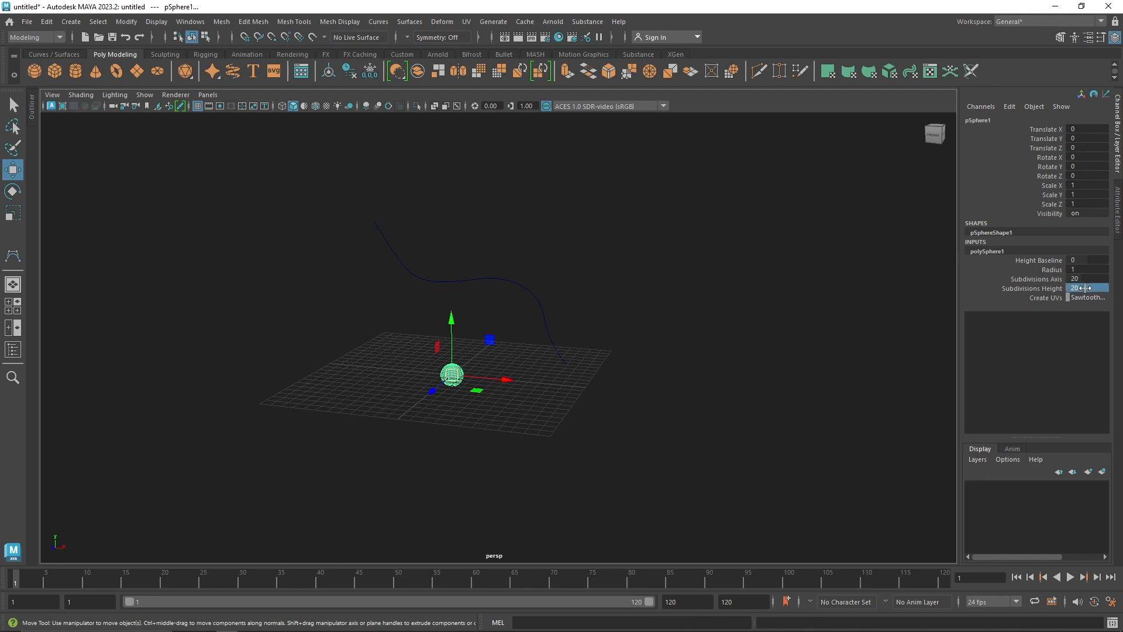
double_click(1085, 278)
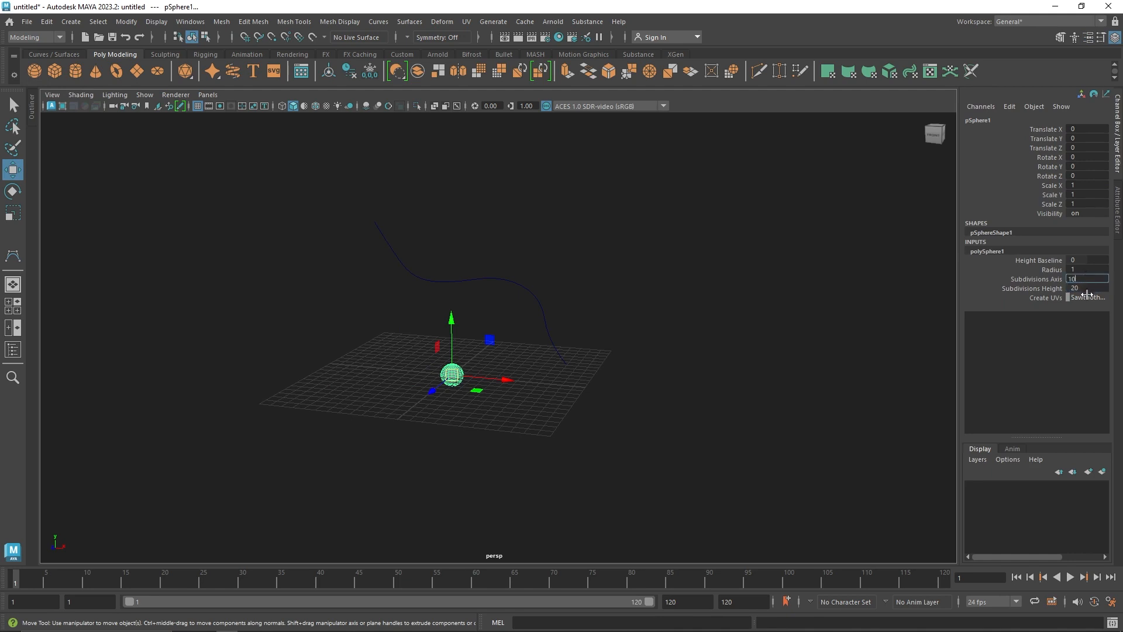
double_click(1086, 288)
text(1)
key(Return)
Step: Reselect the sphere and raise it to about 1.16 on the Y axis
click(493, 345)
click(462, 375)
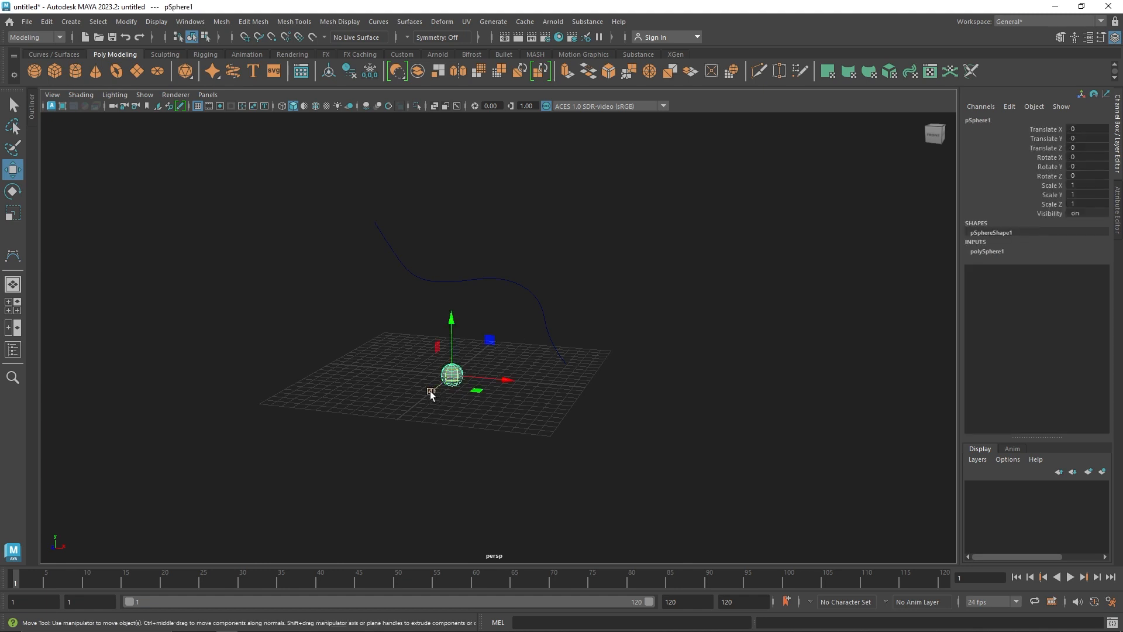
alt+drag(431, 395, 448, 363)
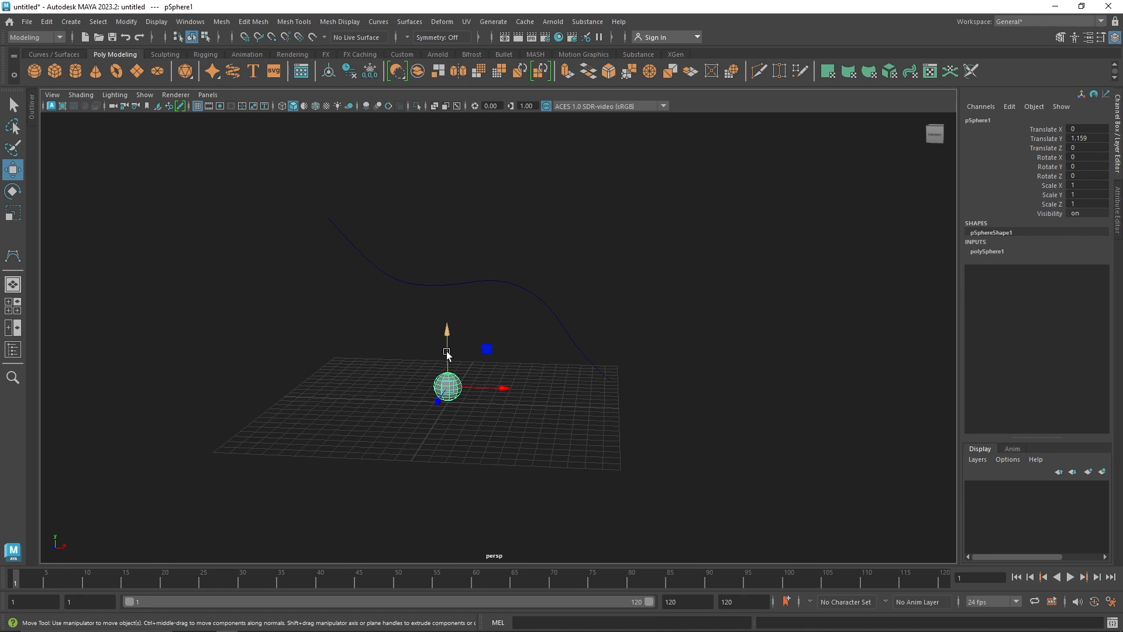
Step: Create a MASH network from the sphere and open its Distribute settings at the number of points
click(539, 54)
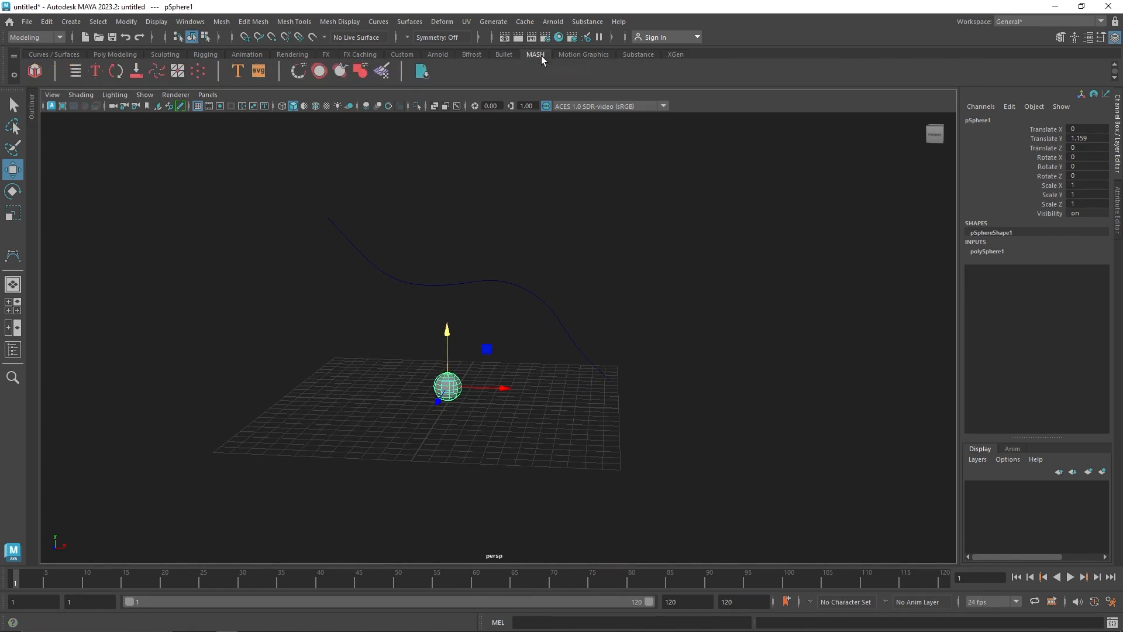
click(35, 72)
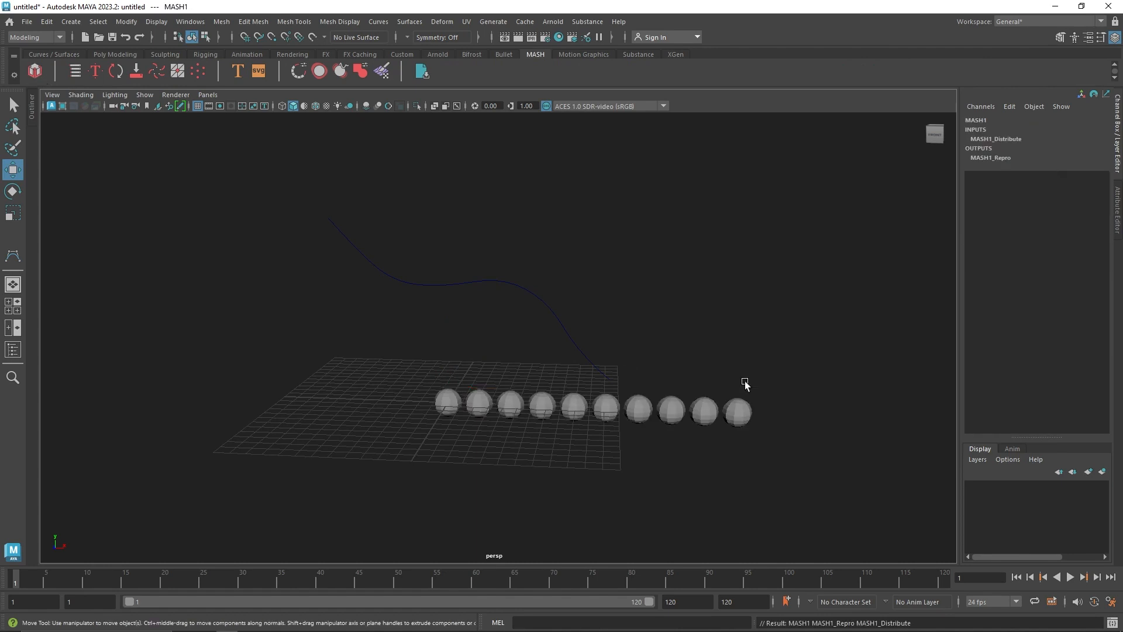
click(1117, 199)
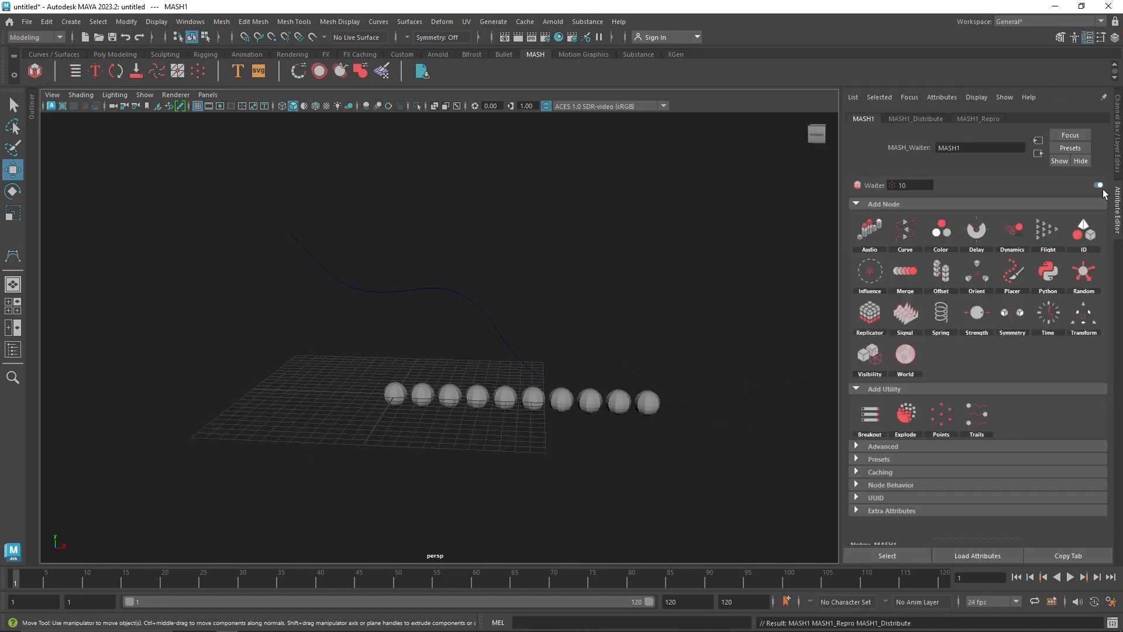
click(921, 118)
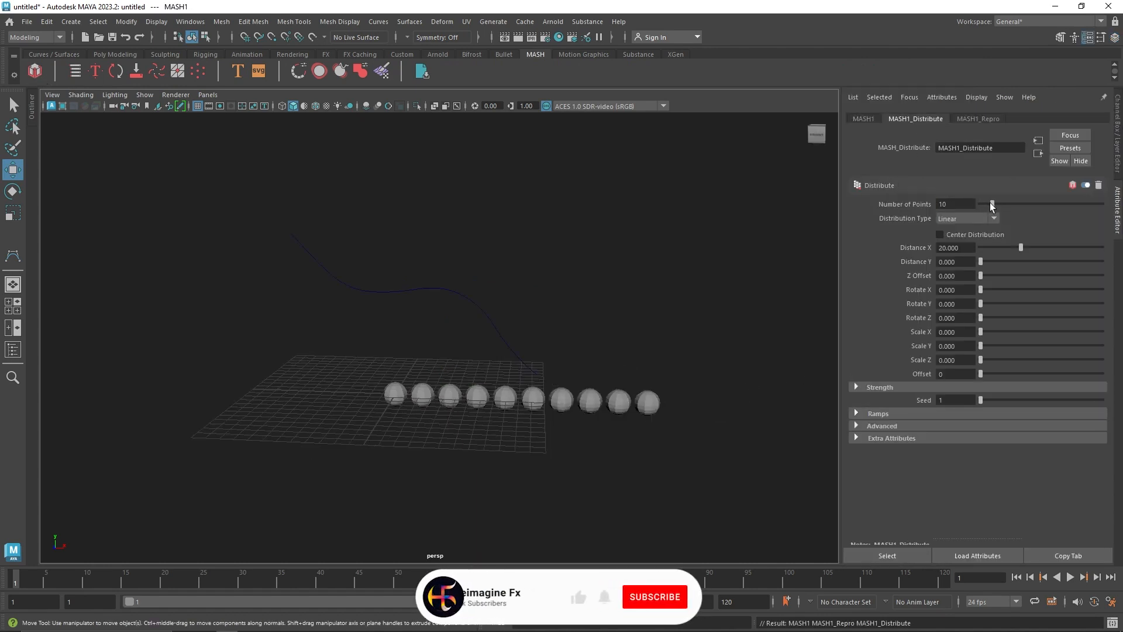
mouse_move(991, 203)
mouse_down()
mouse_move(1003, 205)
mouse_move(992, 205)
mouse_up()
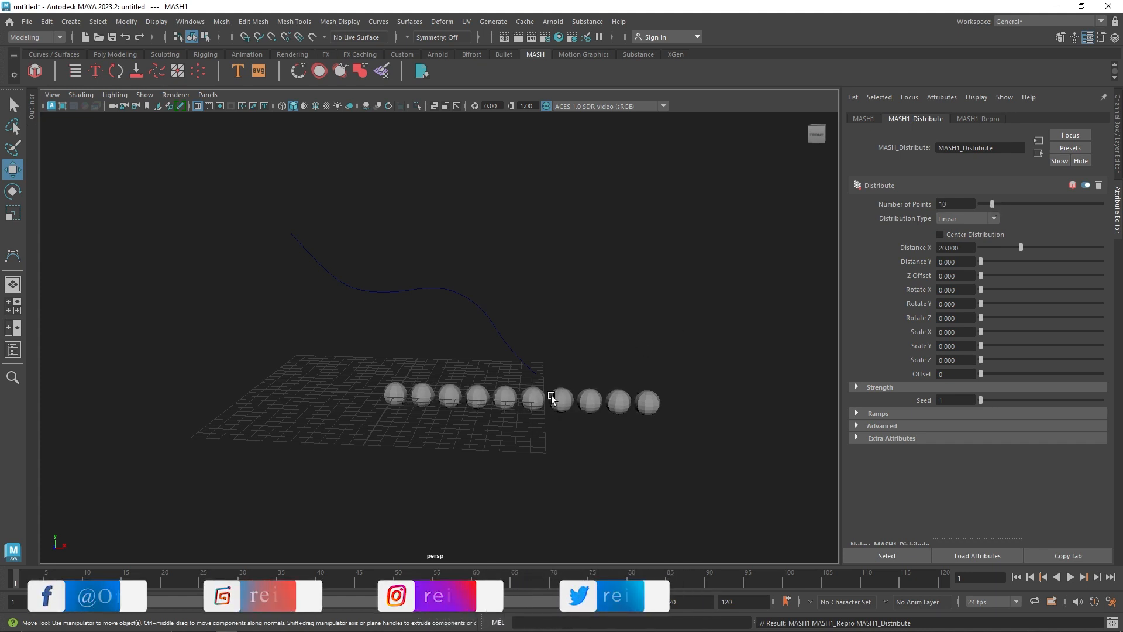
Step: Switch the viewport background to light grey and hide the grid, with the curve deselected
click(353, 286)
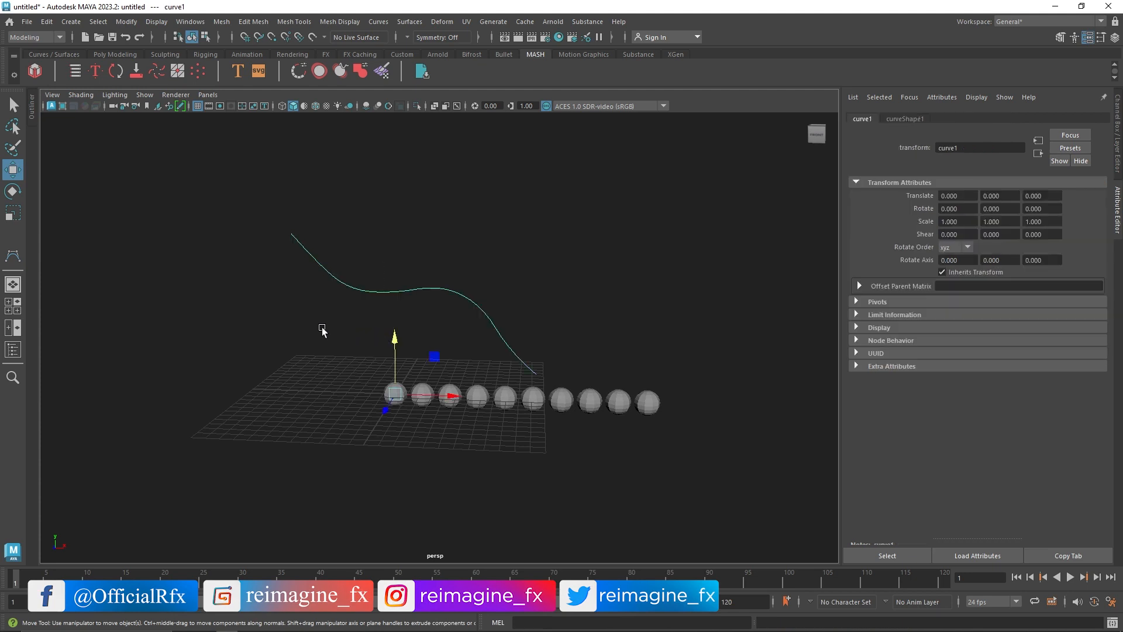
key(alt+b)
click(416, 339)
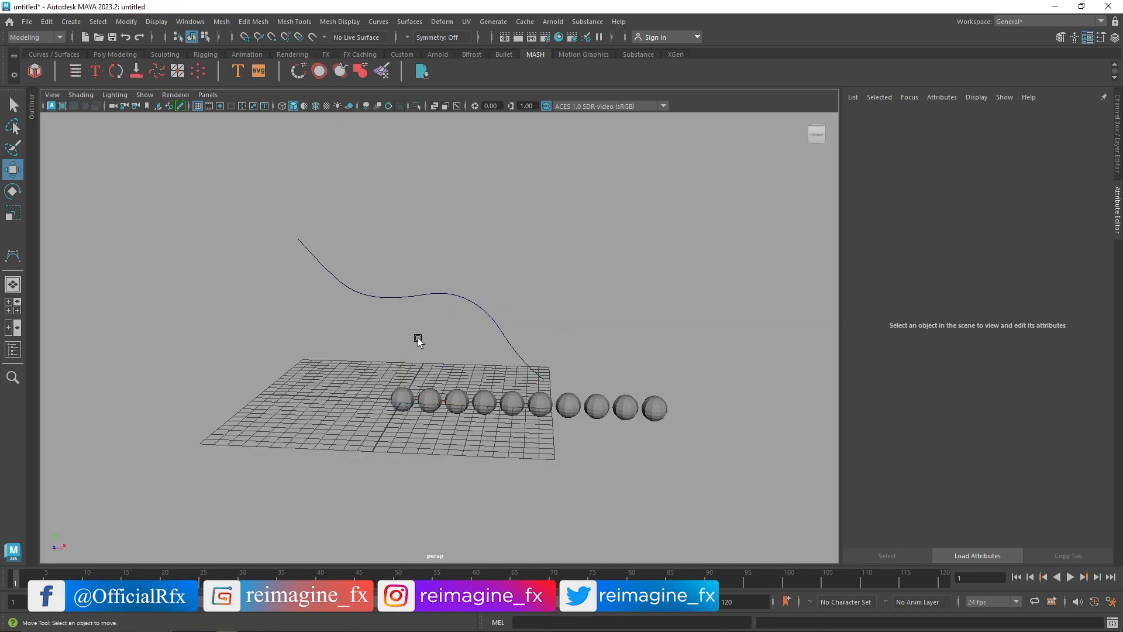
click(197, 106)
Step: Select the MASH sphere mesh and add a Curve node to its MASH1 network
click(402, 400)
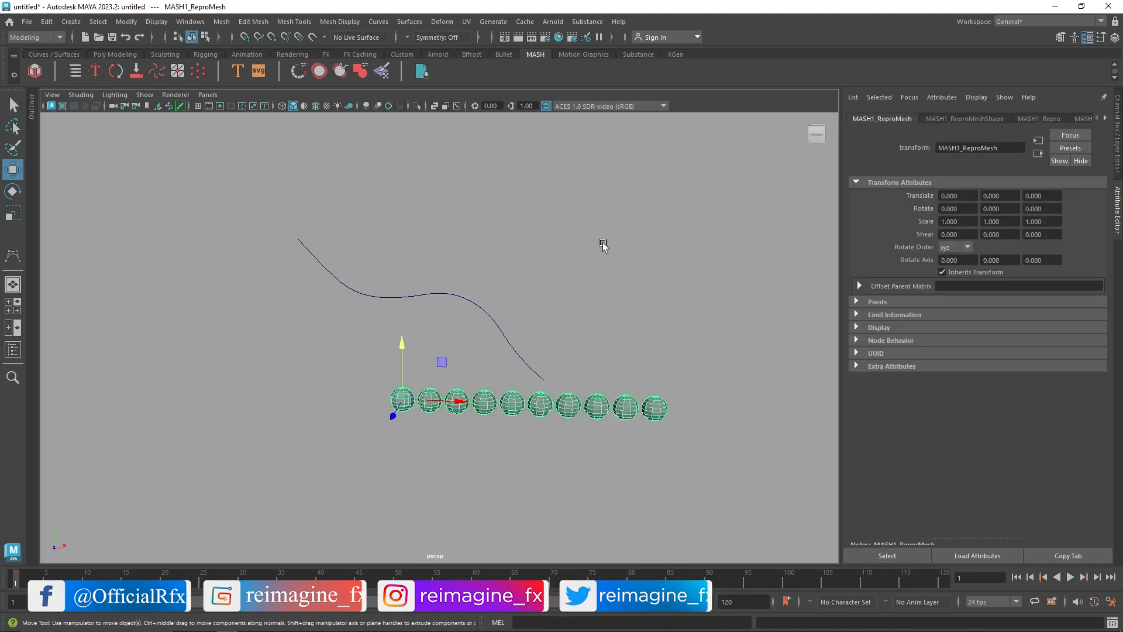
click(974, 119)
click(1030, 119)
click(1085, 119)
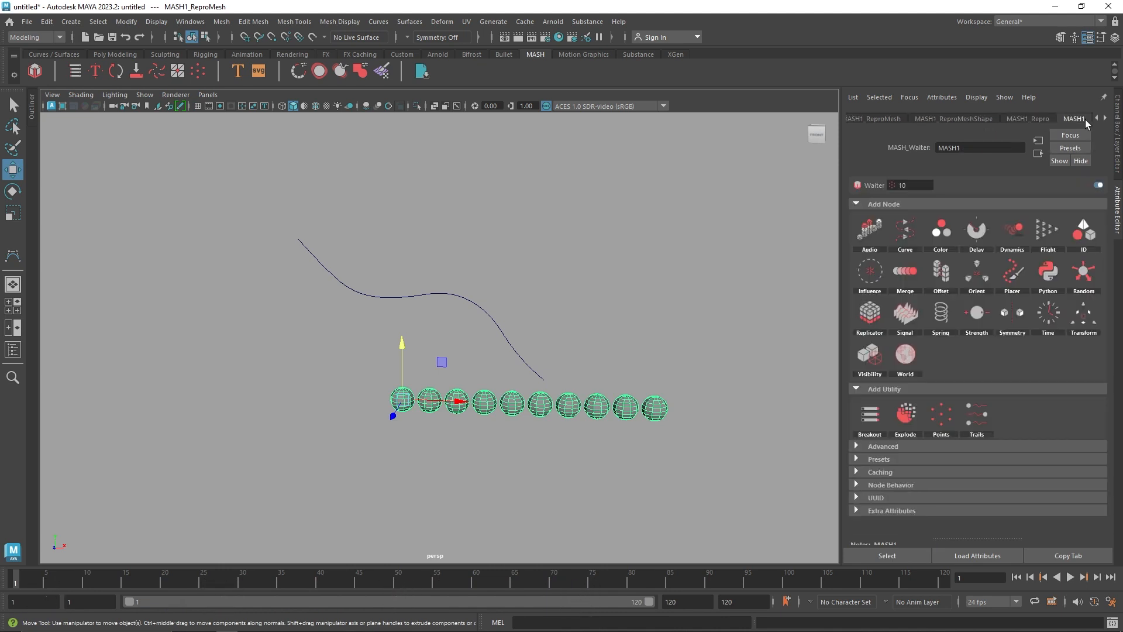
right_click(916, 239)
click(929, 239)
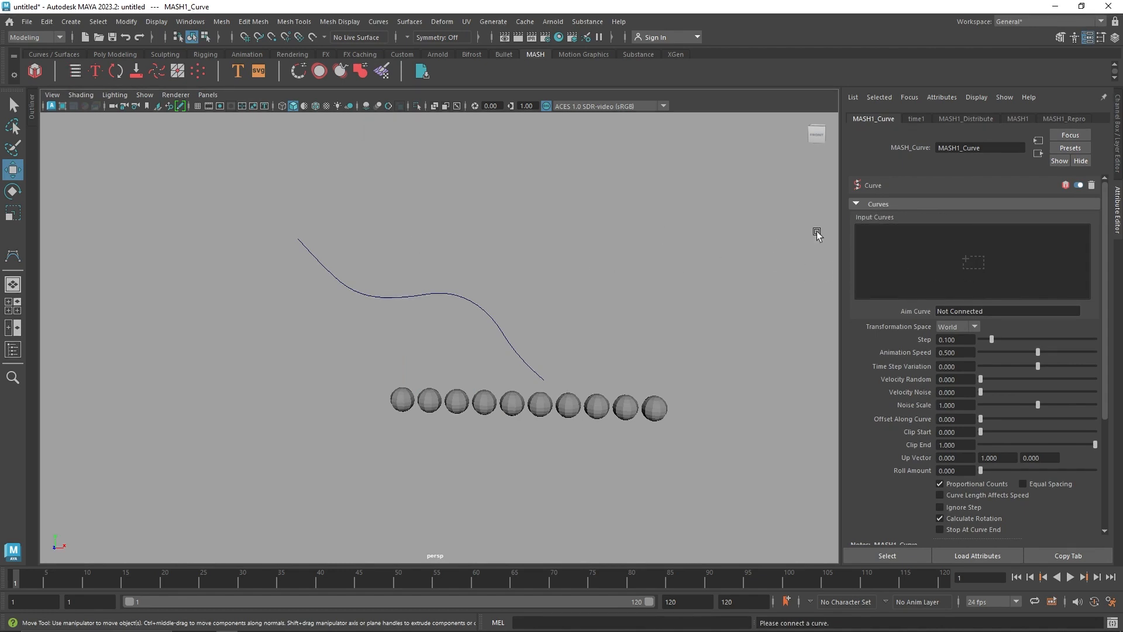
Step: Show the Outliner and connect curve1 as the input curve of the MASH1_Curve node
click(29, 101)
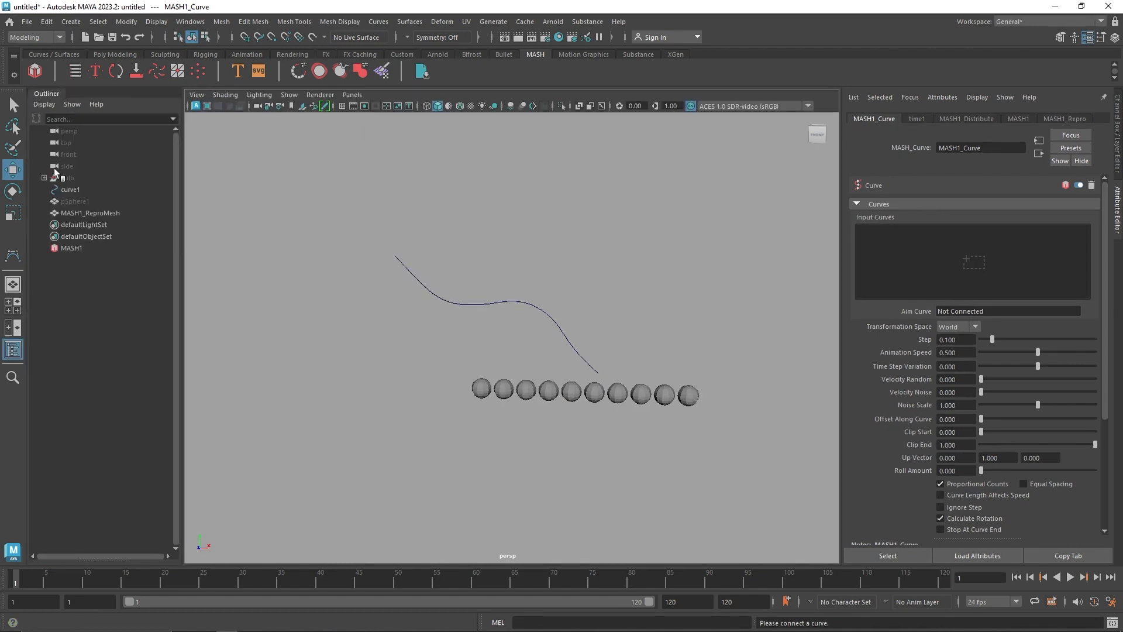
click(190, 21)
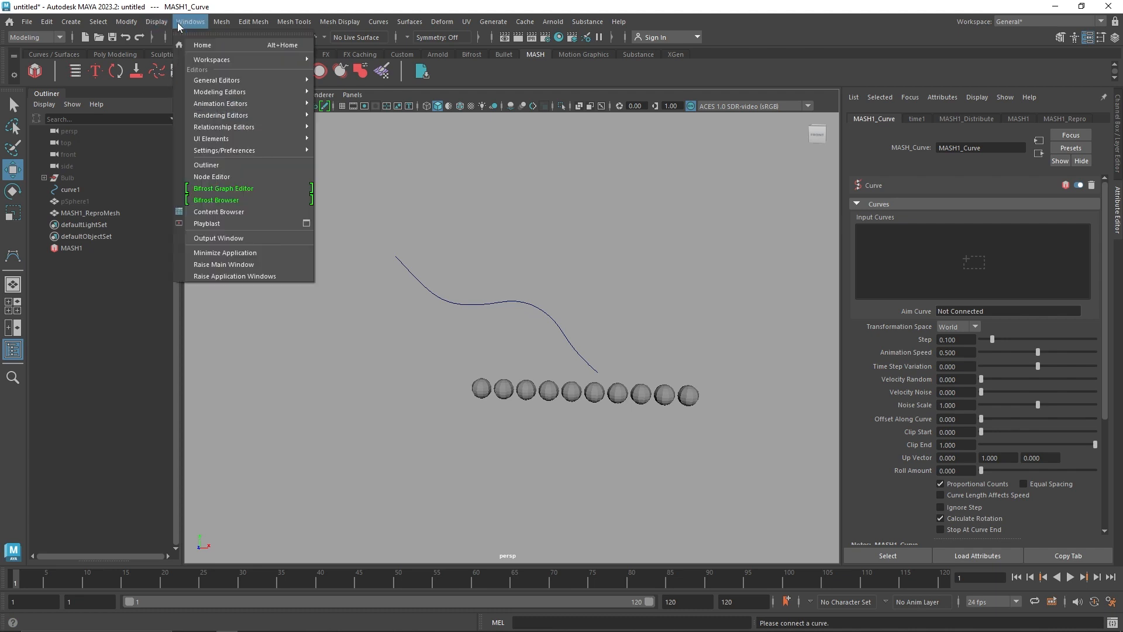
click(210, 164)
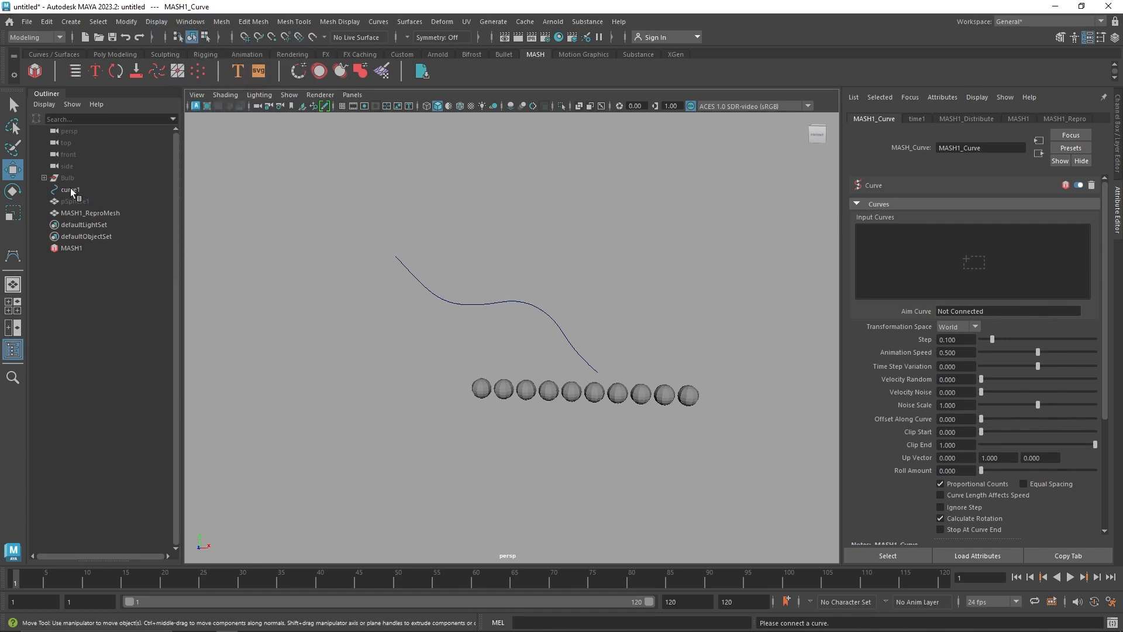
middle_drag(71, 188, 673, 250)
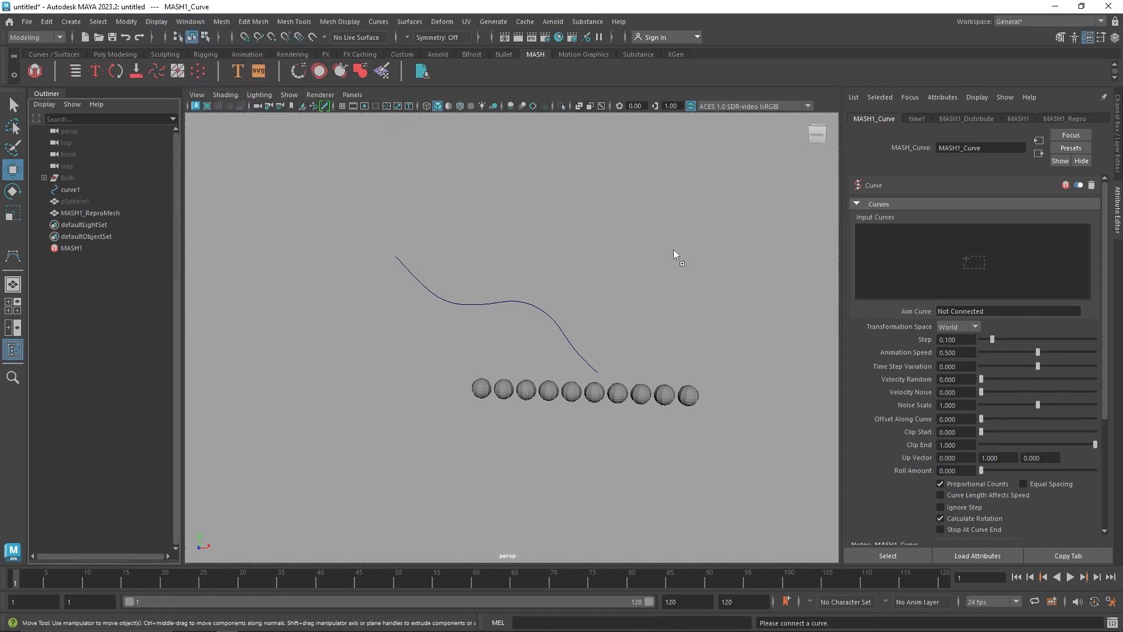
middle_drag(899, 260, 900, 261)
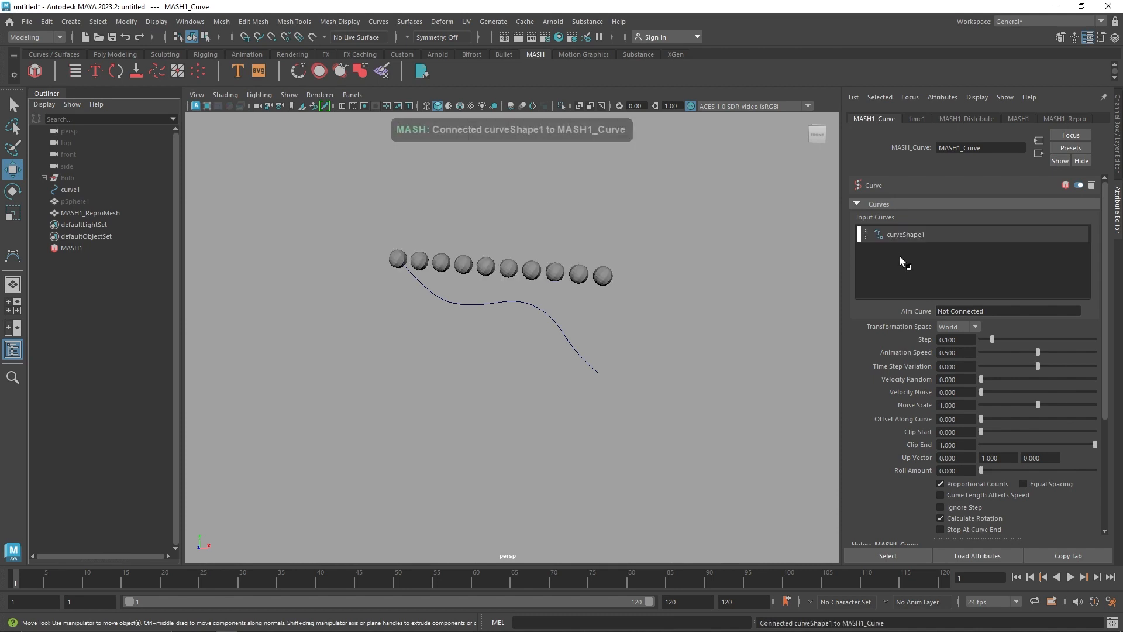
Step: Try the Curve node's Step at 1.000 and bring it back down to about 0.093
alt+drag(443, 296, 509, 311)
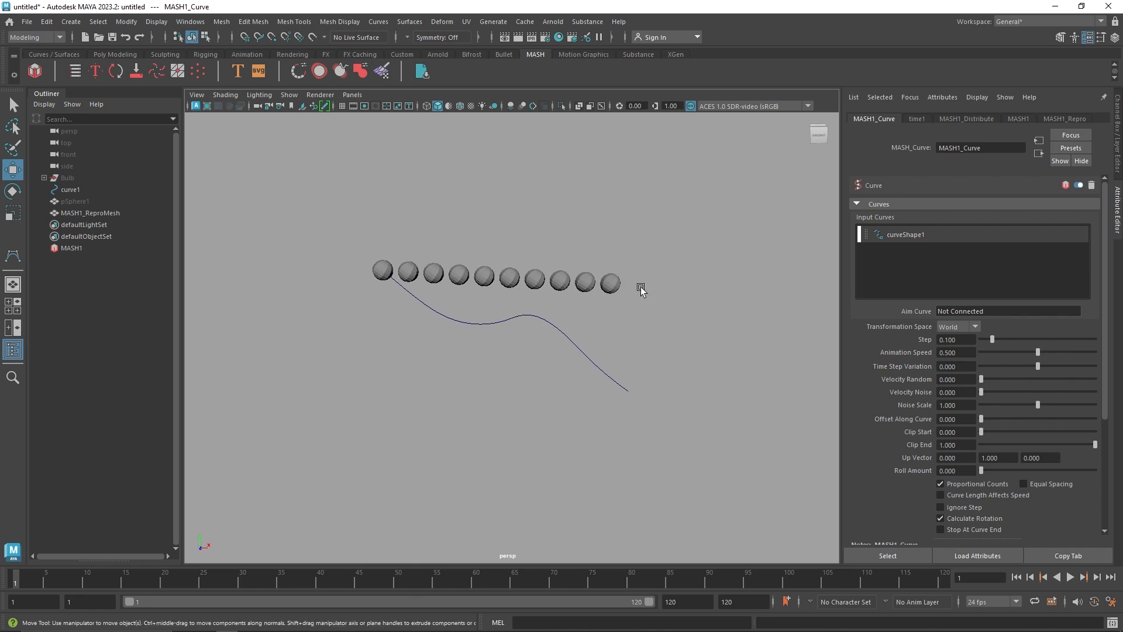
drag(991, 340, 1104, 351)
mouse_move(614, 374)
alt+mouse_down()
mouse_move(492, 376)
mouse_move(459, 389)
mouse_move(473, 376)
mouse_move(614, 381)
alt+mouse_up()
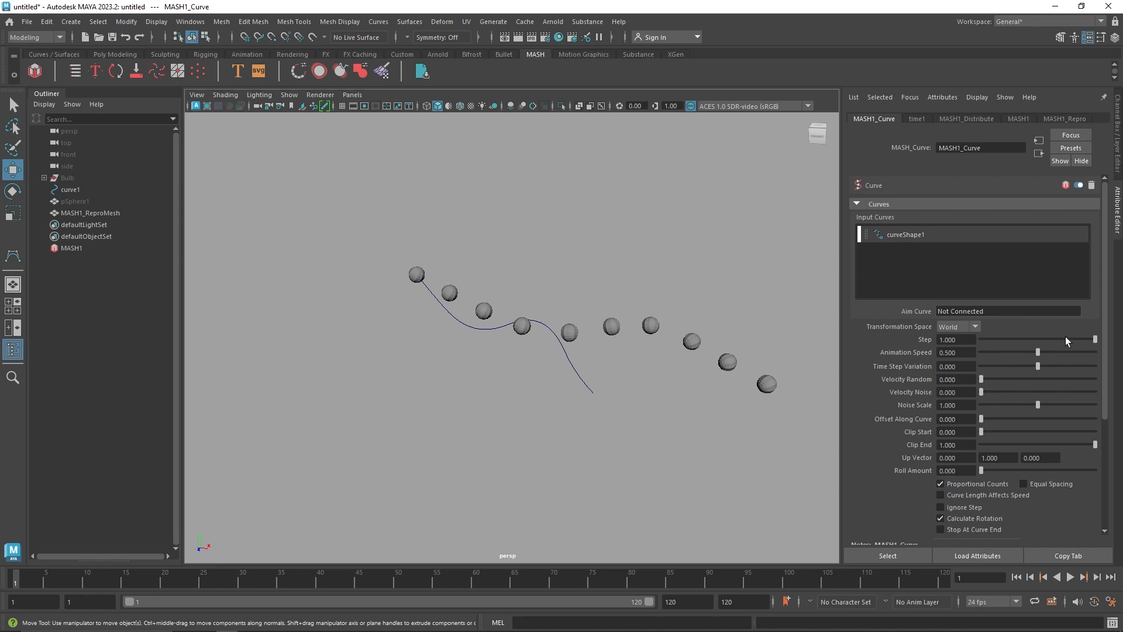
drag(1065, 338, 991, 339)
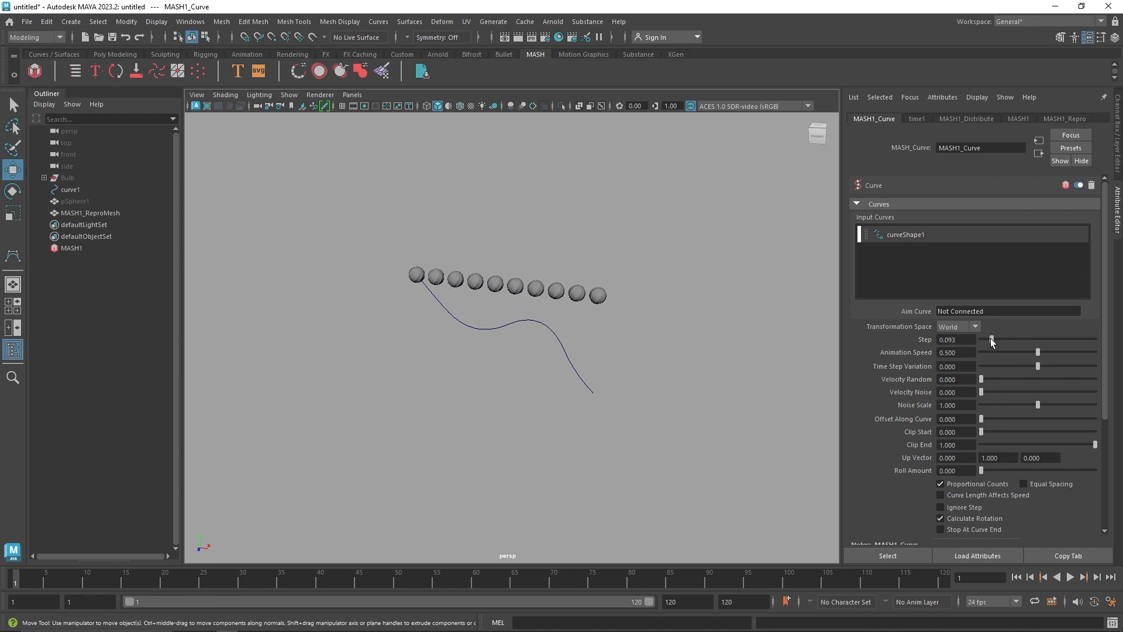
Step: Set Distance X to 0 in the MASH1_Distribute settings
click(964, 119)
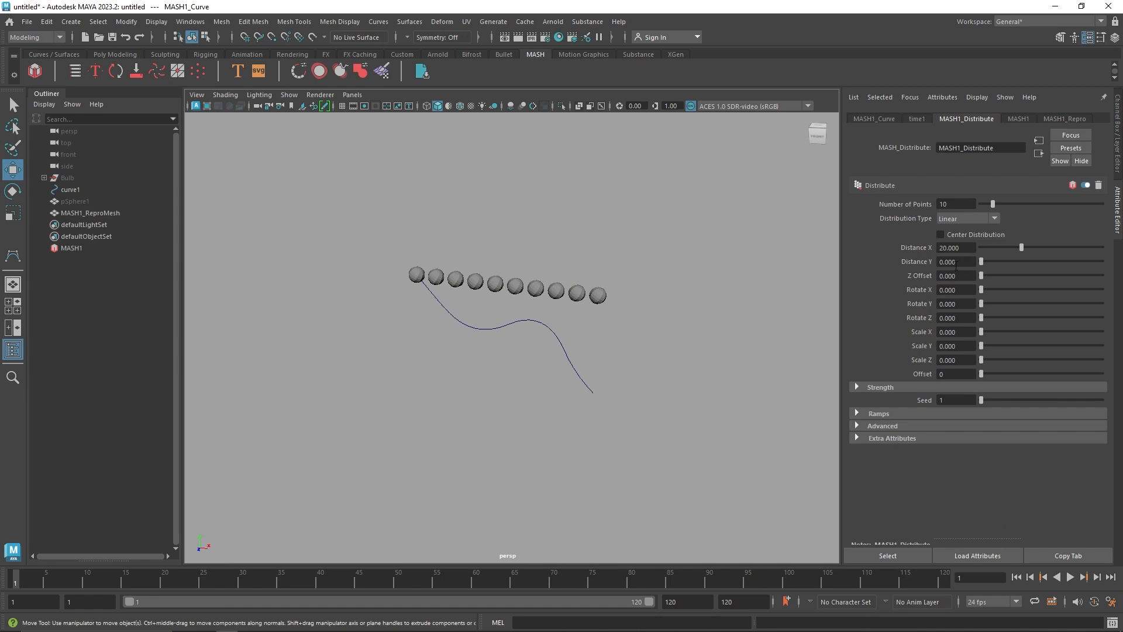
click(968, 246)
drag(1018, 246, 971, 246)
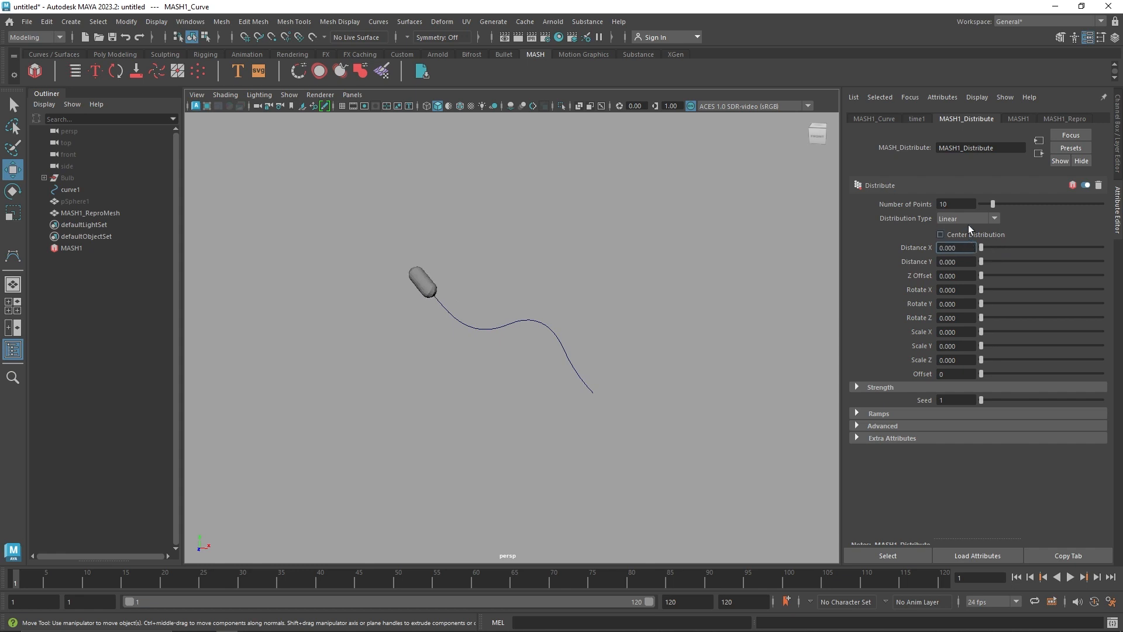
Step: Raise the Step of the MASH1_Curve node to 1.000 to spread the spheres along the curve
click(881, 119)
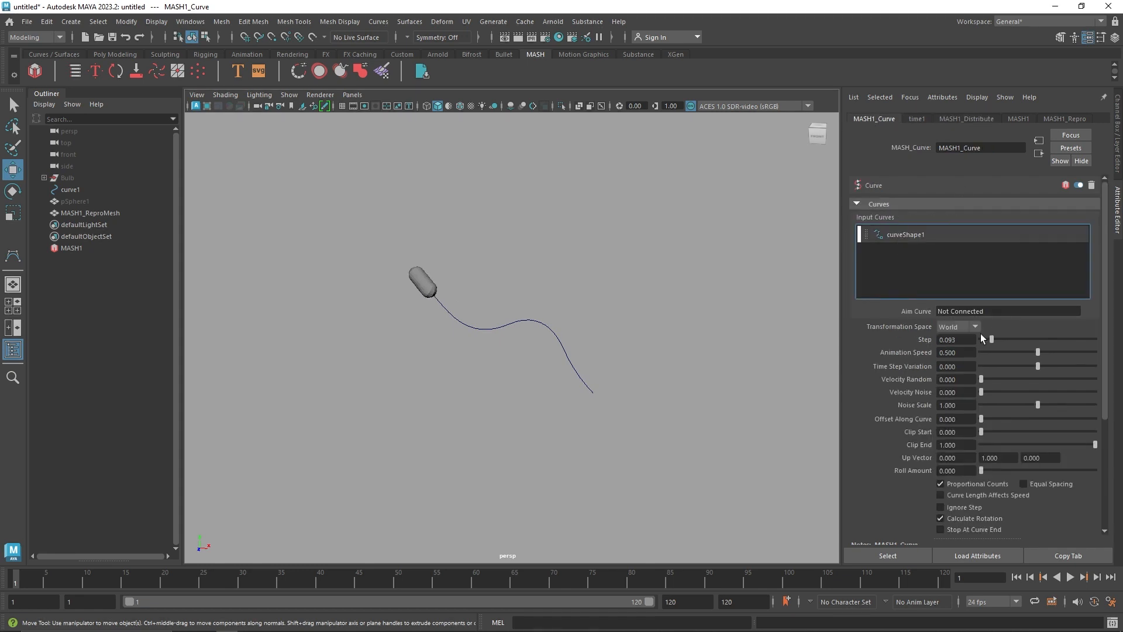
drag(983, 338, 1121, 358)
alt+drag(610, 363, 641, 351)
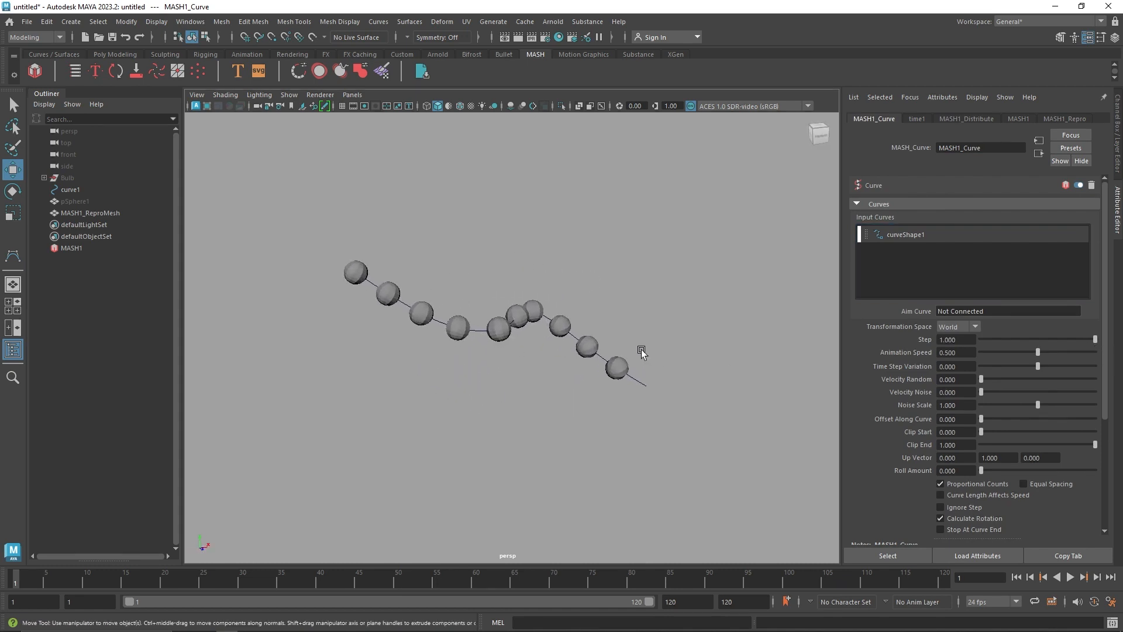
Step: Set the Distribute node's Number of Points to 13 and the Curve node's Offset Along Curve to about 0.197
click(982, 119)
drag(994, 203, 995, 203)
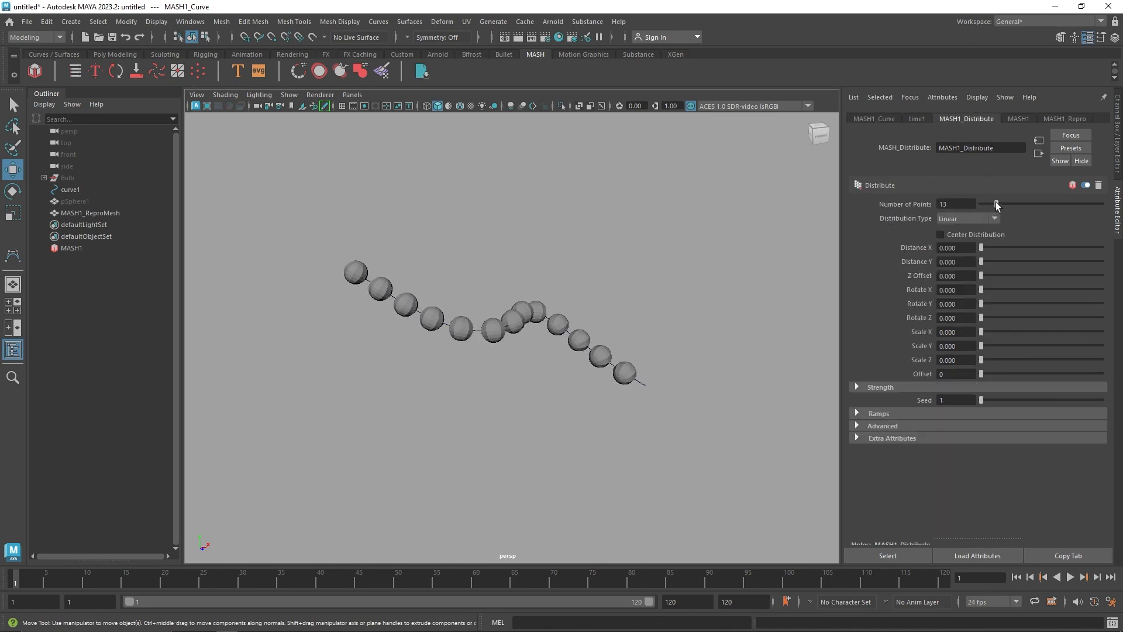
click(883, 119)
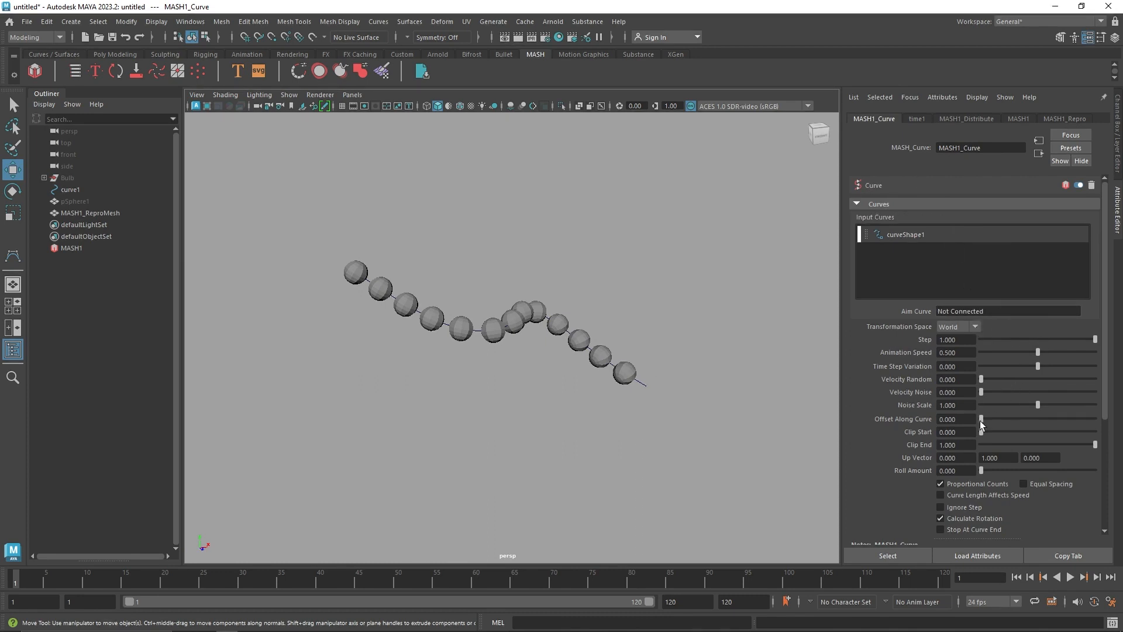
mouse_move(982, 420)
mouse_down()
mouse_move(1017, 418)
mouse_move(1002, 419)
mouse_up()
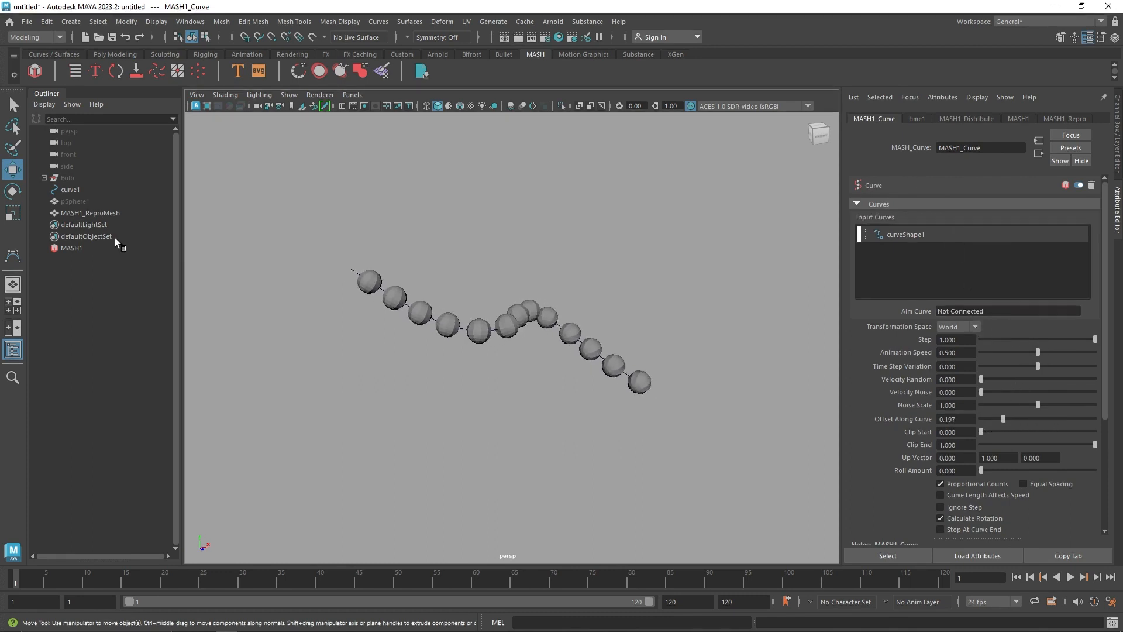
Step: Set the Subdivisions Axis and Subdivisions Height of the hidden source sphere pSphere1 to 40
click(73, 201)
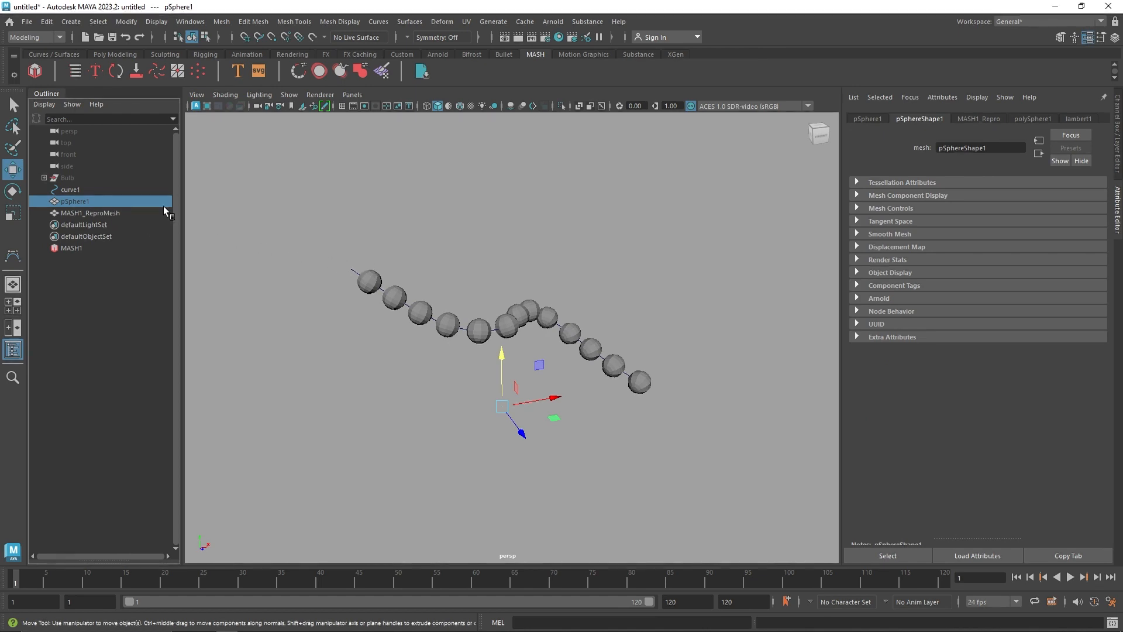
click(1117, 134)
click(986, 251)
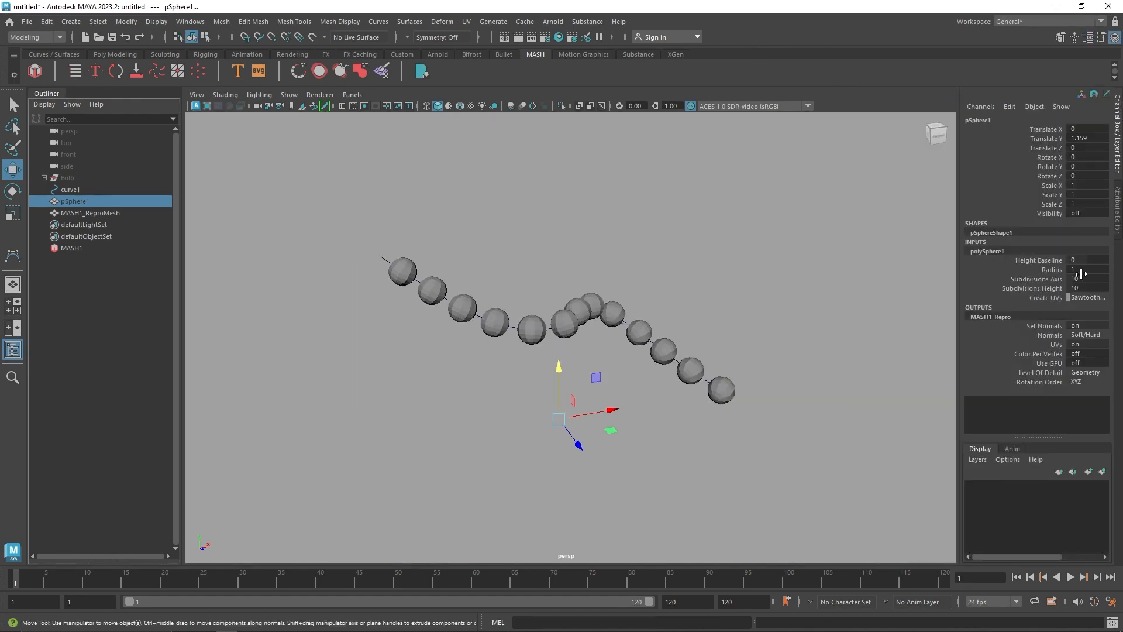
drag(1086, 278, 1088, 288)
text(40)
key(Return)
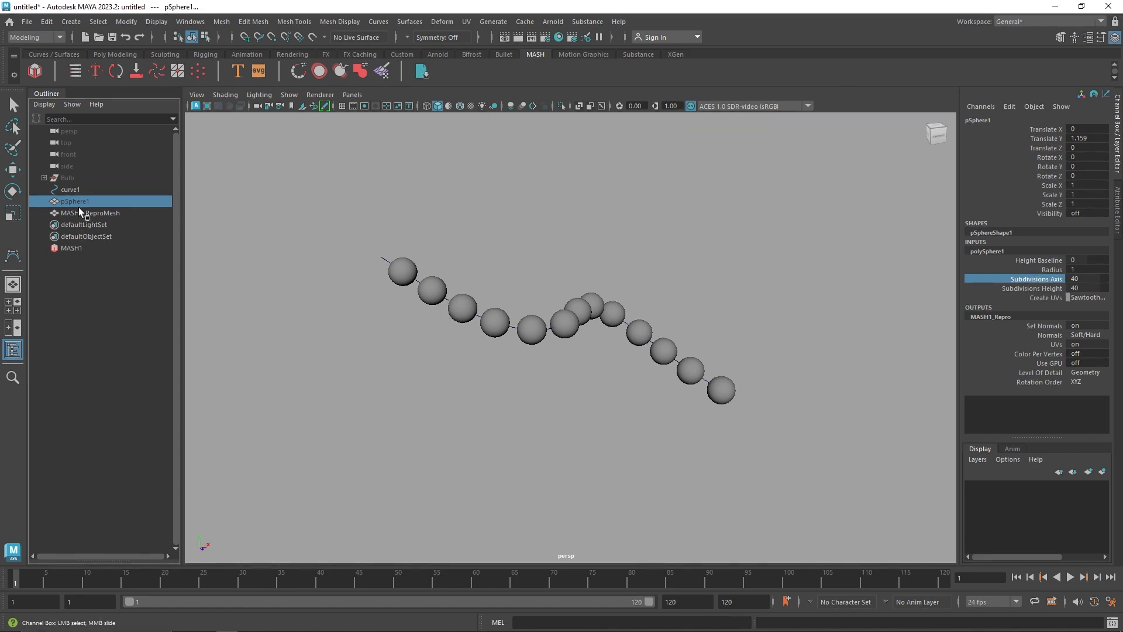
key(w)
click(85, 255)
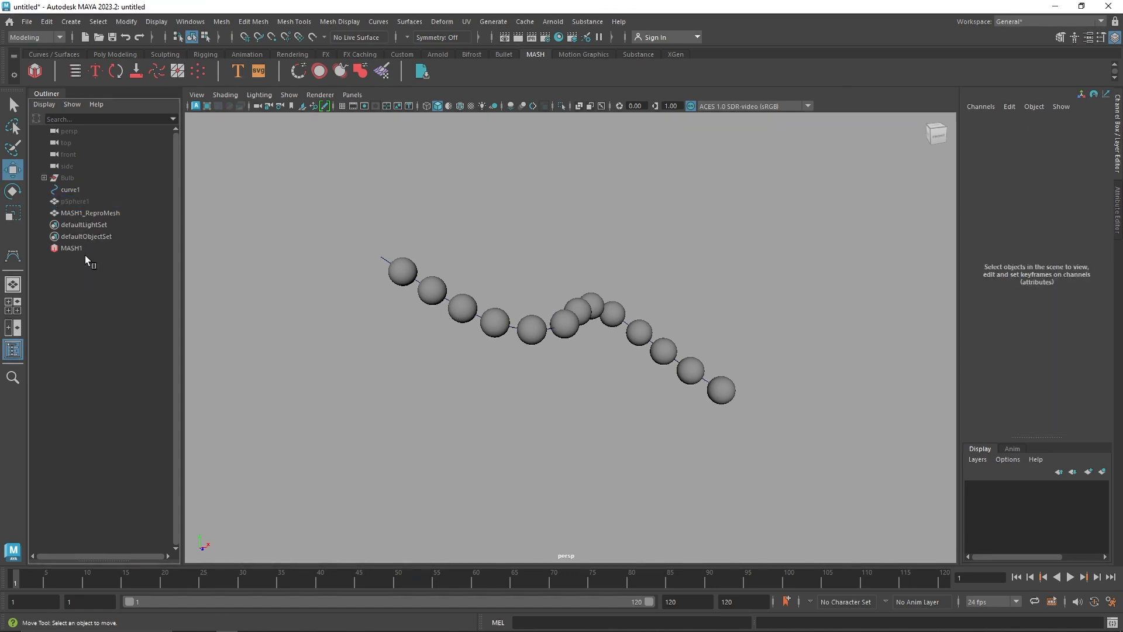
Step: Unhide the source sphere pSphere1 and frame it in the viewport
click(79, 199)
key(shift+h)
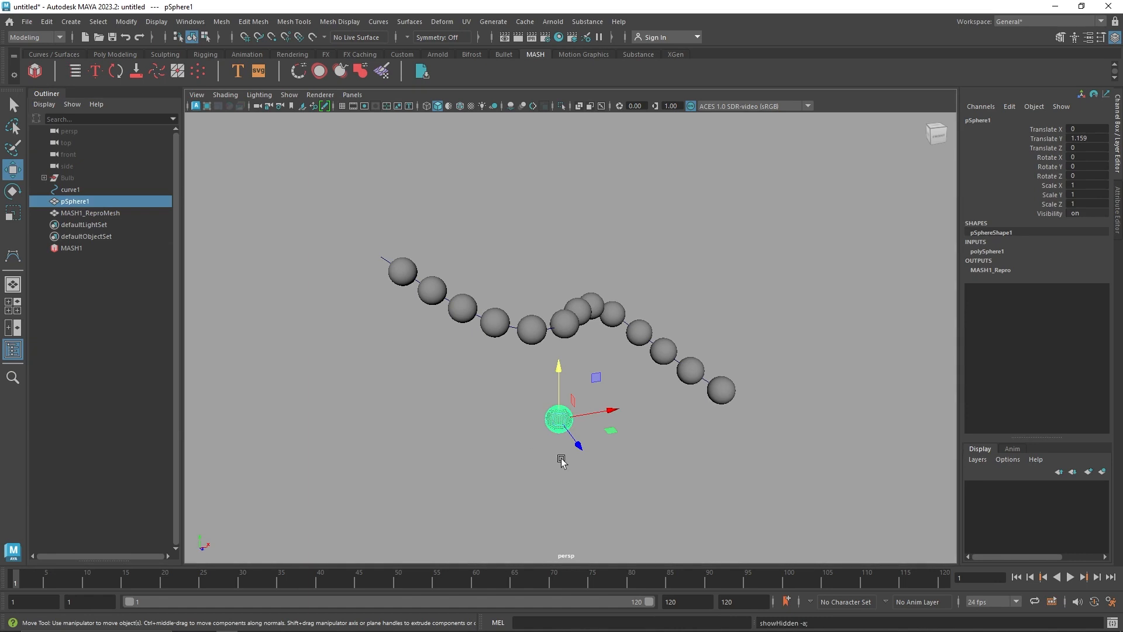
click(564, 455)
click(532, 415)
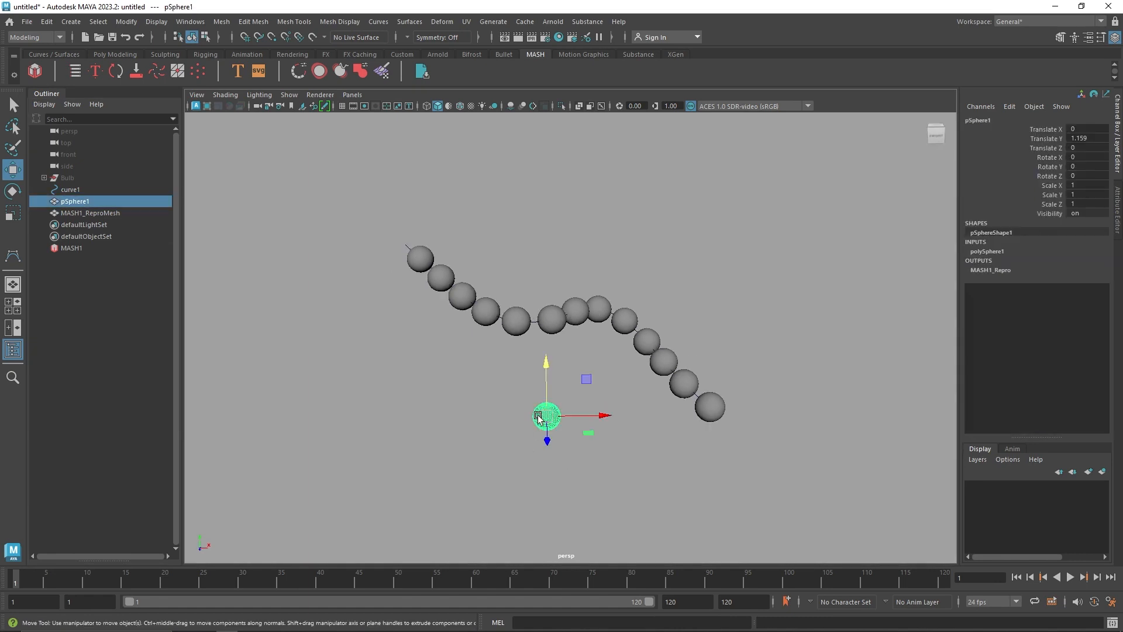
key(f)
Step: Reduce the source sphere's Subdivisions Axis and Subdivisions Height to a coarse mesh
click(988, 251)
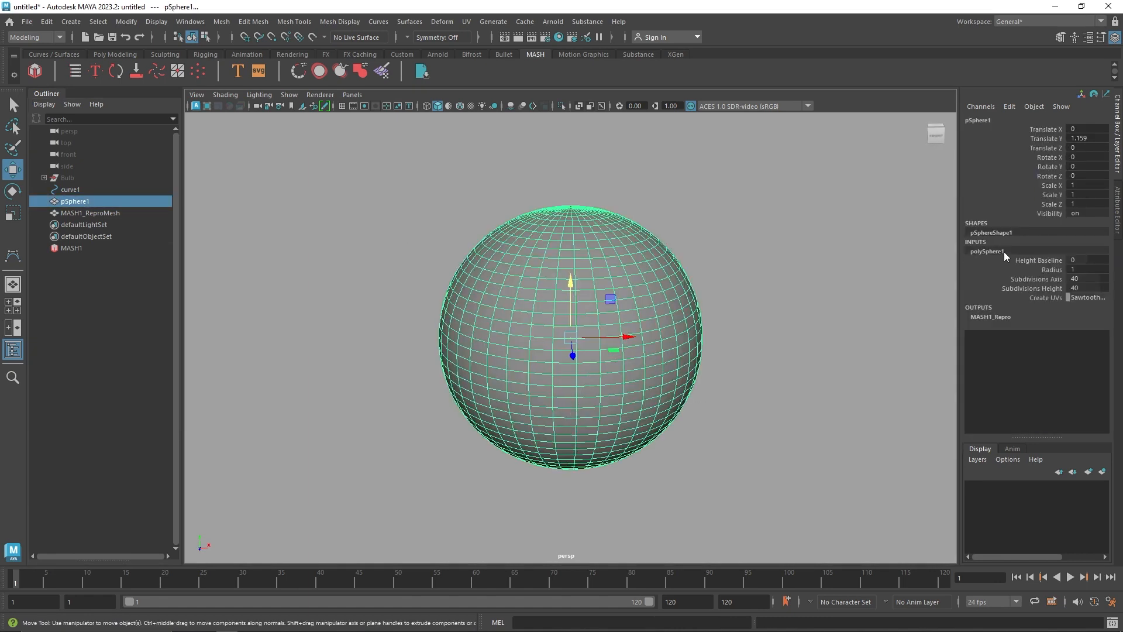
click(1087, 279)
text(10)
click(747, 356)
click(579, 247)
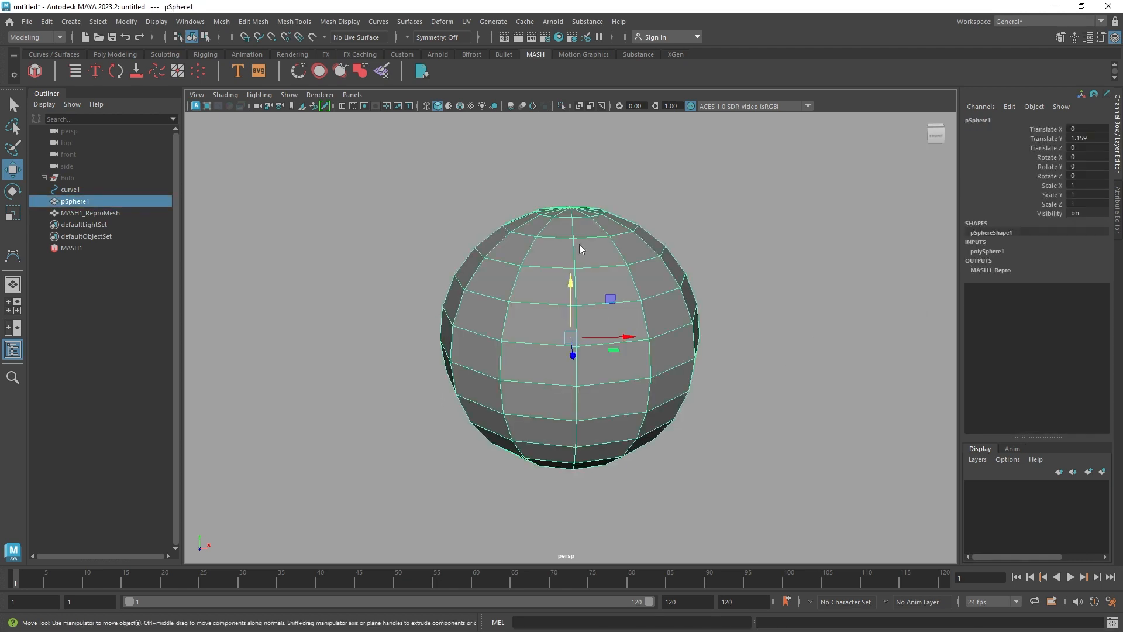
Step: Extrude a horizontal face loop on the sphere's upper half inward by about 0.211 and return to object mode
key(F11)
click(599, 286)
shift+double_click(531, 282)
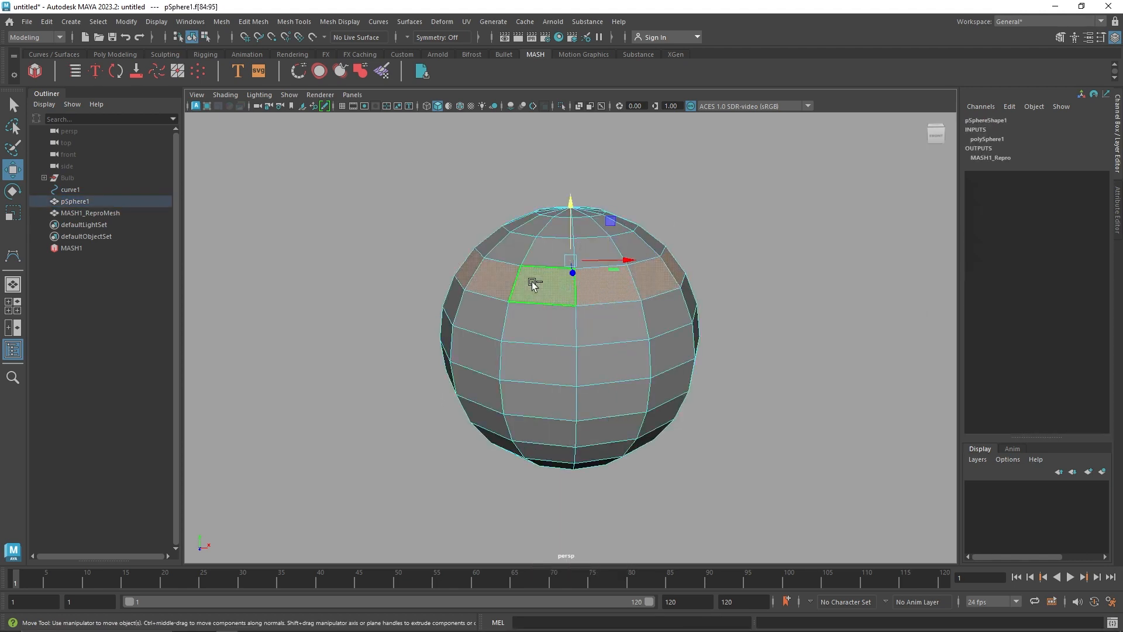
key(ctrl+e)
drag(657, 216, 638, 249)
right_drag(573, 230, 635, 205)
scroll(693, 220, down, 12)
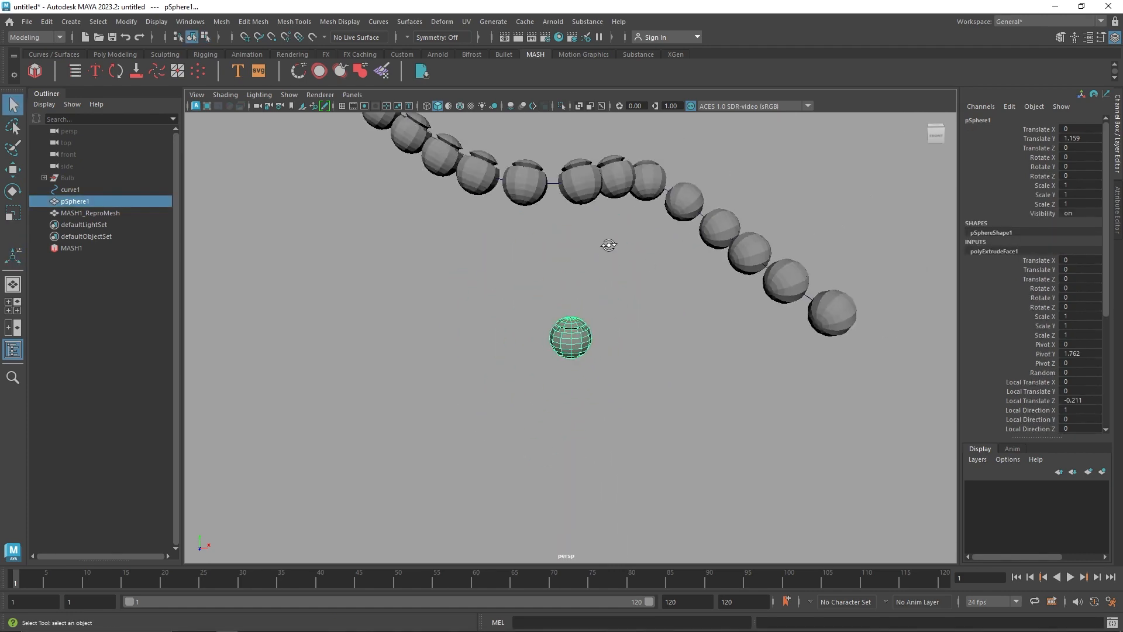
Step: Turn on smooth mesh preview for the source sphere and the MASH1_ReproMesh copies, and deselect everything
alt+drag(608, 245, 589, 344)
click(627, 364)
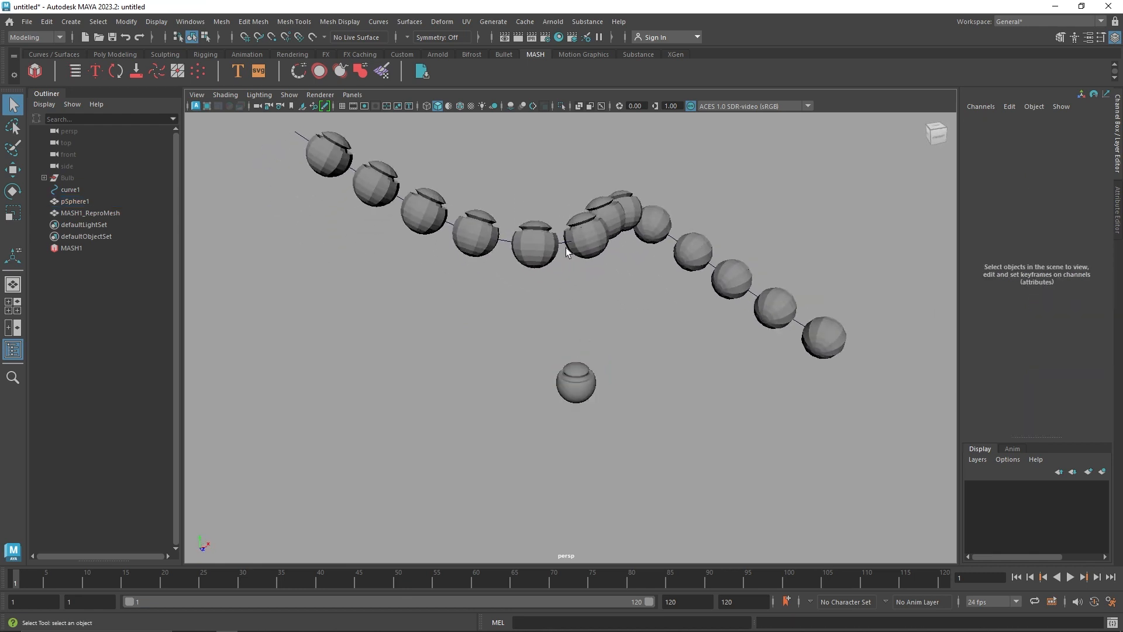
click(534, 262)
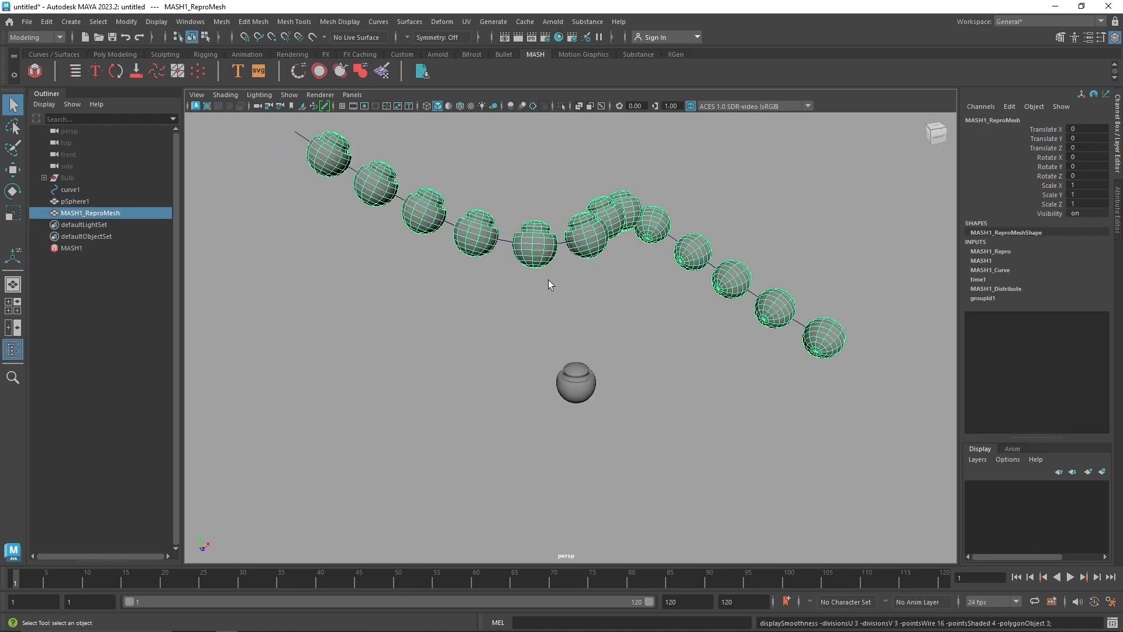
click(549, 280)
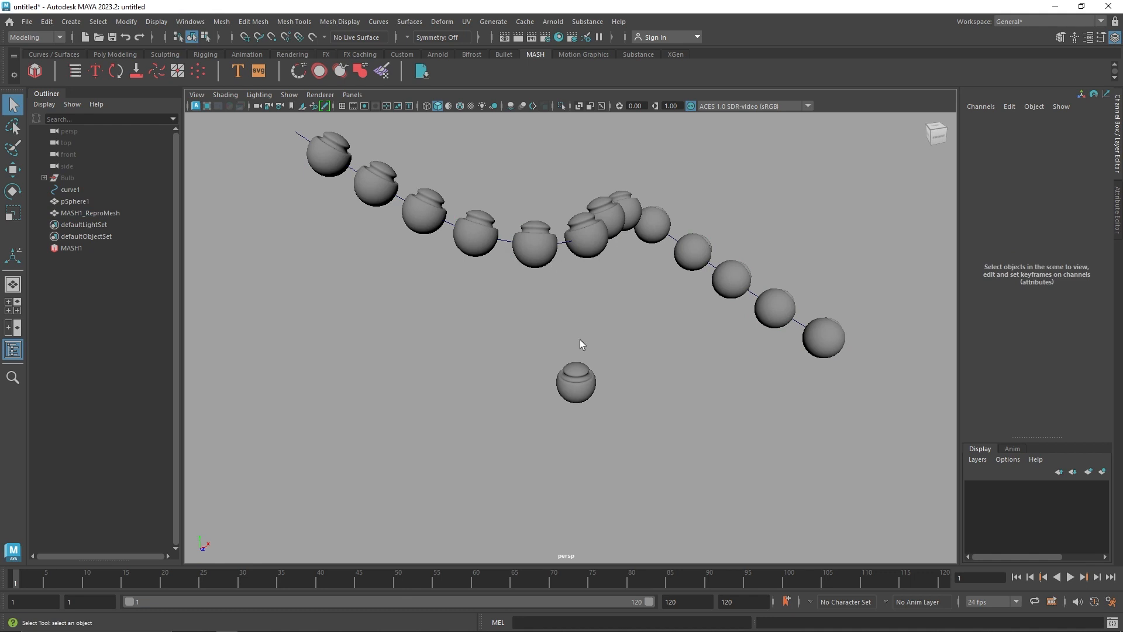
Step: Hide the source sphere pSphere1 so only the copies along the curve are shown
click(590, 392)
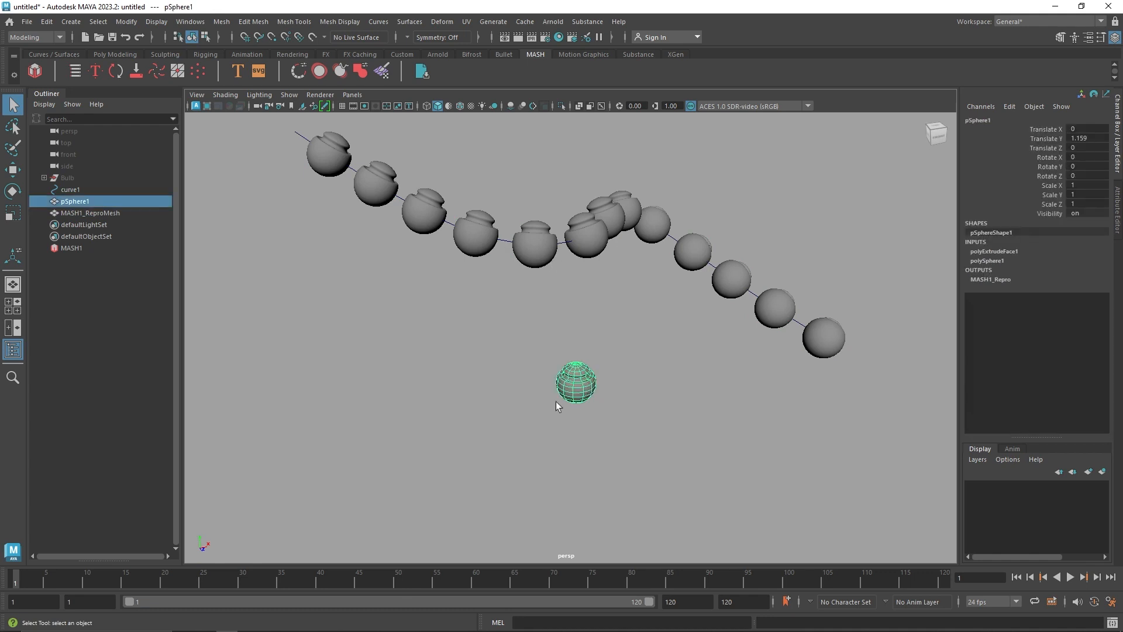
key(ctrl+h)
alt+drag(528, 272, 552, 286)
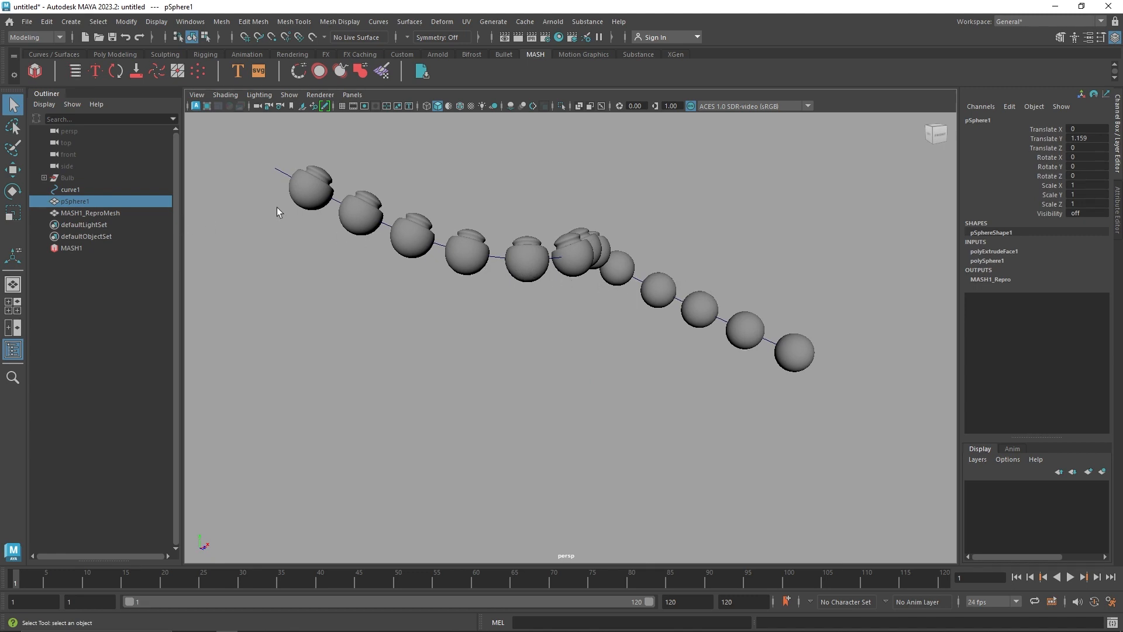
Step: Edit curve1 at control-vertex level and reposition the first control vertices at the curve's start with the Move tool
click(127, 190)
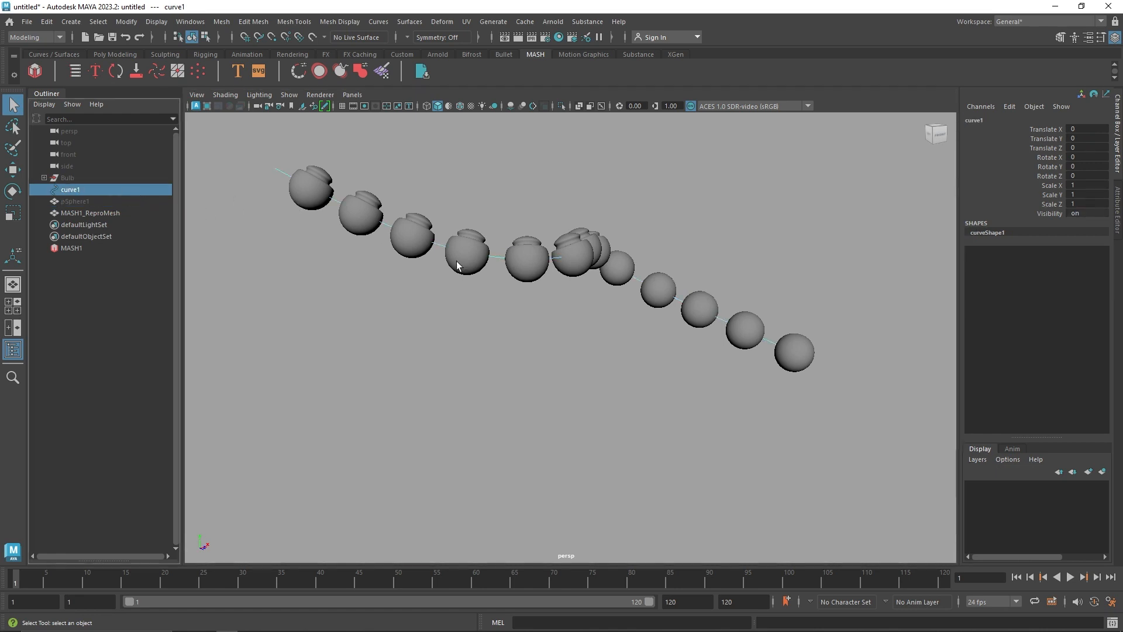
click(1117, 210)
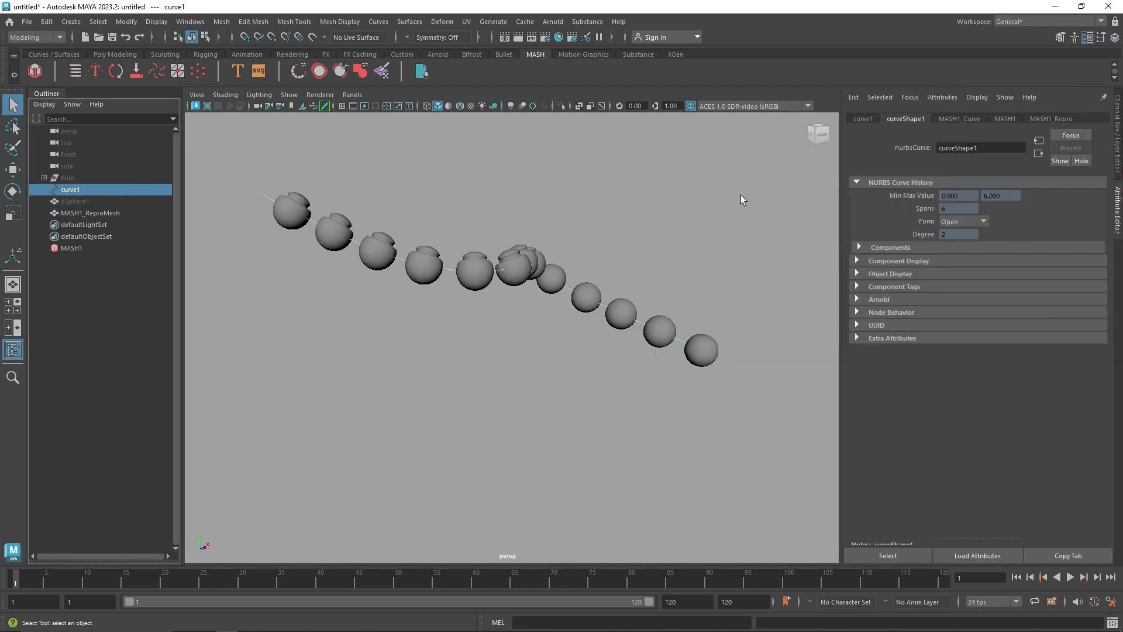
right_drag(289, 160, 229, 163)
alt+middle_drag(236, 211, 308, 237)
drag(319, 208, 338, 255)
scroll(351, 264, down, 3)
key(w)
click(419, 316)
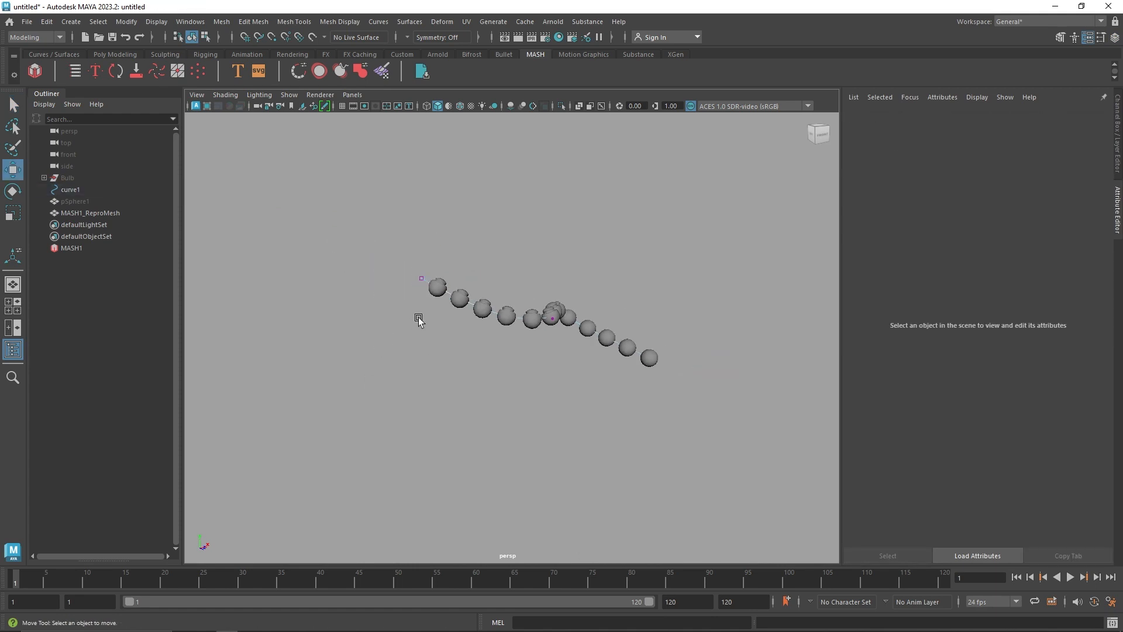
click(430, 292)
middle_drag(430, 294, 491, 345)
click(463, 315)
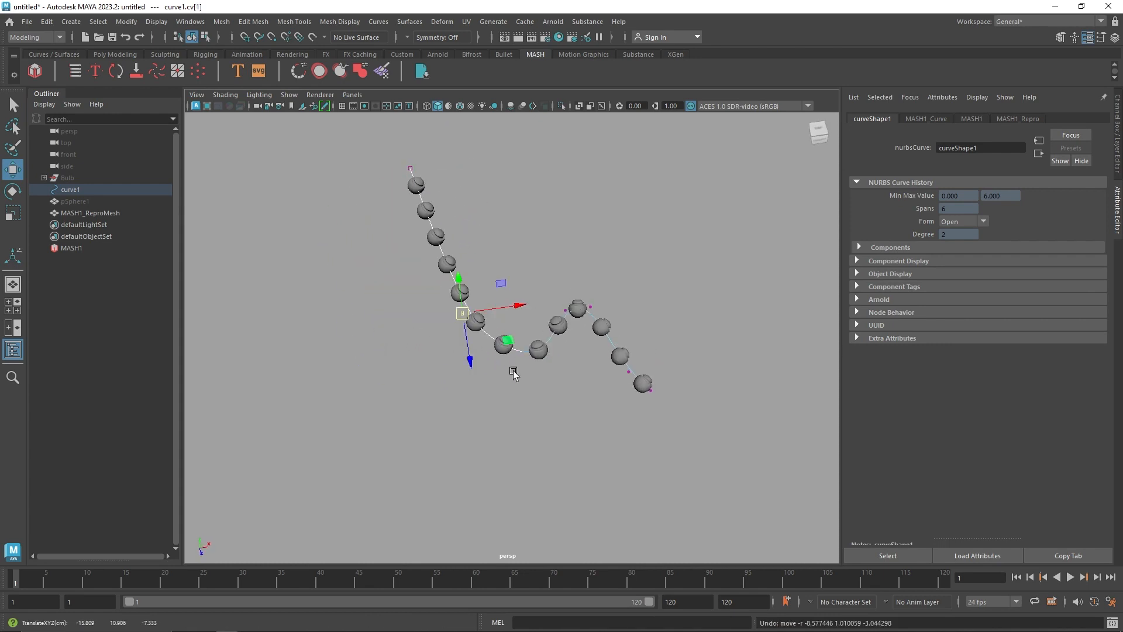
Step: Raise curve1's first control vertex and shift a nearby one to bend the start of the curve more strongly
click(503, 345)
click(400, 160)
alt+drag(436, 205, 511, 256)
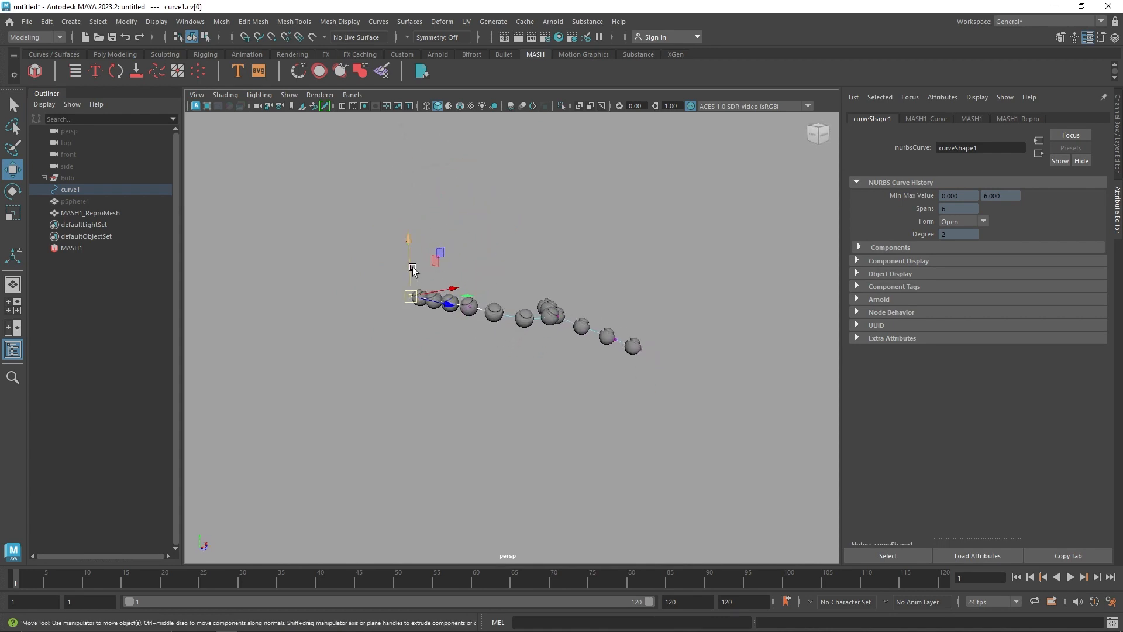
drag(413, 265, 424, 230)
click(465, 300)
drag(465, 300, 533, 369)
Step: Reshape the middle and far end of curve1 into deeper waves by moving control vertices, and return to object mode
click(546, 310)
click(548, 302)
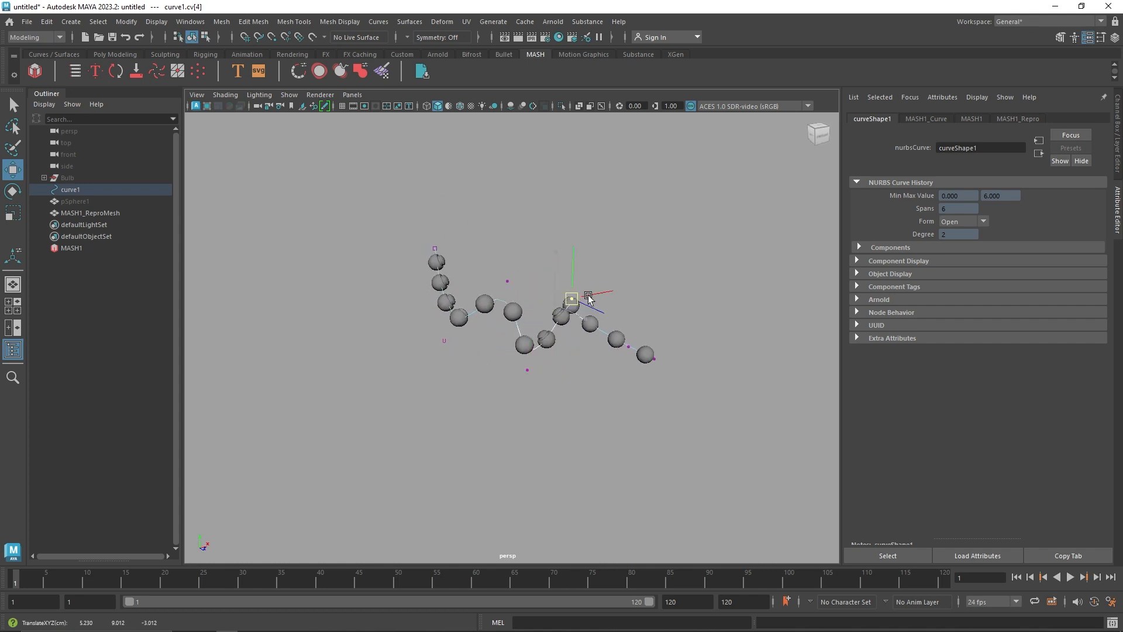
alt+drag(548, 302, 581, 385)
click(594, 329)
click(668, 346)
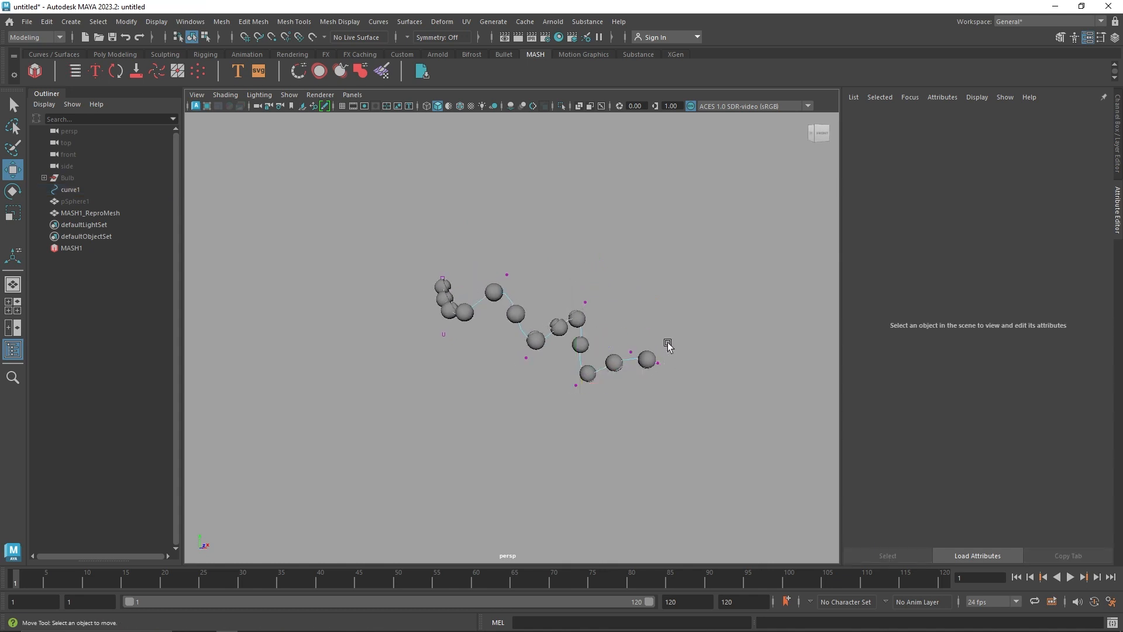
click(665, 381)
alt+drag(646, 370, 624, 358)
click(619, 246)
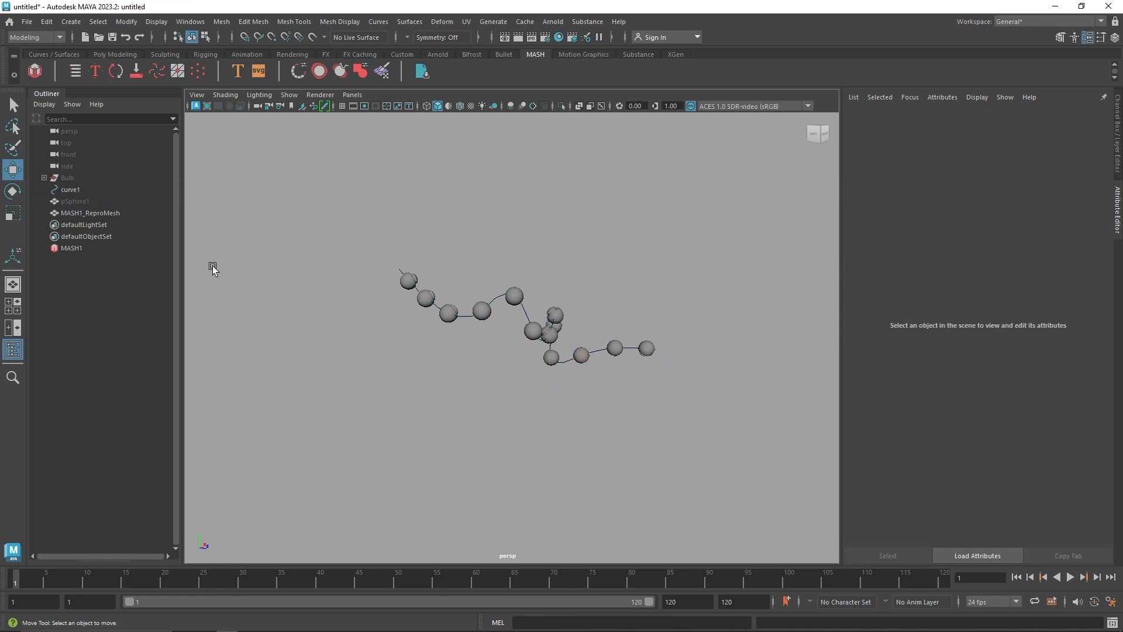
Step: Set Number of Points to 10 on the MASH1 network's Distribute node
click(85, 248)
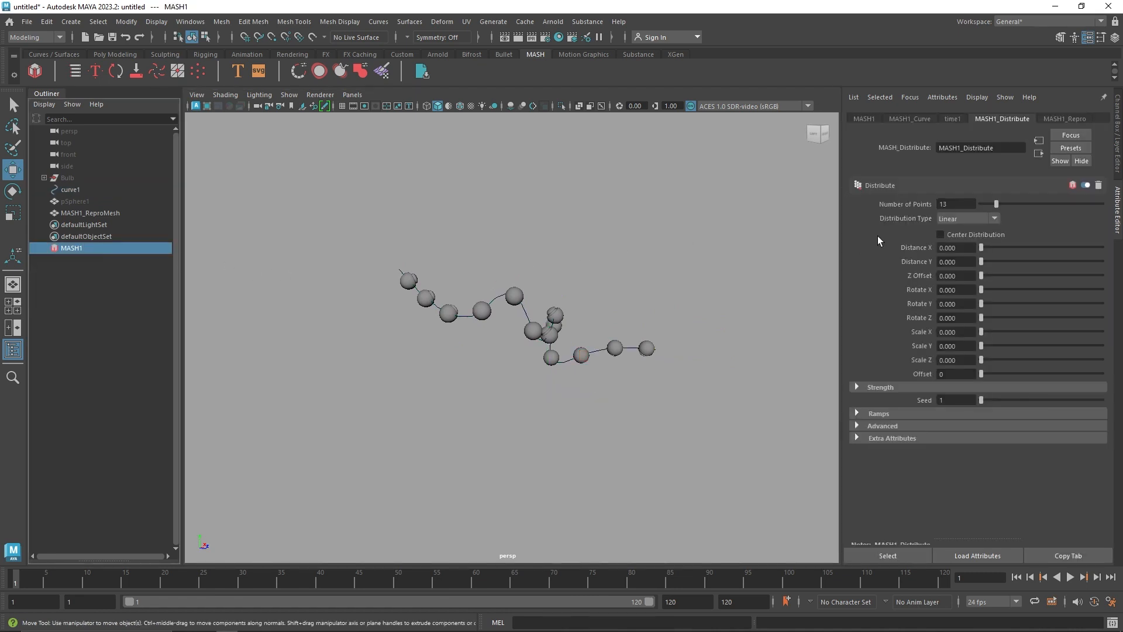
drag(994, 203, 993, 206)
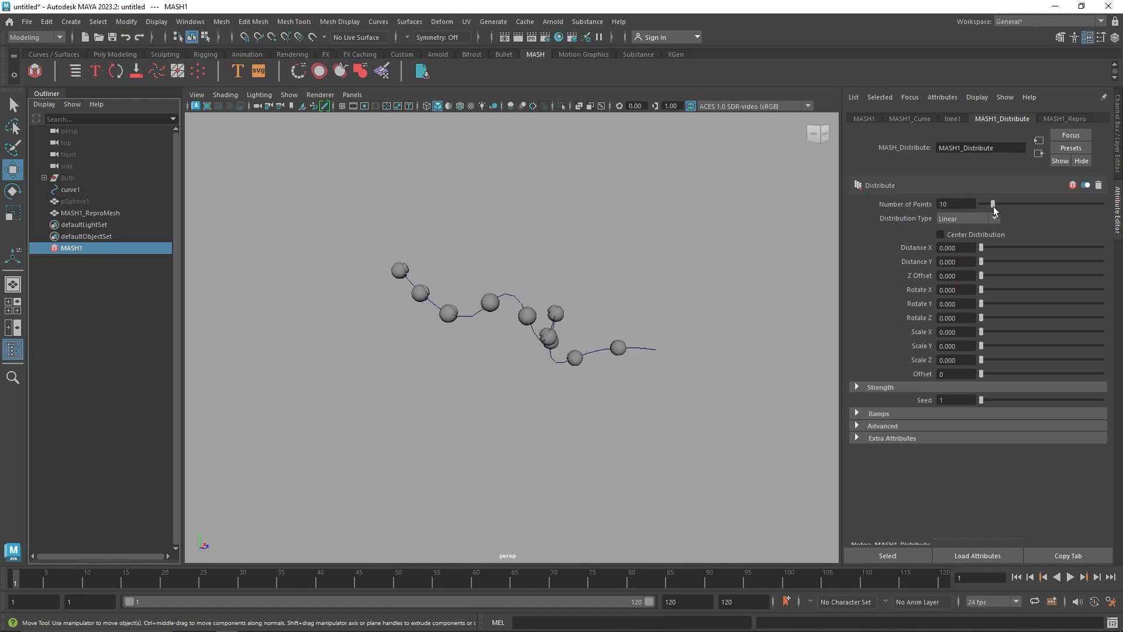
alt+drag(721, 276, 640, 294)
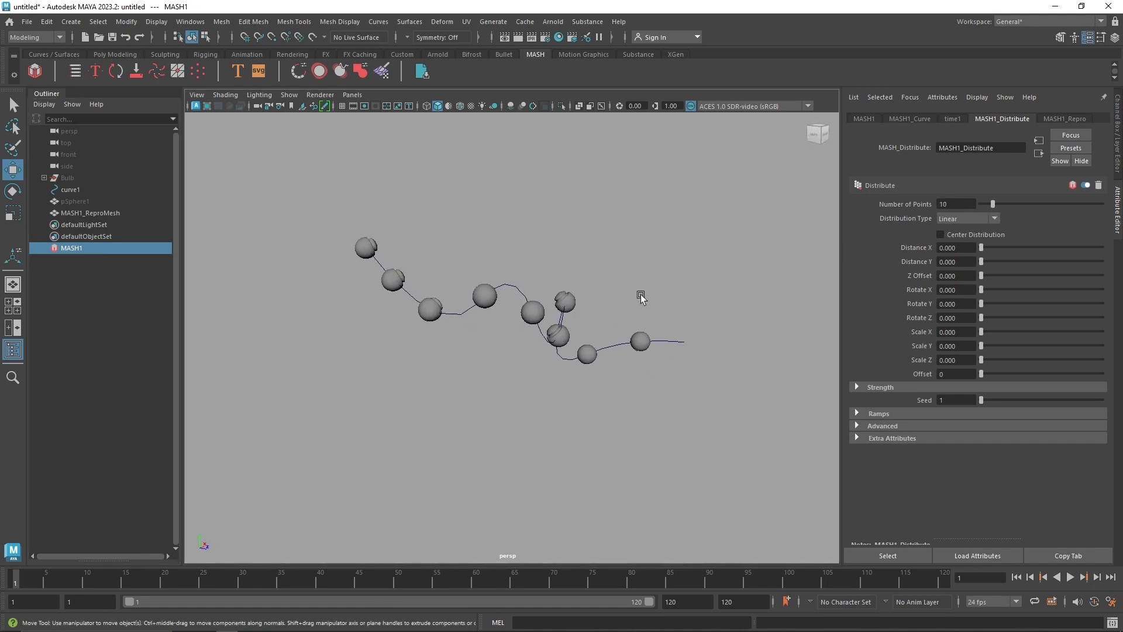
drag(988, 247, 953, 275)
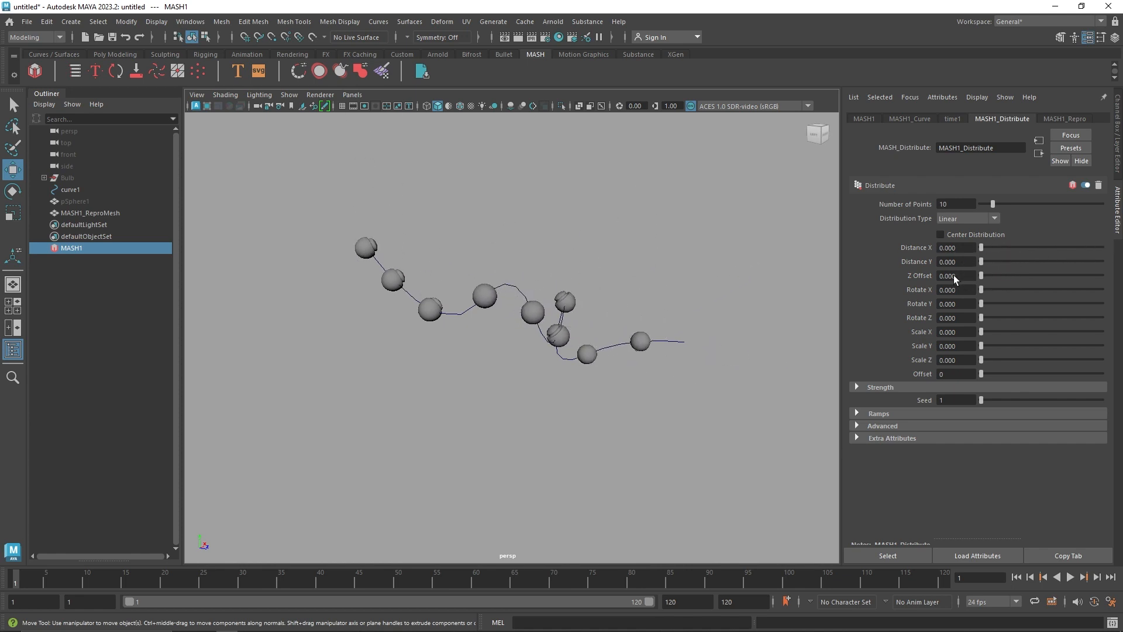
Step: Try Local transformation space on the MASH1 Curve node, return it to World, and set Offset Along Curve to 0
click(909, 119)
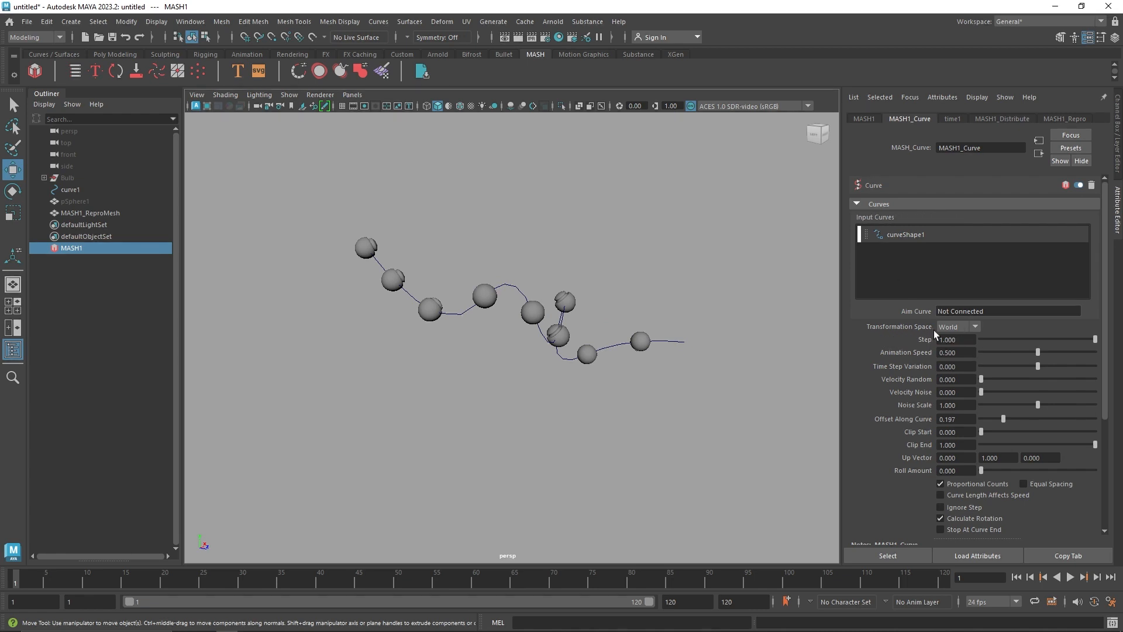
click(967, 350)
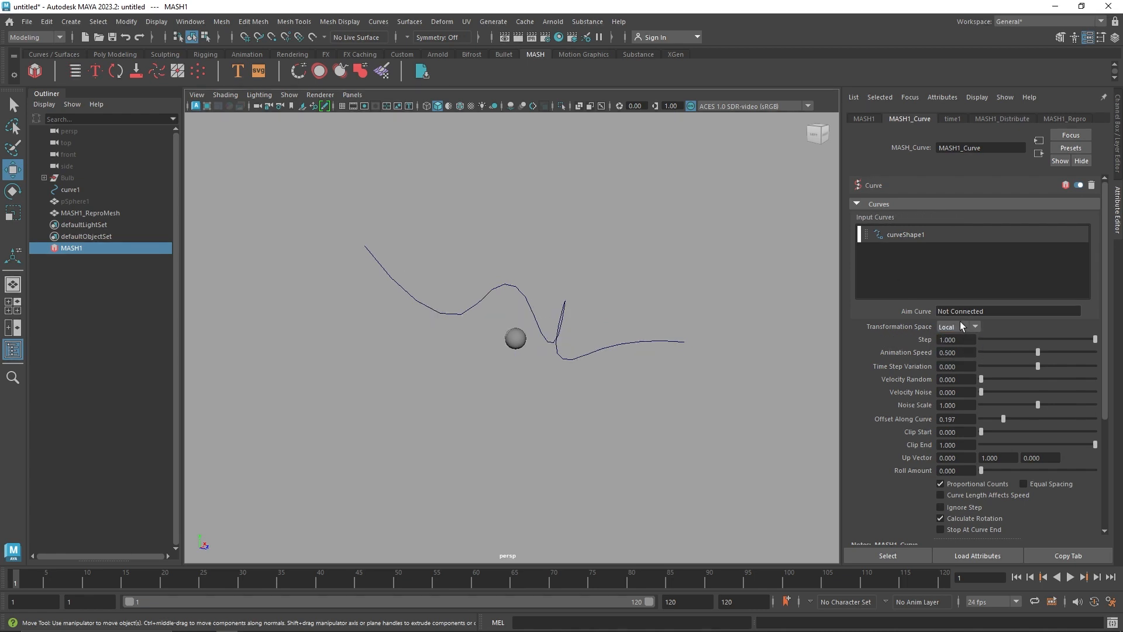
click(960, 339)
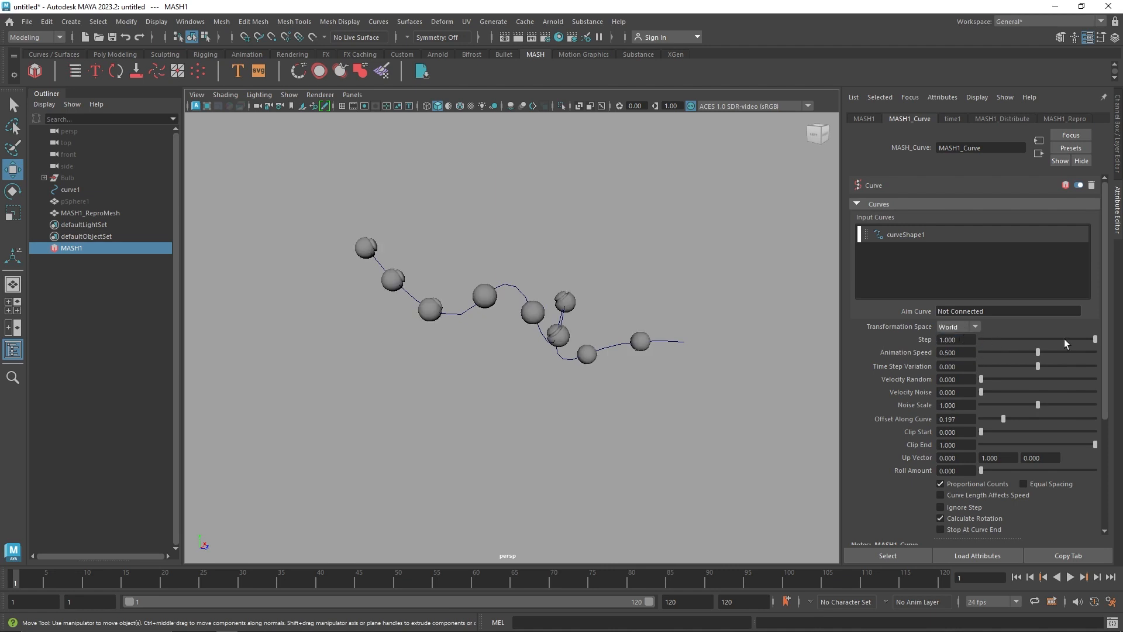
mouse_move(1088, 338)
mouse_down()
mouse_move(966, 342)
mouse_move(1100, 346)
mouse_up()
drag(1000, 425, 929, 414)
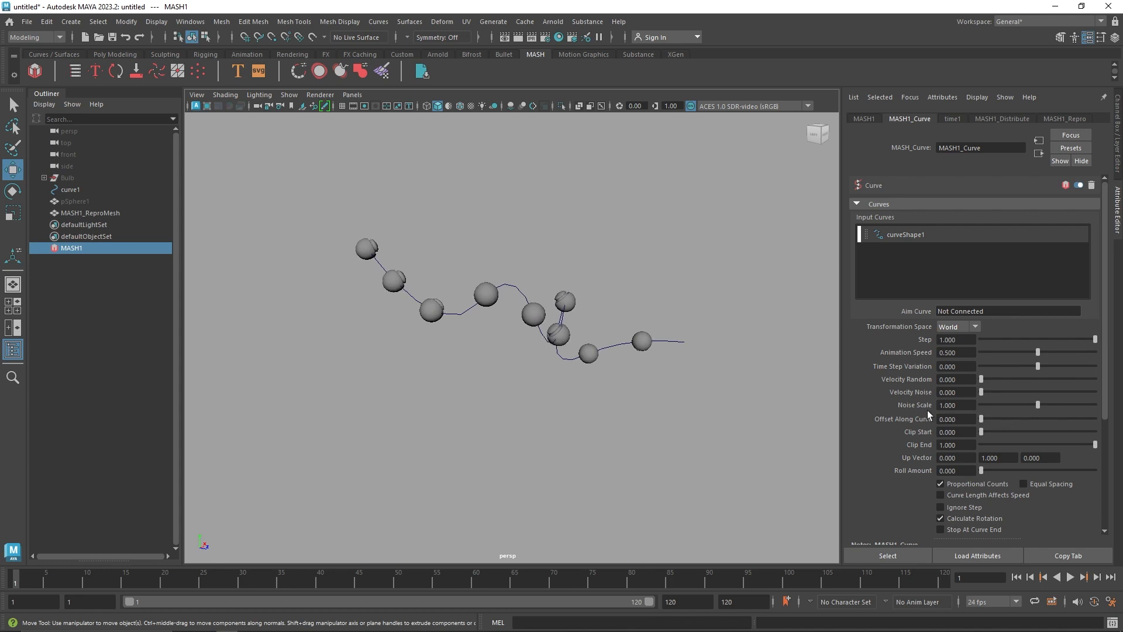
Step: Try a Step value of about 0.637 on the MASH1 Curve node and restore it to 1.000
mouse_move(1051, 340)
mouse_down()
mouse_move(979, 336)
mouse_move(1053, 330)
mouse_up()
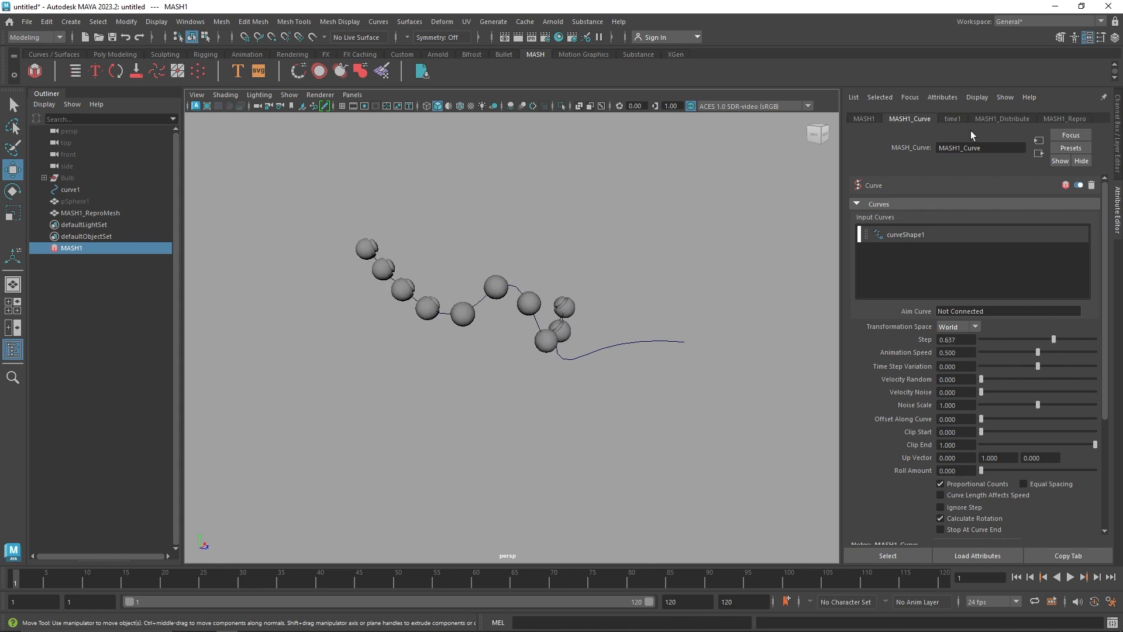
click(1002, 118)
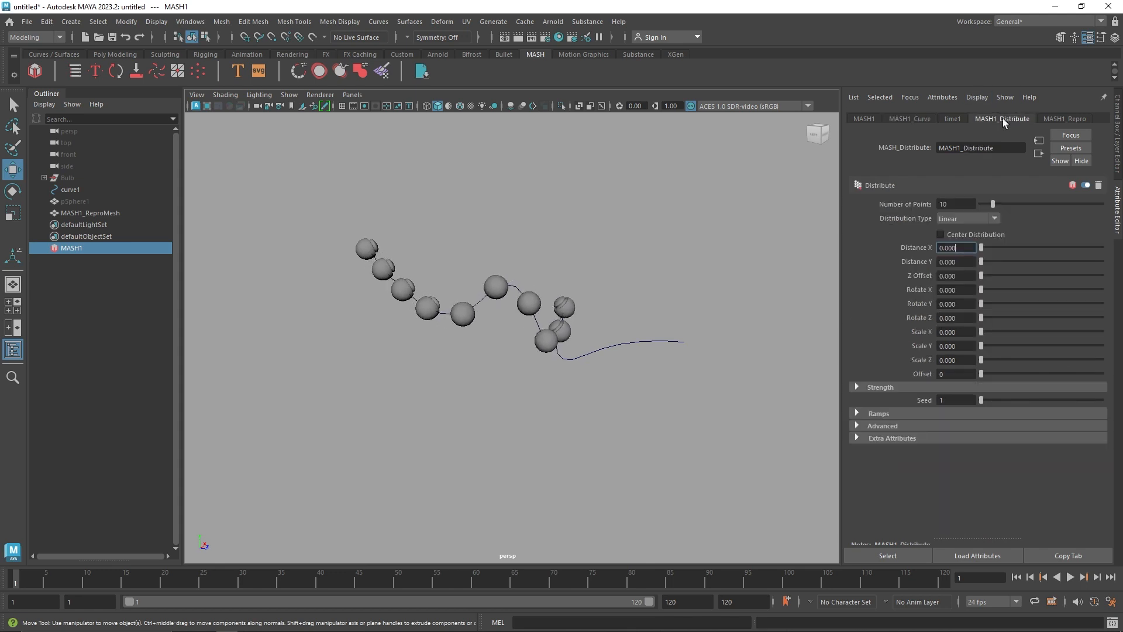
click(910, 119)
drag(1049, 338, 1119, 345)
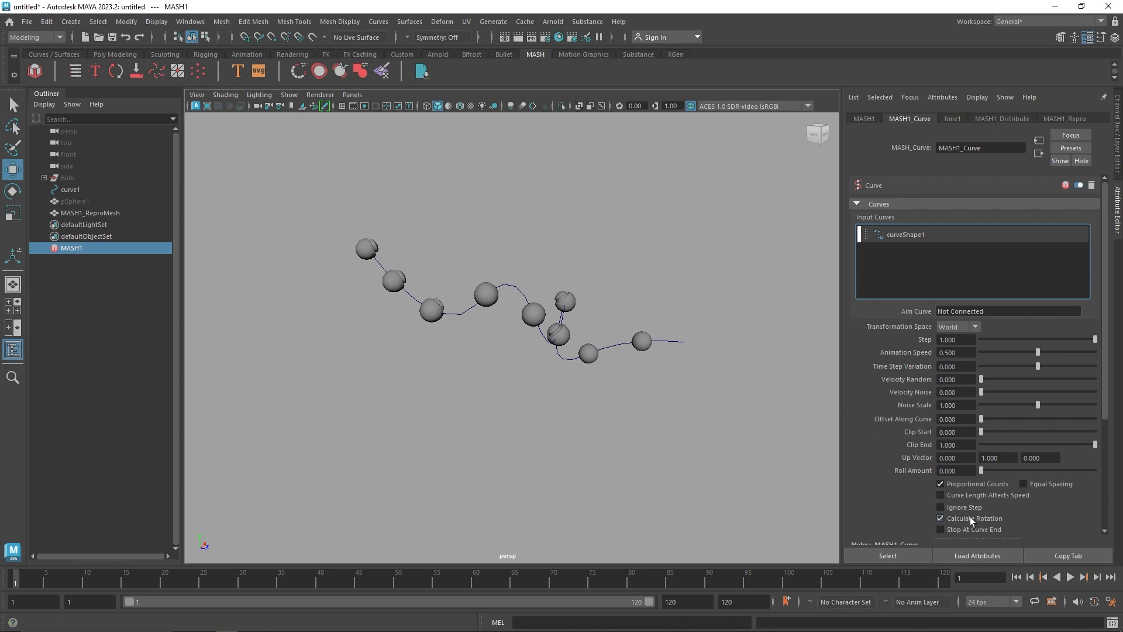
Step: Play the animation along the curve, lower the Curve node's Animation Speed to about 0.399, and stop playback
click(1072, 578)
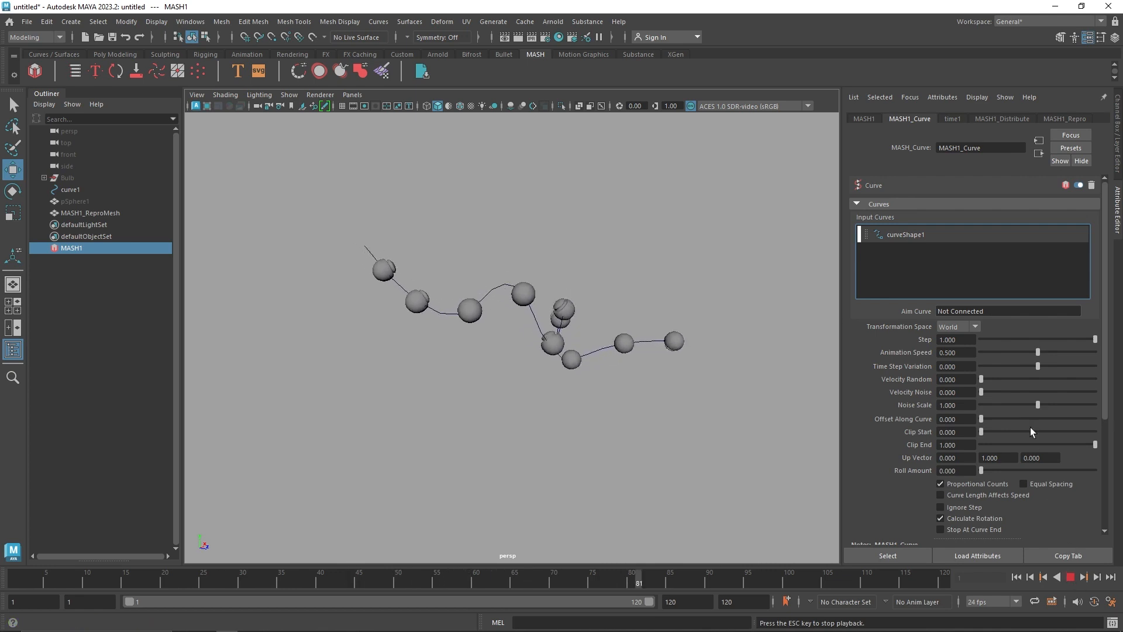
mouse_move(1038, 352)
mouse_down()
mouse_move(997, 348)
mouse_move(1058, 355)
mouse_move(1027, 359)
mouse_up()
key(Escape)
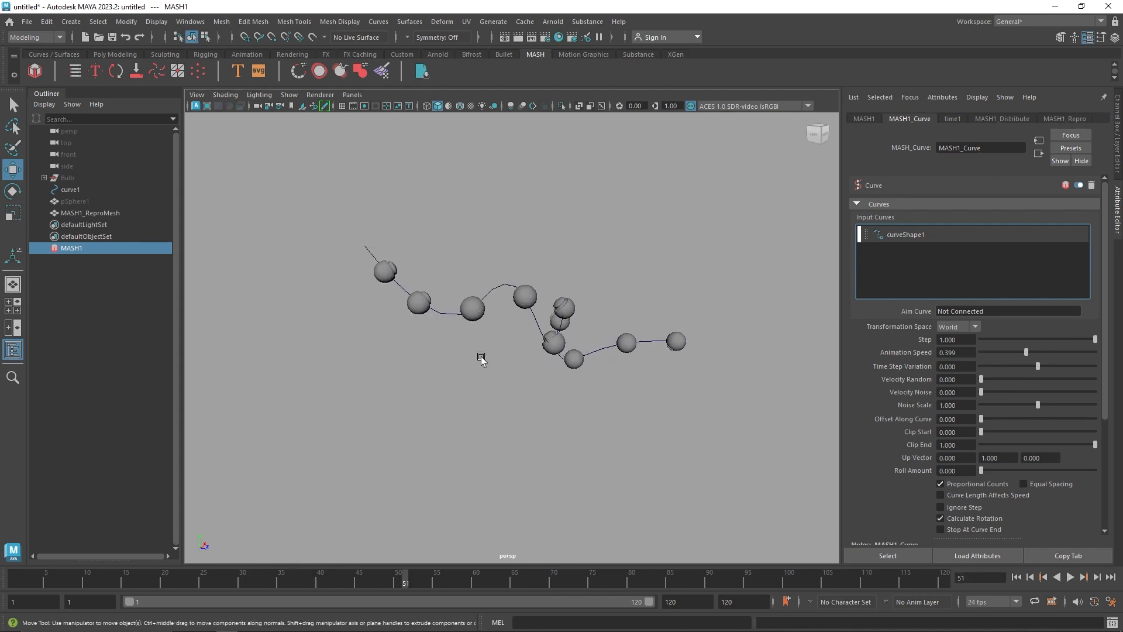
Step: Raise the Curve node's Time Step Variation to about 0.378 and preview the animation with a short playback
alt+drag(480, 358, 459, 371)
drag(1030, 365, 1058, 367)
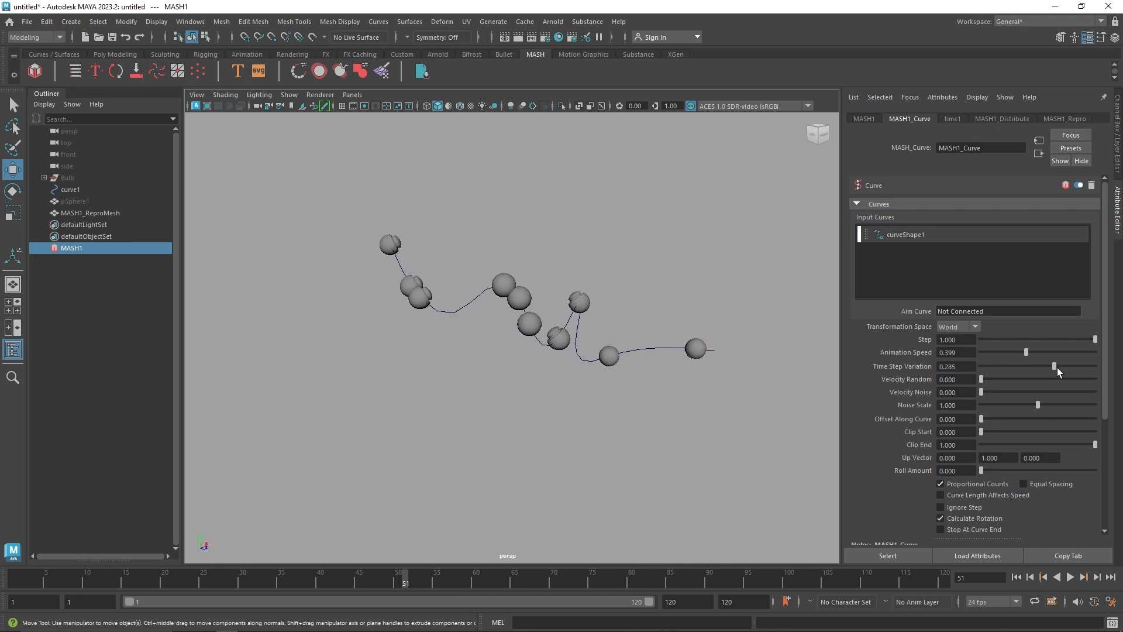
click(1070, 577)
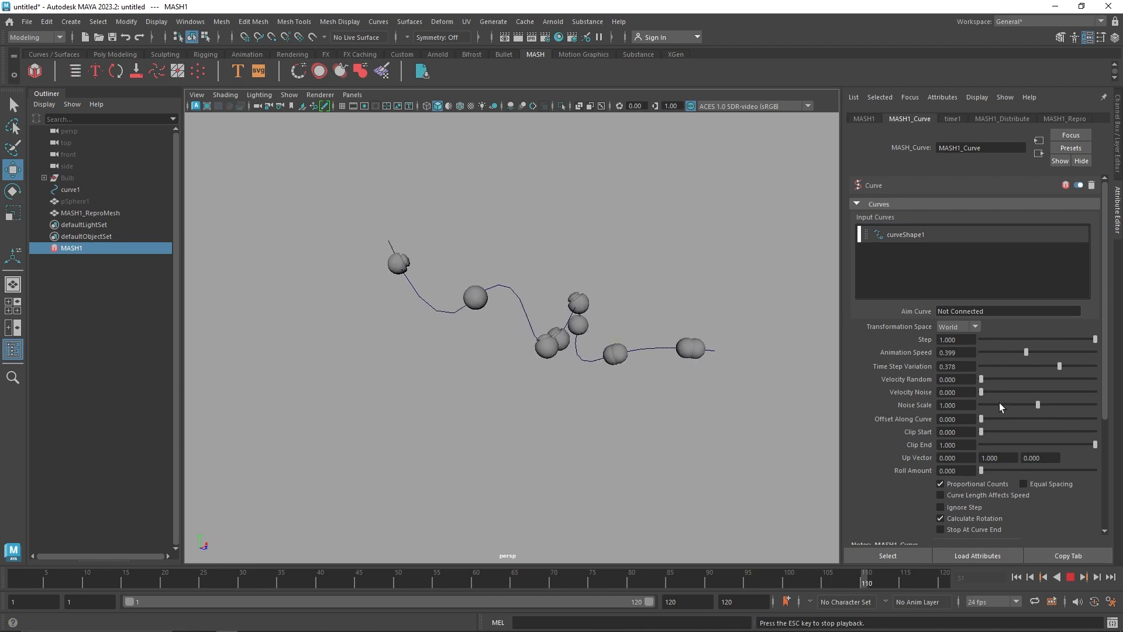
click(1071, 578)
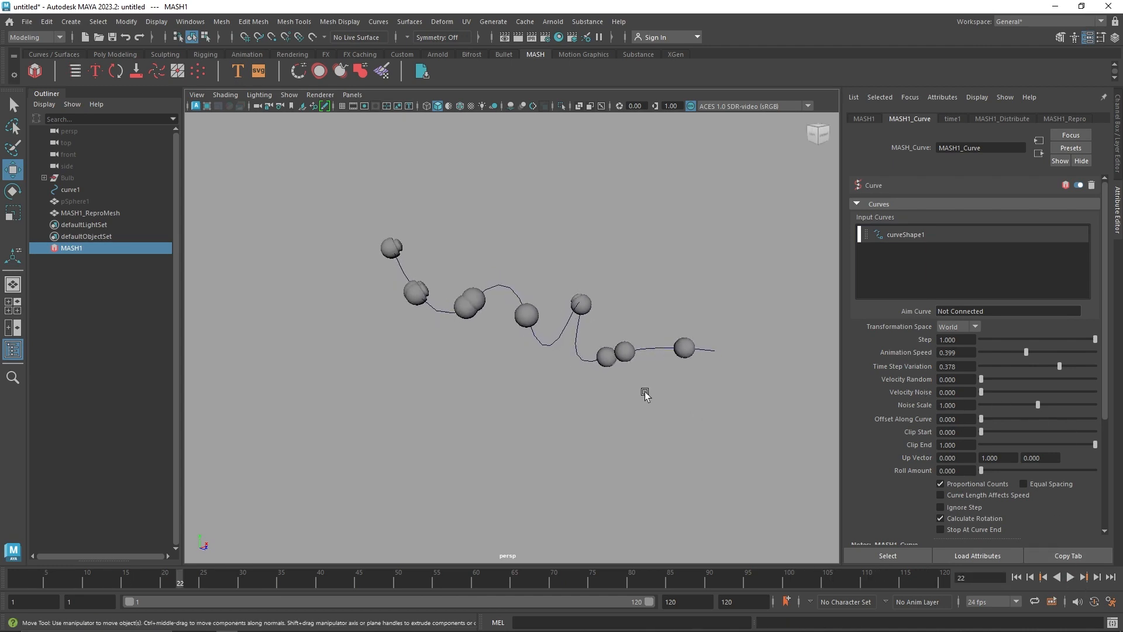
Step: Delete pSphere1, curve1 and the MASH1_ReproMesh to clear the scene
scroll(644, 391, down, 3)
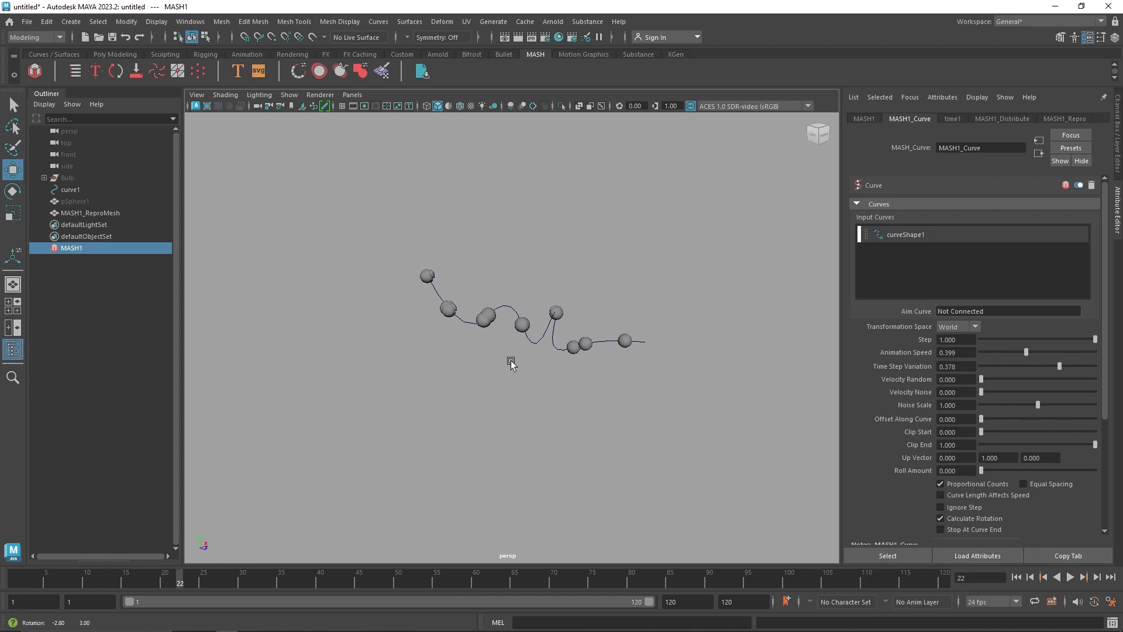
click(79, 200)
key(Delete)
click(81, 189)
key(Delete)
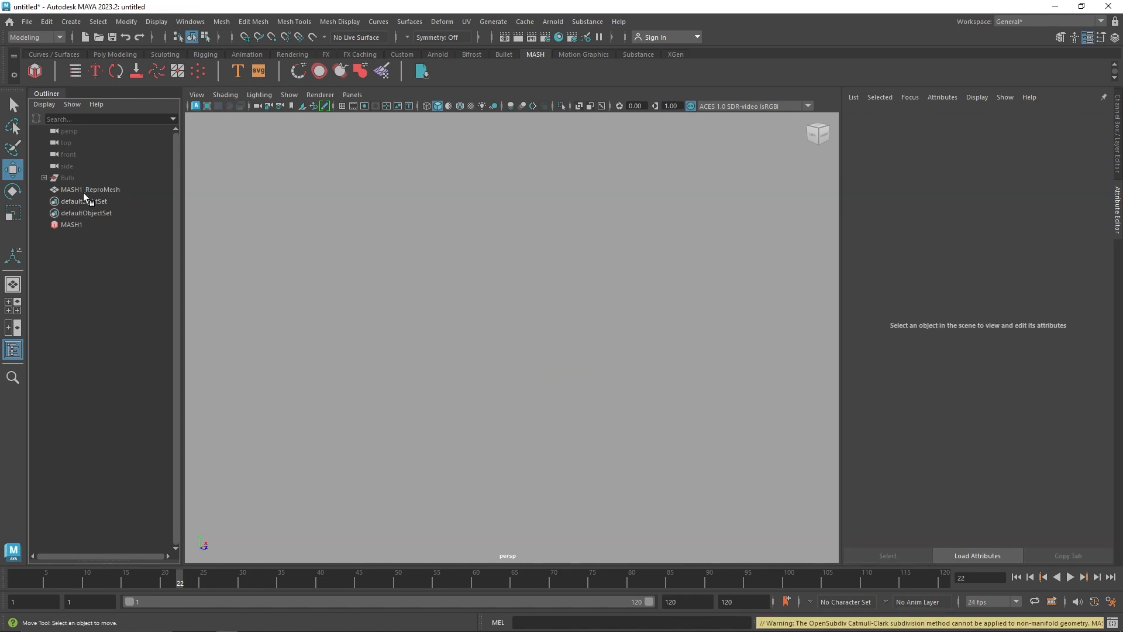
click(83, 189)
key(Delete)
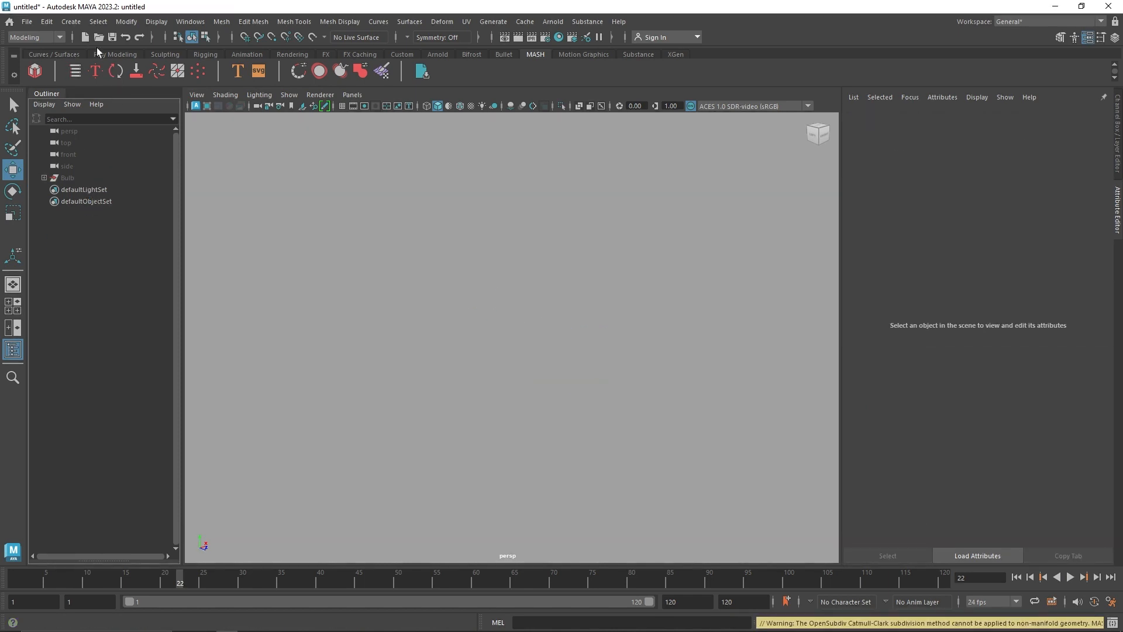
Step: Draw a new wavy curve with seven control vertices in the top view using the CV Curve Tool
click(72, 22)
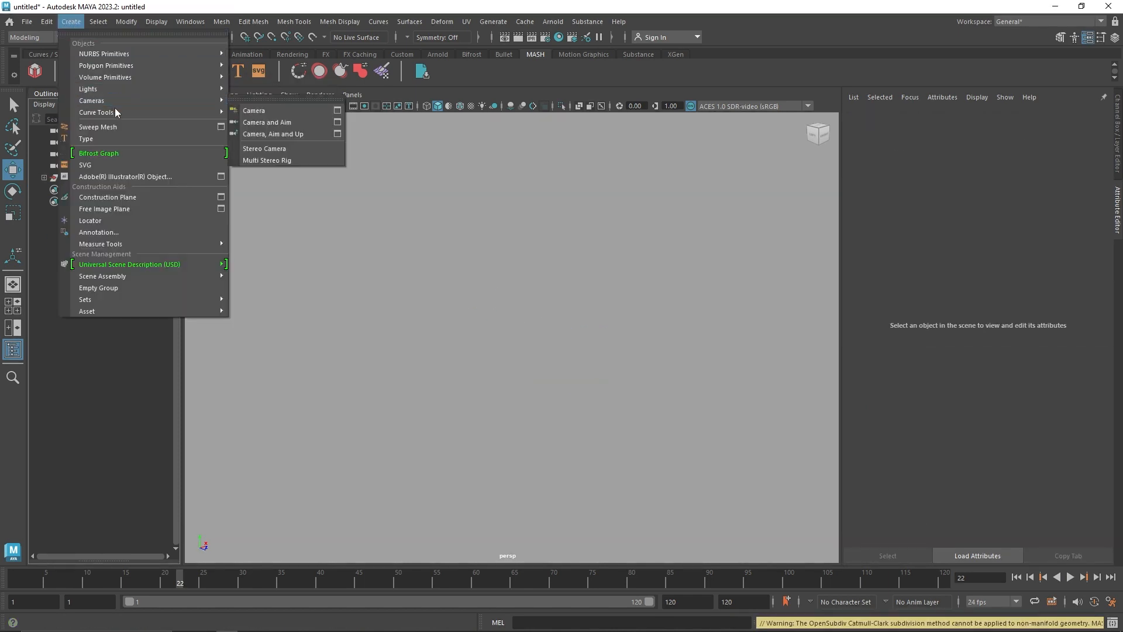
mouse_move(203, 113)
click(266, 112)
key(space)
key(space)
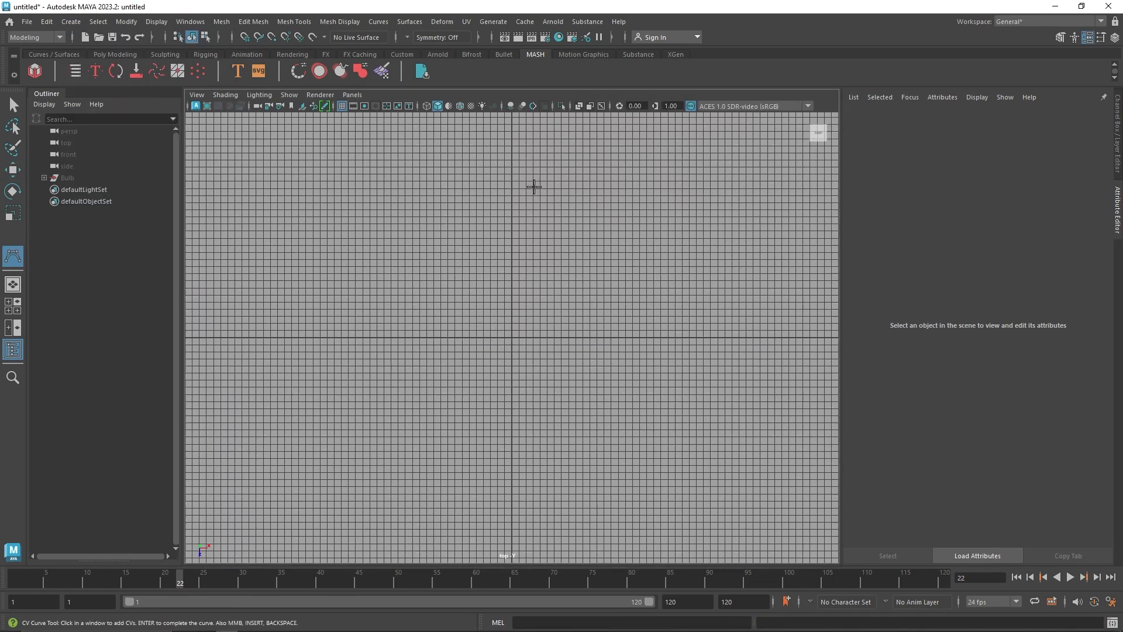
alt+middle_drag(531, 188, 536, 220)
click(519, 173)
click(523, 233)
click(481, 278)
click(454, 323)
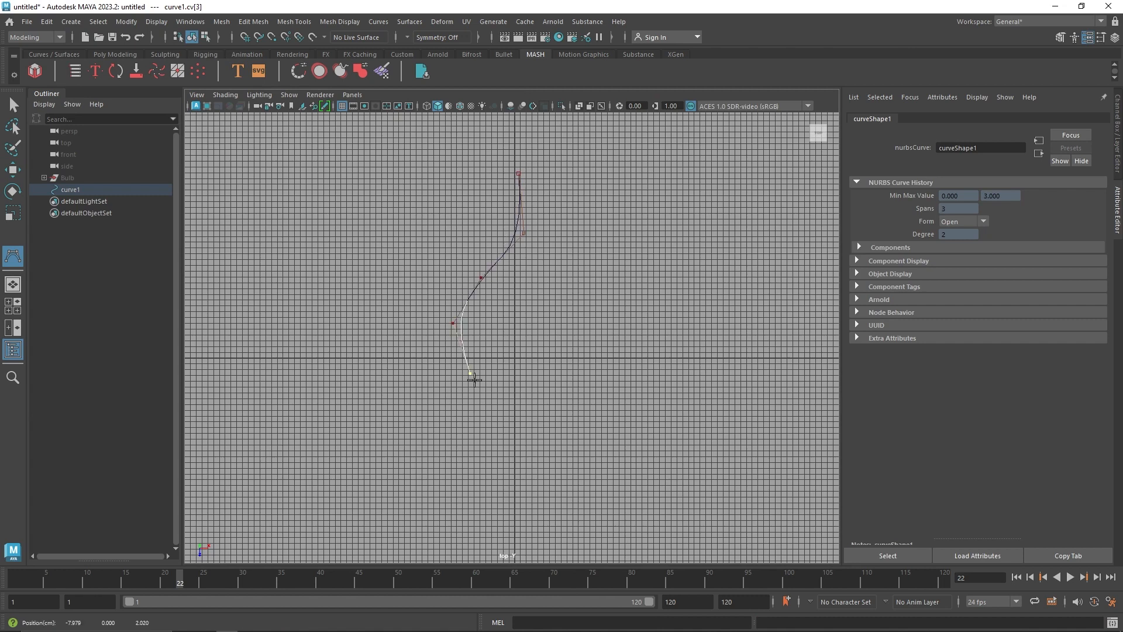
click(484, 391)
click(530, 437)
click(572, 518)
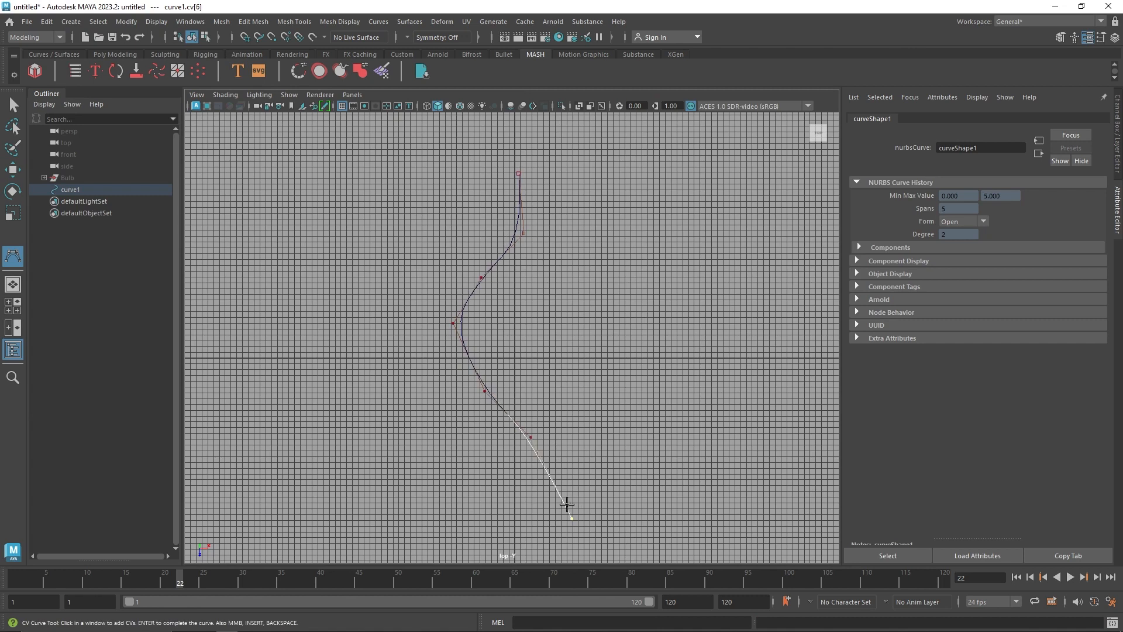
key(Return)
Step: Move the control vertices in the new curve's lower half to widen its bend and extend its end
key(q)
click(498, 309)
click(537, 455)
key(w)
drag(530, 437, 608, 392)
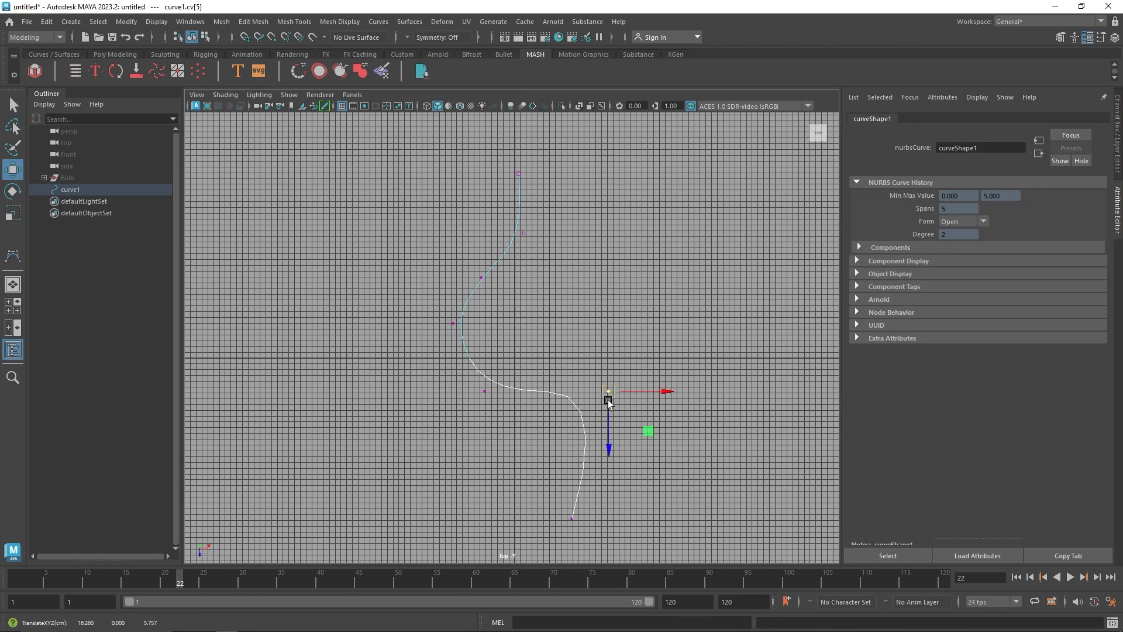
alt+middle_drag(572, 477, 546, 419)
click(546, 460)
drag(545, 460, 534, 518)
drag(581, 331, 562, 404)
click(458, 331)
drag(460, 333, 461, 354)
drag(427, 264, 436, 279)
Step: Reposition the three upper control vertices of the new curve, return to the perspective view, and deselect the curve
alt+middle_drag(481, 263, 483, 327)
drag(474, 153, 501, 120)
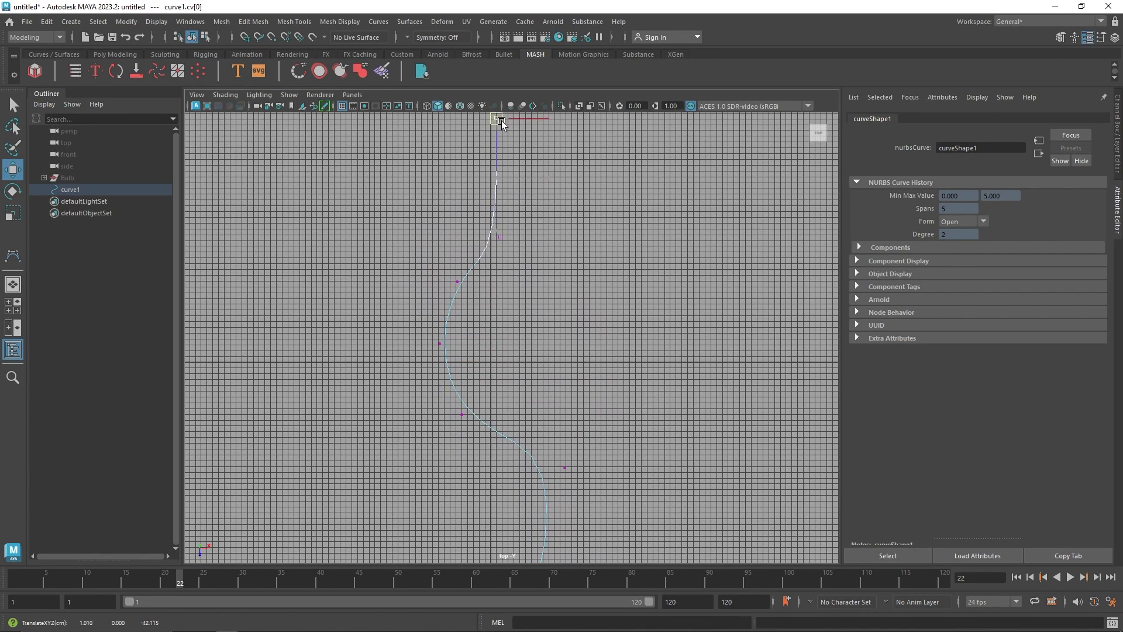
click(500, 237)
drag(500, 238, 526, 211)
click(458, 283)
drag(459, 286, 525, 346)
key(space)
key(space)
click(623, 253)
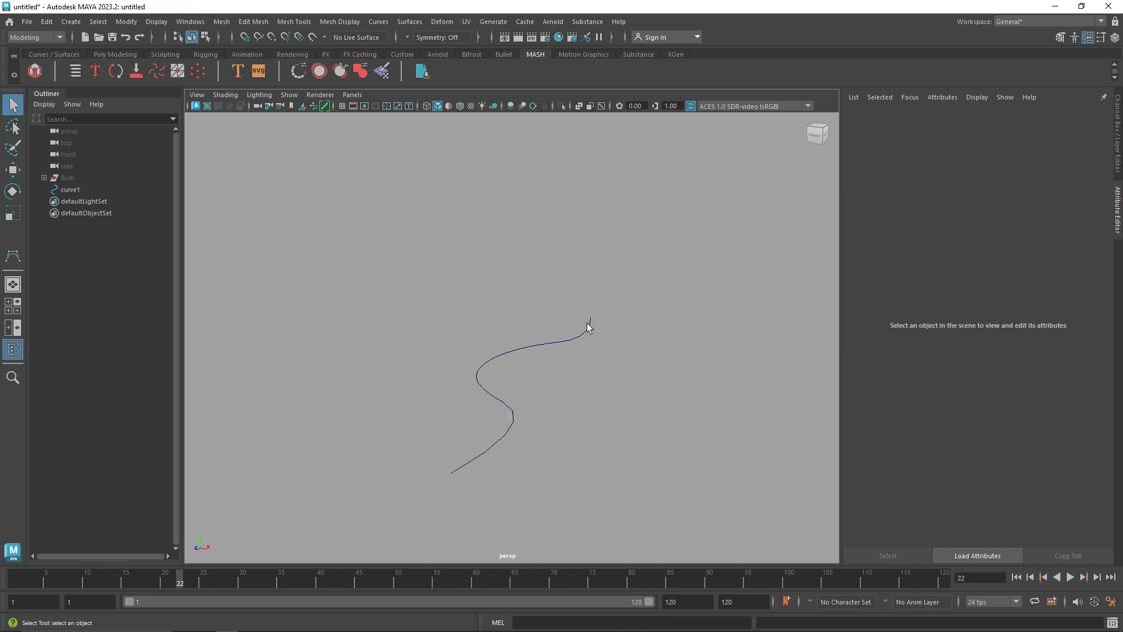
Step: Move control vertices of the new curve vertically in the perspective view to vary its height, and return to object mode
alt+drag(553, 349, 494, 363)
click(489, 358)
right_drag(488, 354, 420, 326)
drag(484, 400, 521, 429)
drag(423, 433, 479, 472)
key(w)
click(593, 305)
drag(590, 283, 607, 305)
drag(598, 294, 542, 314)
key(F8)
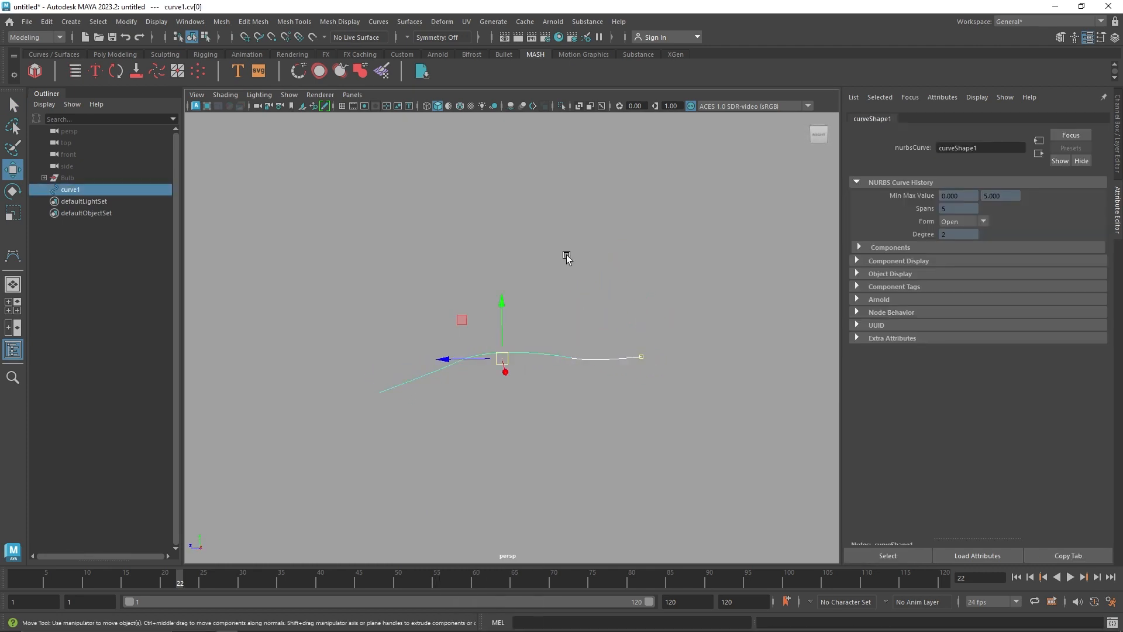
Step: Try to scale the whole curve down and flatten its height, and undo the changes
key(r)
click(503, 316)
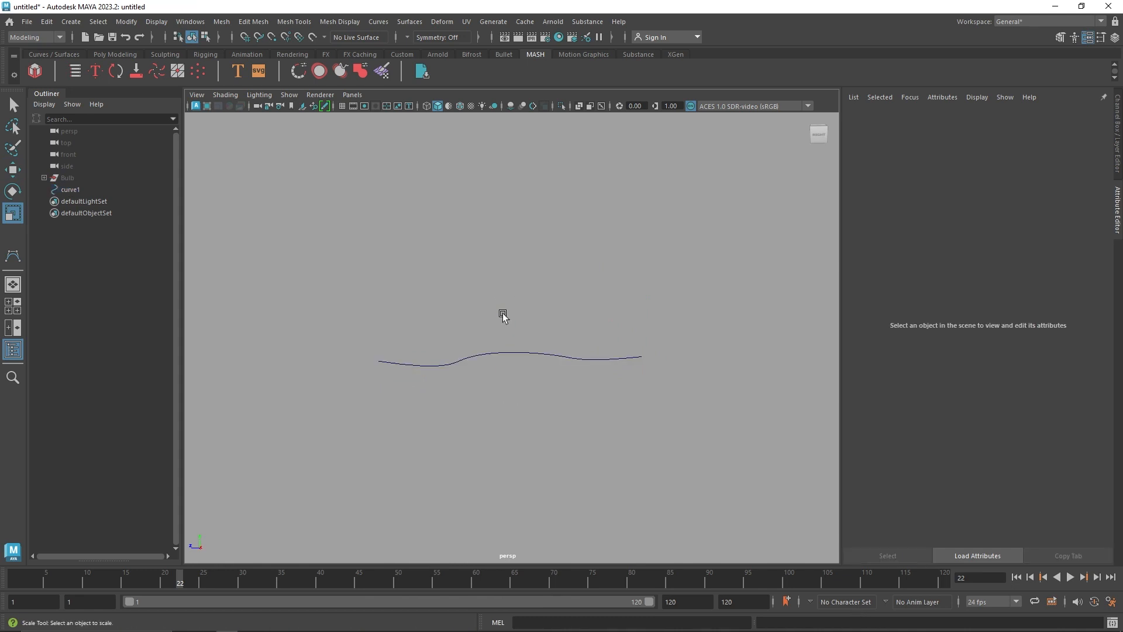
key(ctrl+z)
click(489, 284)
key(ctrl+z)
drag(484, 303, 468, 327)
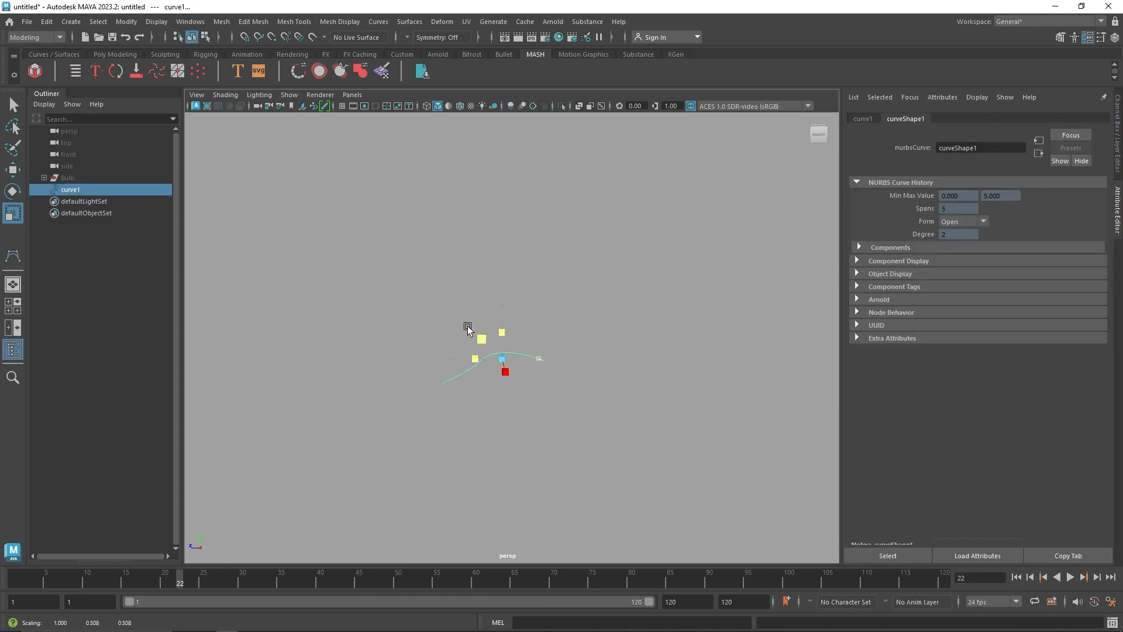
key(ctrl+z)
click(573, 431)
drag(543, 386, 543, 385)
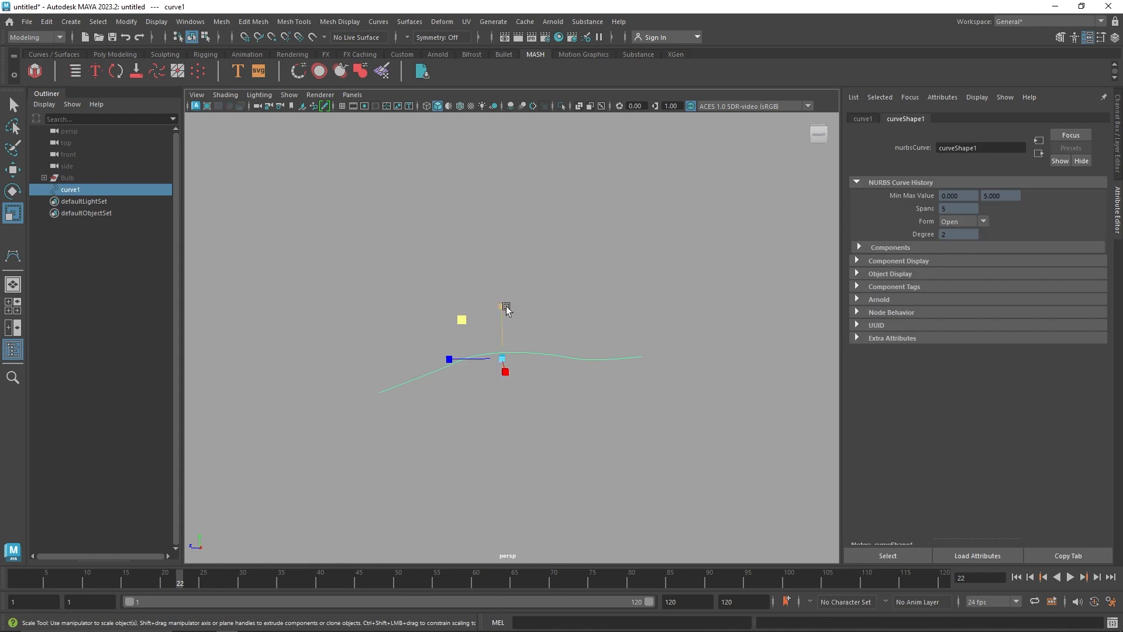
drag(504, 306, 503, 329)
key(ctrl+z)
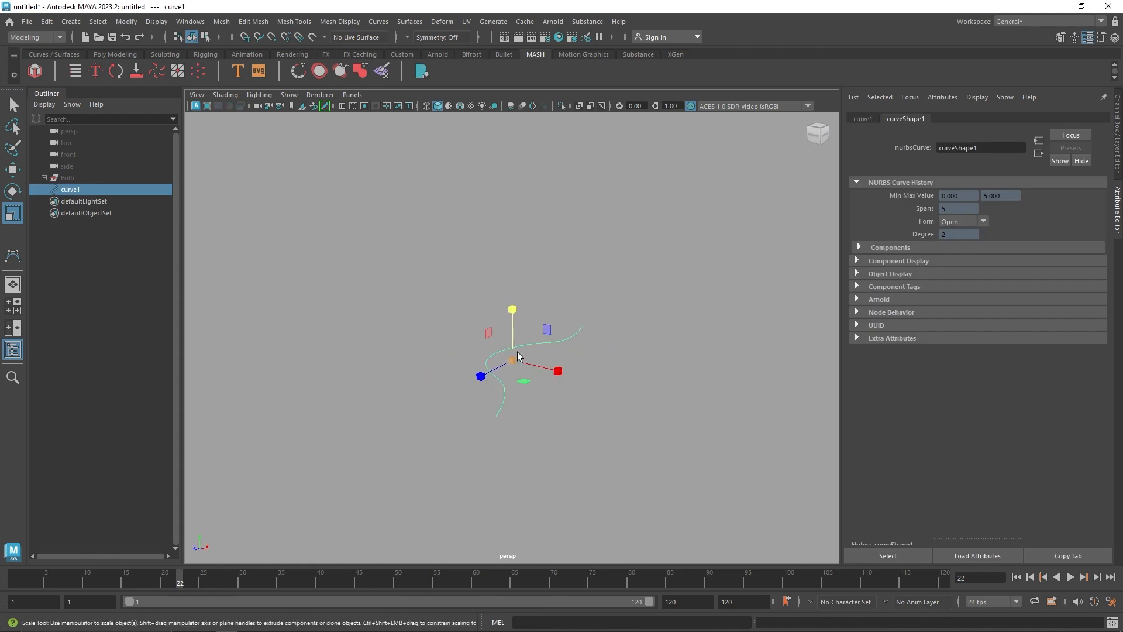
Step: Create a polygon cube and move it to the far end of the curve
key(q)
click(112, 54)
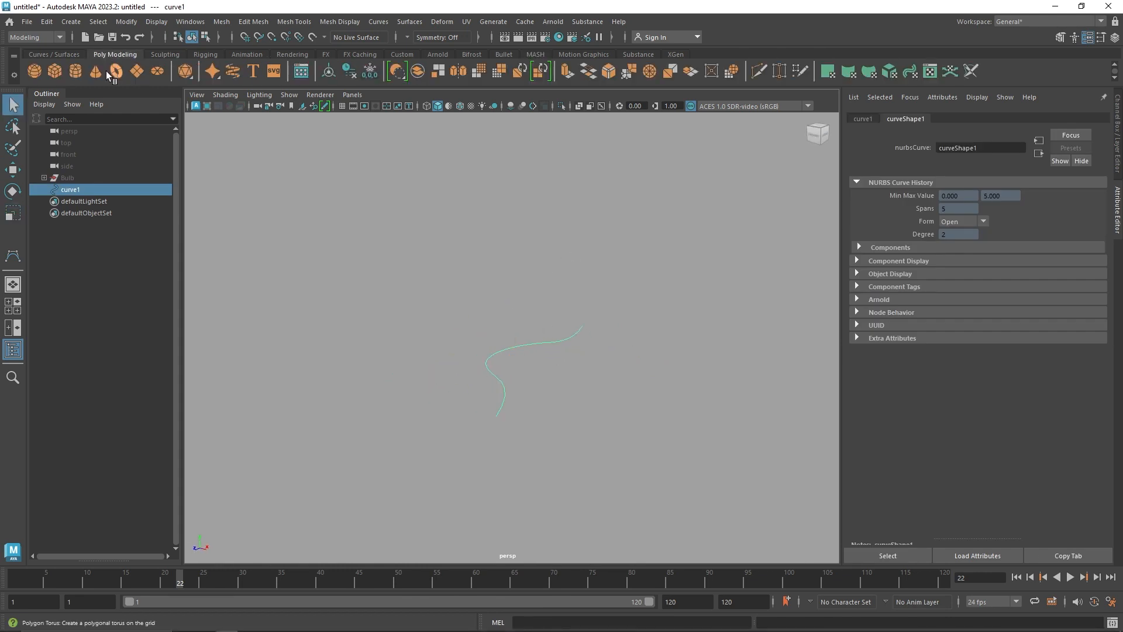
click(55, 71)
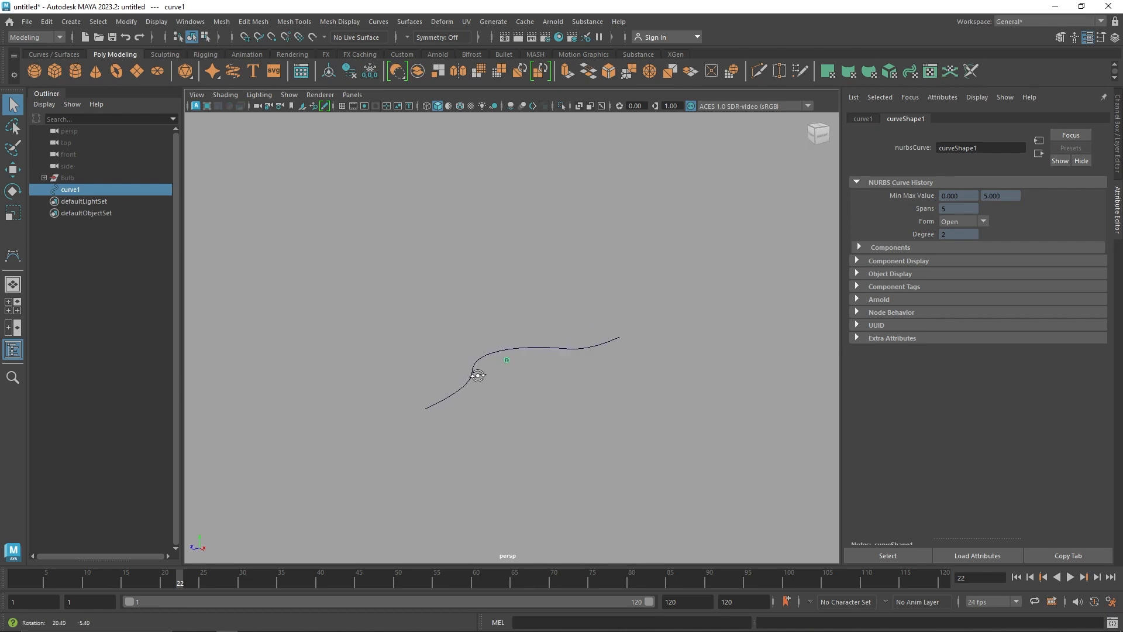
key(w)
drag(496, 369, 609, 347)
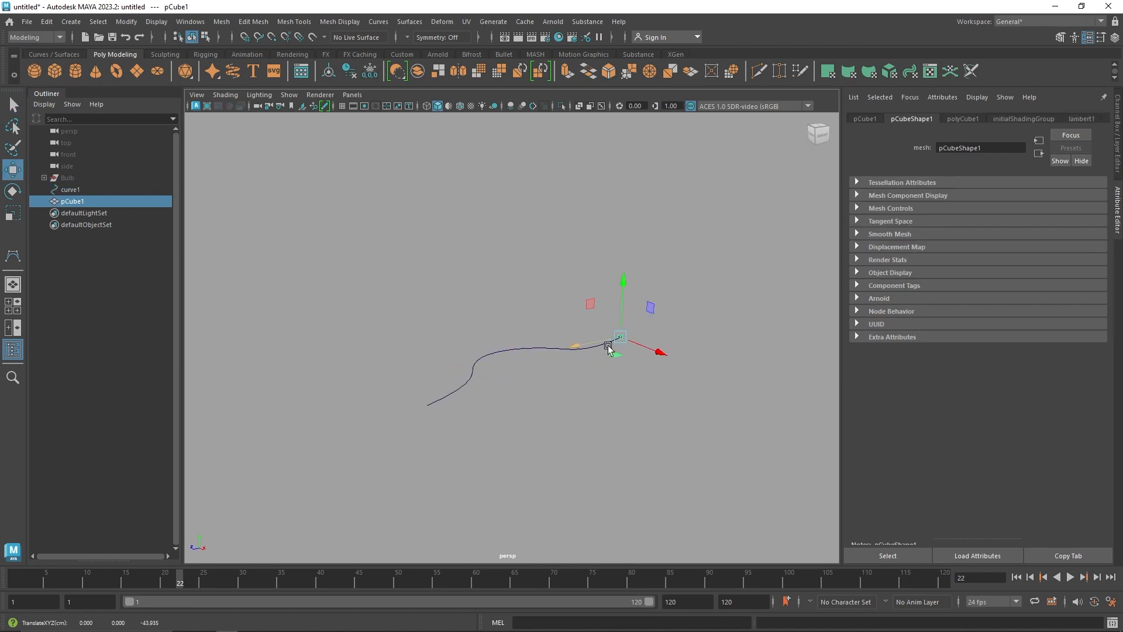
Step: Scale the cube into a long, flat slab lying across the end of the curve
key(f)
scroll(397, 381, down, 10)
key(r)
drag(462, 360, 302, 506)
alt+drag(445, 386, 570, 389)
key(w)
scroll(569, 395, up, 3)
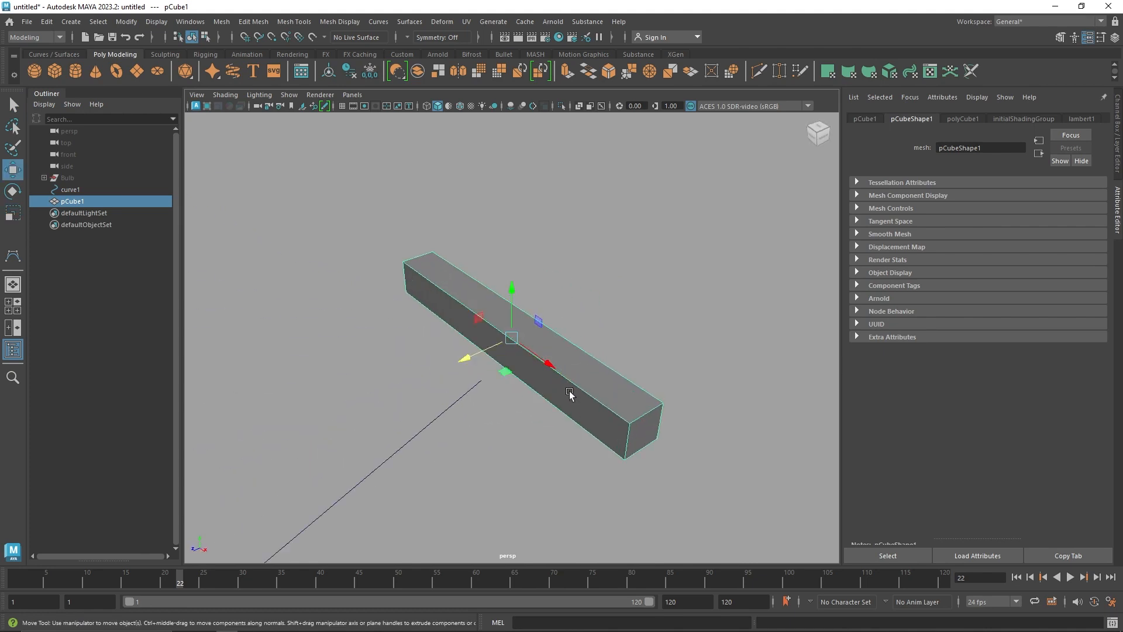
key(r)
drag(513, 313, 462, 404)
Step: Extrude the slab's curve-side face along the curve and raise the divisions to form a winding road, returning to object mode
click(461, 303)
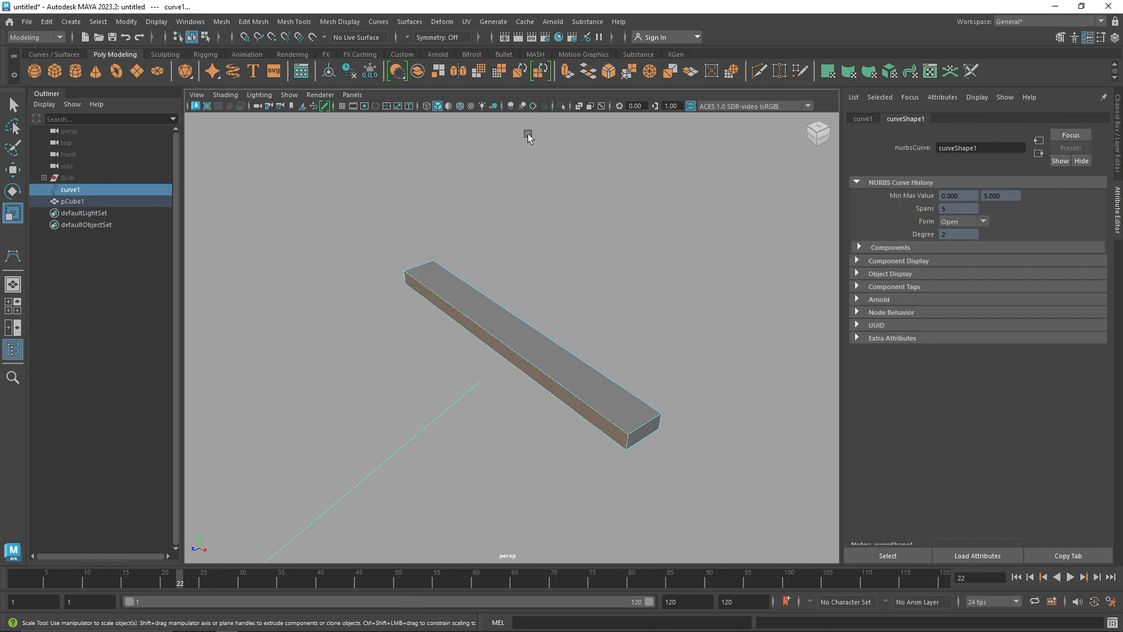
key(ctrl+e)
scroll(525, 328, down, 5)
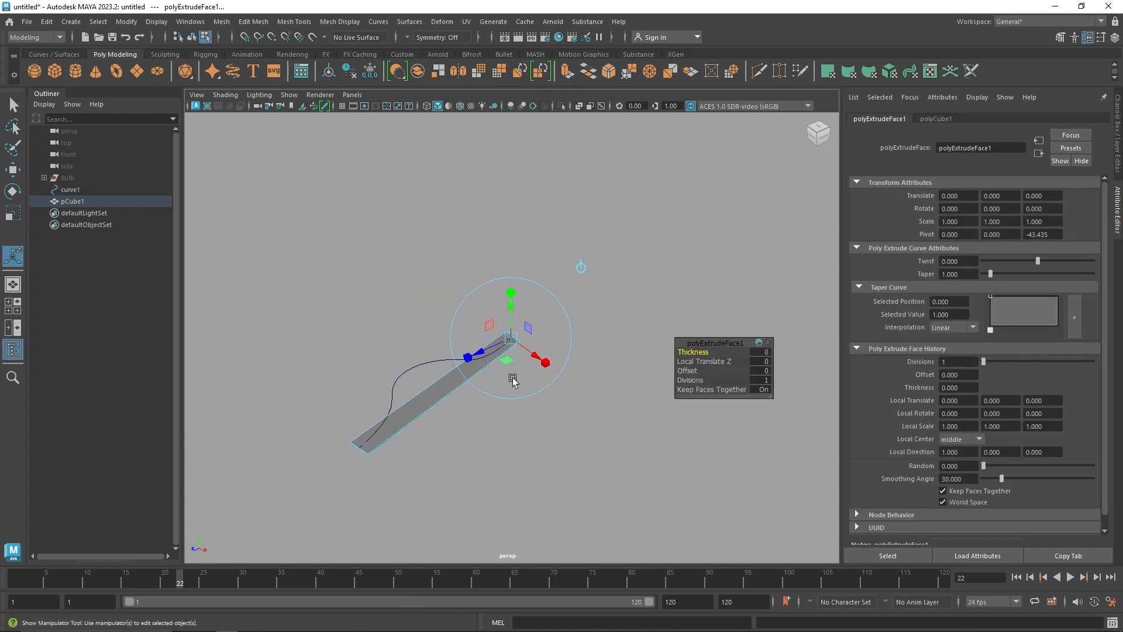
drag(686, 360, 582, 414)
key(q)
right_drag(408, 363, 463, 280)
click(554, 256)
scroll(434, 371, up, 3)
alt+middle_drag(434, 372, 506, 337)
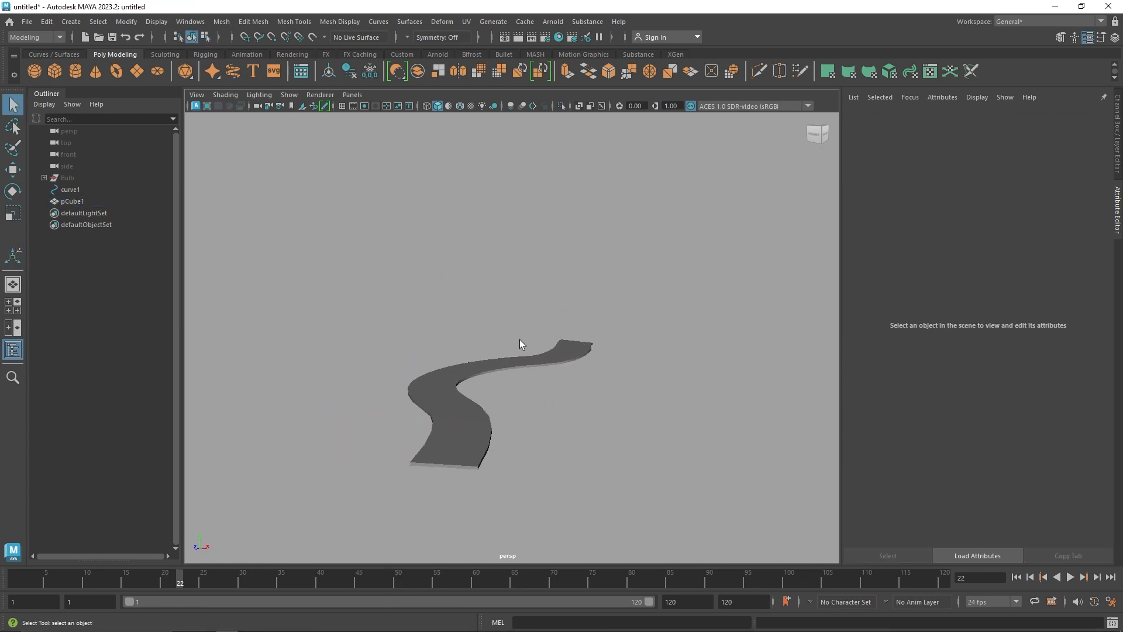
Step: Delete the road mesh's construction history and raise the curve slightly above the road surface
click(94, 200)
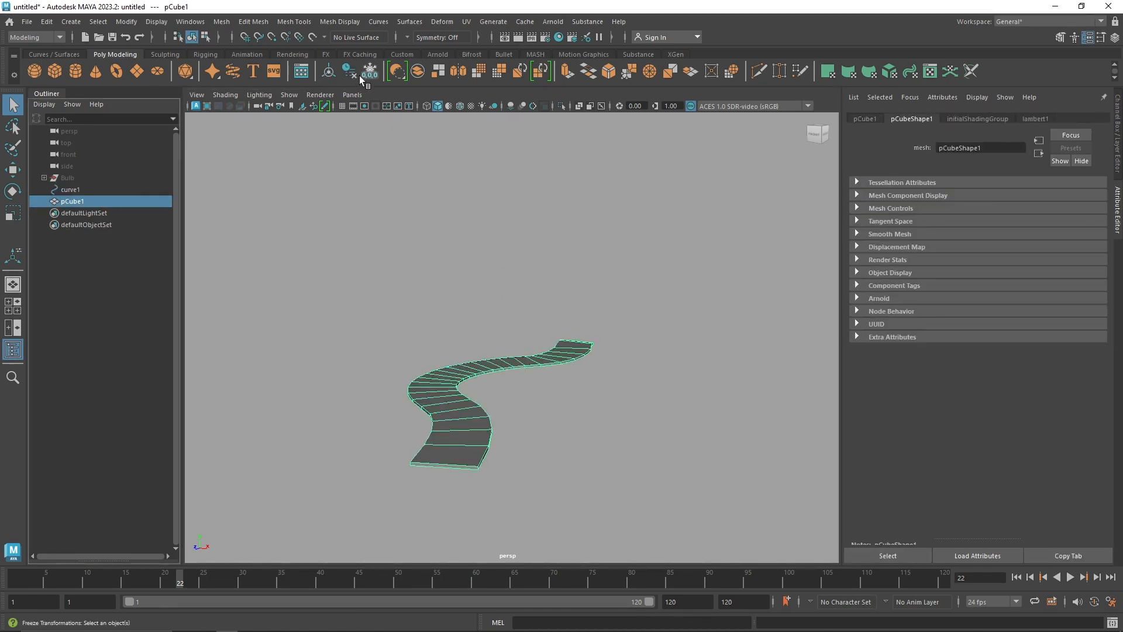
click(88, 190)
key(w)
drag(481, 345, 510, 397)
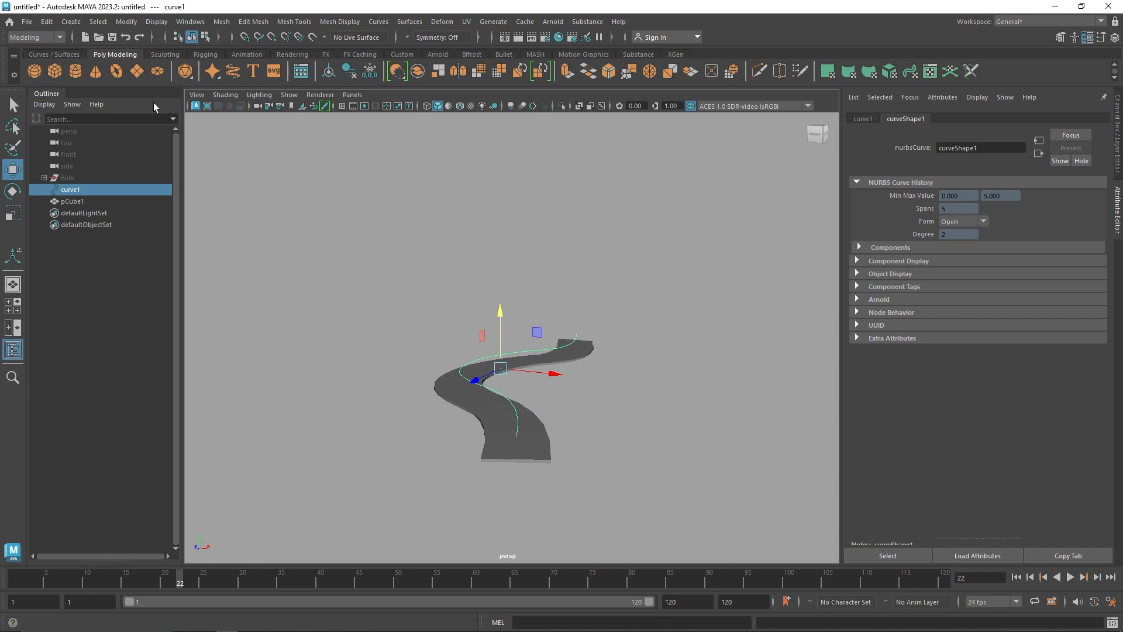
Step: Create a second polygon cube beside the road and scale it to about 2.2 along X and 2.1 along Z
click(193, 22)
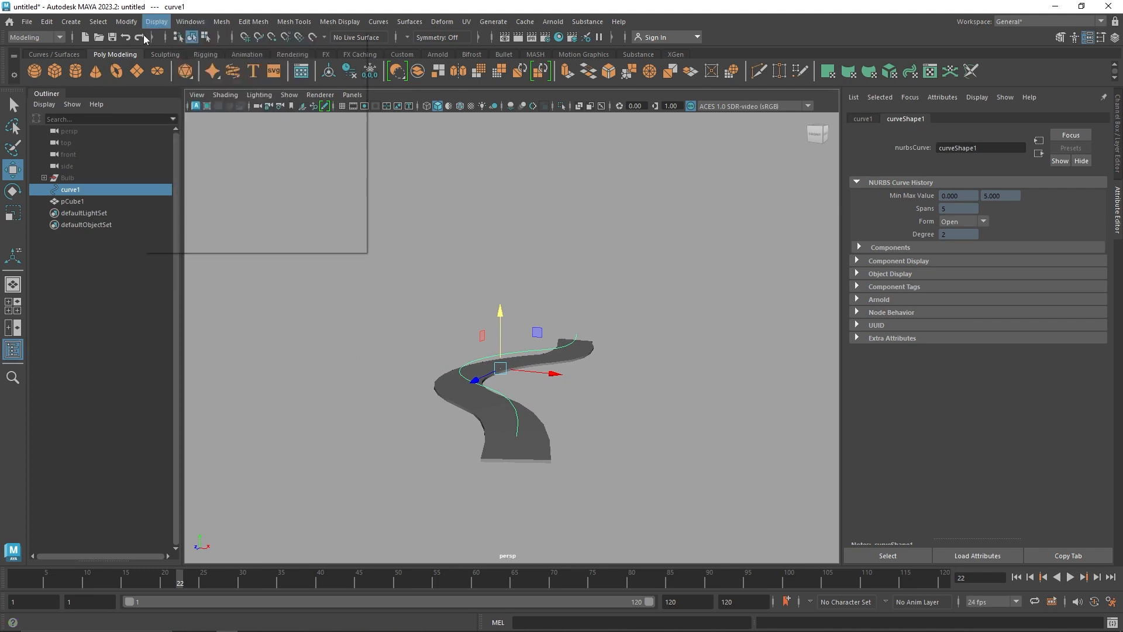
click(50, 71)
click(51, 71)
alt+drag(421, 306, 532, 393)
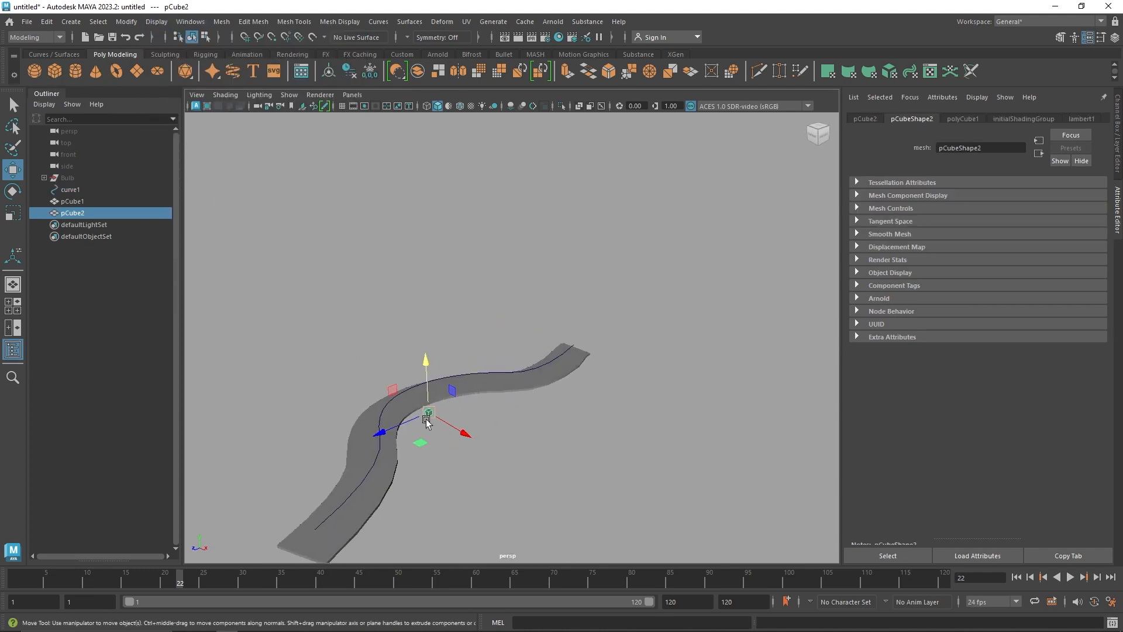
key(f)
scroll(526, 351, down, 3)
key(r)
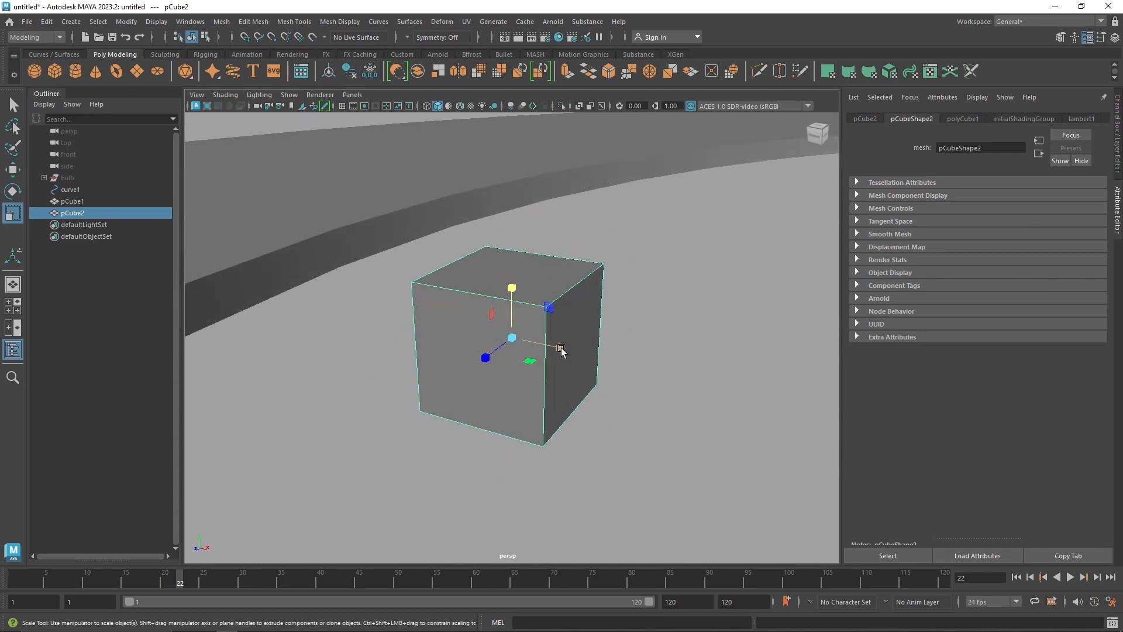
drag(560, 348, 591, 371)
scroll(494, 358, down, 3)
drag(486, 357, 434, 396)
Step: Extrude the box's front and back faces outward with a Local Translate Z of about 1.36
right_drag(465, 298, 463, 342)
click(451, 339)
alt+drag(451, 339, 524, 352)
key(ctrl+e)
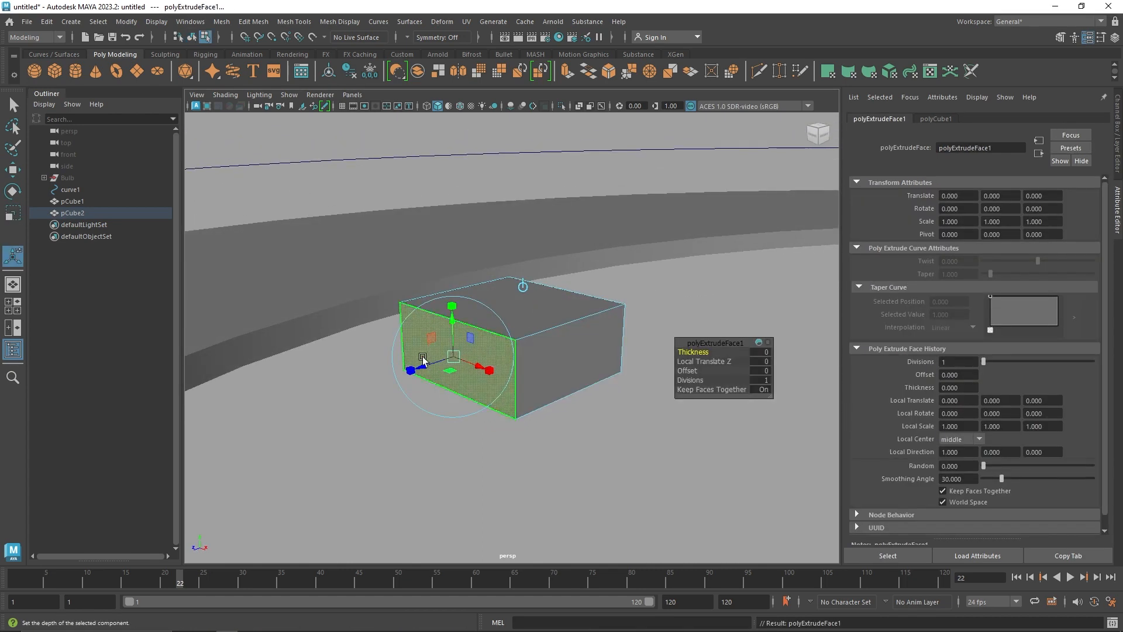
drag(423, 359, 326, 409)
key(q)
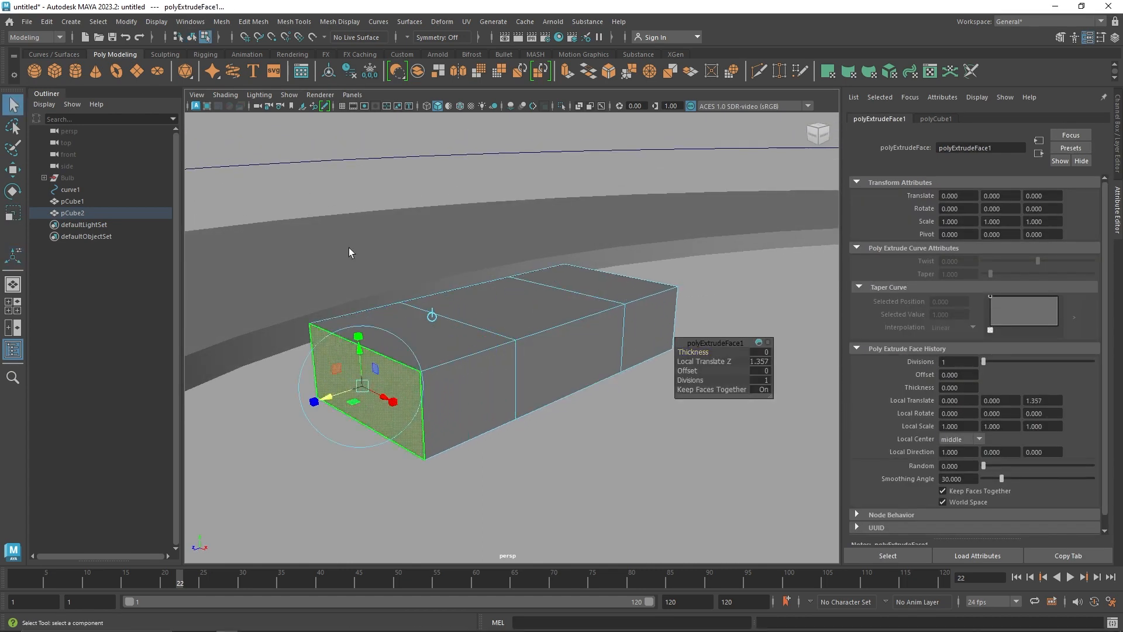
Step: Lower the two outer top edges of the box and adjust their spacing to form the car's sloping front and rear
key(F10)
click(517, 336)
shift+click(619, 284)
key(r)
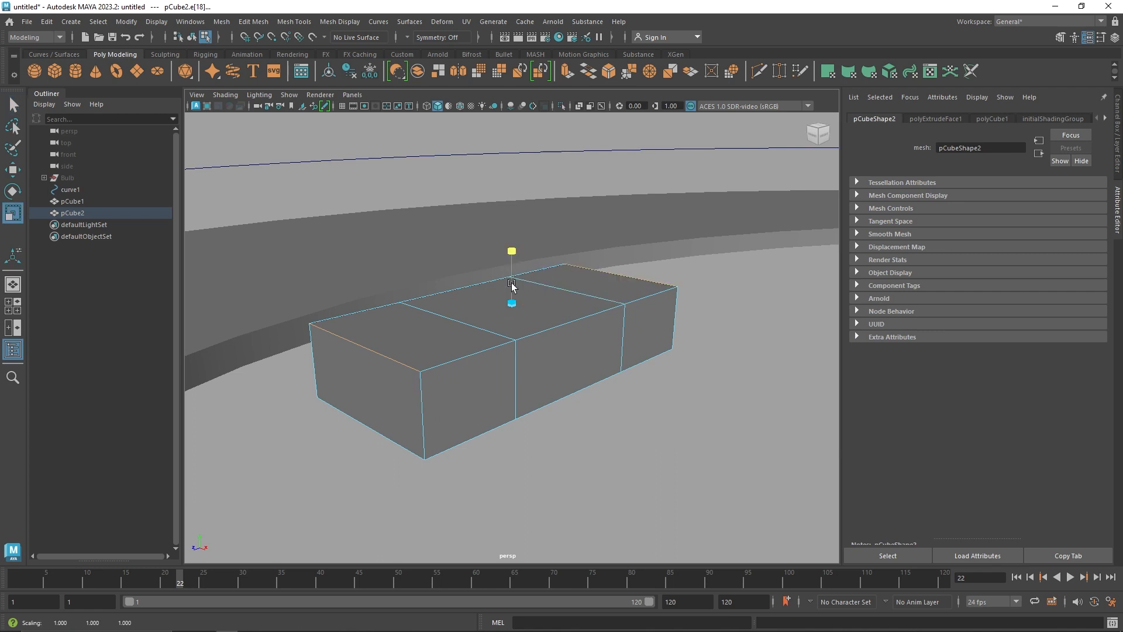
drag(514, 275, 487, 345)
key(w)
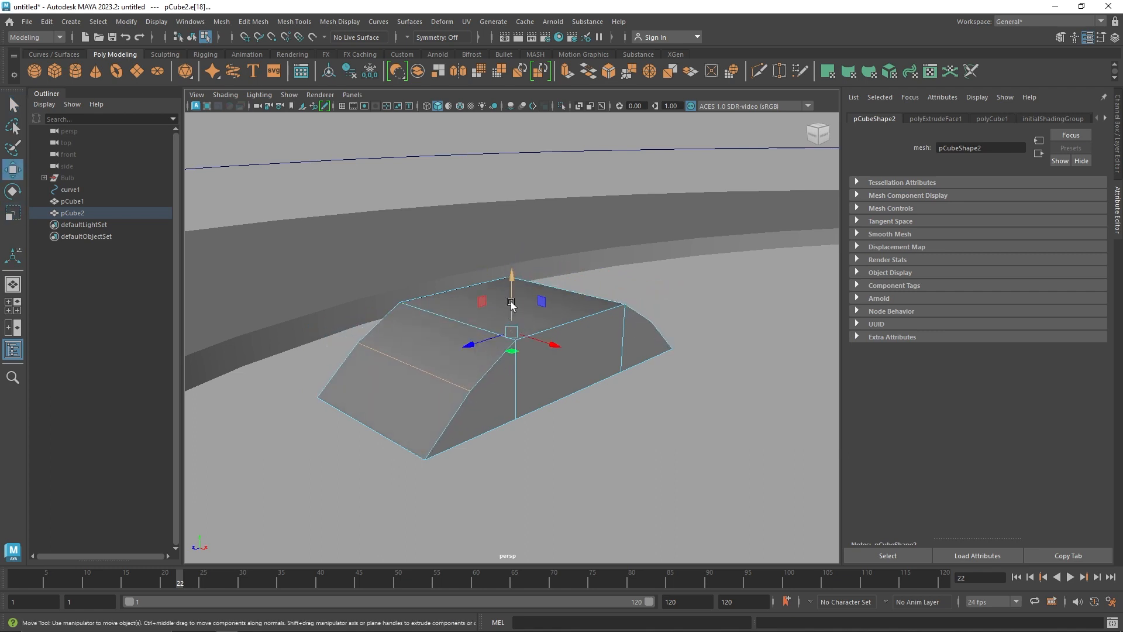
key(r)
key(w)
drag(512, 296, 510, 316)
key(r)
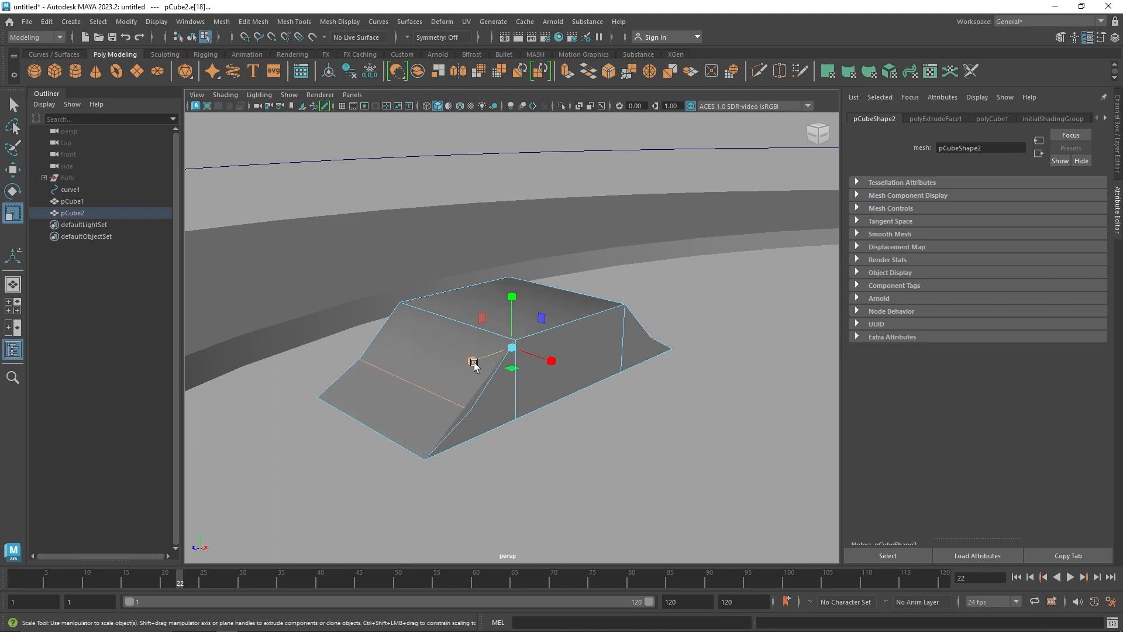
drag(436, 387, 465, 382)
Step: Select the vertices at the car's rear end and move them along its length to adjust the body proportions
alt+drag(586, 391, 589, 351)
click(596, 384)
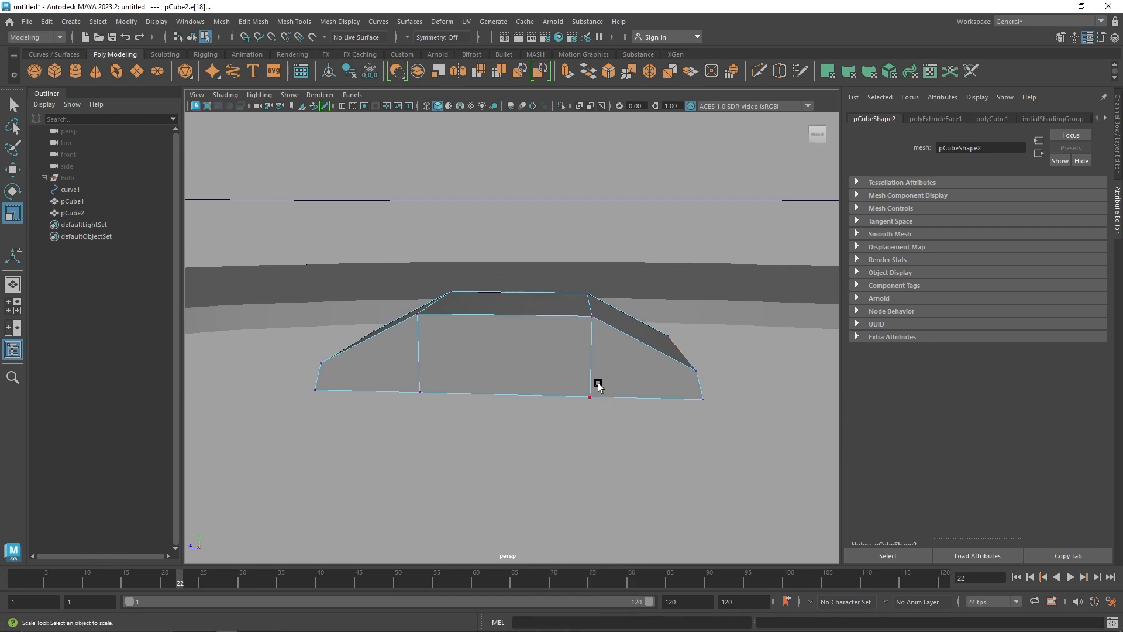
drag(752, 451, 556, 293)
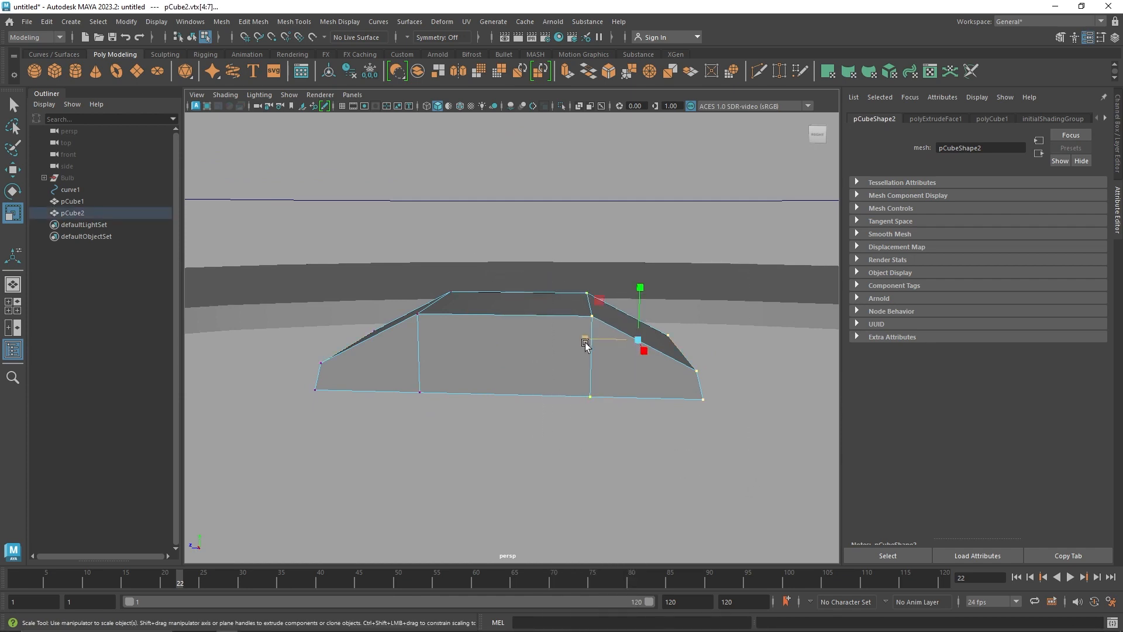
key(w)
alt+drag(593, 338, 532, 343)
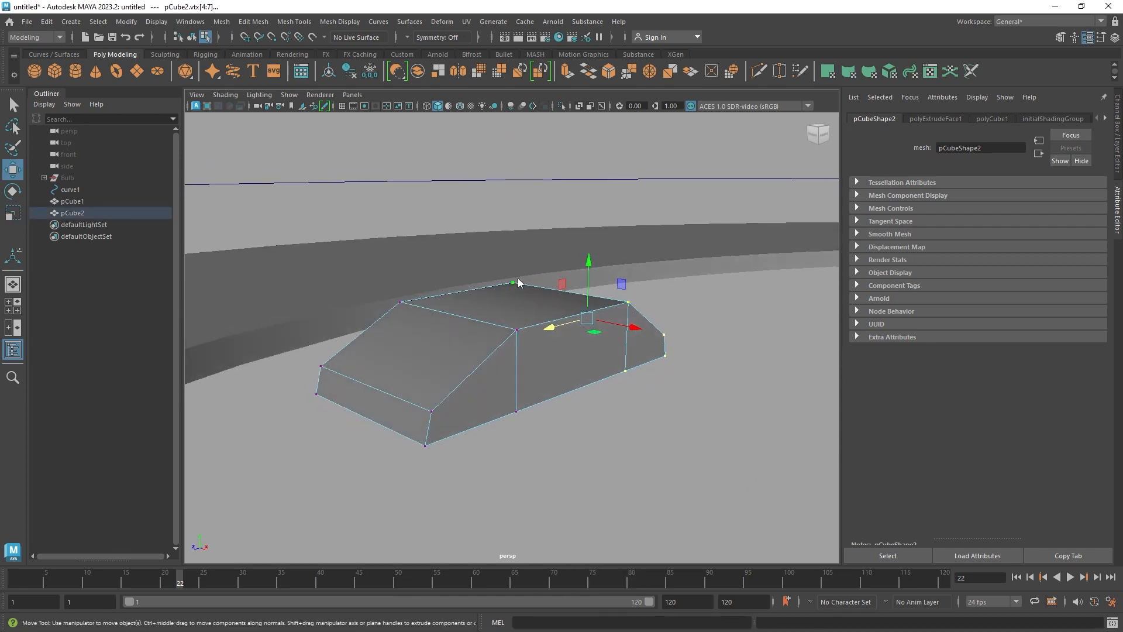
Step: Return the car to object mode and apply a Soften/Harden Edges operation to it
key(F8)
alt+right_drag(637, 265, 557, 359)
click(549, 383)
click(523, 332)
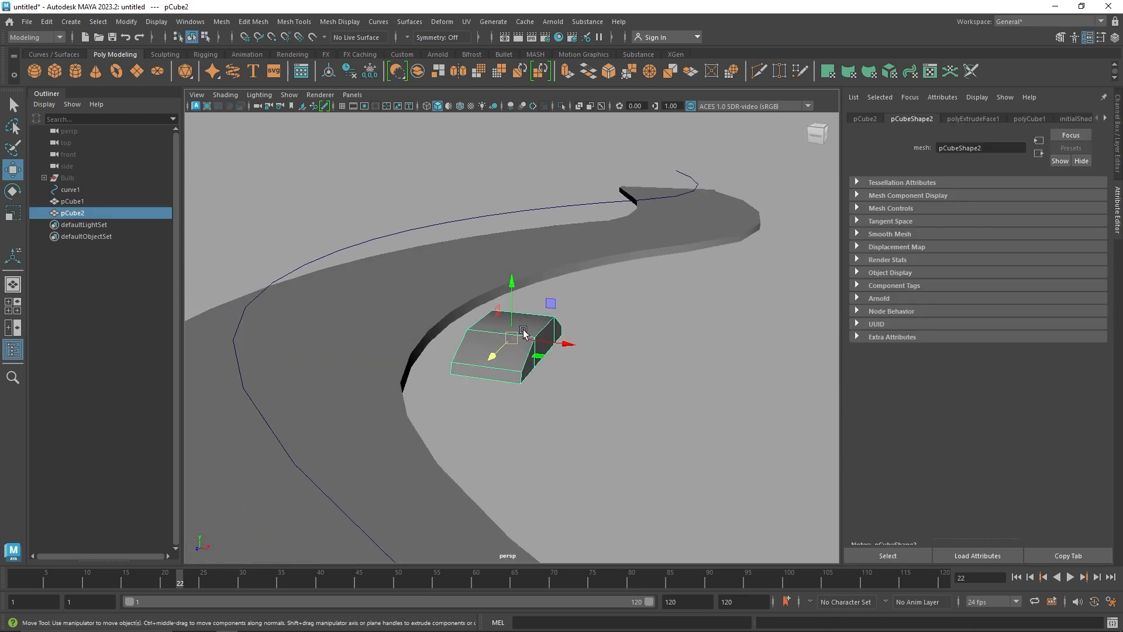
alt+drag(524, 332, 524, 328)
shift+right_drag(523, 348, 660, 379)
key(r)
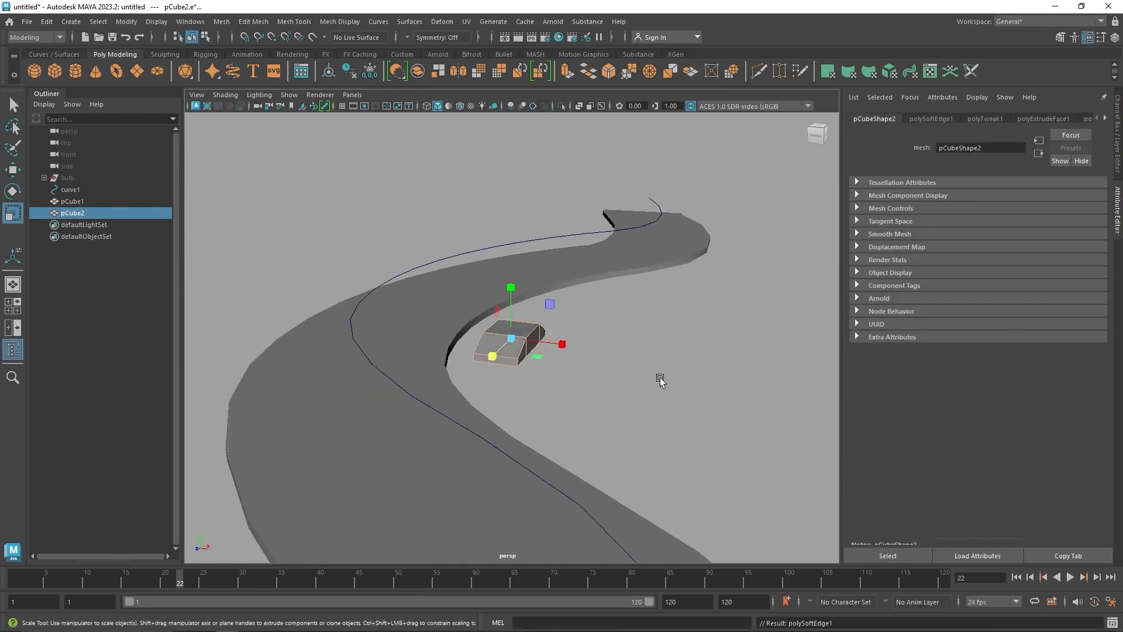
click(660, 379)
alt+drag(660, 378, 461, 352)
click(474, 351)
key(w)
scroll(528, 293, down, 3)
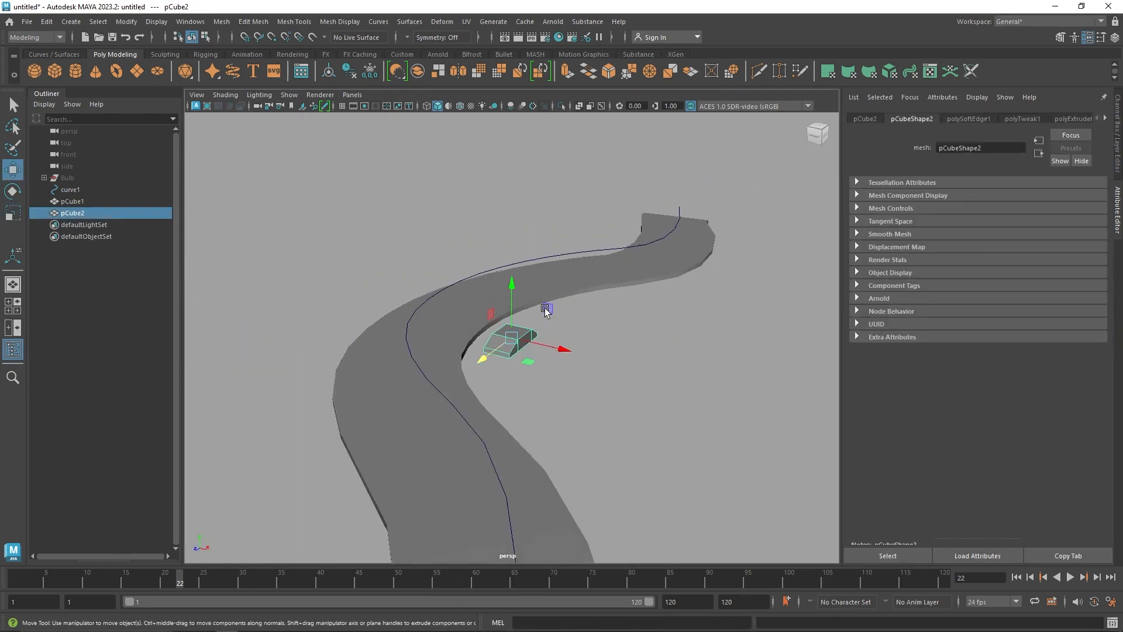
Step: Move the curve along X over one lane of the road and duplicate it for the other lane
alt+drag(529, 293, 412, 323)
click(415, 326)
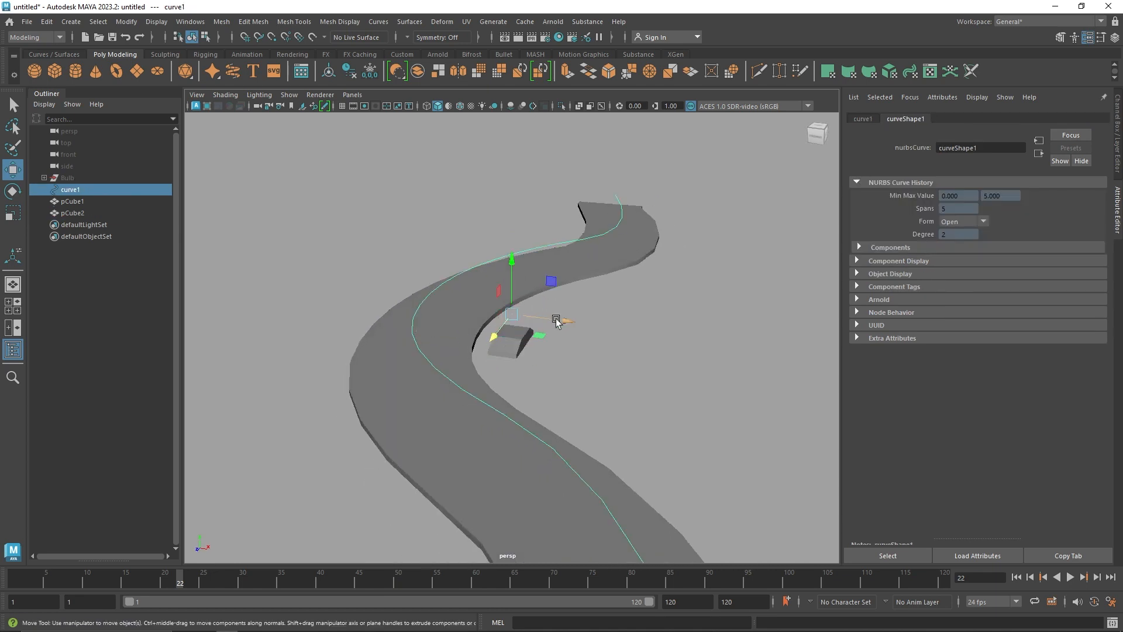
drag(556, 321, 584, 379)
key(ctrl+d)
key(q)
Step: Duplicate the car, move the copy about 9.6 along X, and set its Rotate Y to -180
click(511, 344)
key(w)
key(ctrl+d)
key(e)
key(ctrl+a)
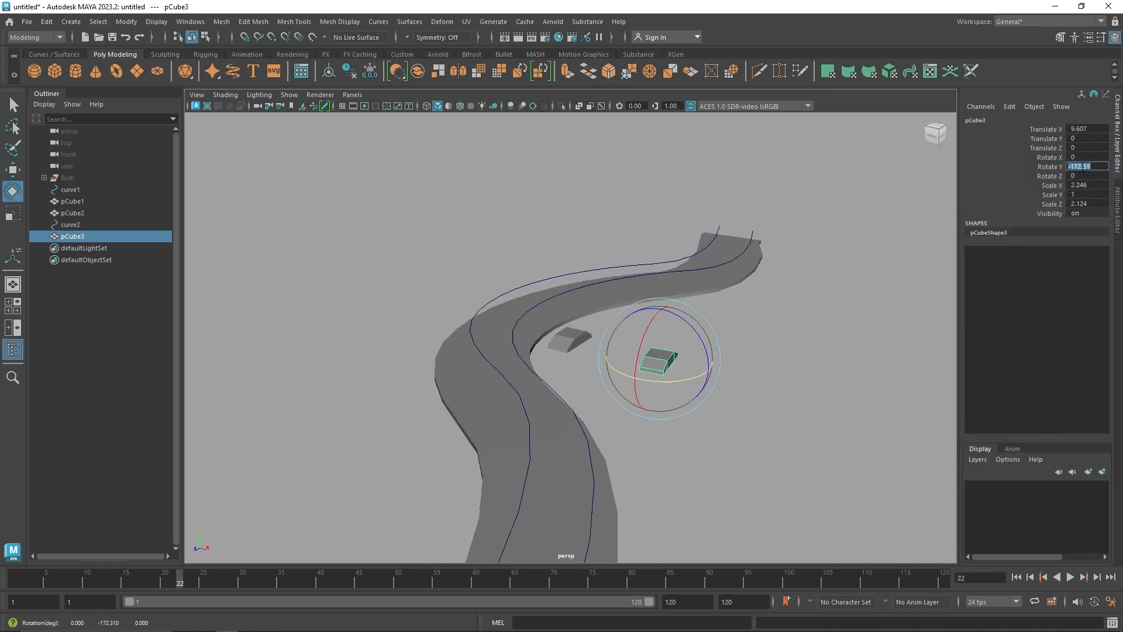
click(1082, 167)
text(-180)
key(Return)
alt+drag(643, 327, 550, 331)
key(q)
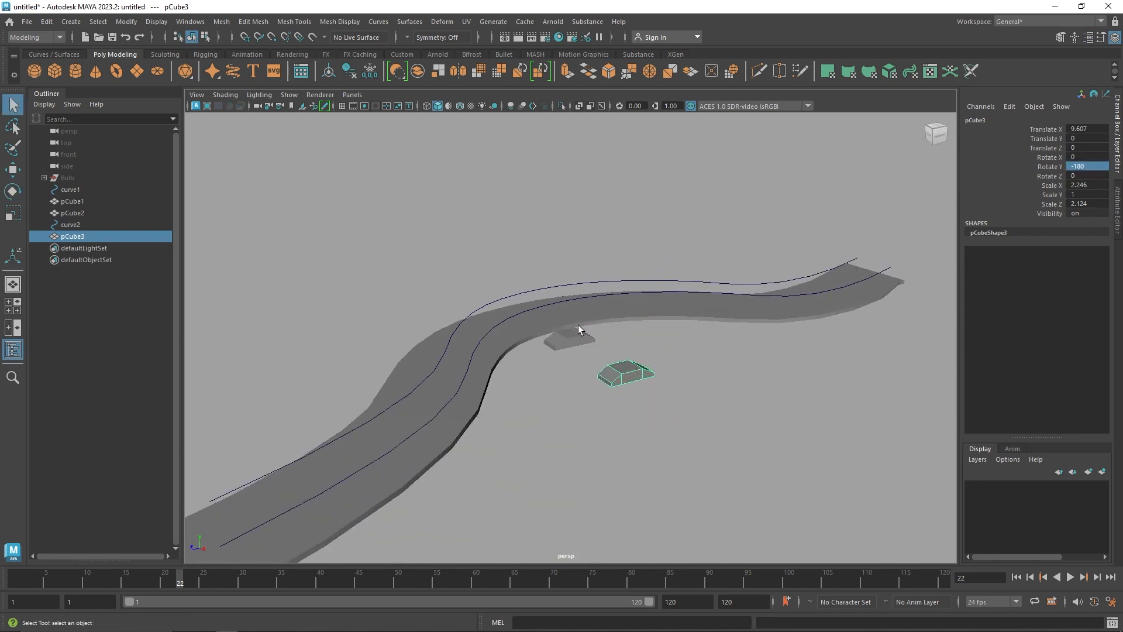
Step: Create a MASH network from the original car and open its Distribute node settings
click(572, 329)
click(503, 55)
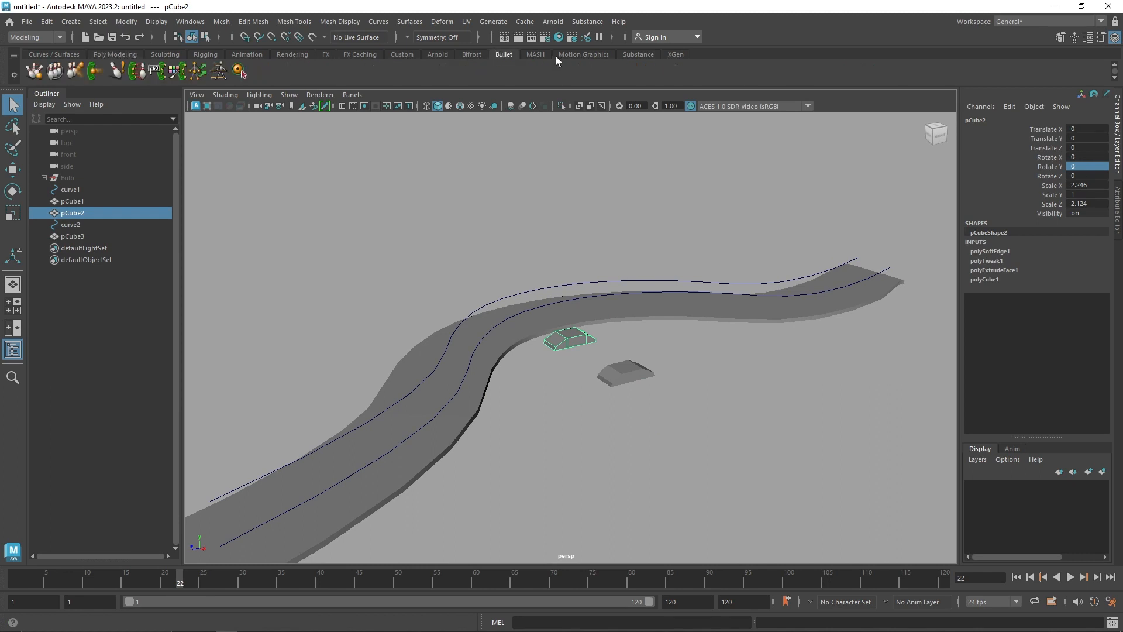
click(535, 54)
click(37, 71)
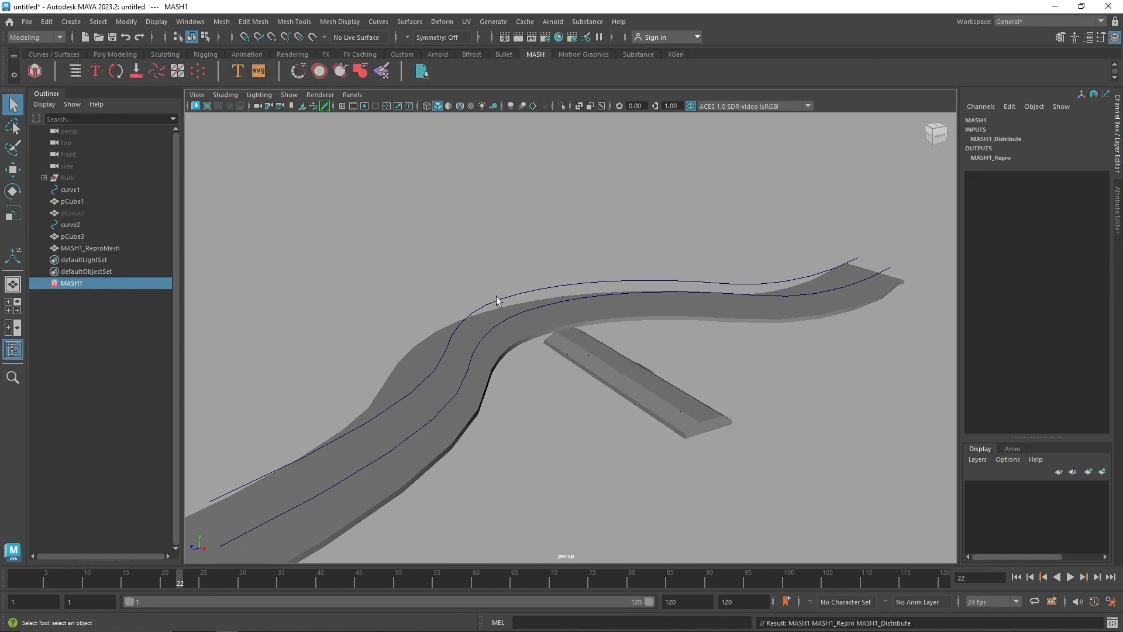
alt+drag(496, 300, 604, 340)
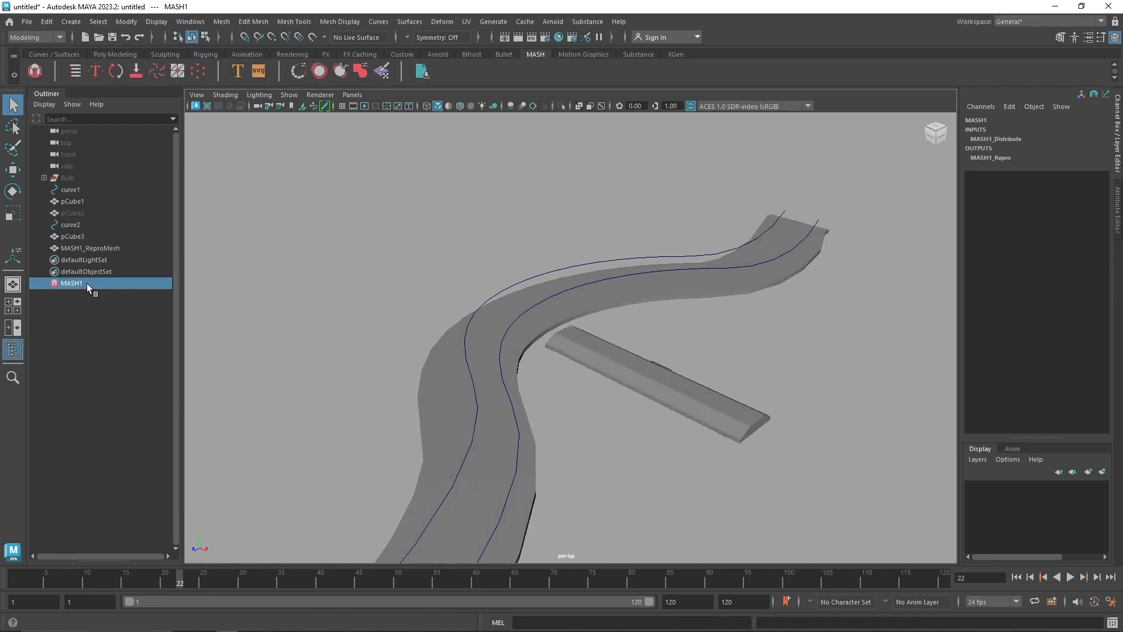
key(ctrl+a)
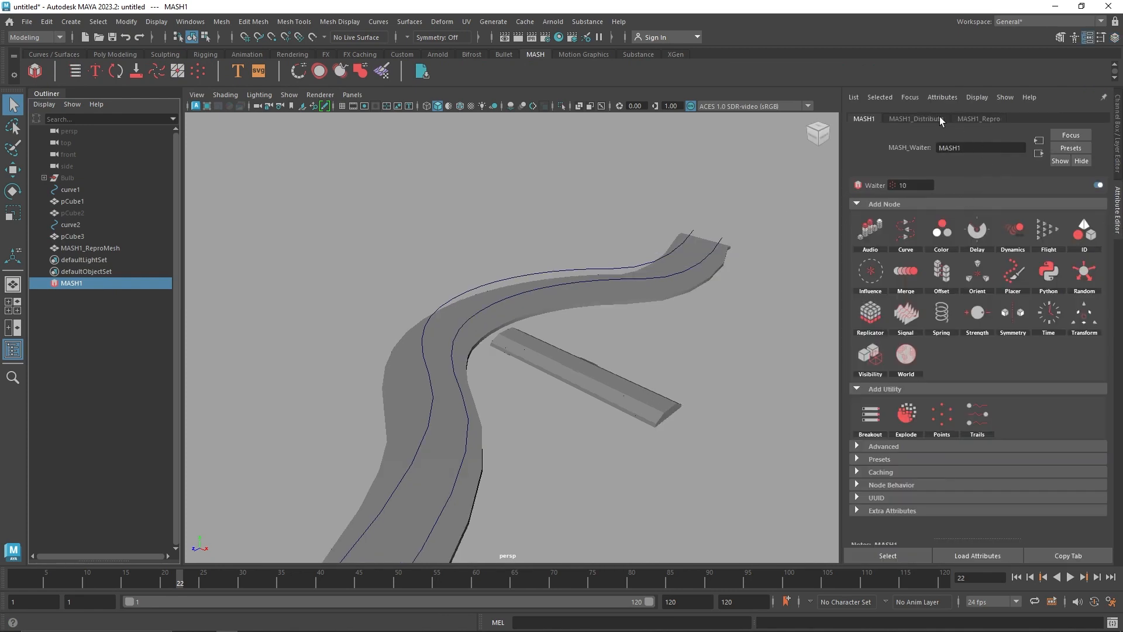
click(941, 119)
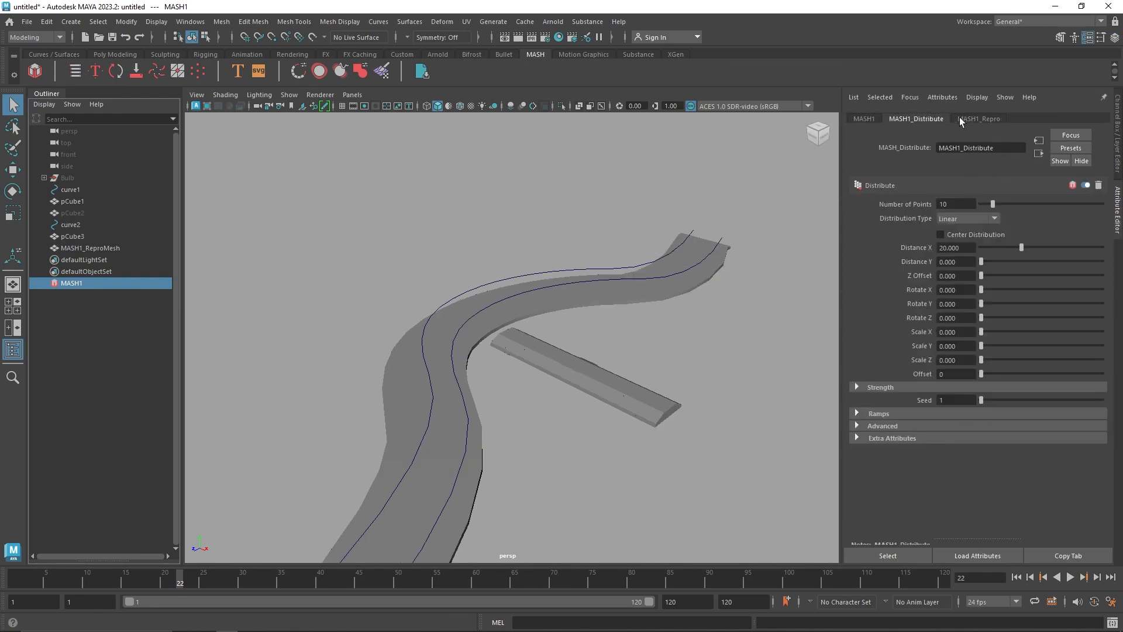
Step: Add a Curve node to the first MASH network and connect curve1 as its input curve
click(865, 118)
click(923, 226)
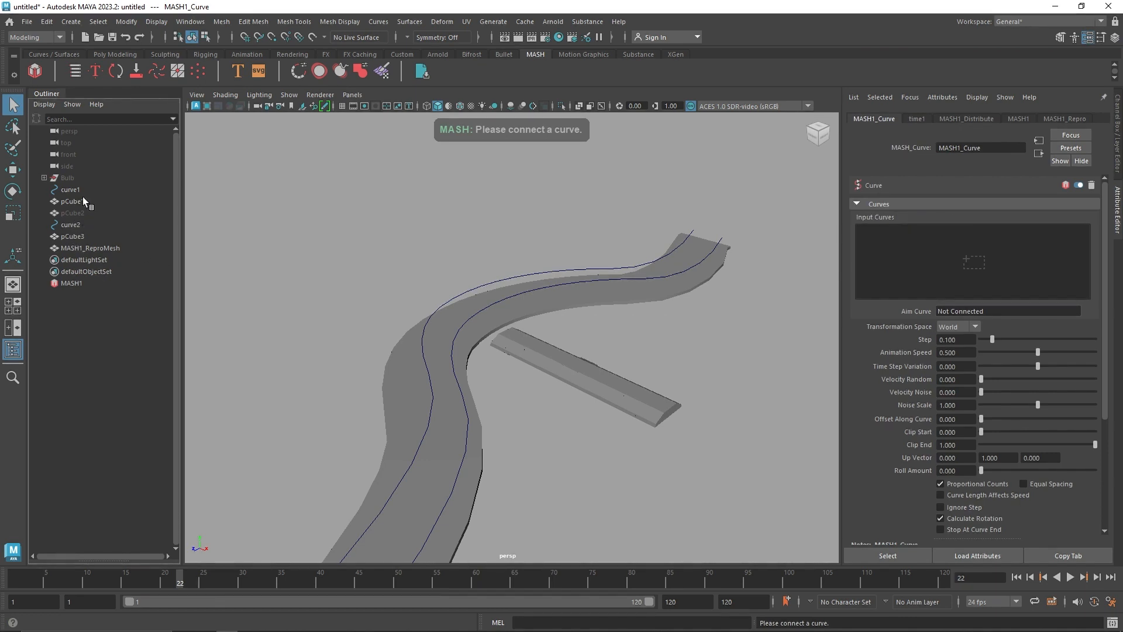
middle_drag(82, 188, 938, 248)
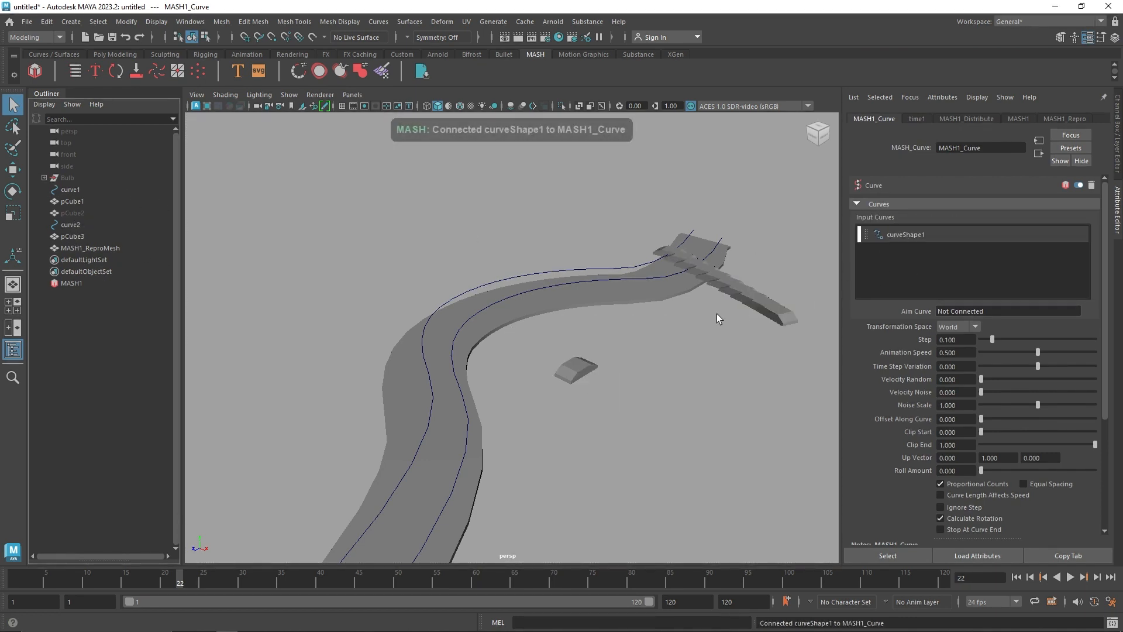
Step: Set the first network's Distribute Distance X to 0 and its Curve node's Step to 1
click(967, 119)
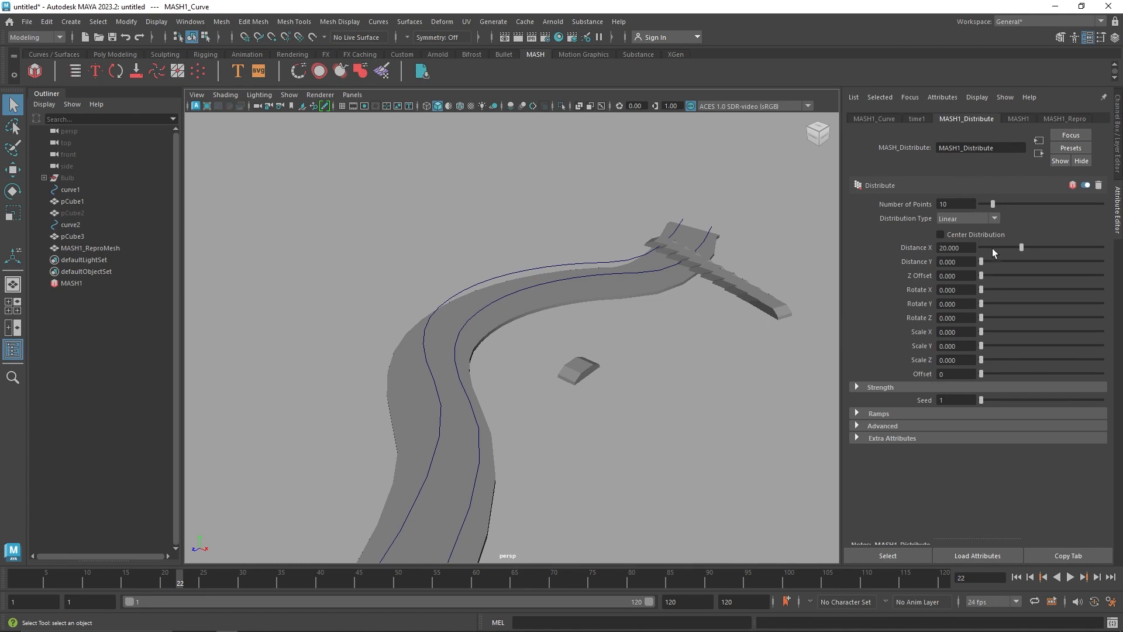
drag(992, 248, 949, 250)
click(873, 118)
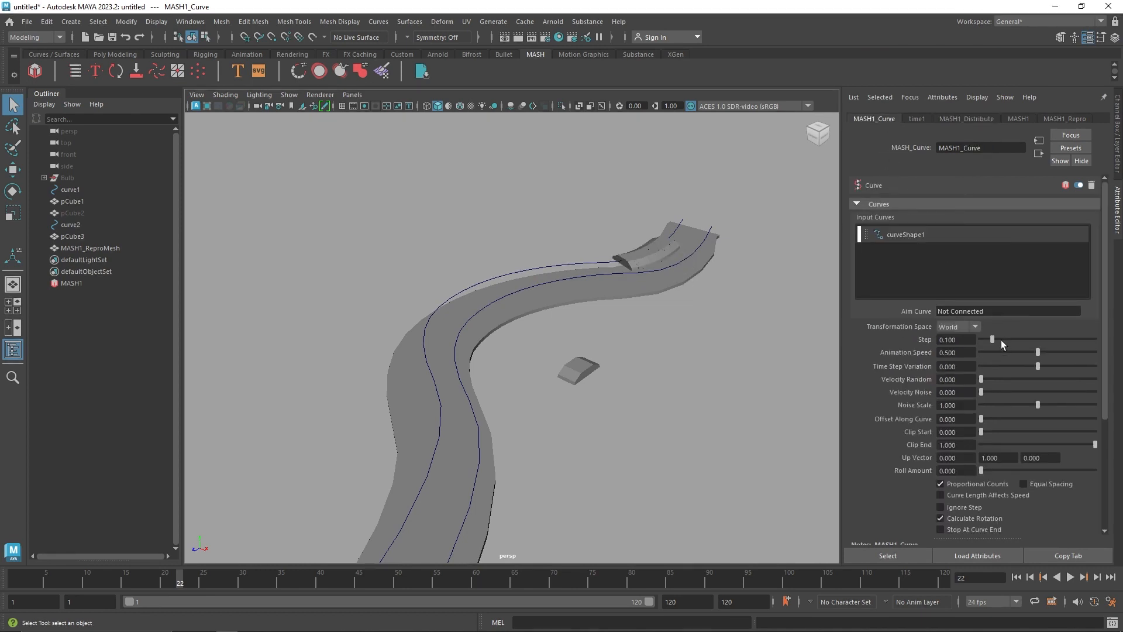
drag(1002, 339, 1121, 348)
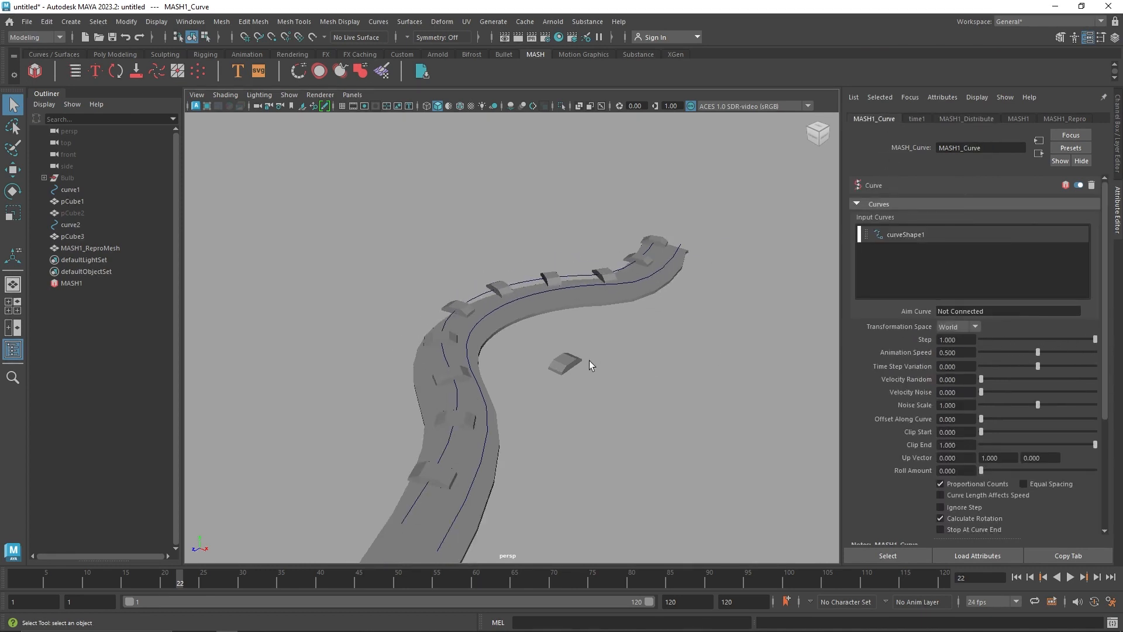
Step: Play the animation to preview the cars travelling along the first lane curve
alt+drag(571, 364, 571, 332)
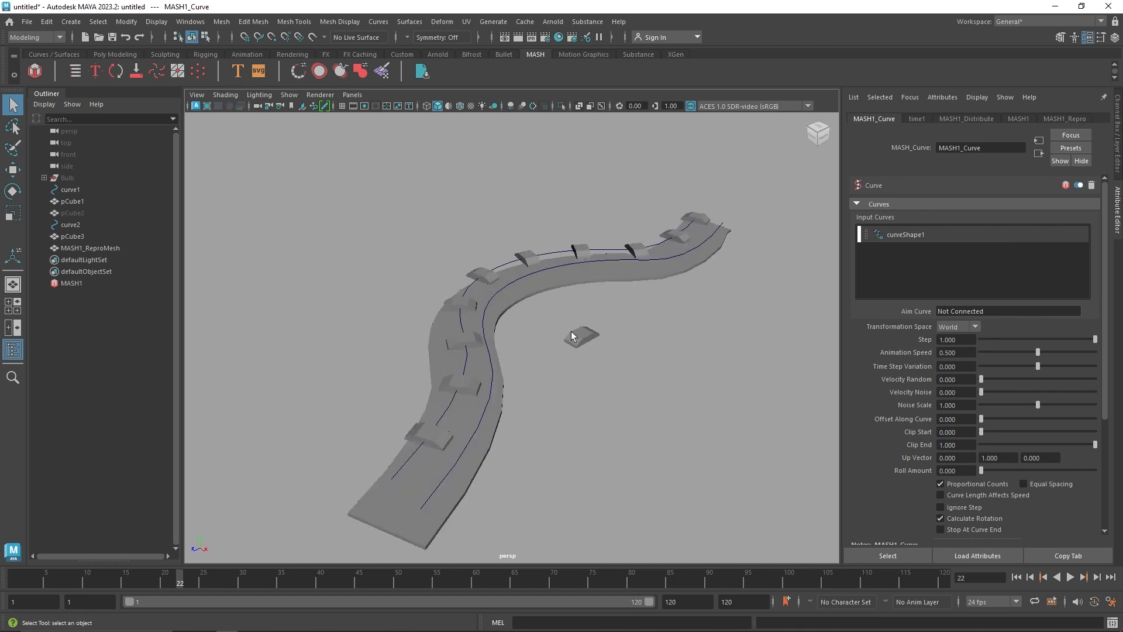
scroll(467, 291, up, 2)
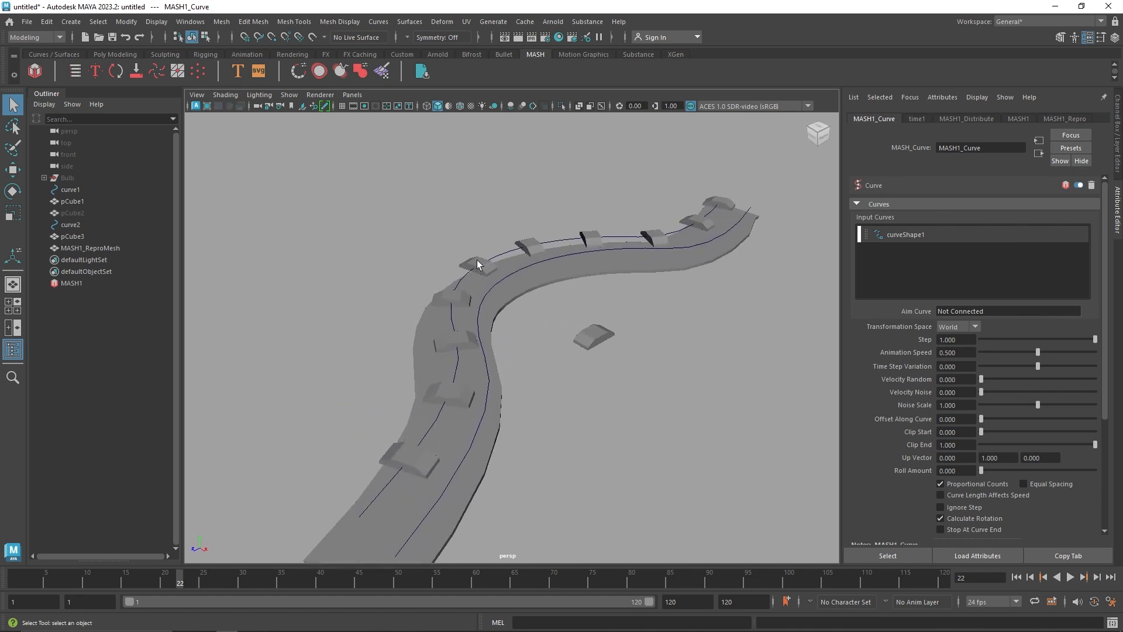
alt+right_drag(477, 264, 540, 284)
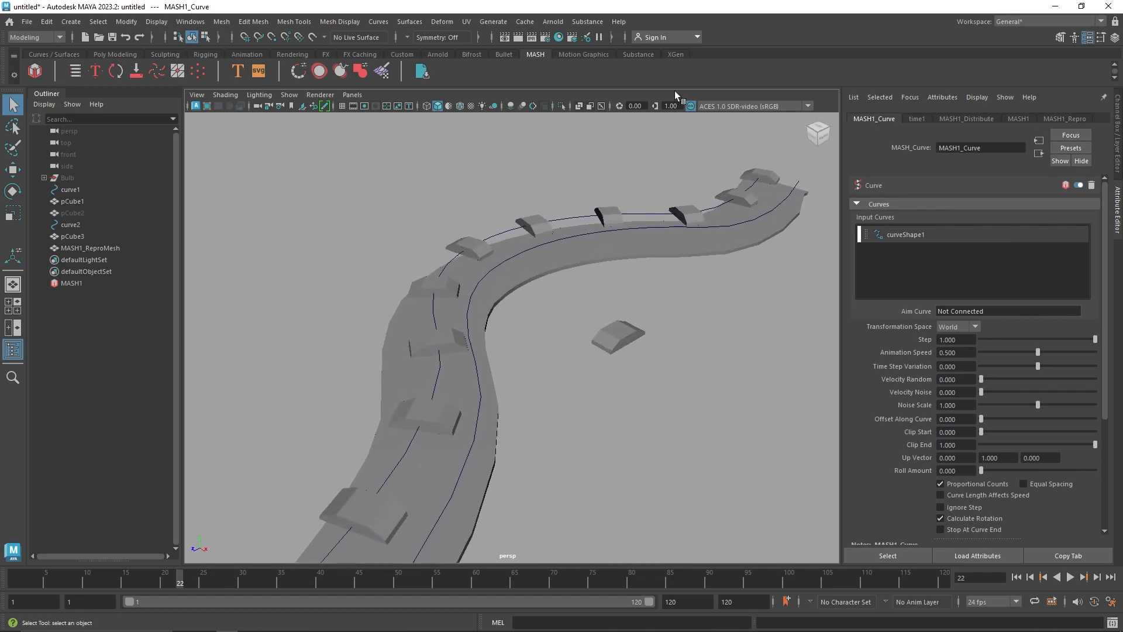
click(1070, 577)
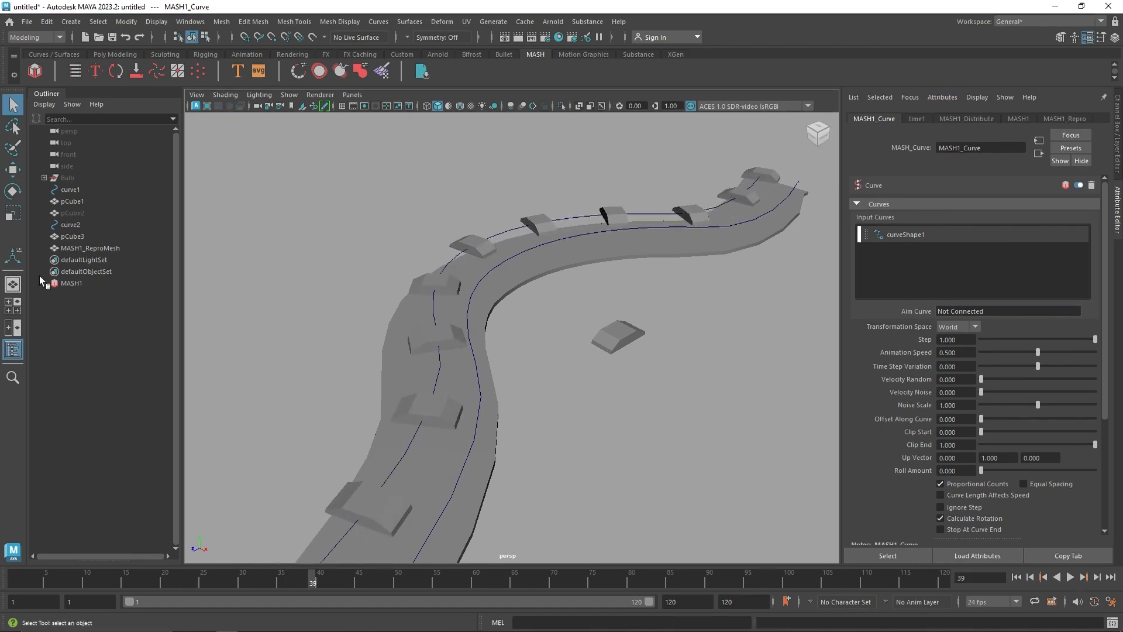
Step: Create a second MASH network from the car beside the road and set its Distance X to 0
click(617, 345)
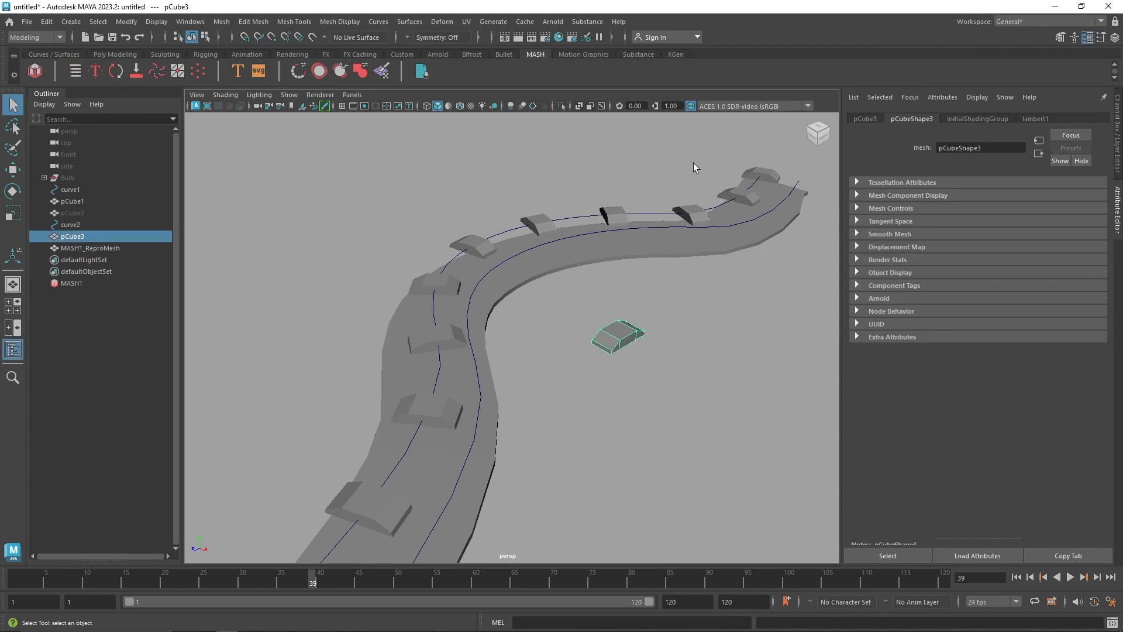
click(35, 71)
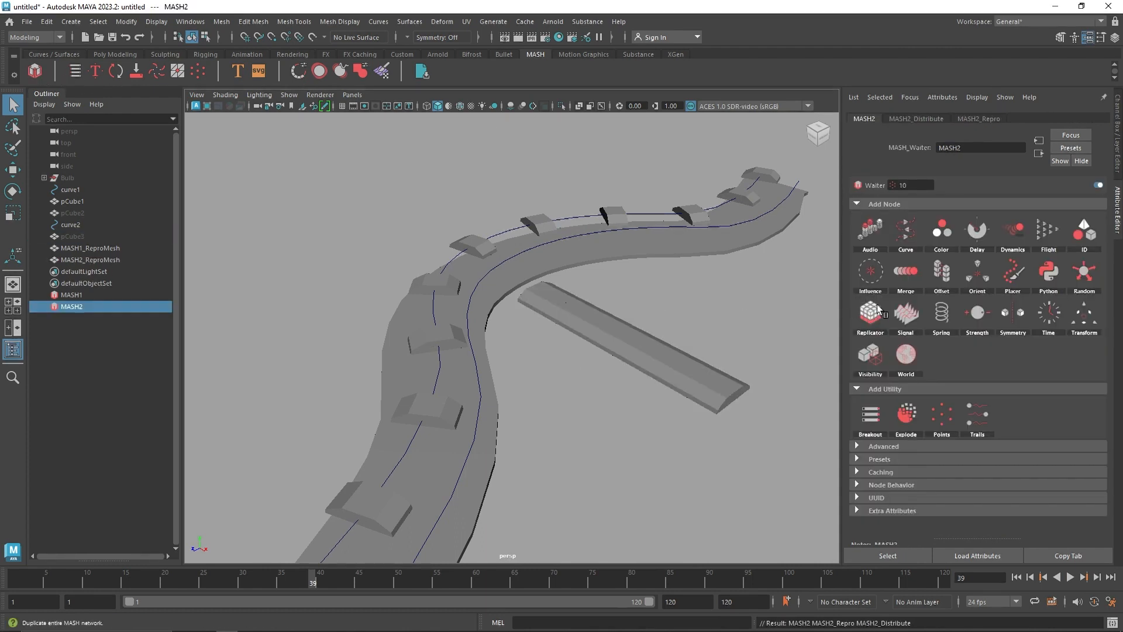
click(918, 118)
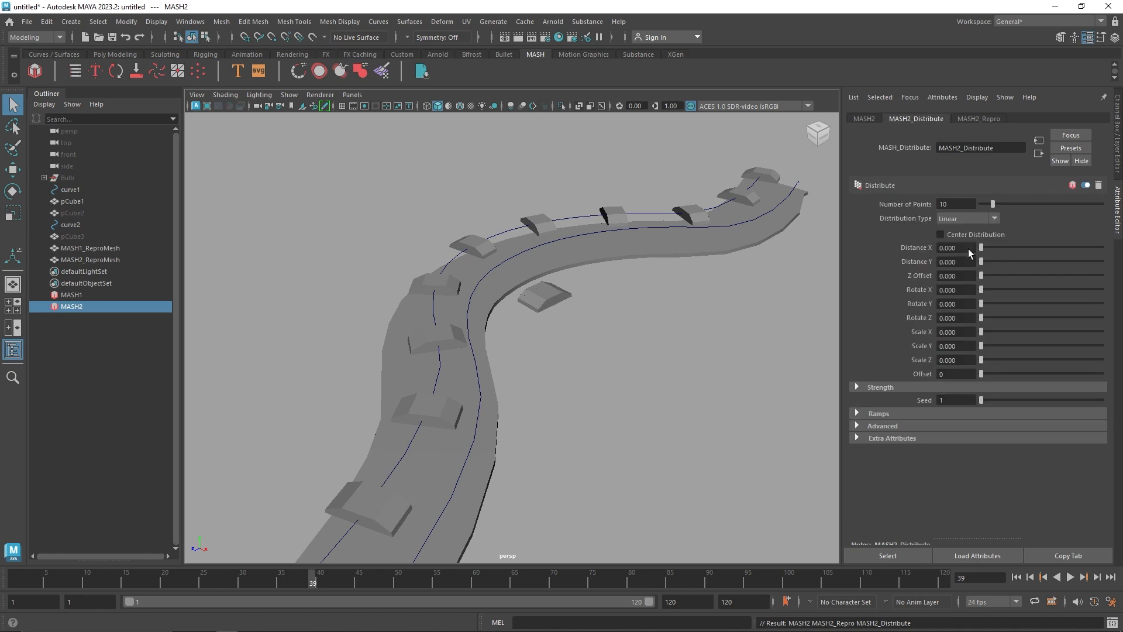
Step: Add a Curve node to MASH2, connecting curve2 as its input curve with Step set to 1
click(864, 119)
click(923, 234)
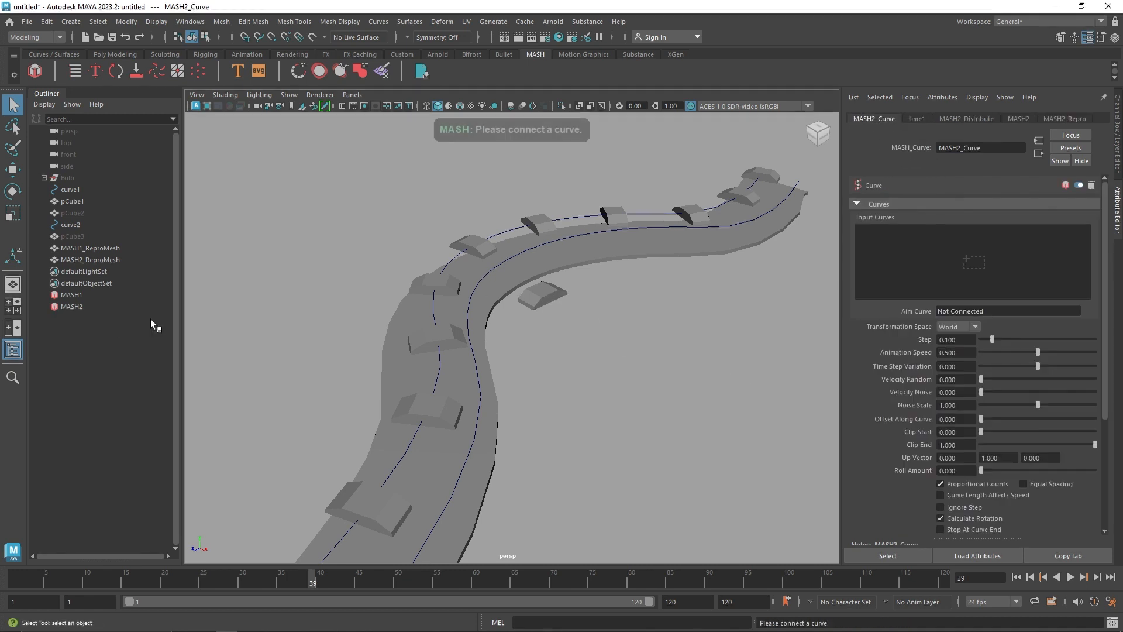
middle_drag(82, 233, 114, 225)
middle_drag(823, 258, 907, 261)
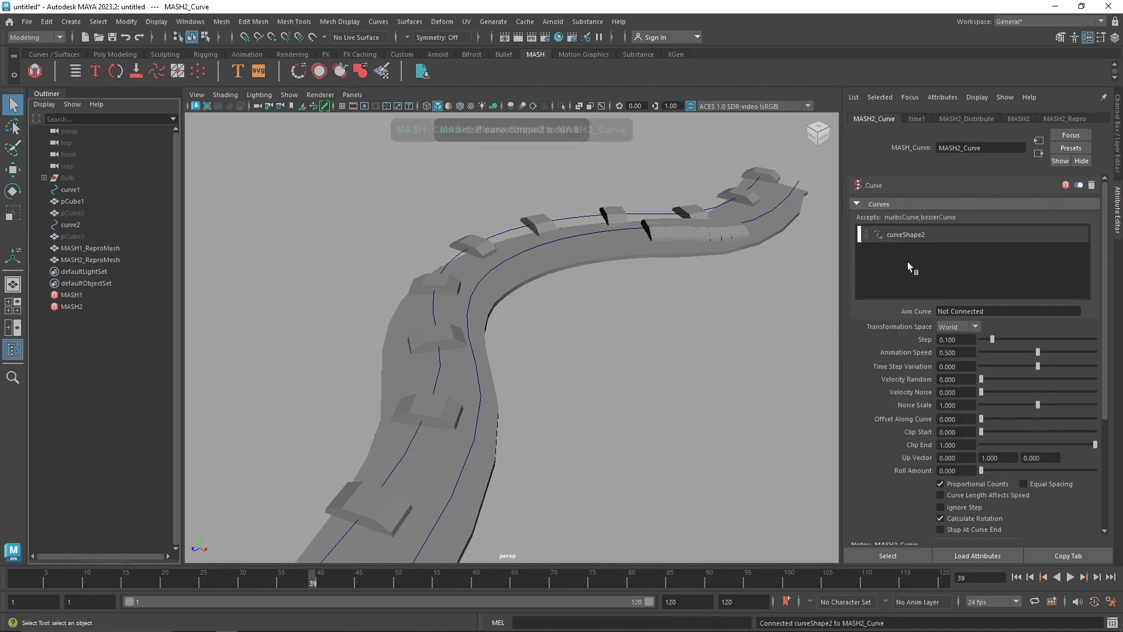
drag(1010, 339, 1122, 342)
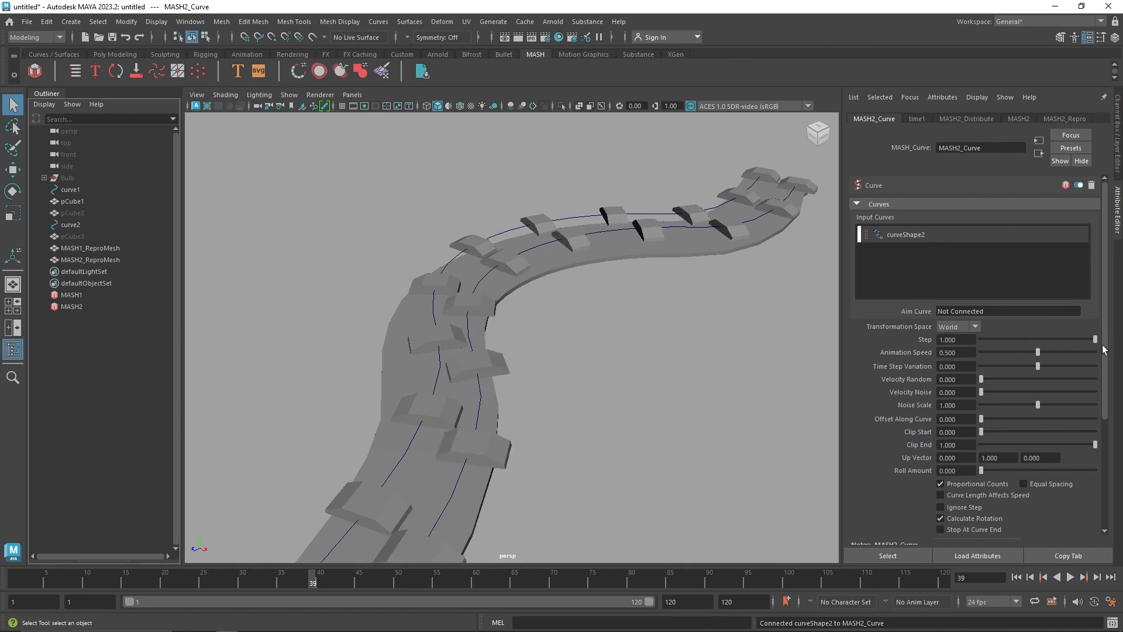
alt+drag(474, 377, 454, 376)
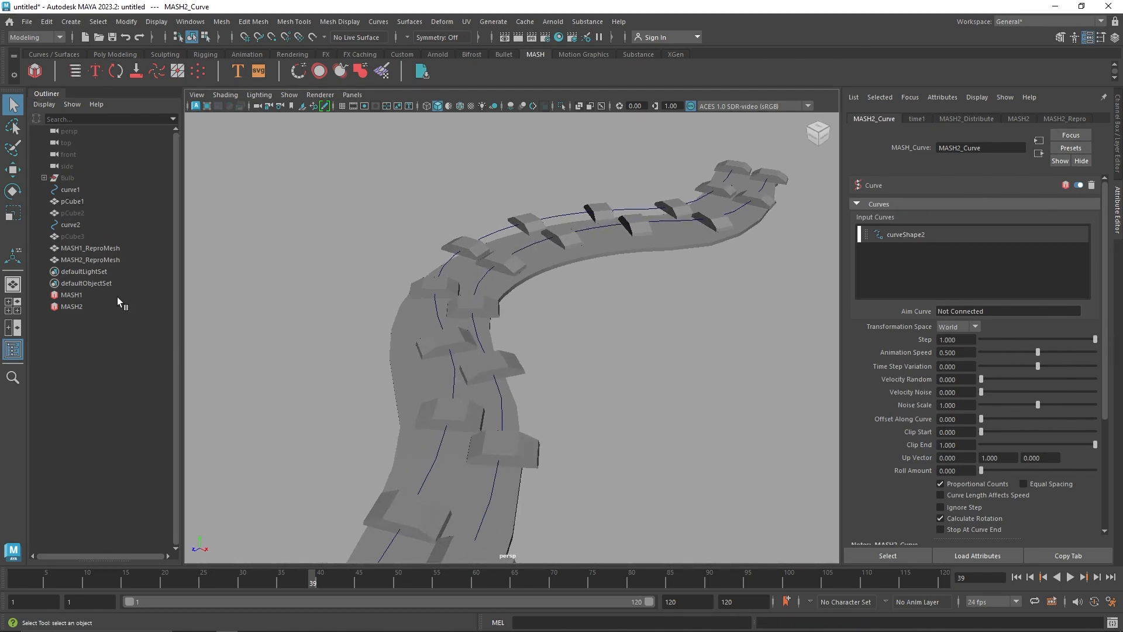
Step: Add an Offset node to the MASH1 network
click(93, 295)
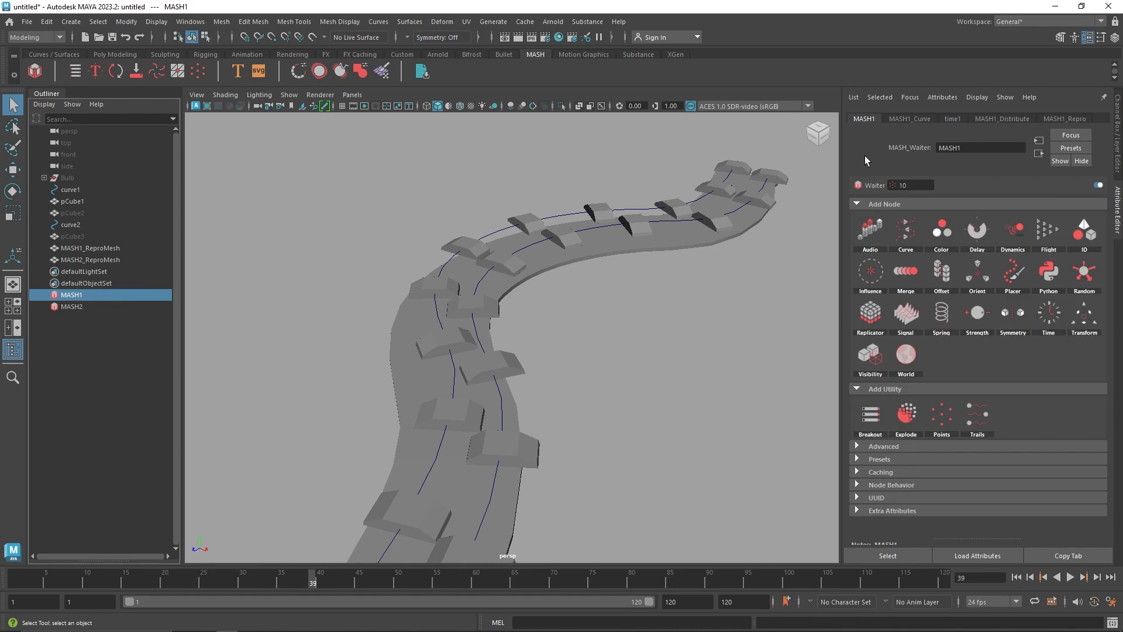
click(916, 118)
click(959, 118)
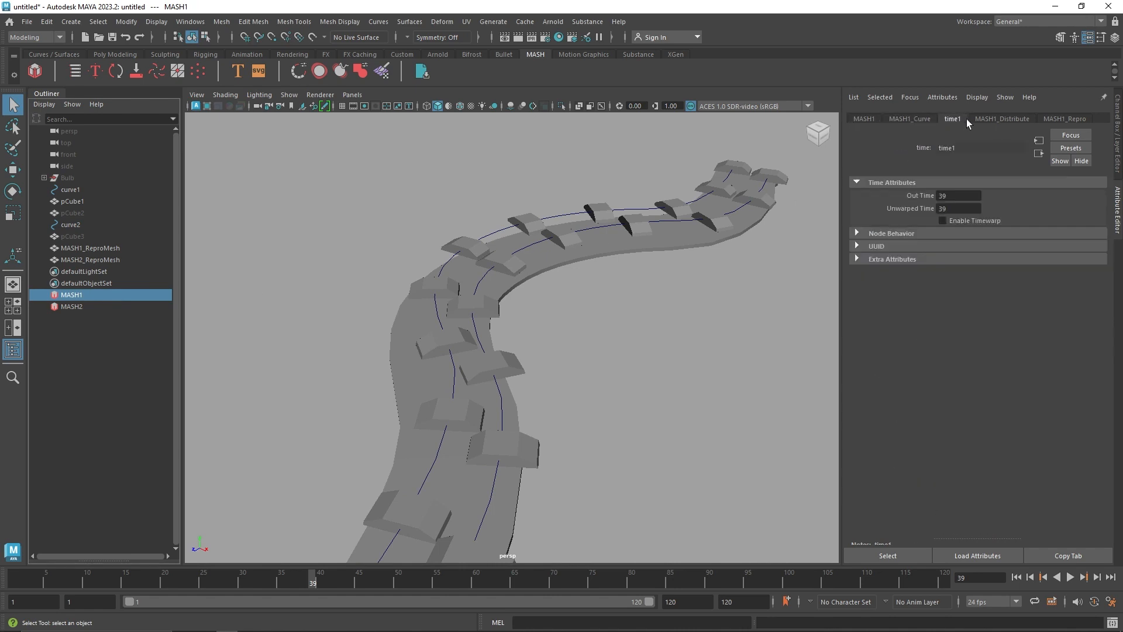
click(981, 120)
click(866, 119)
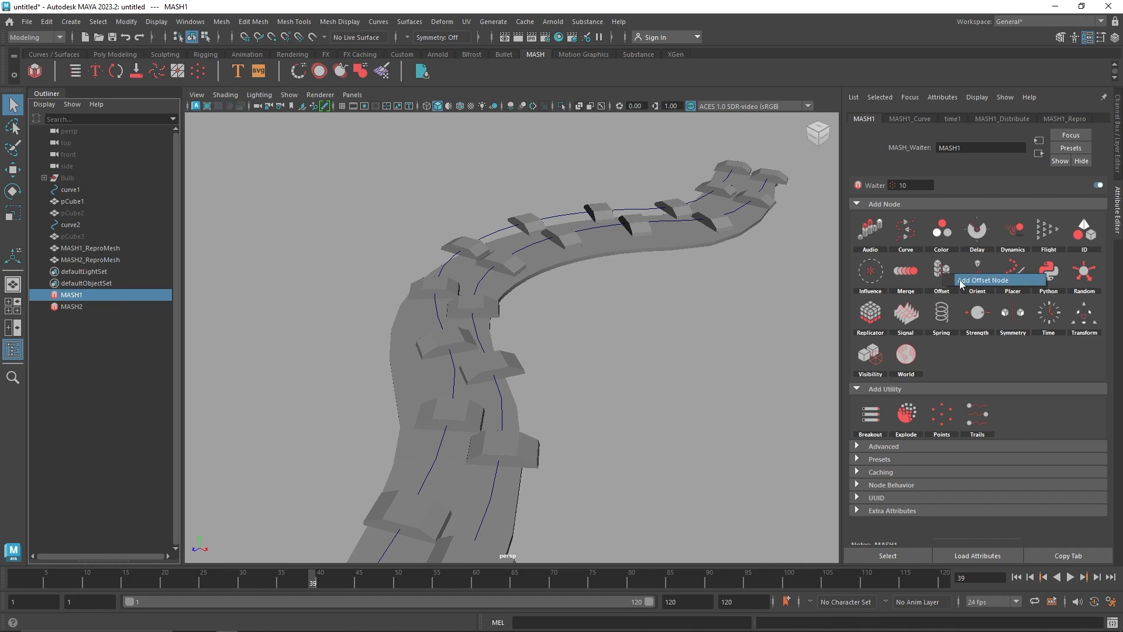
click(961, 281)
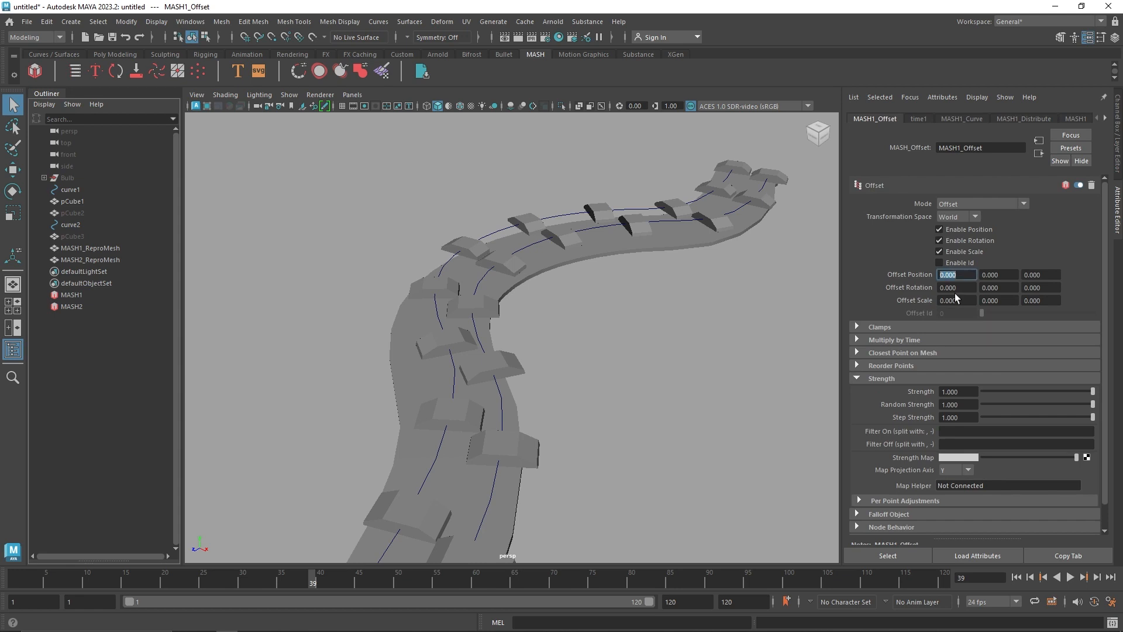
Step: Try an X Offset Rotation of 90 on the MASH1 cars and reset it to 0
click(972, 288)
text(90)
click(966, 275)
drag(962, 286, 905, 294)
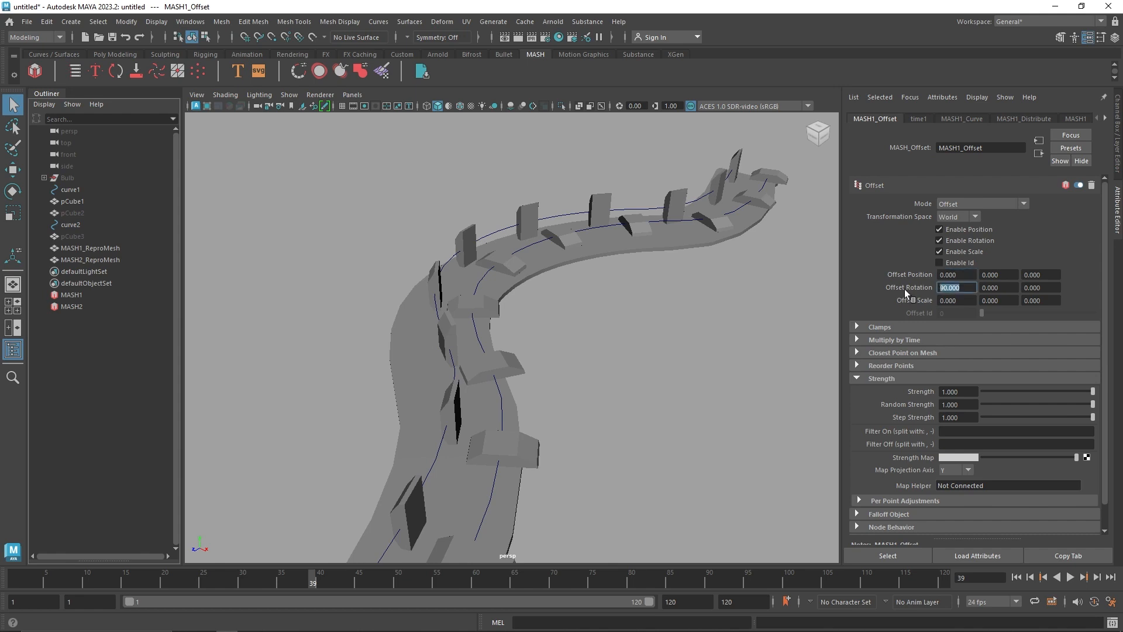
text(0)
Step: Set the Y Offset Rotation of the MASH1 cars to 90
click(988, 287)
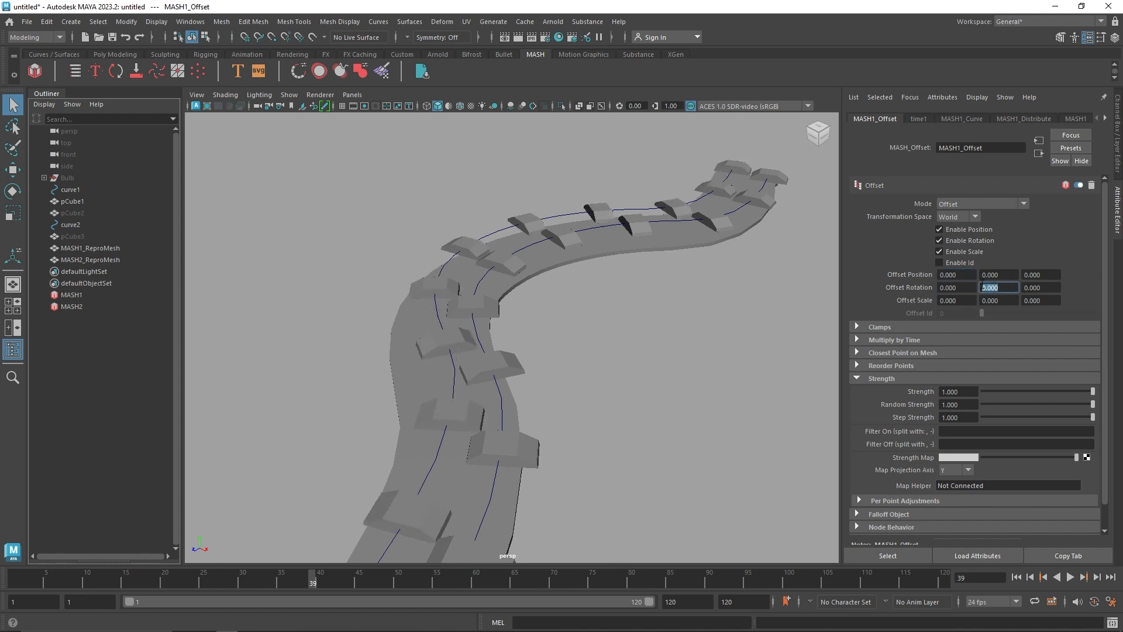
click(1004, 275)
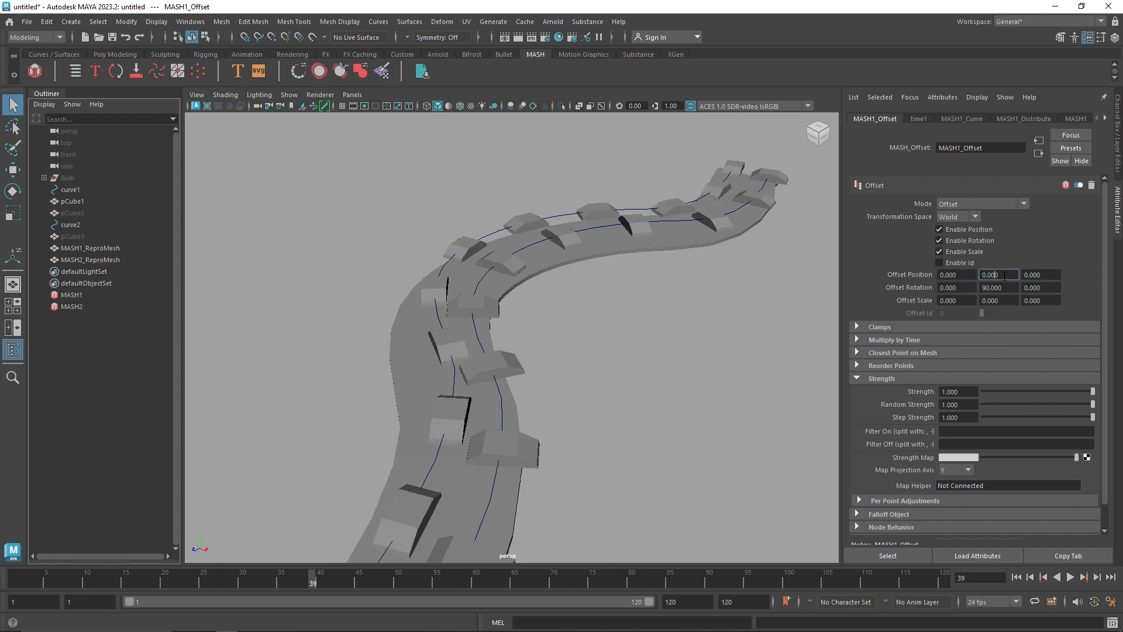
click(469, 304)
Step: Add an Offset node to the MASH2 network and set its Y Offset Rotation to -90
click(103, 306)
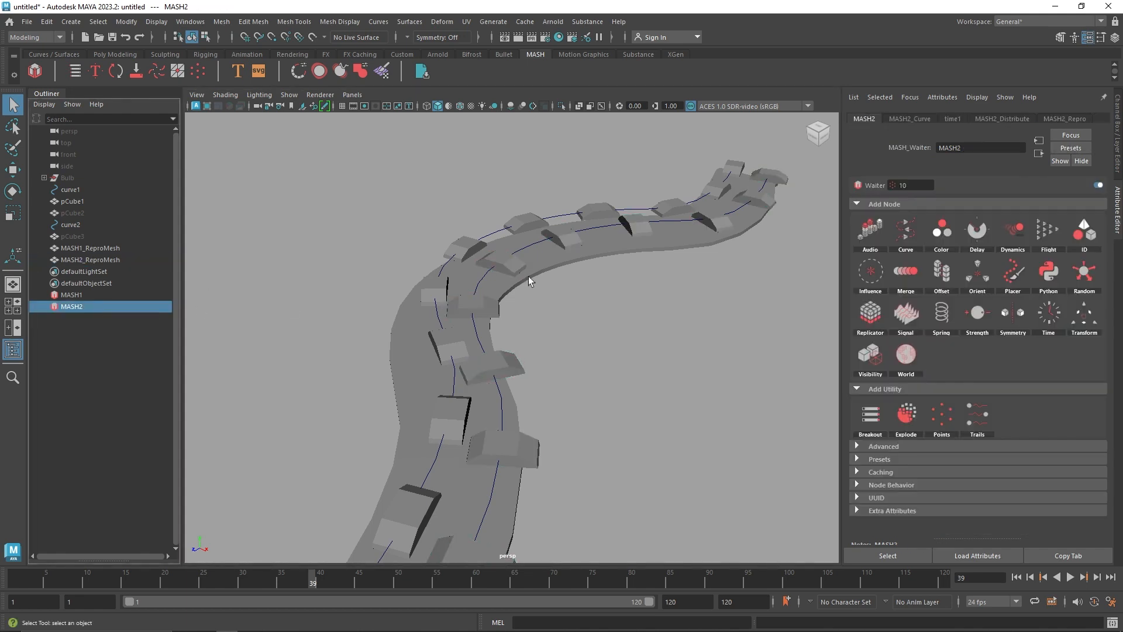
click(939, 274)
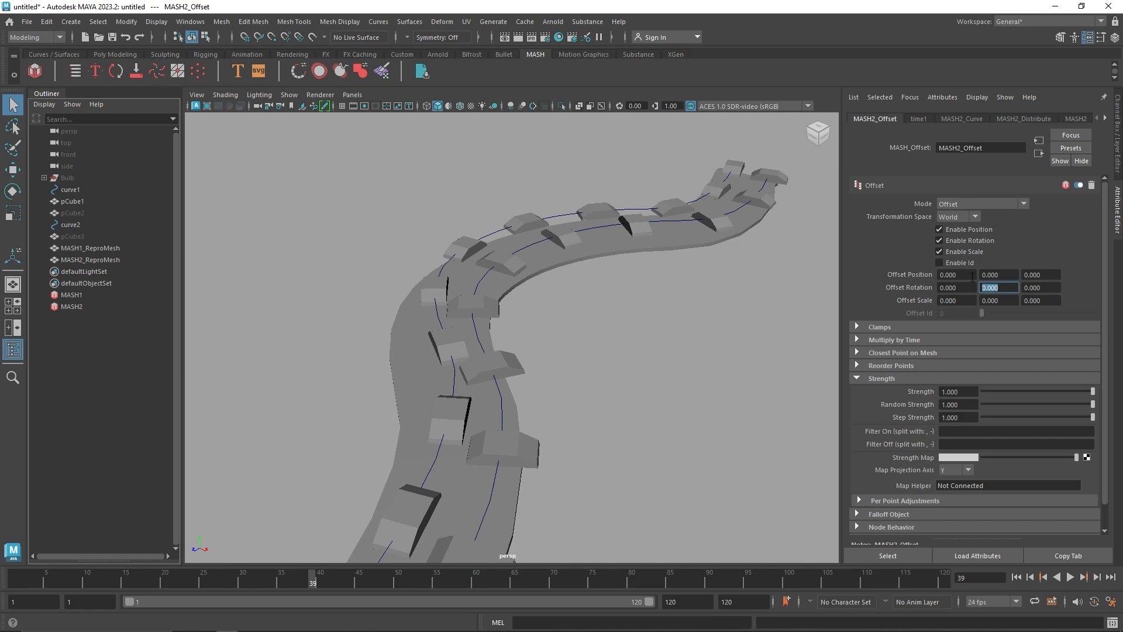
text(-90)
key(Return)
Step: Unhide the second lane's source car, pCube3, and frame it in the viewport
mouse_move(558, 336)
alt+mouse_down()
mouse_move(441, 374)
mouse_move(376, 363)
mouse_move(459, 335)
mouse_move(547, 342)
alt+mouse_up()
scroll(550, 329, up, 5)
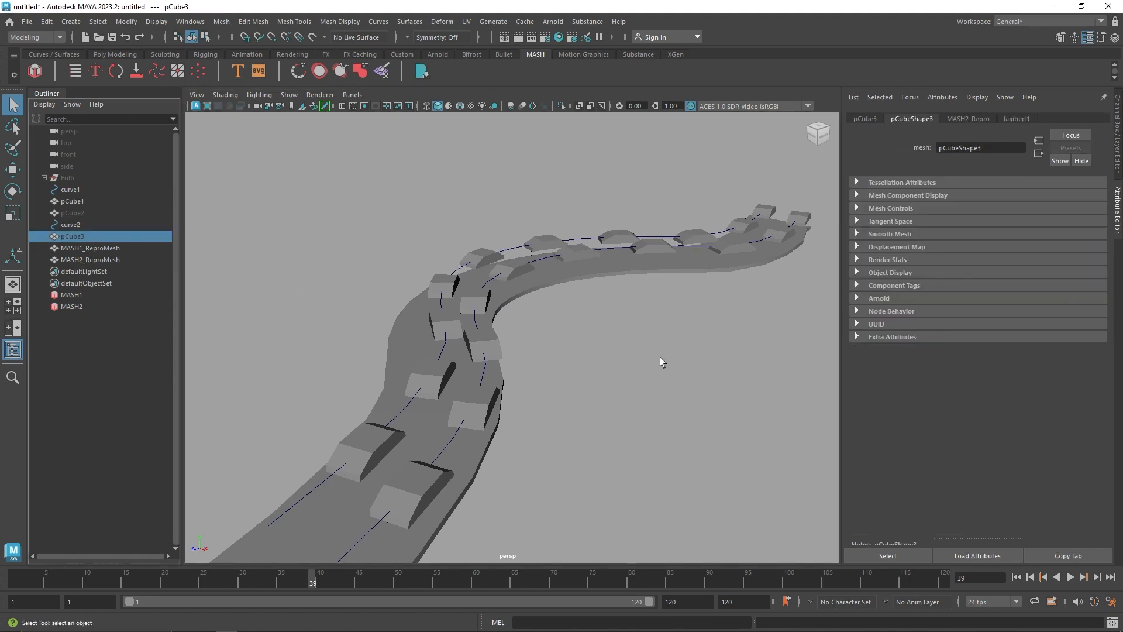
key(shift+h)
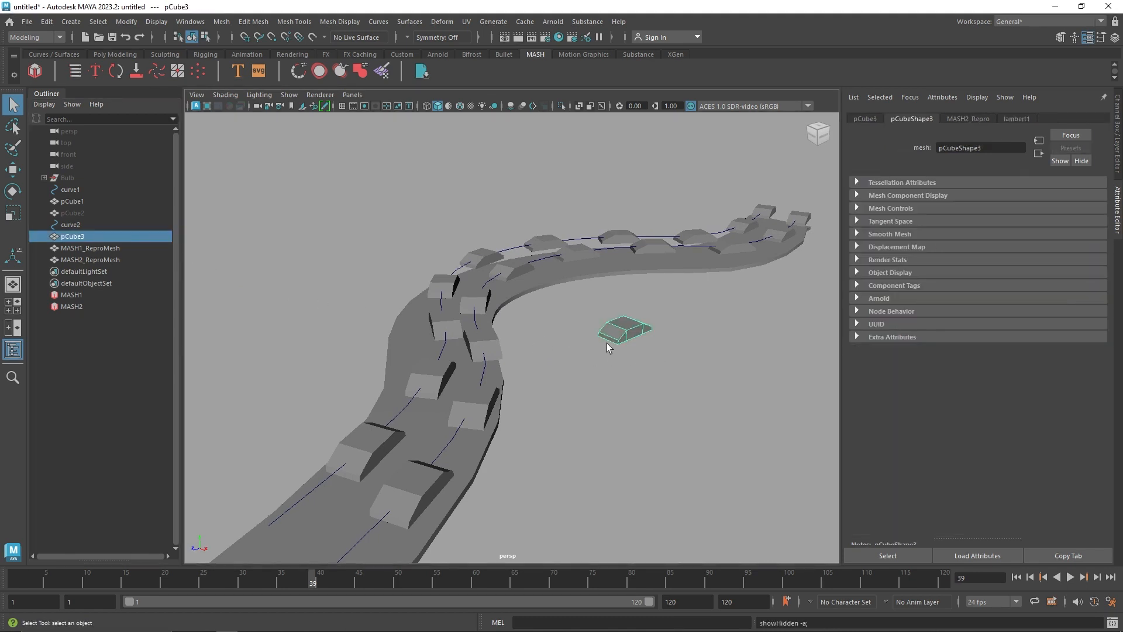
key(f)
Step: Extrude the source car's side and sloped windscreen faces into inset windows, recessed by 0.095
right_drag(526, 275, 552, 345)
click(552, 345)
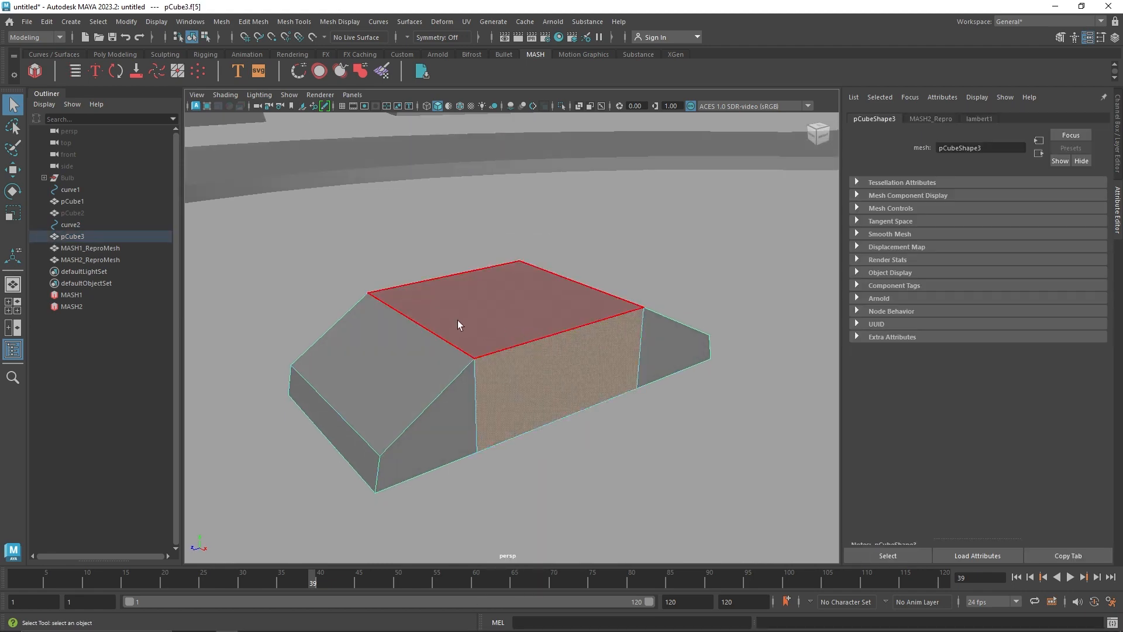
alt+drag(457, 321, 482, 373)
shift+click(486, 374)
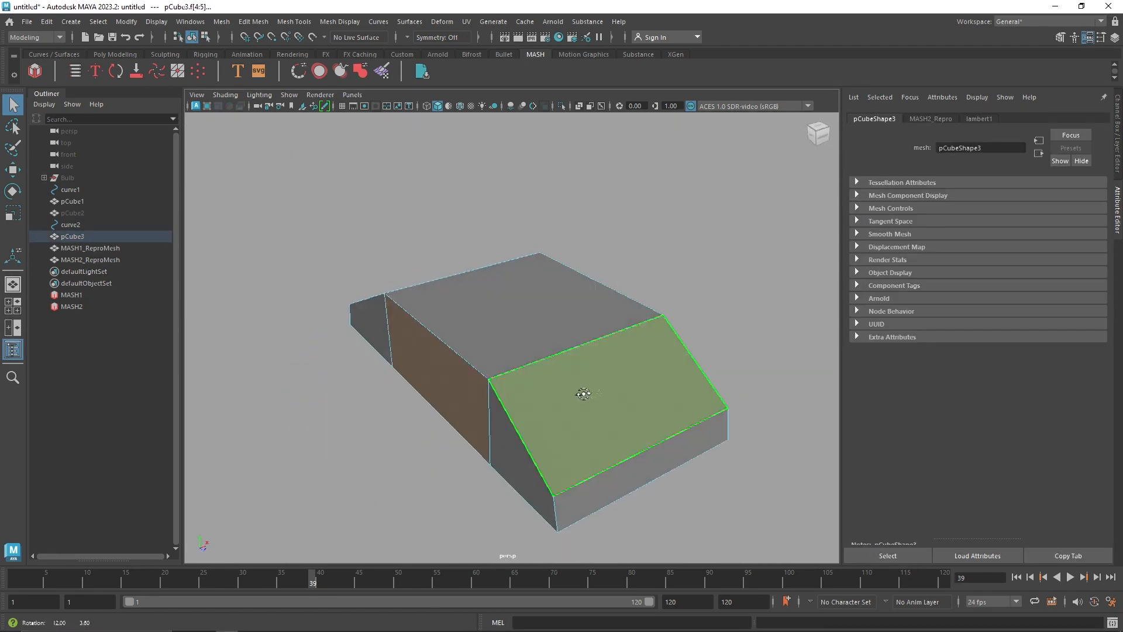
alt+drag(579, 389, 419, 313)
key(ctrl+e)
key(ctrl+e)
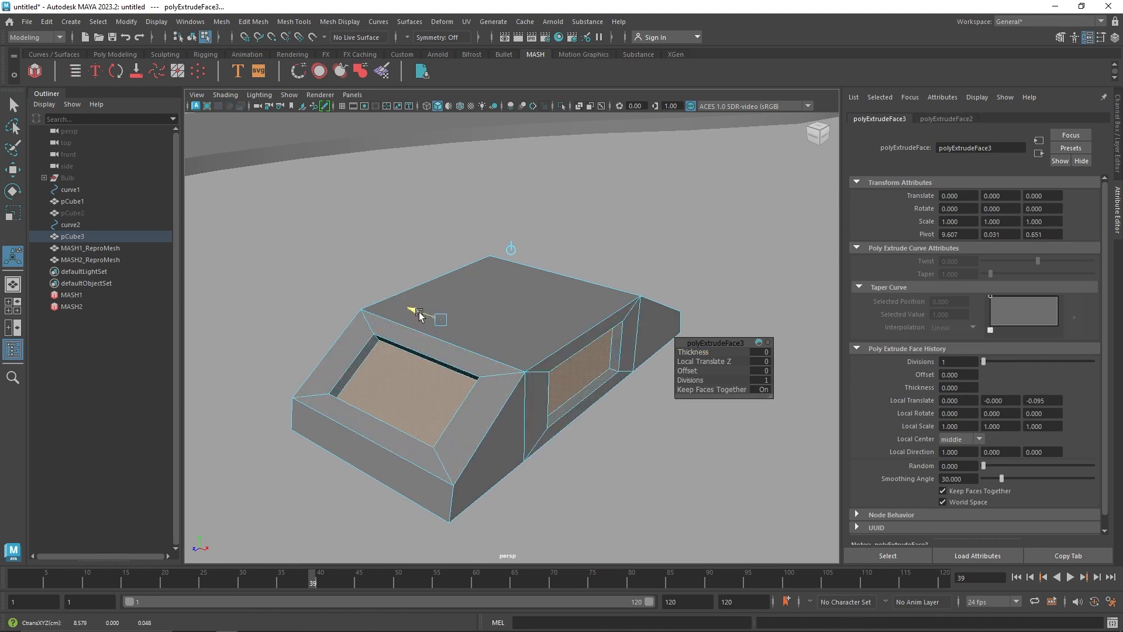
Step: Return the source car to object mode and hide it again
right_drag(419, 316, 545, 241)
click(579, 212)
click(523, 314)
key(h)
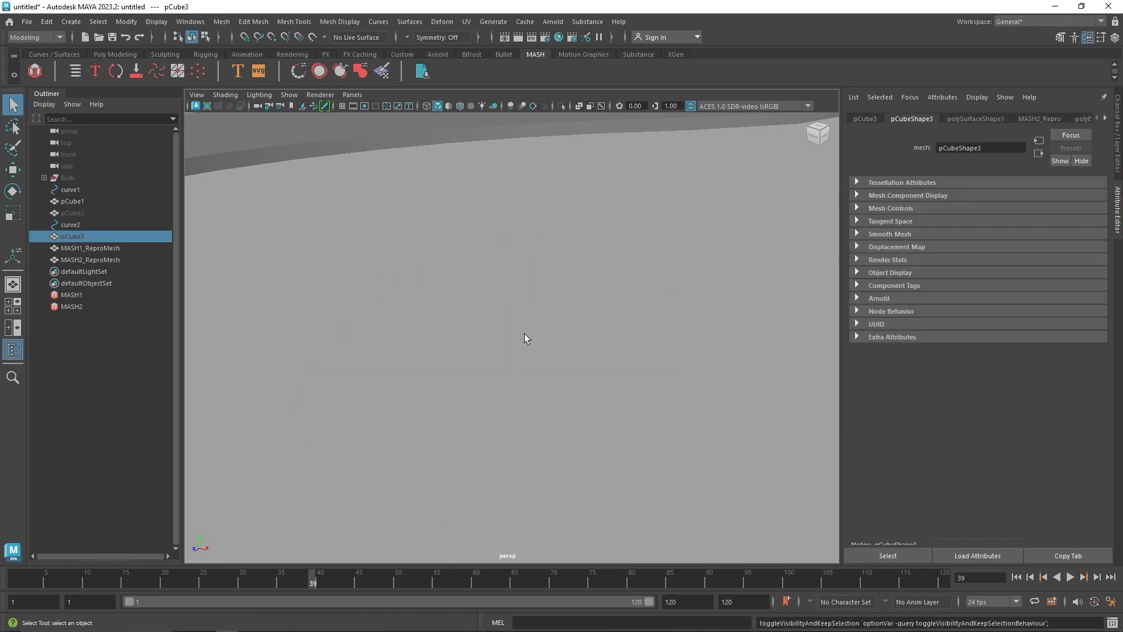
Step: Change the viewport background to black with the whole road in view
scroll(524, 338, down, 5)
alt+drag(514, 345, 559, 369)
key(alt+b)
key(alt+b)
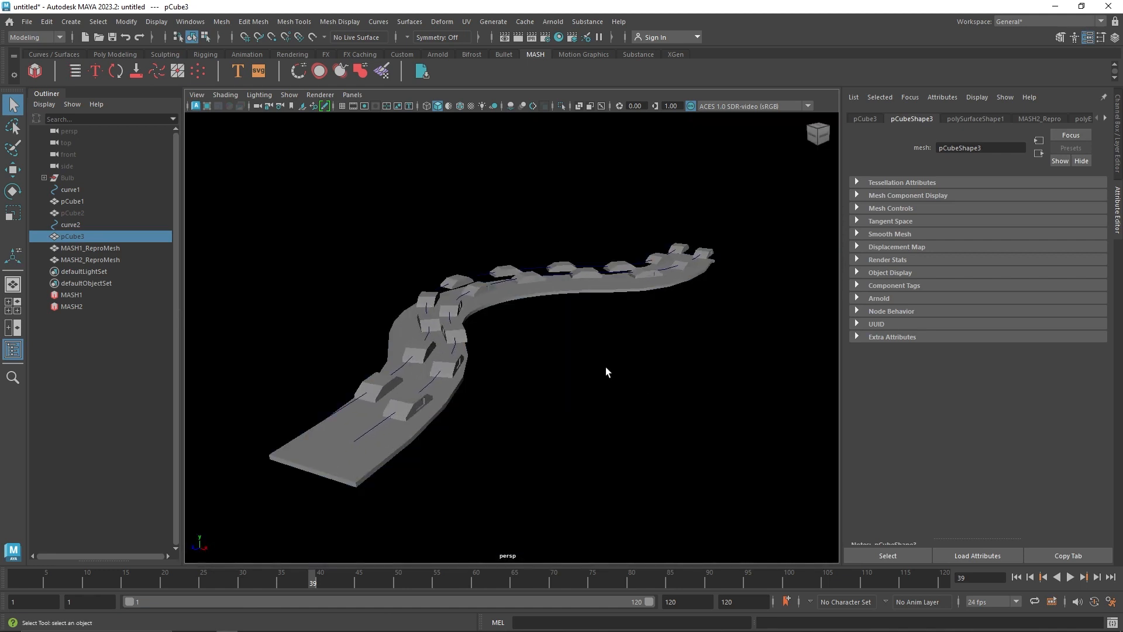
scroll(525, 344, up, 3)
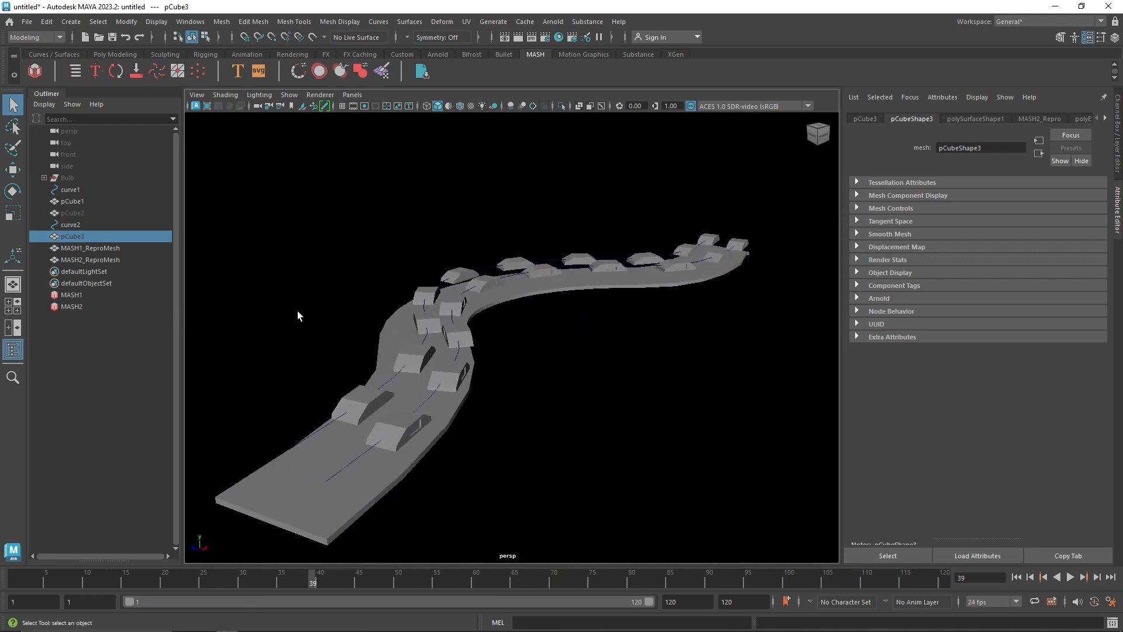
Step: Play the animation to check the traffic in both lanes, and stop the playback
click(1069, 577)
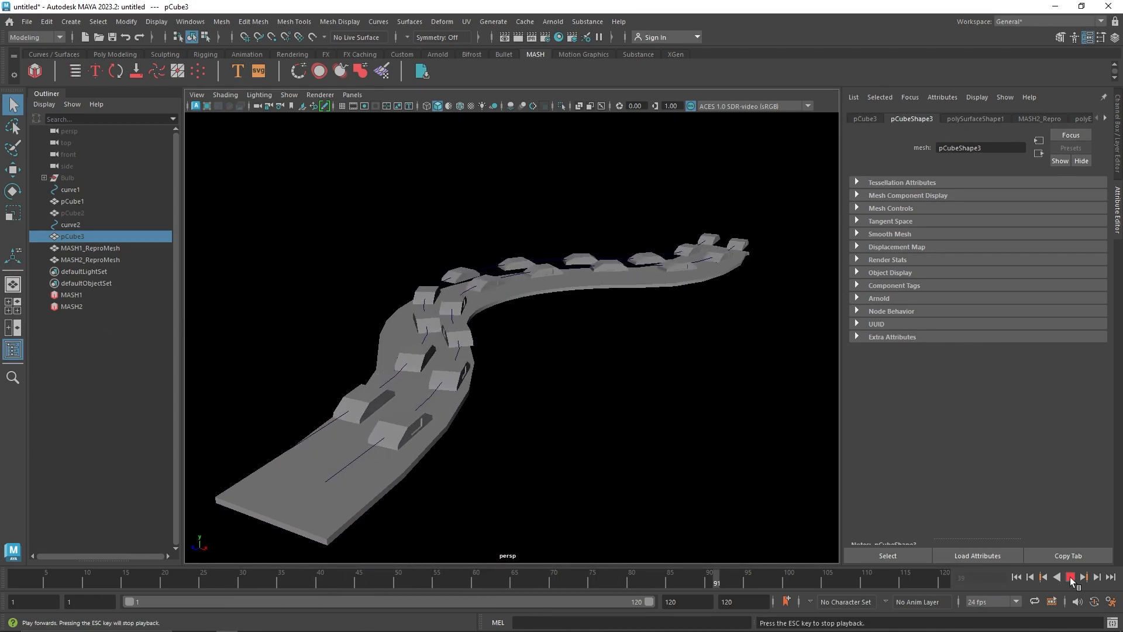
key(Escape)
Step: Open the Curve node settings of the MASH1 network, try a Time Step Variation of 1, and undo it
click(76, 296)
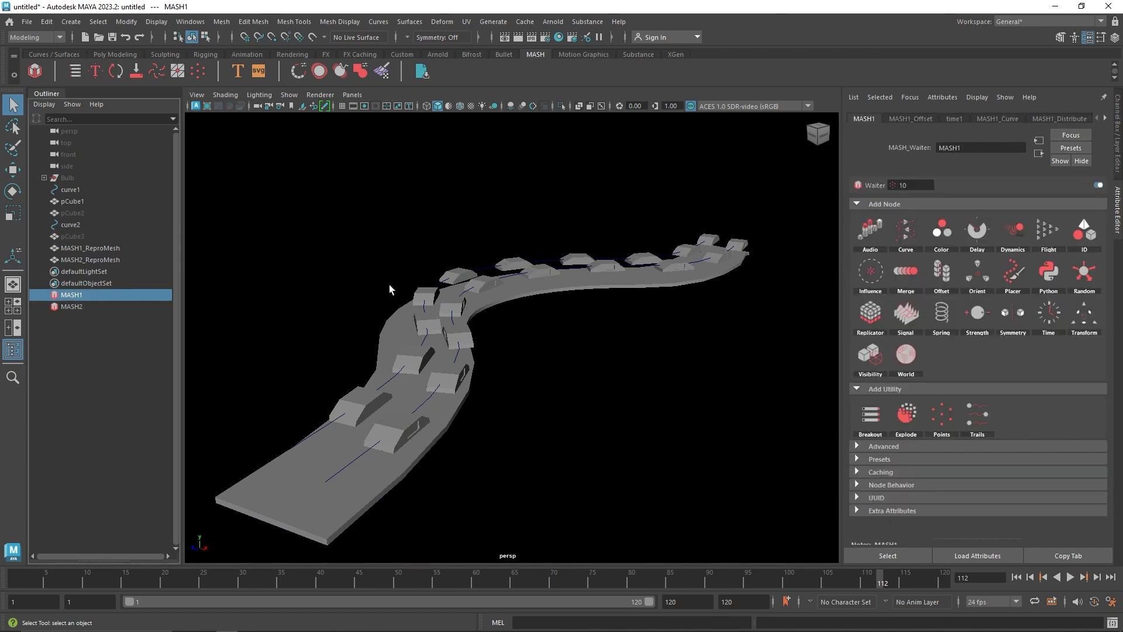
click(984, 119)
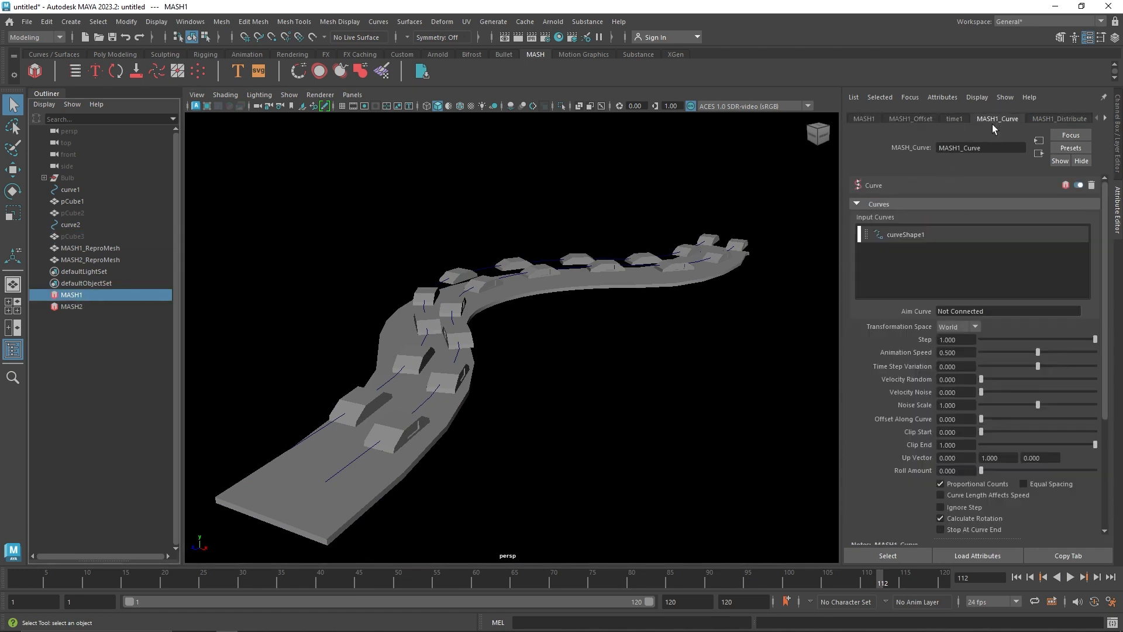
drag(1041, 368, 1095, 368)
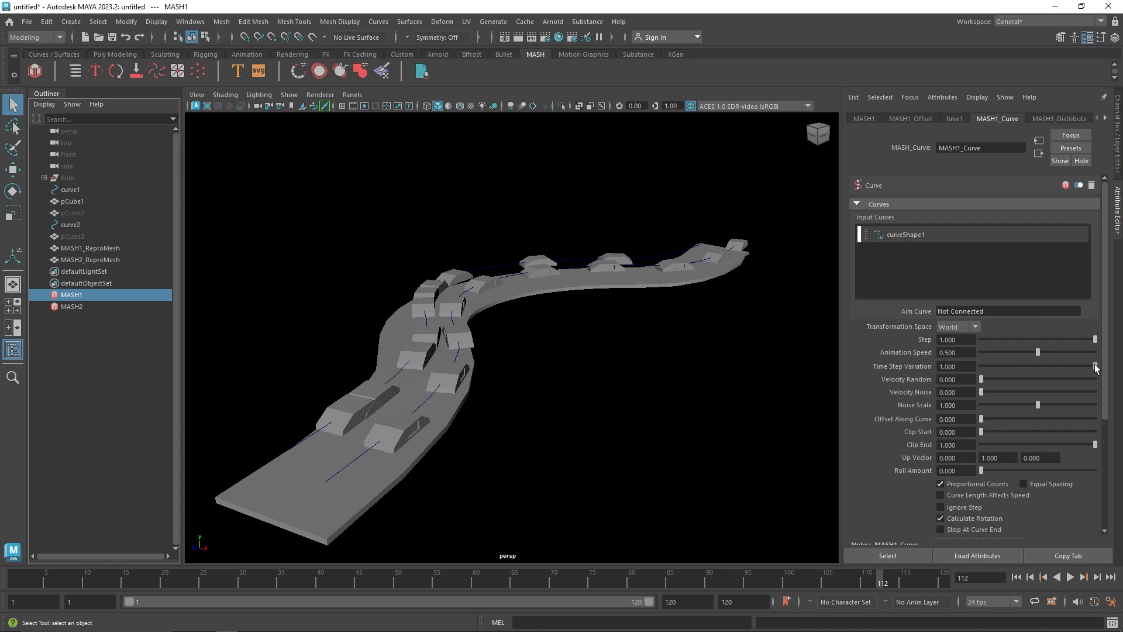
key(ctrl+z)
Step: Set the MASH1 Curve node's Velocity Random to 0.2 and check the traffic in a short playback
mouse_move(984, 379)
mouse_down()
mouse_move(1015, 379)
mouse_move(1004, 379)
mouse_up()
click(957, 379)
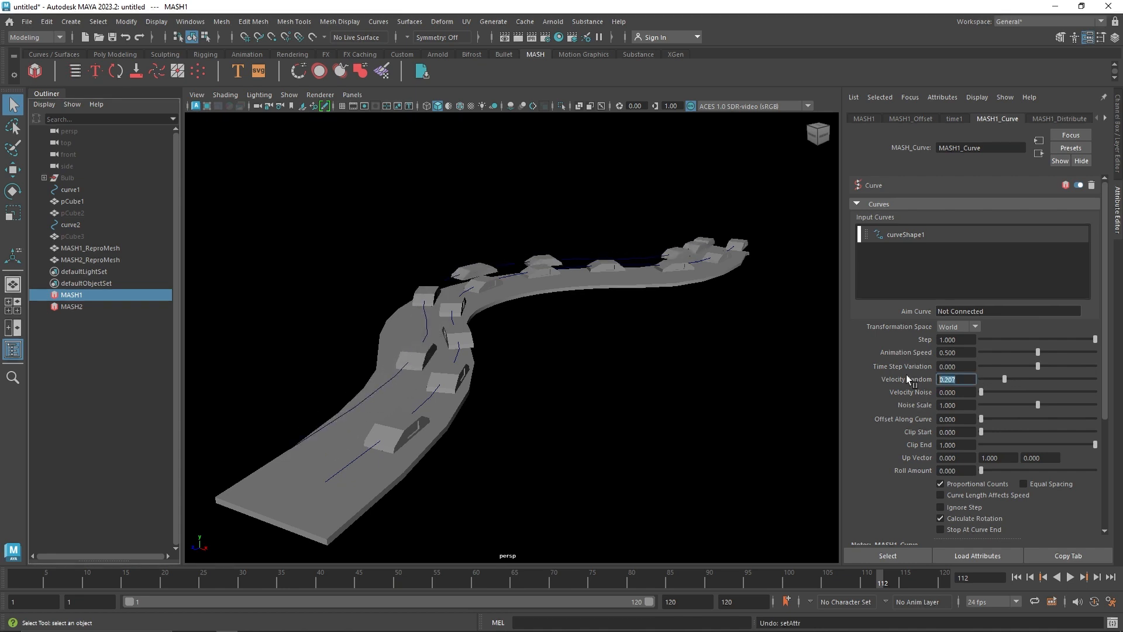
text(.2)
click(950, 391)
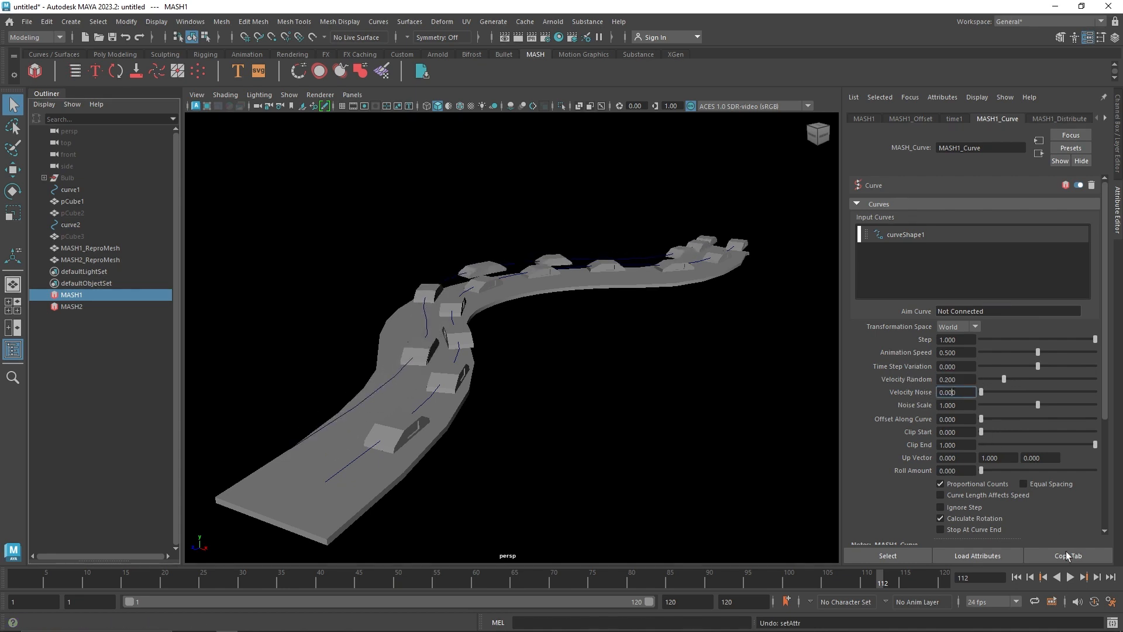
click(1071, 578)
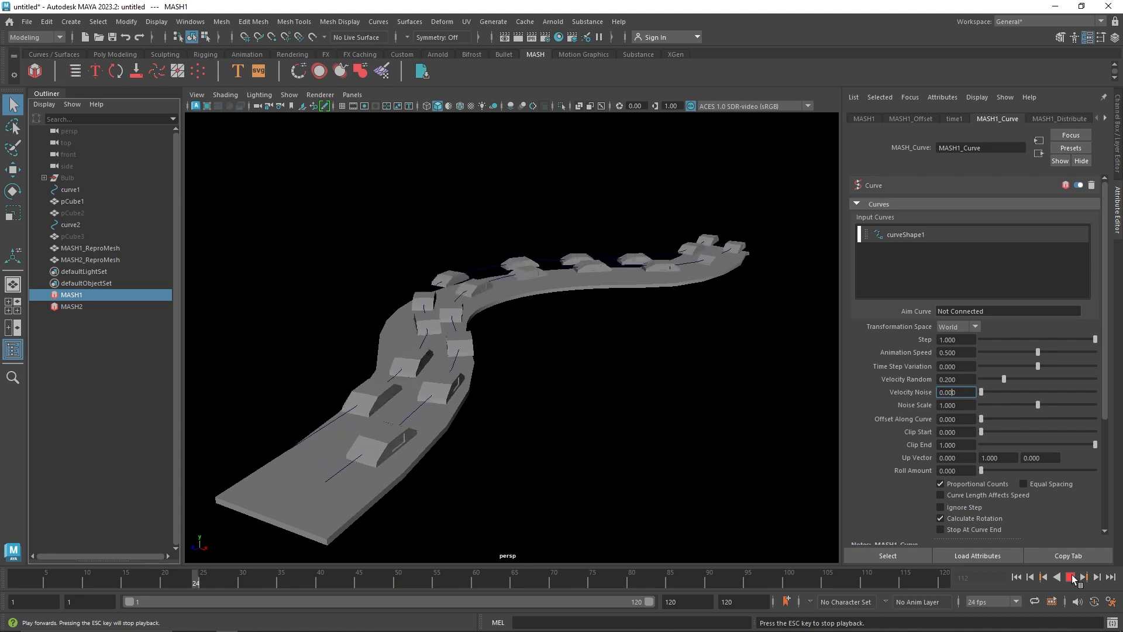
click(1071, 577)
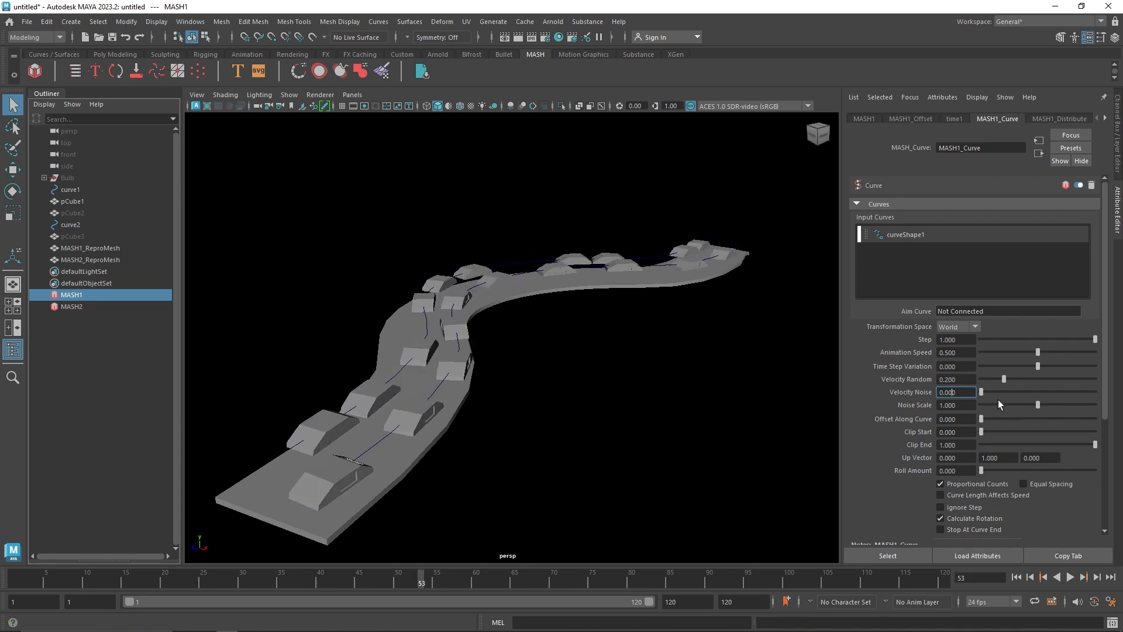
Step: Set the MASH1 Curve node's Velocity Noise to about 0.425 and Animation Speed to about 0.228, checking each with a short playback
drag(983, 391, 1013, 393)
click(1068, 577)
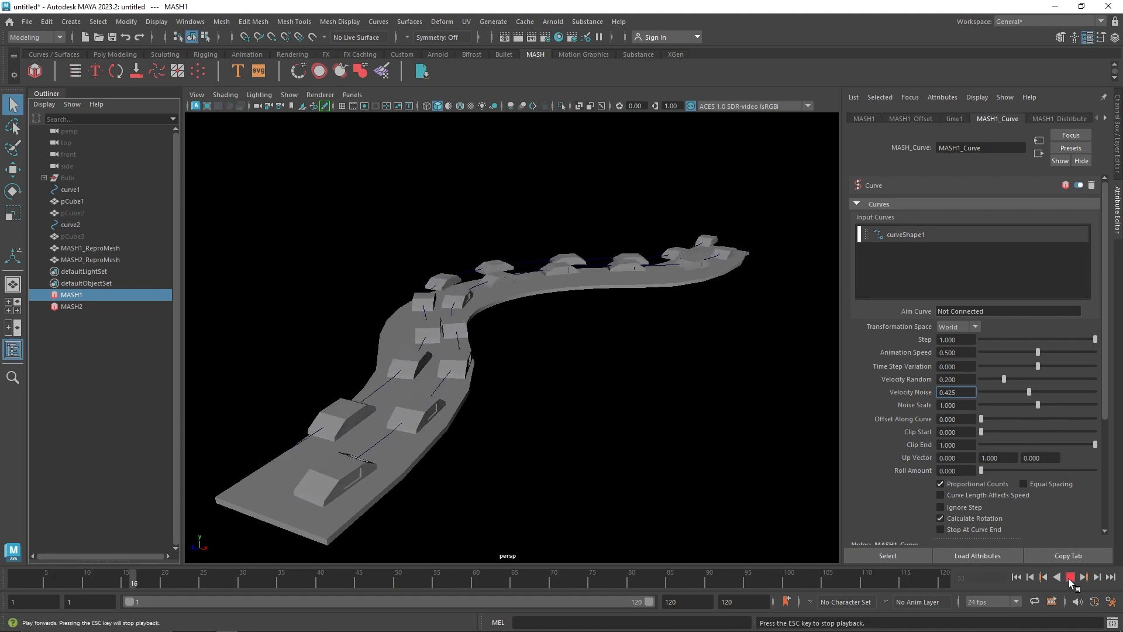
click(1068, 578)
drag(1027, 349, 1006, 352)
click(1070, 577)
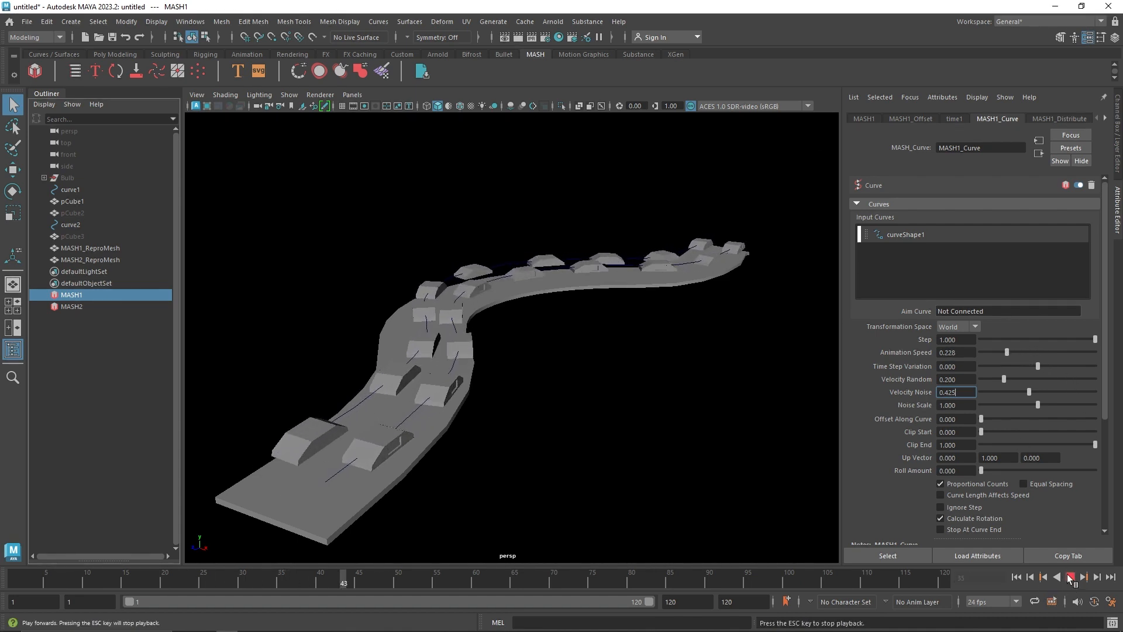
click(1070, 578)
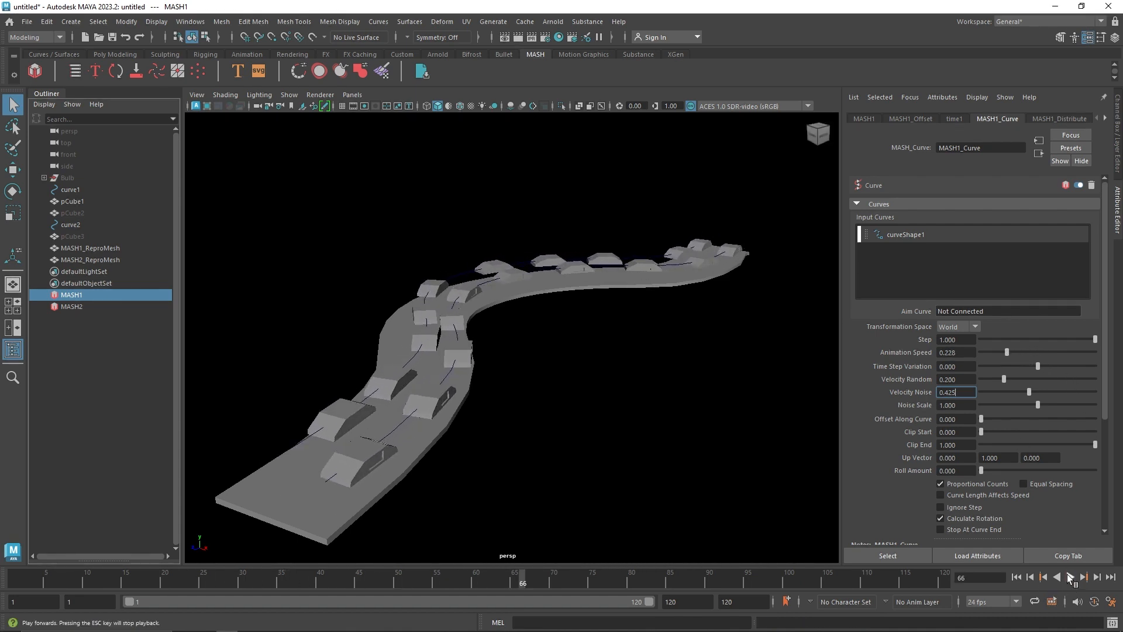
Step: On the MASH2 Curve node, set Animation Speed 0.2, Time Step Variation about 0.036, Velocity Random about 0.86 and Velocity Noise about 0.114
click(72, 306)
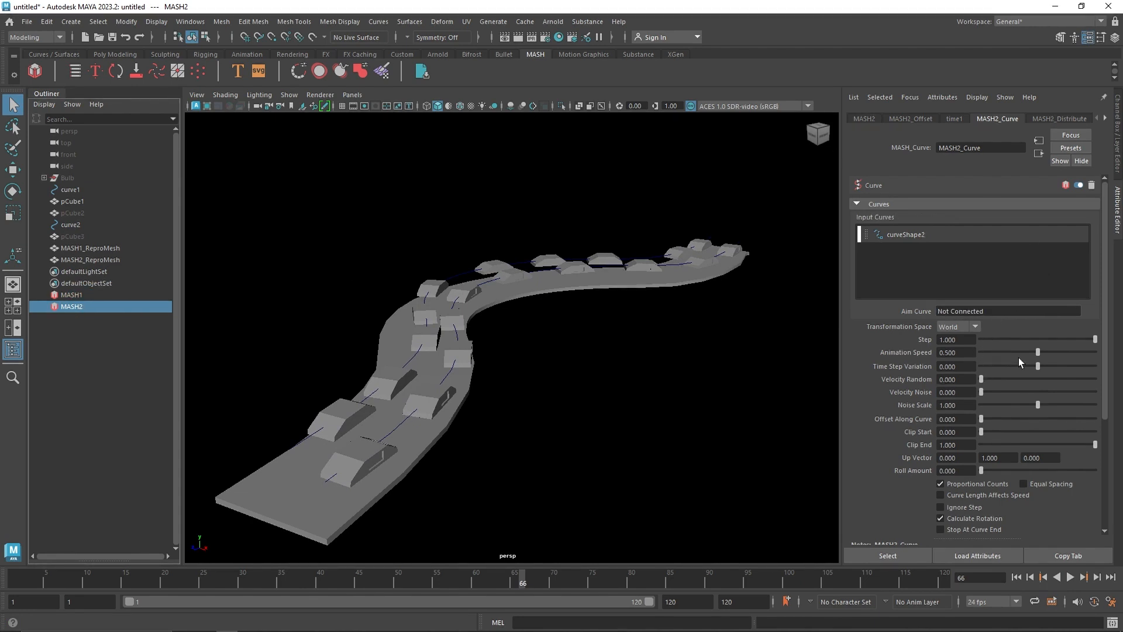
text(0.2)
click(955, 366)
drag(1035, 372, 1079, 379)
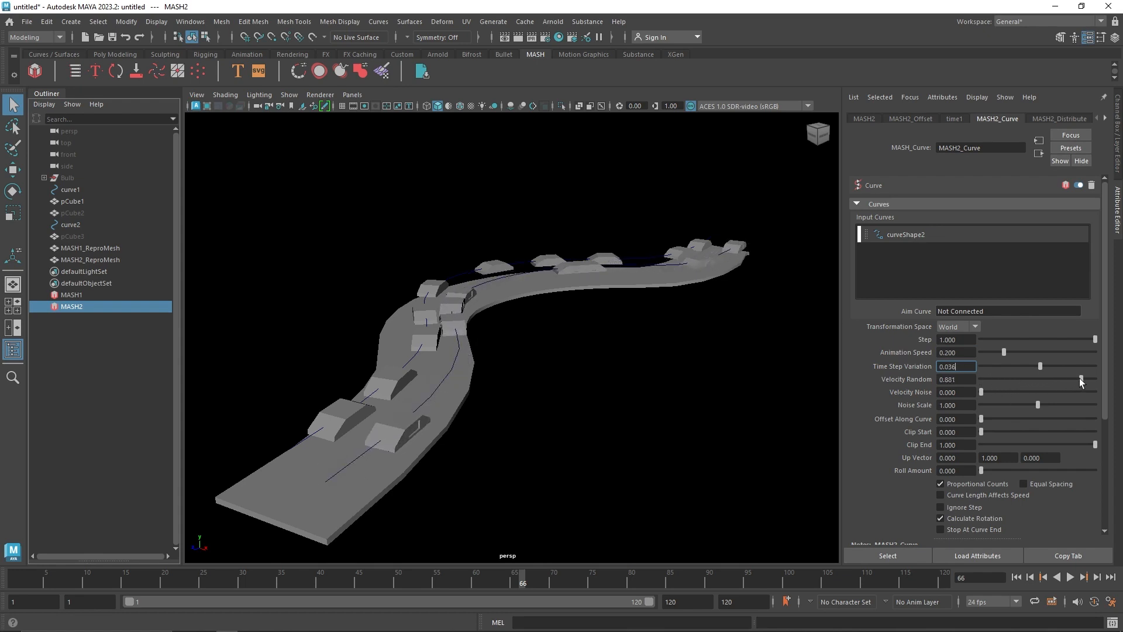
click(992, 391)
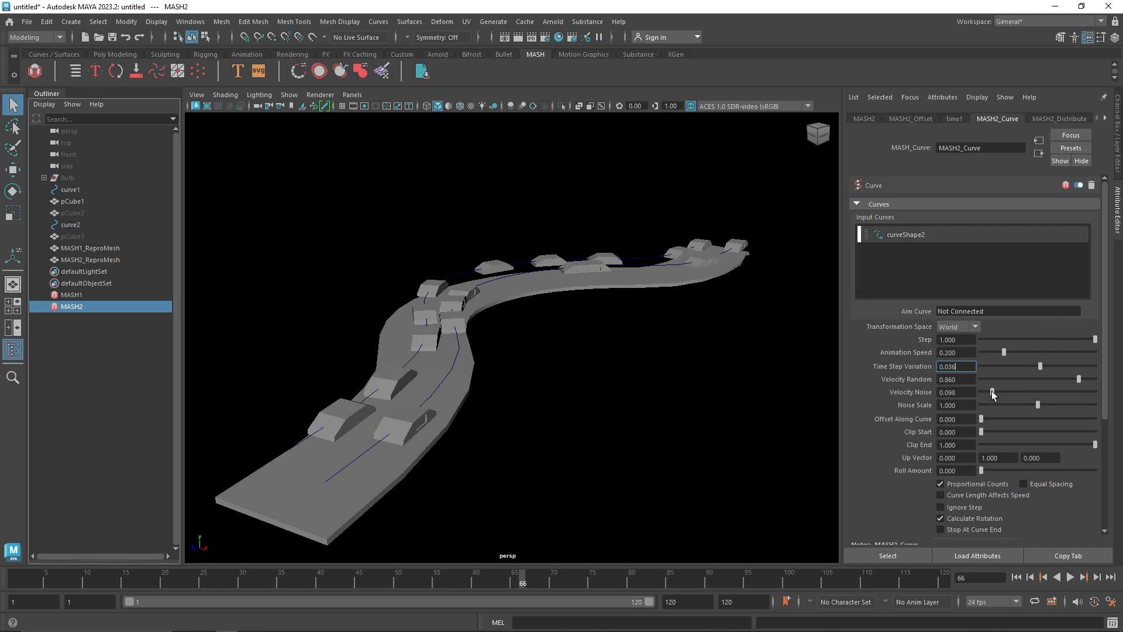
Step: While the animation plays, lower MASH2's Animation Speed to about 0.15 and its Distribute node's Number of Points to 4
click(1070, 577)
scroll(541, 406, down, 8)
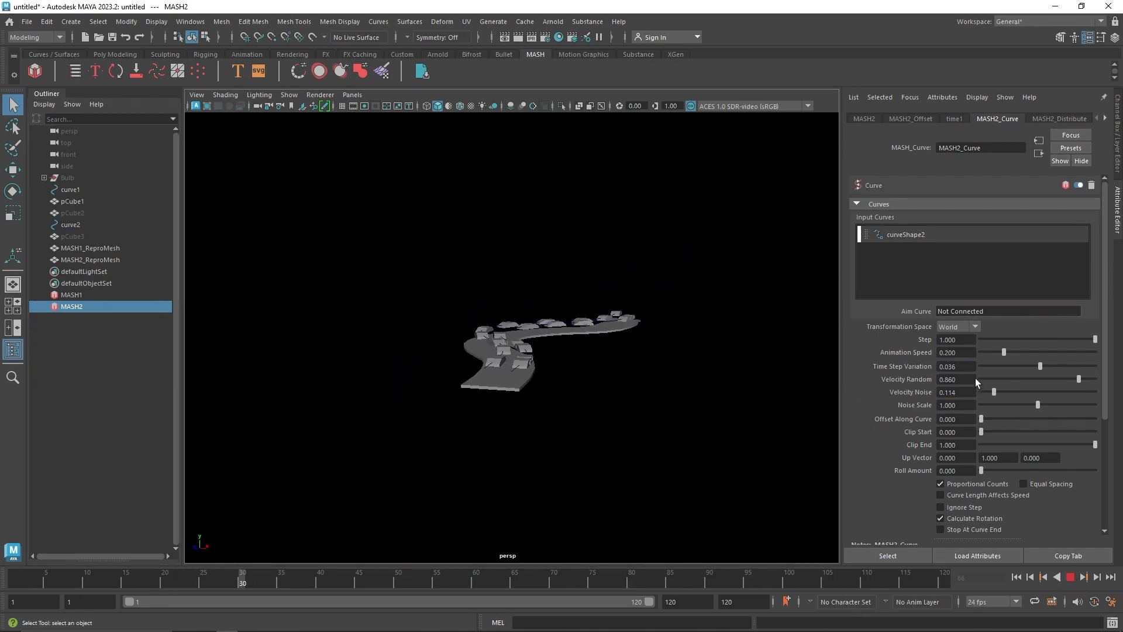
click(990, 351)
drag(990, 350, 996, 350)
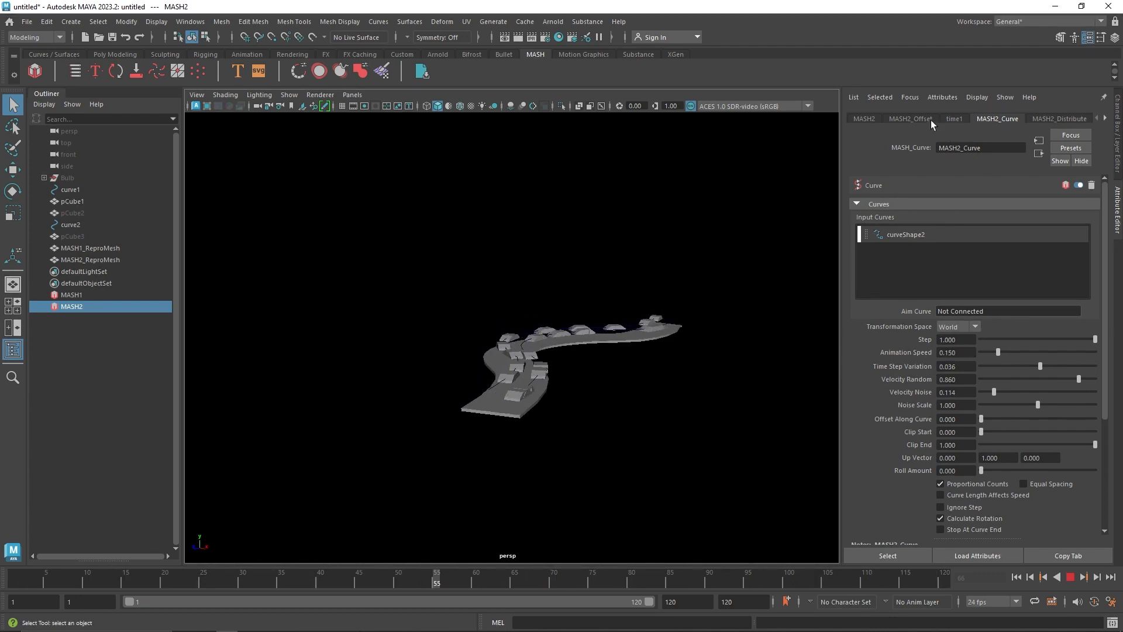
click(1038, 116)
drag(993, 203, 986, 203)
Step: Extend the end of the playback range to frame 400, watch the traffic in both lanes, and stop the playback
click(107, 294)
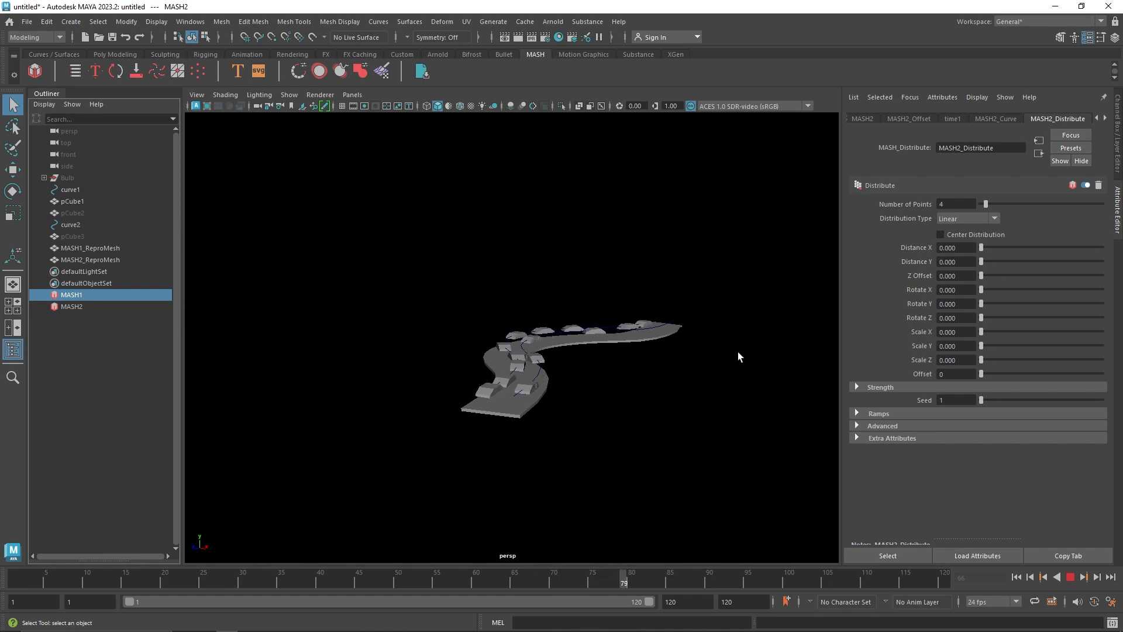
alt+right_drag(652, 363, 598, 376)
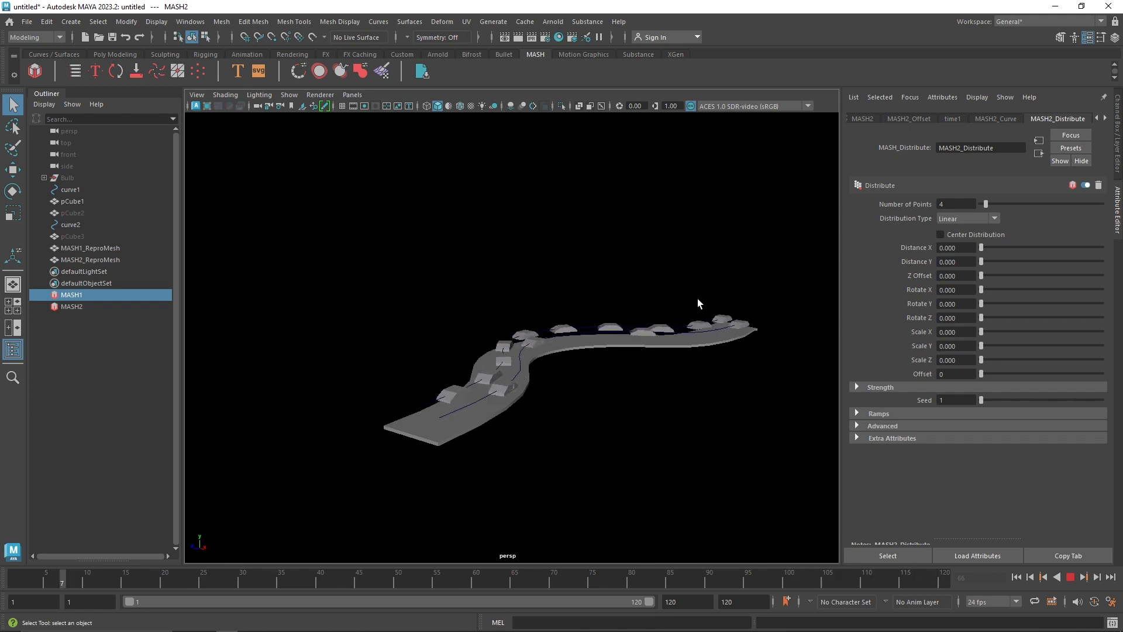
double_click(687, 601)
text(400)
key(Tab)
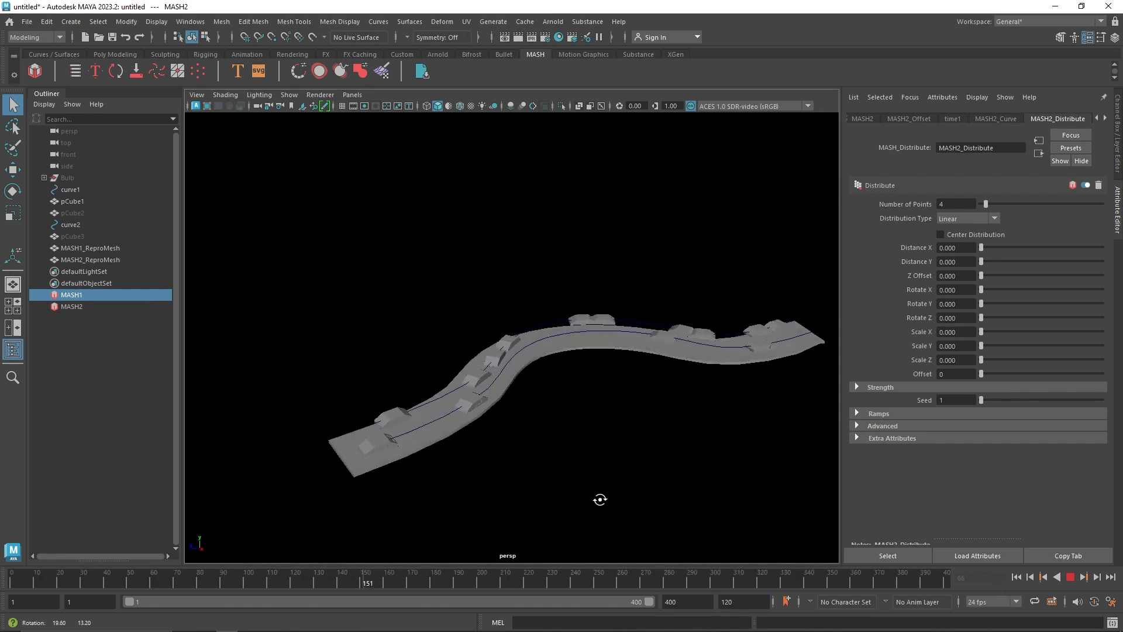
click(1076, 578)
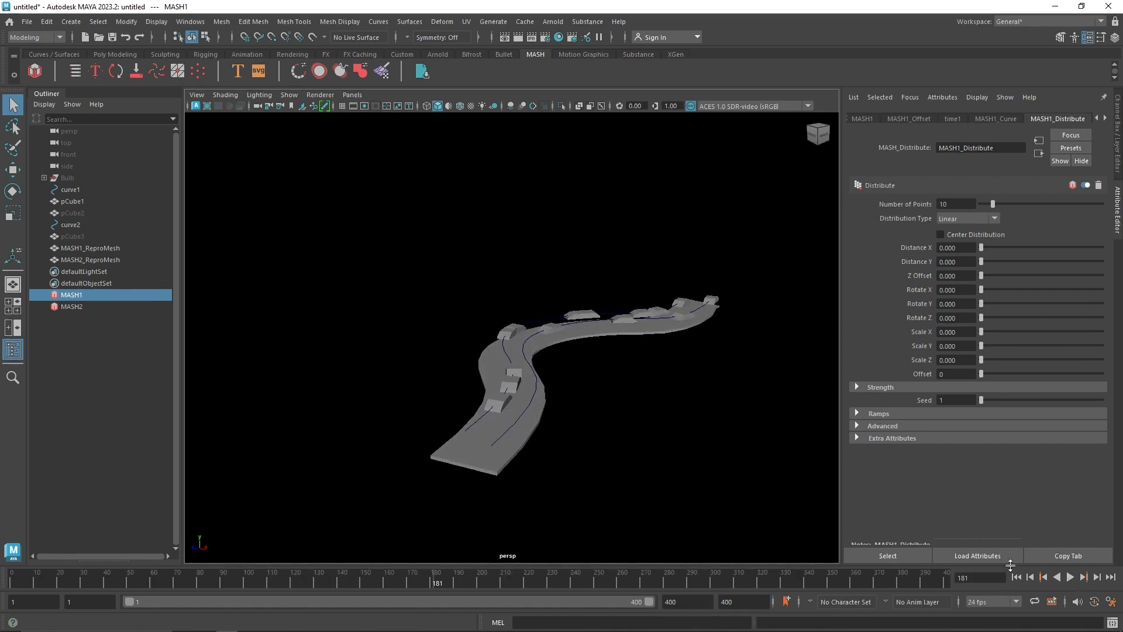
click(76, 306)
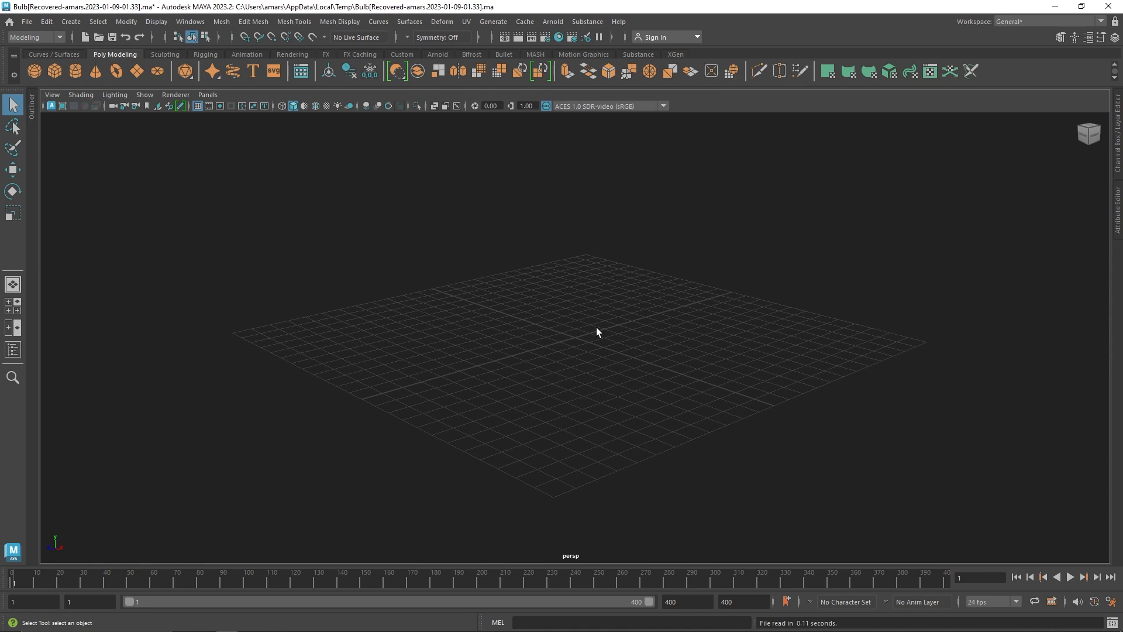
Step: In the empty scene, draw a winding seven-point CV curve across the ground grid with the CV Curve Tool
click(71, 21)
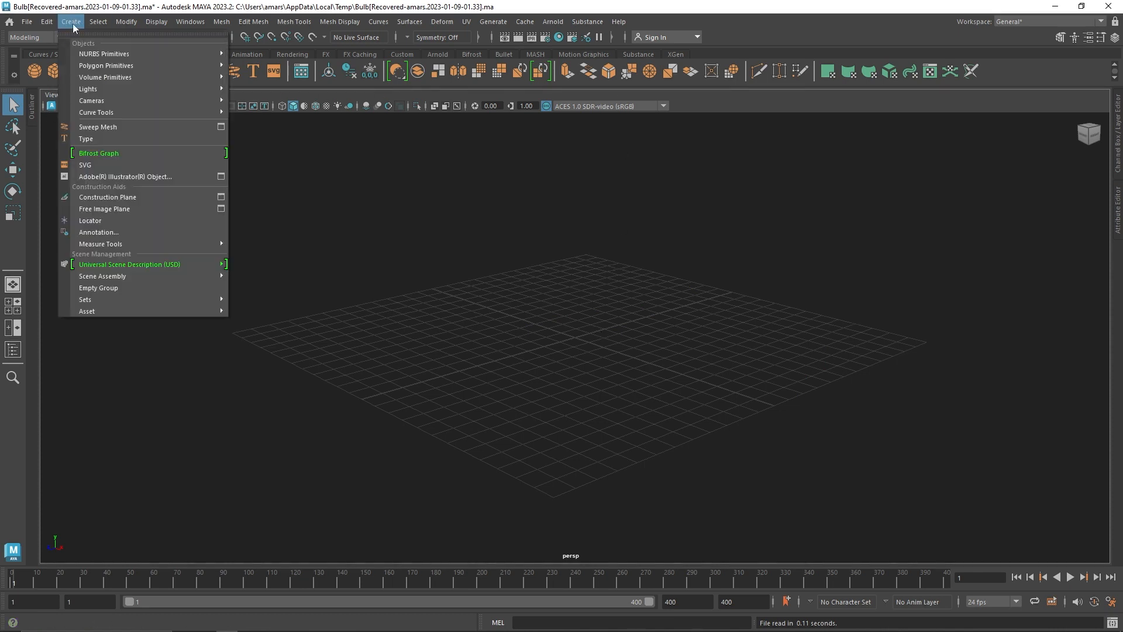
mouse_move(118, 111)
click(278, 114)
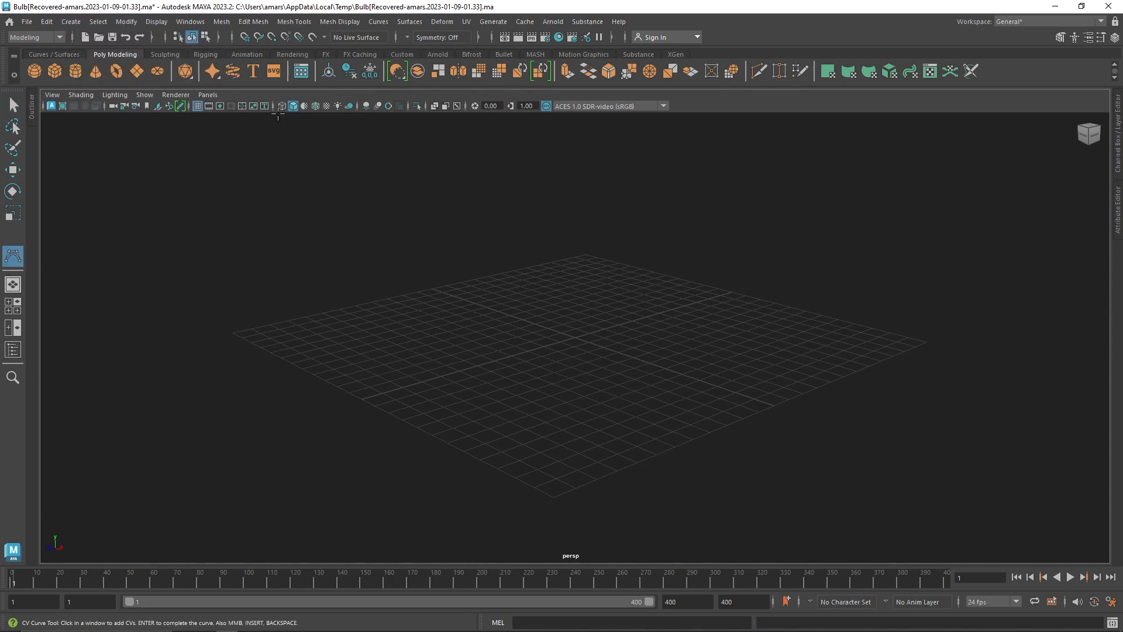
click(433, 349)
click(600, 345)
click(748, 305)
click(819, 356)
click(710, 417)
click(601, 414)
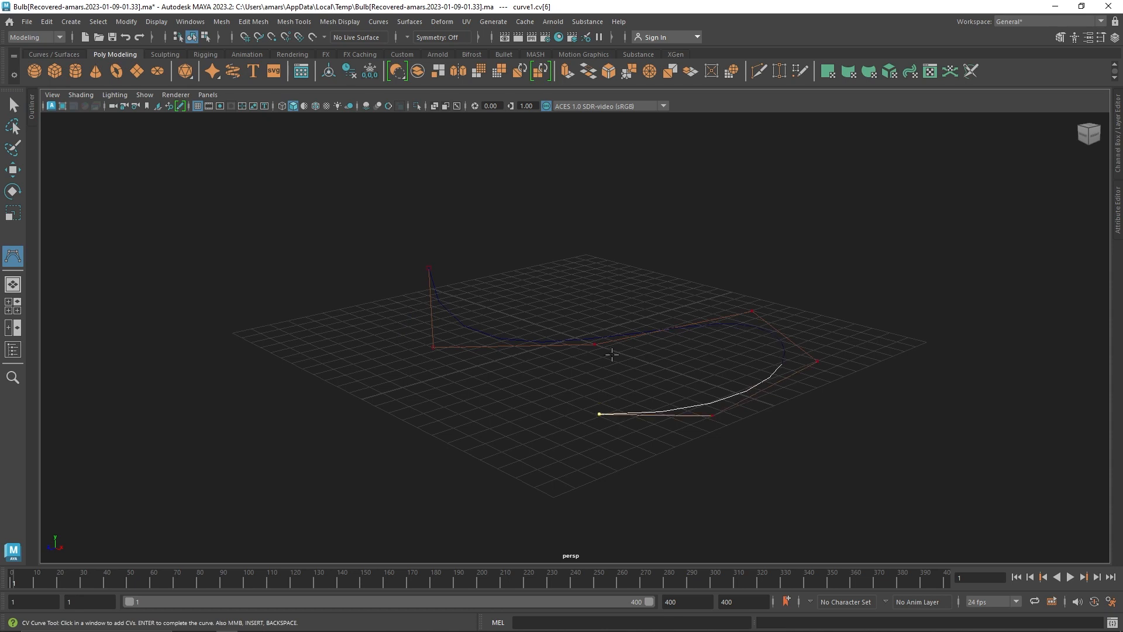
key(q)
Step: Draw a second CV curve that crosses the first and sweeps widely around one side of the grid
click(13, 255)
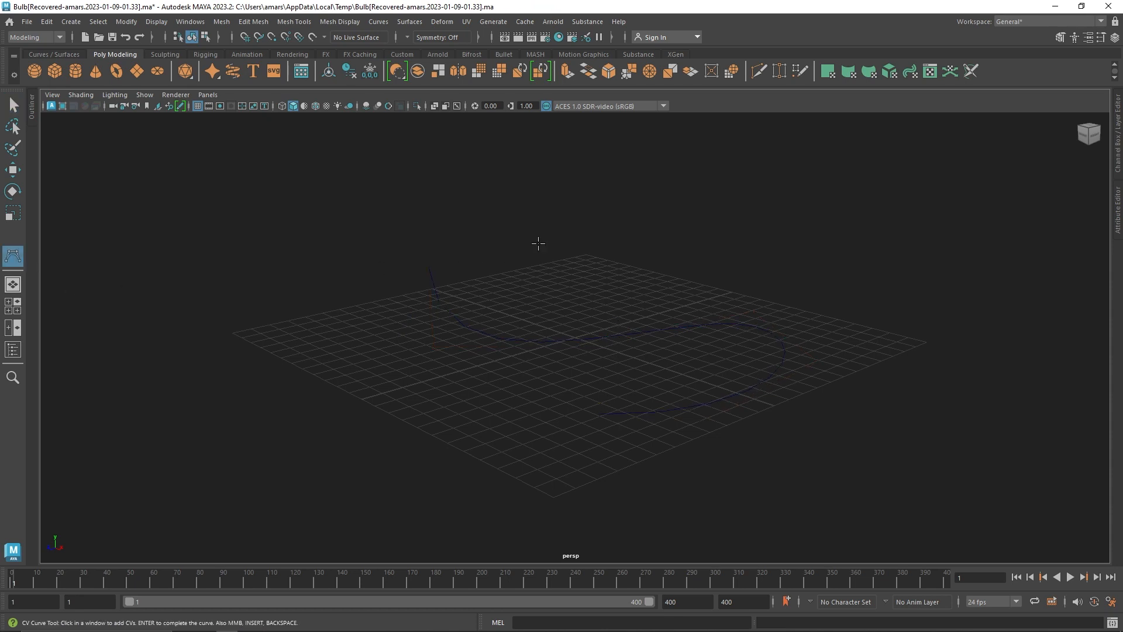
click(462, 431)
click(321, 334)
click(356, 225)
click(815, 232)
key(Return)
key(q)
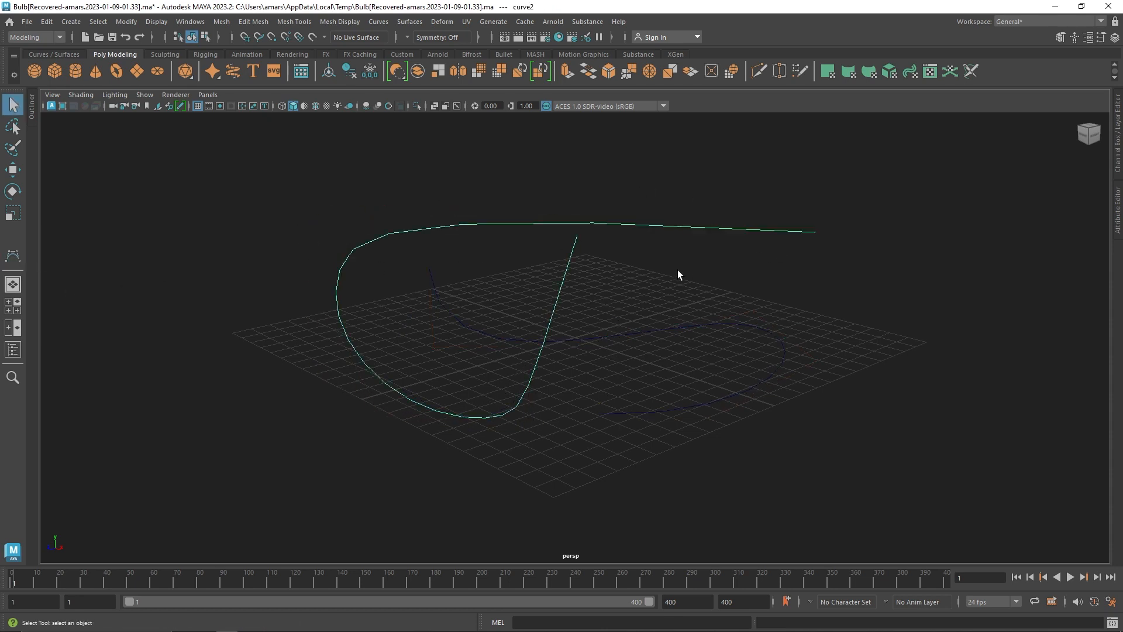
click(570, 299)
alt+drag(570, 299, 238, 133)
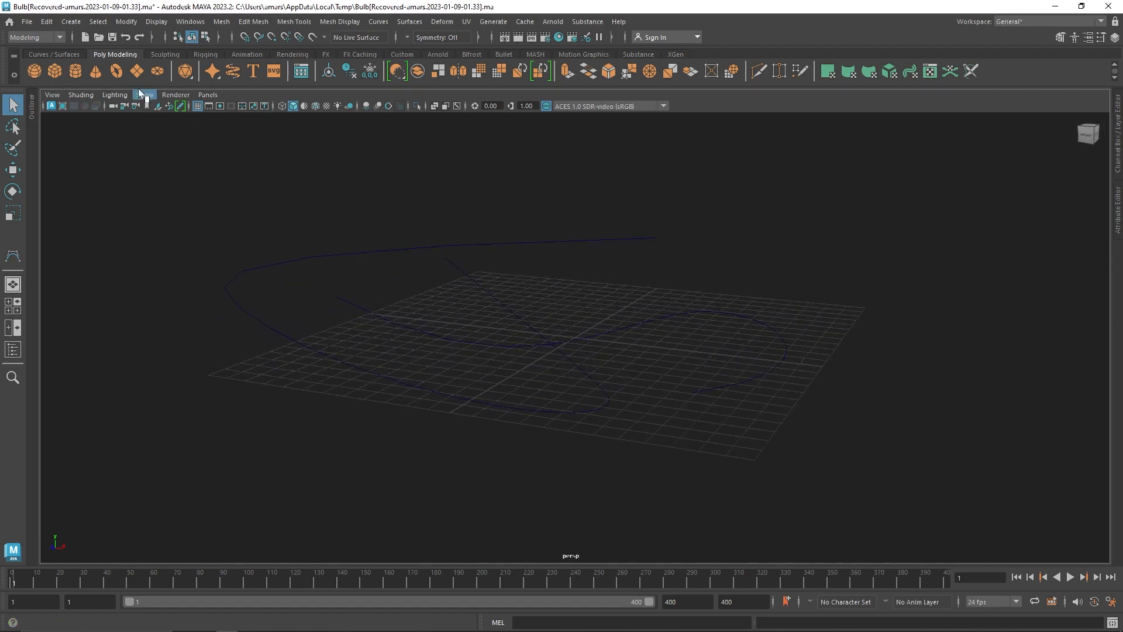
Step: Draw a third CV curve that loops across the grid and crosses the other two curves
click(13, 256)
click(710, 334)
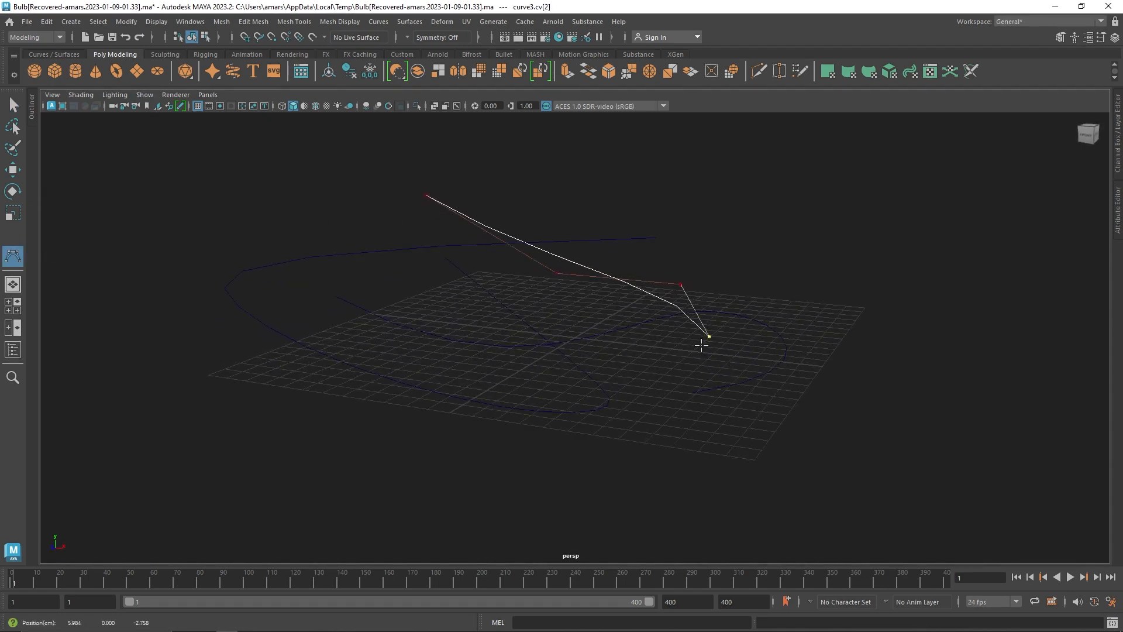
alt+drag(709, 333, 661, 354)
key(Return)
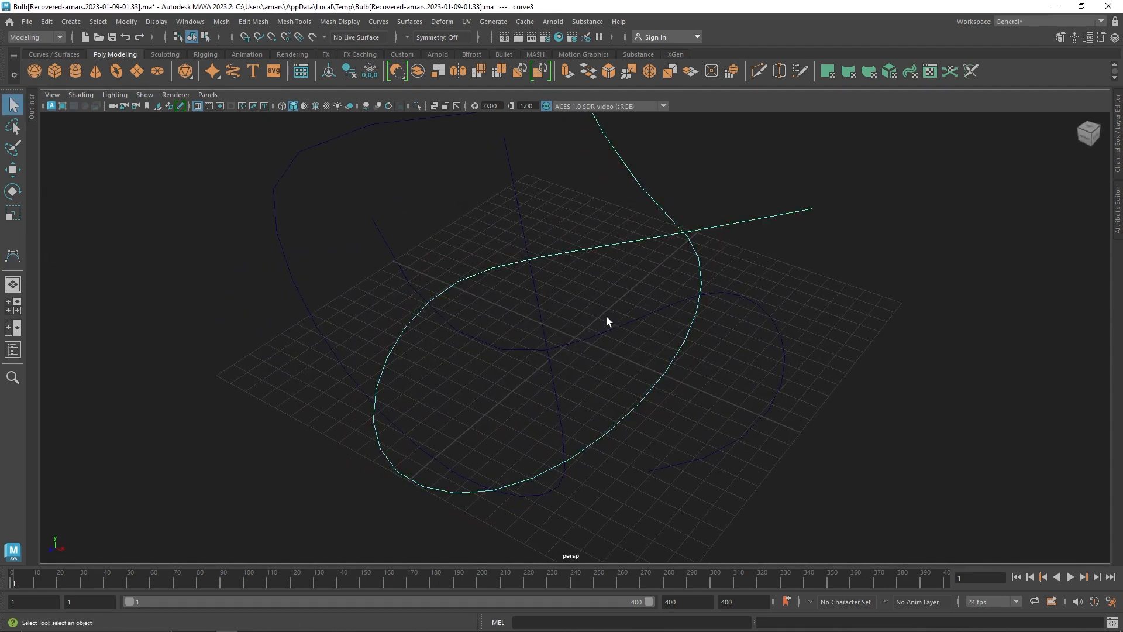
click(606, 317)
alt+drag(606, 317, 452, 227)
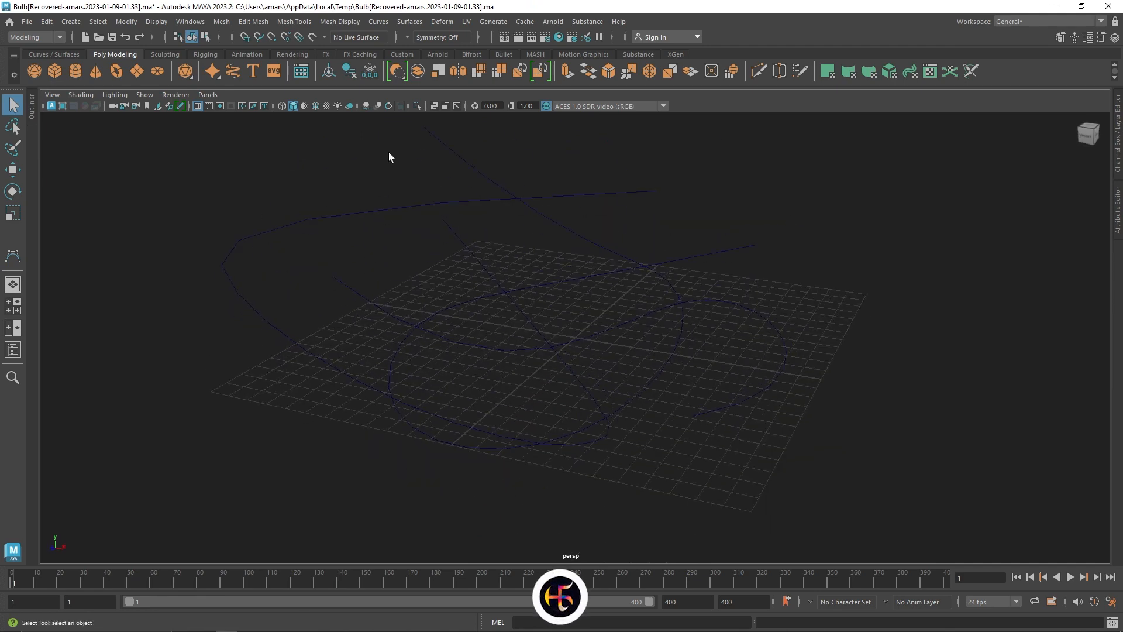
Step: Switch the viewport background to light grey and create a polygon sphere at the grid's centre
key(alt+b)
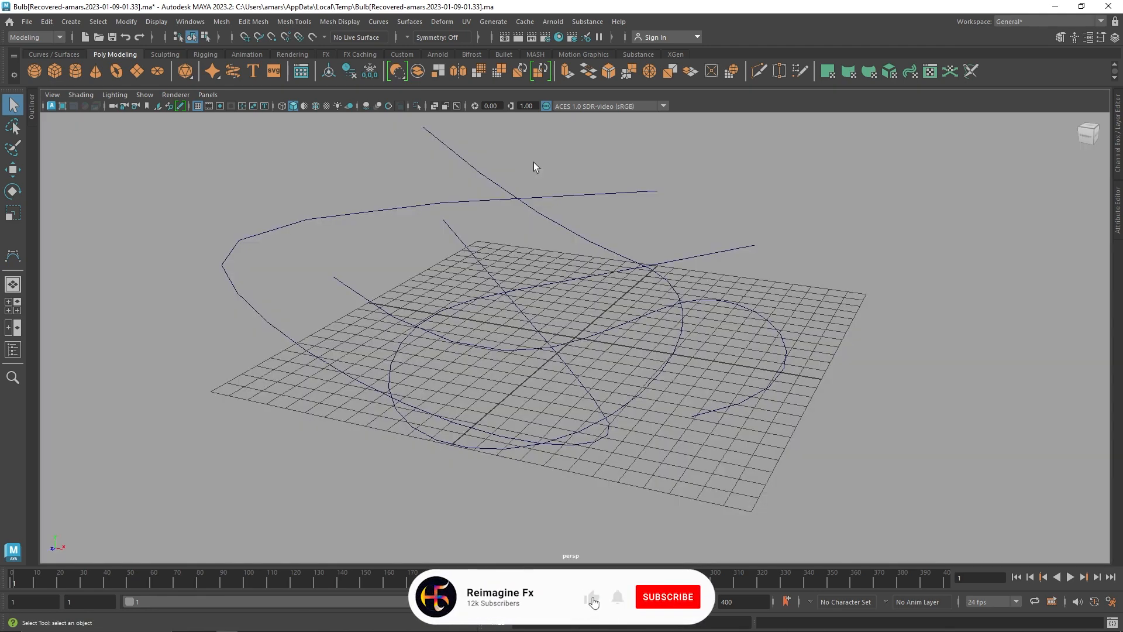
click(39, 71)
scroll(511, 309, down, 2)
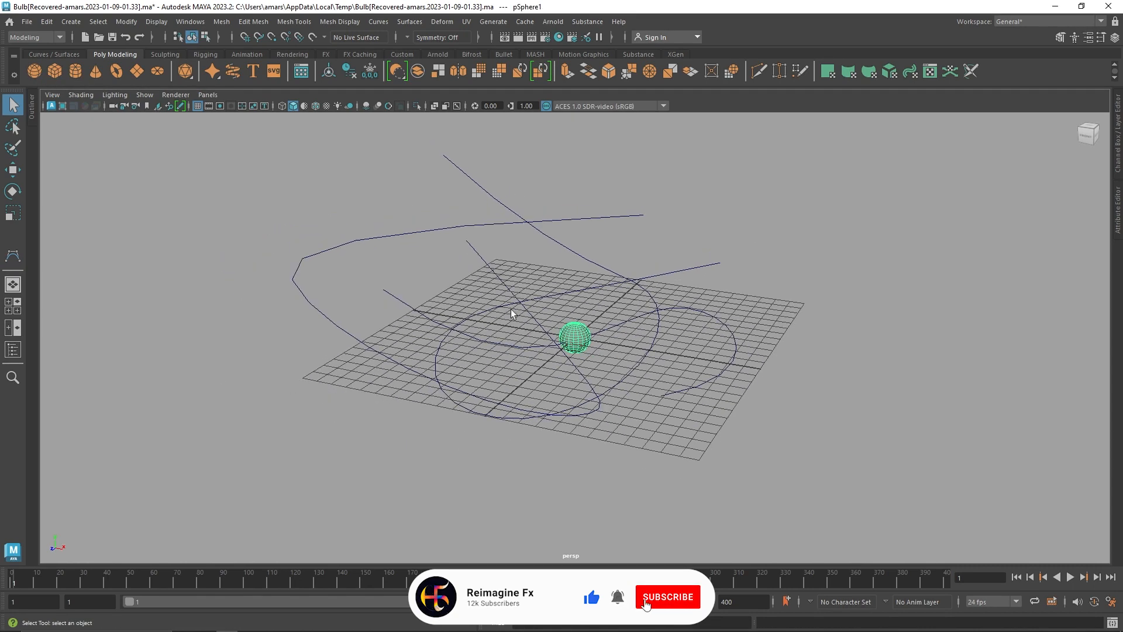
Step: Create a MASH network from the sphere and add a Curve node to it
click(528, 52)
click(35, 70)
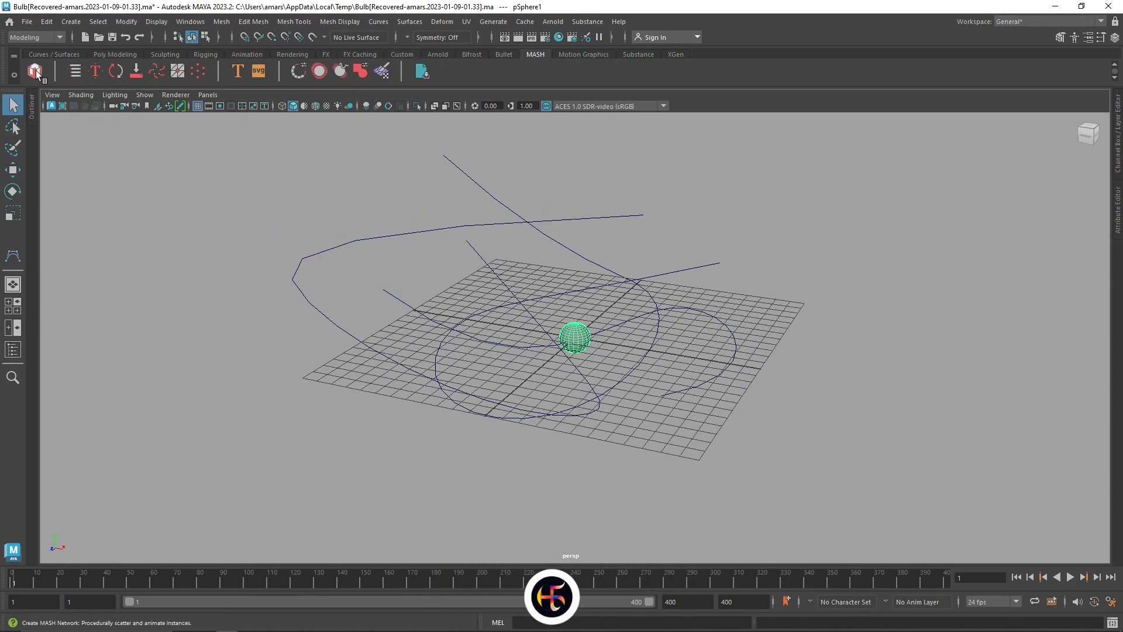
click(1118, 229)
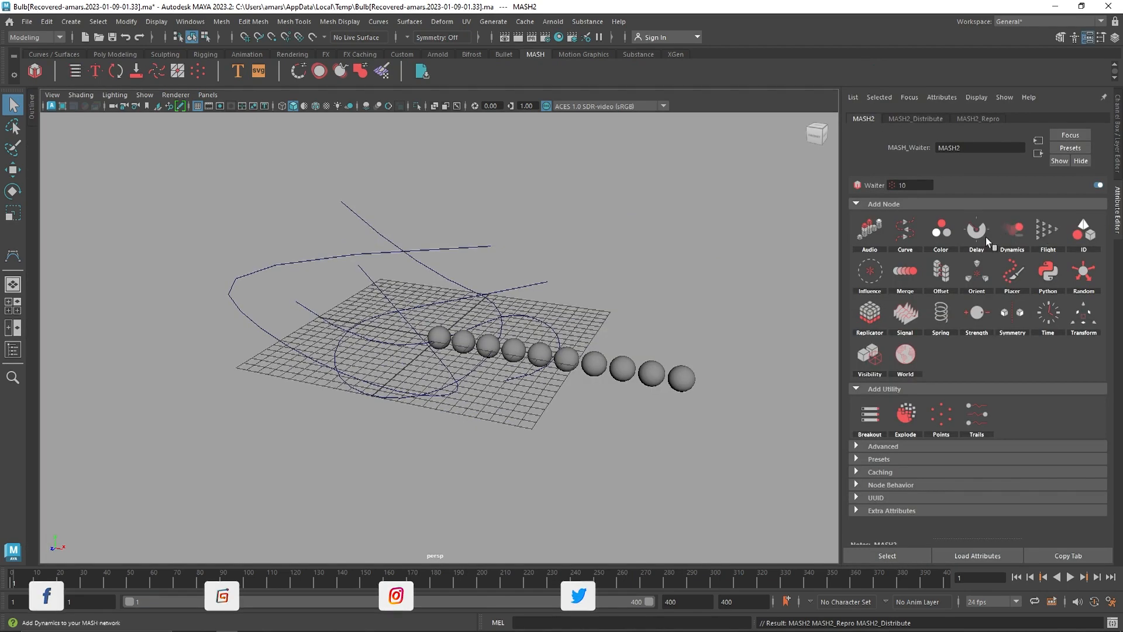
click(910, 236)
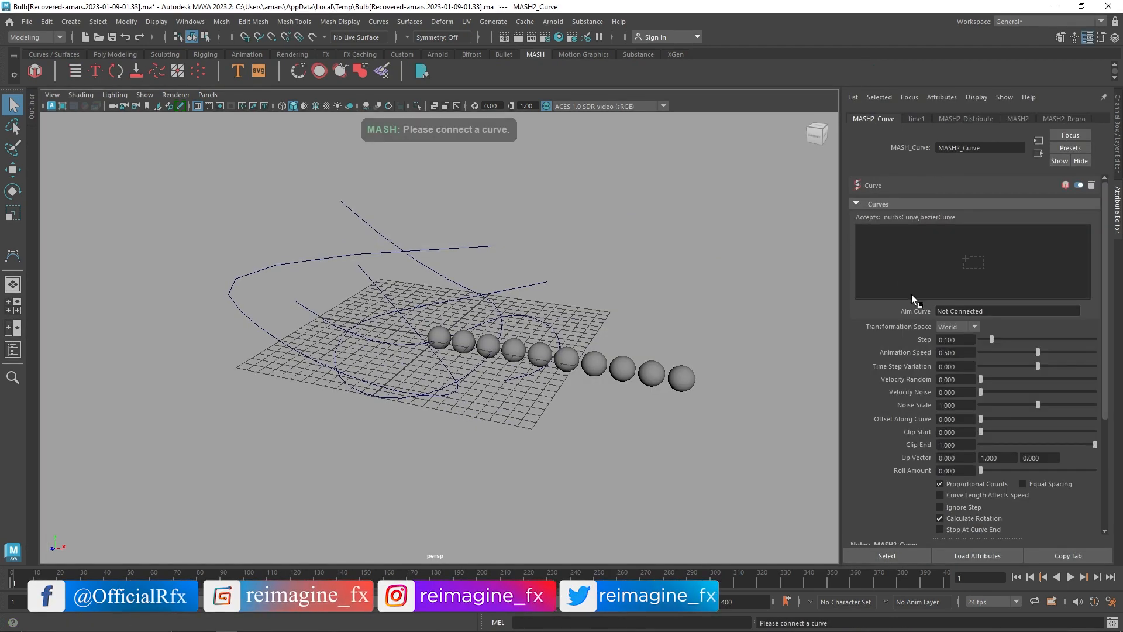
Step: Connect curve1, curve2 and curve3 as input curves of the MASH2 Curve node
click(29, 114)
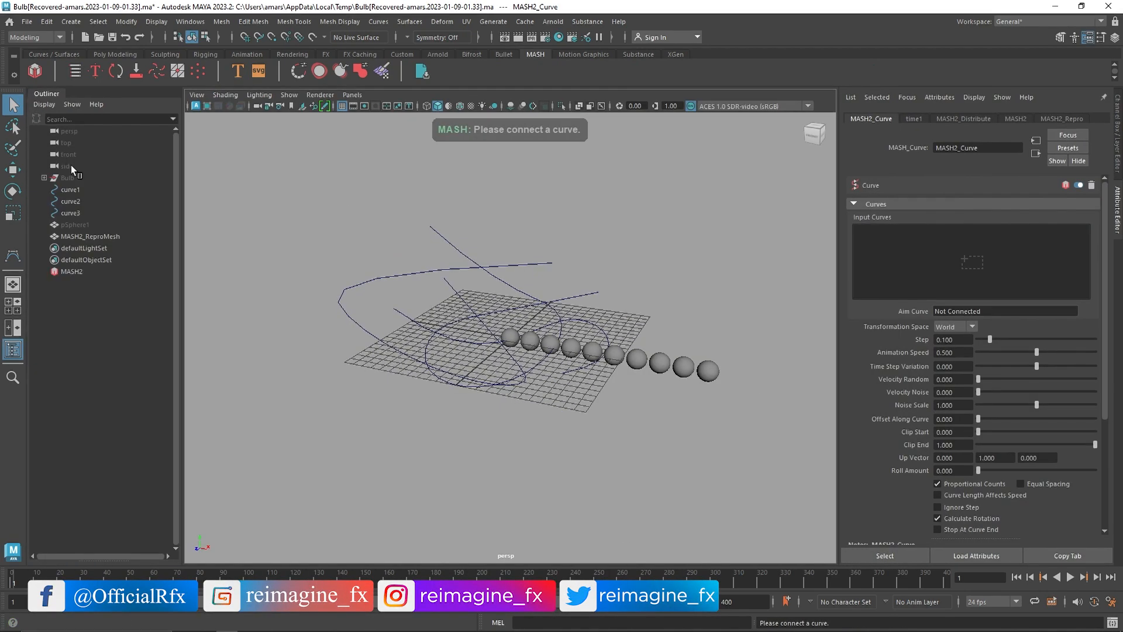
click(83, 191)
shift+click(82, 199)
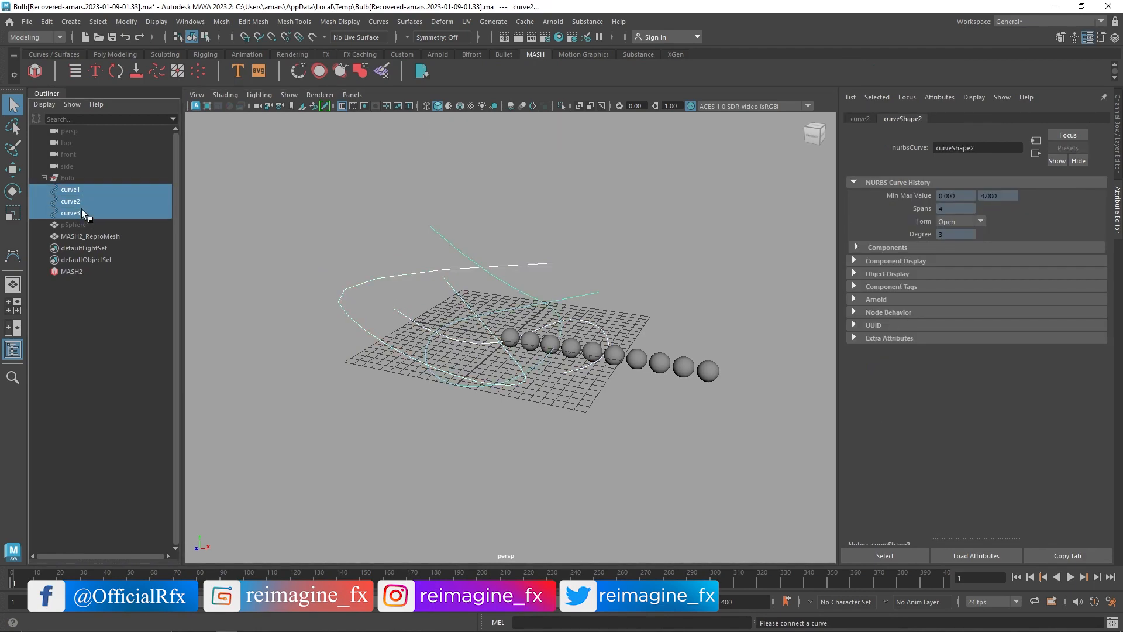
click(86, 271)
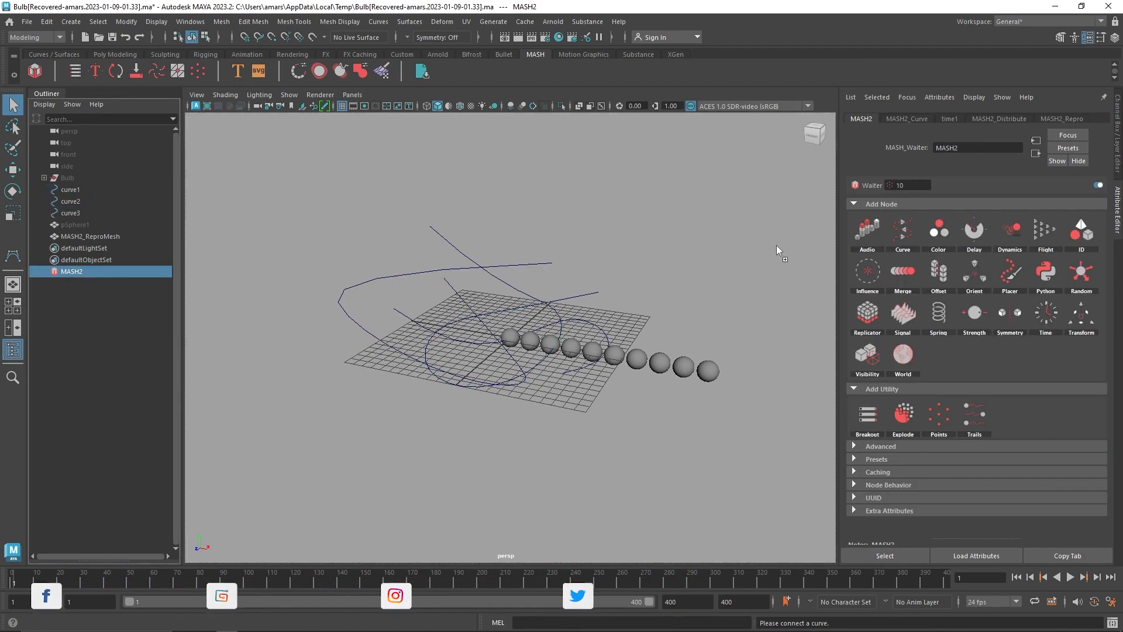
click(908, 119)
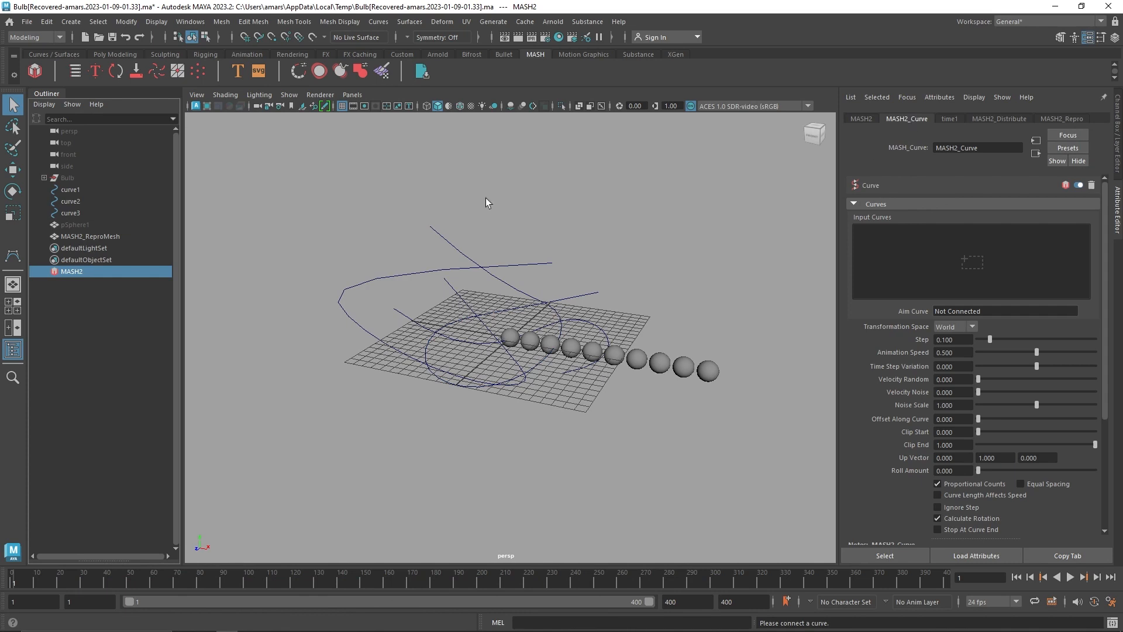
Step: Connect curve1, curve2 and curve3 as input curves of the MASH2 Curve node
drag(542, 238, 946, 257)
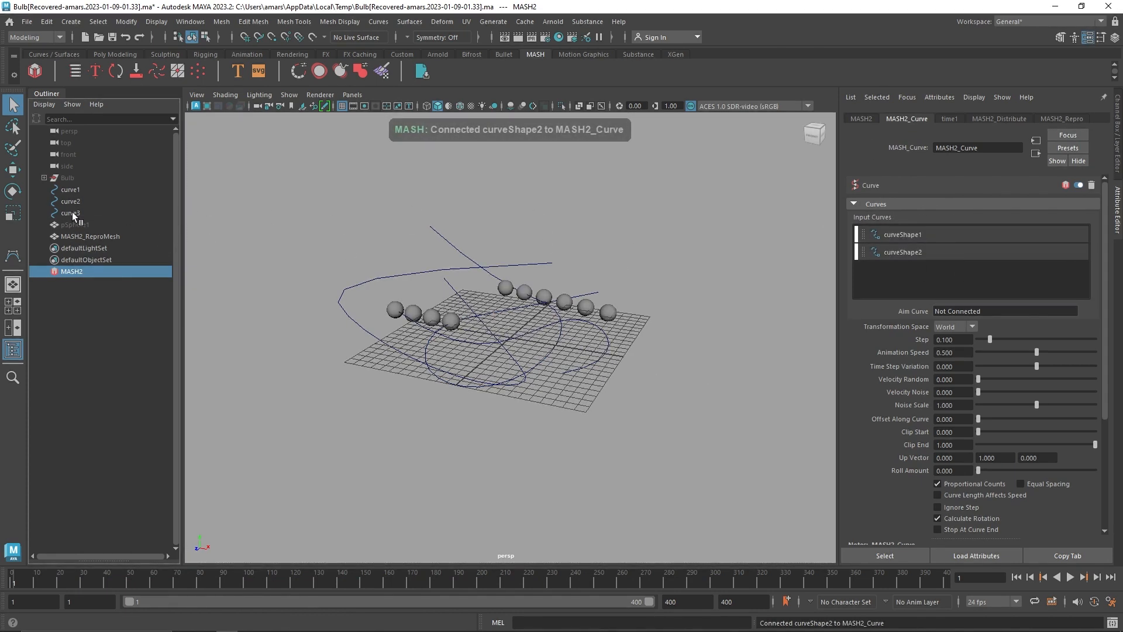
middle_drag(873, 261, 936, 281)
alt+drag(622, 301, 582, 305)
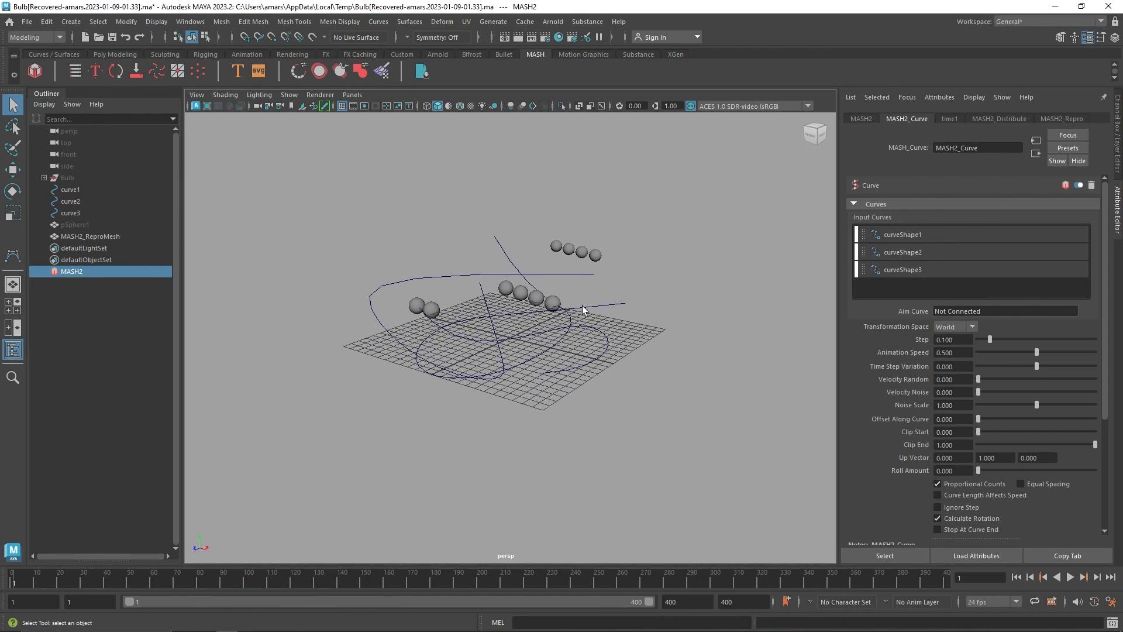
Step: Set the MASH2 Distribute node's Distance X to 0 and the Curve node's Step to 1
click(987, 118)
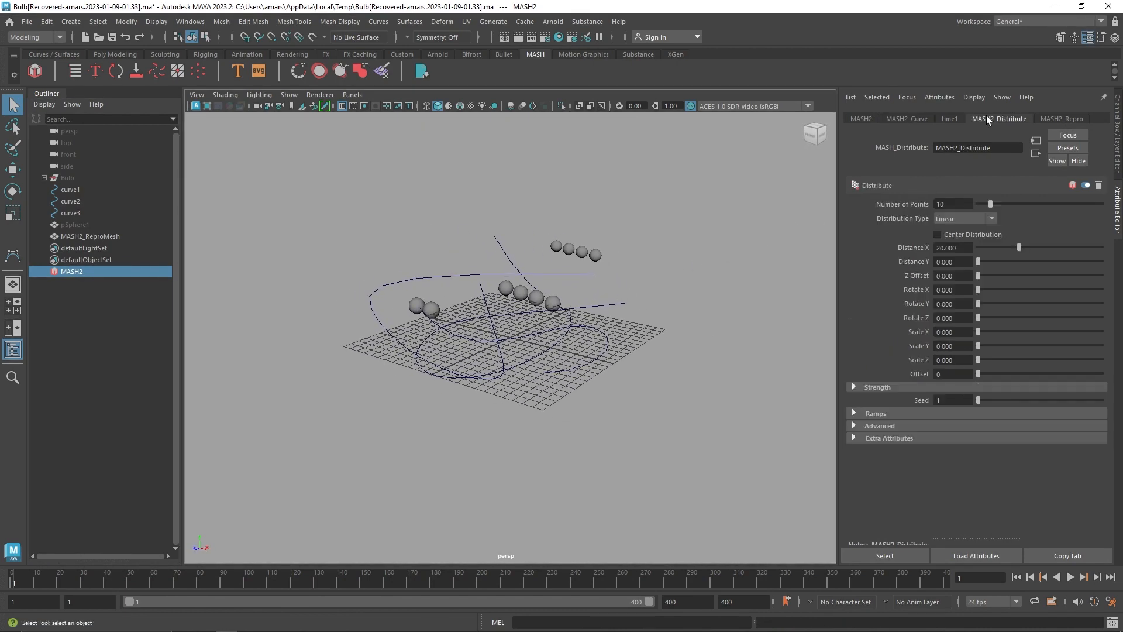
drag(1003, 247, 974, 247)
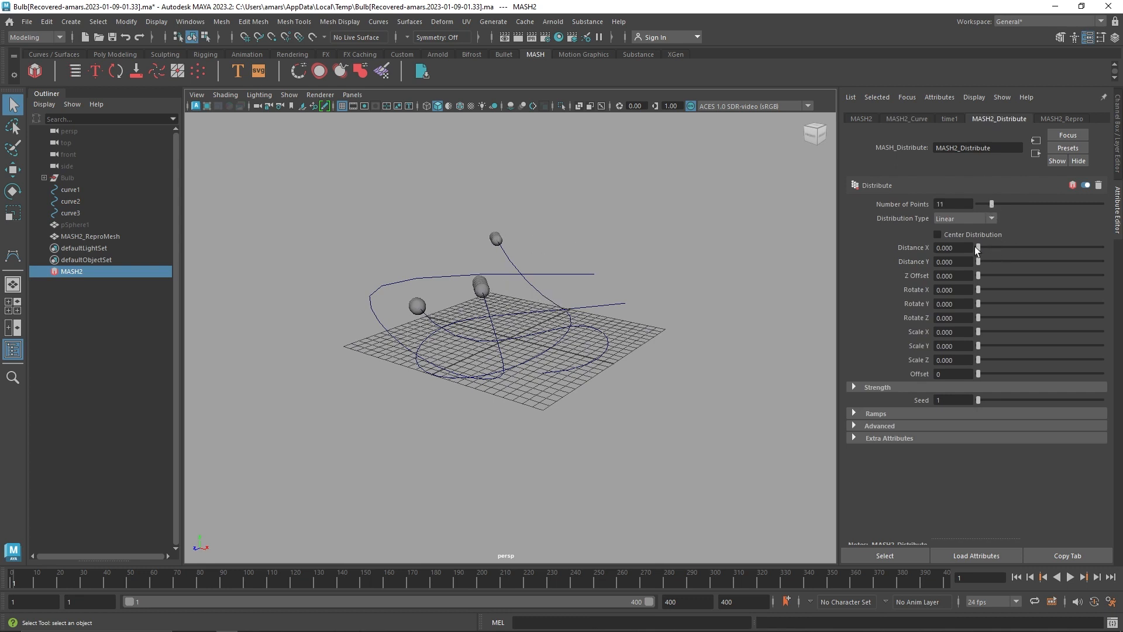
click(906, 119)
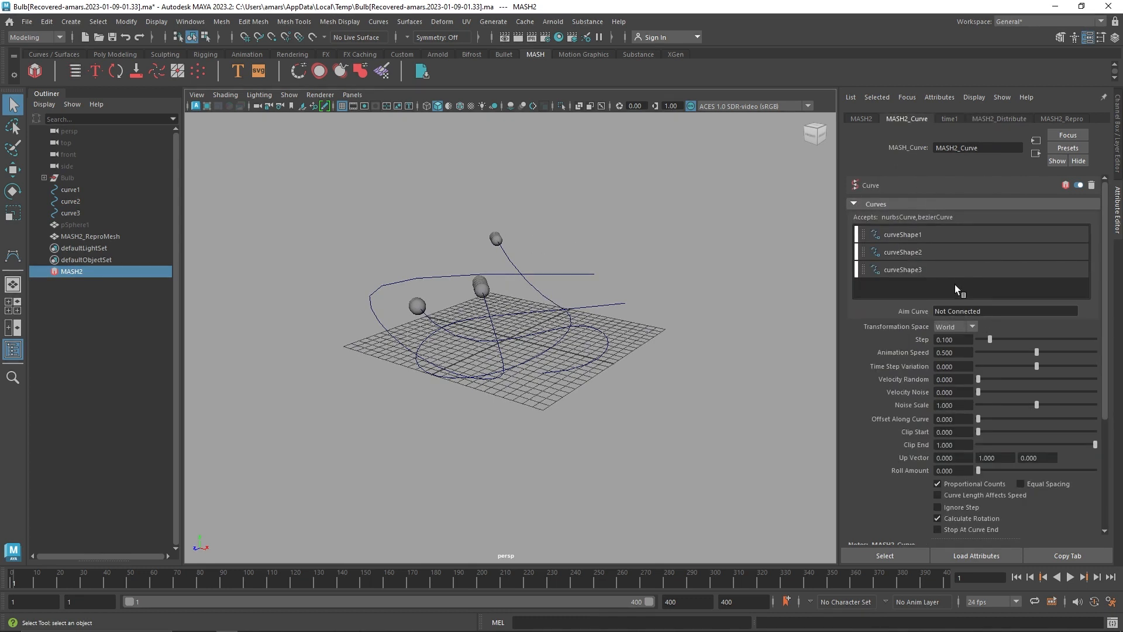
drag(1019, 342, 1113, 355)
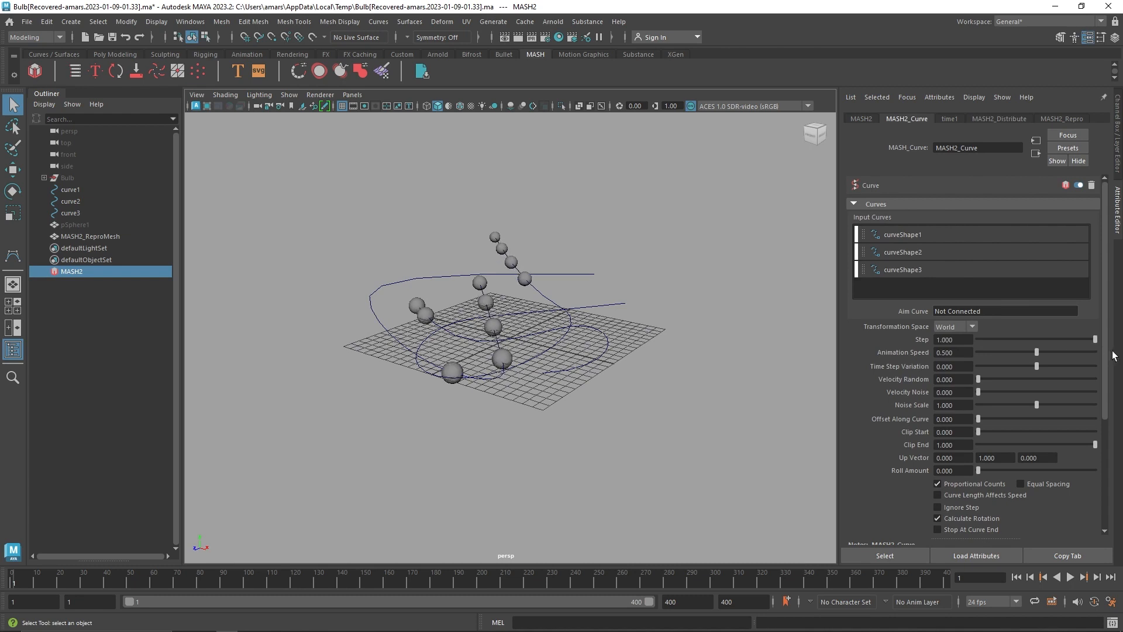
Step: Raise the Distribute node's Number of Points to 39 and the Curve node's Animation Speed to about 0.586
click(984, 120)
drag(996, 208, 1026, 202)
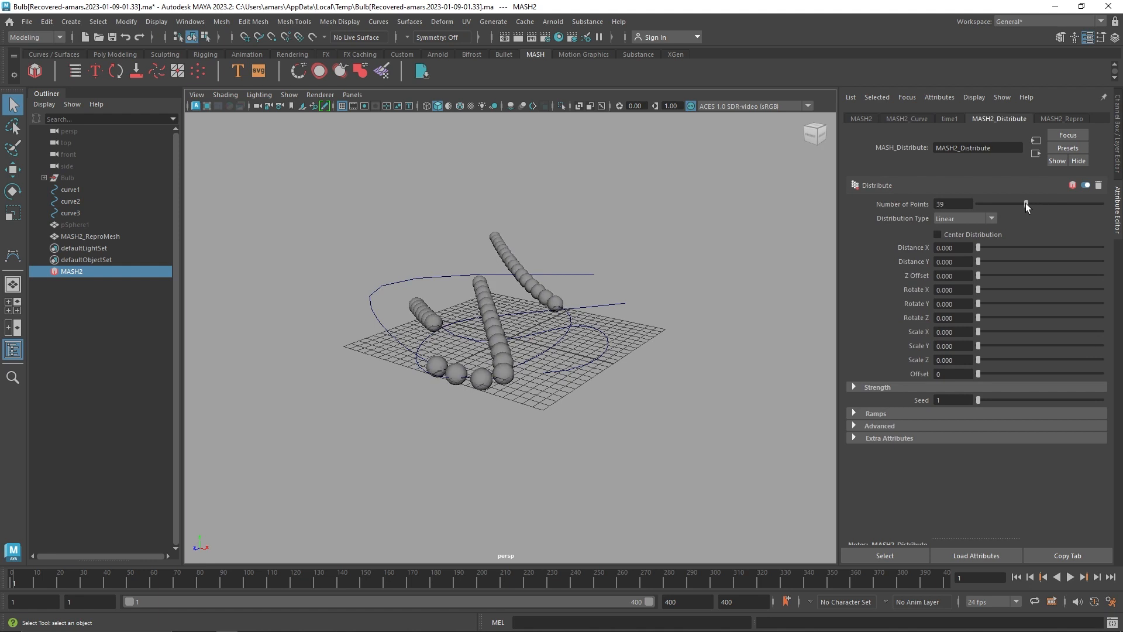
click(906, 119)
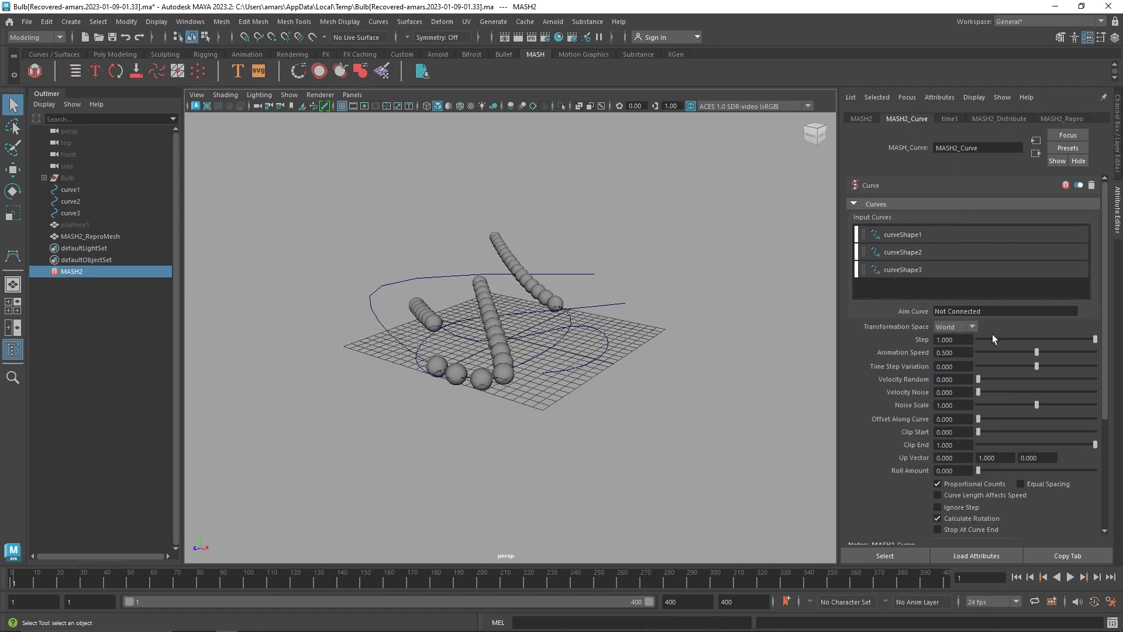
drag(1036, 352, 1030, 352)
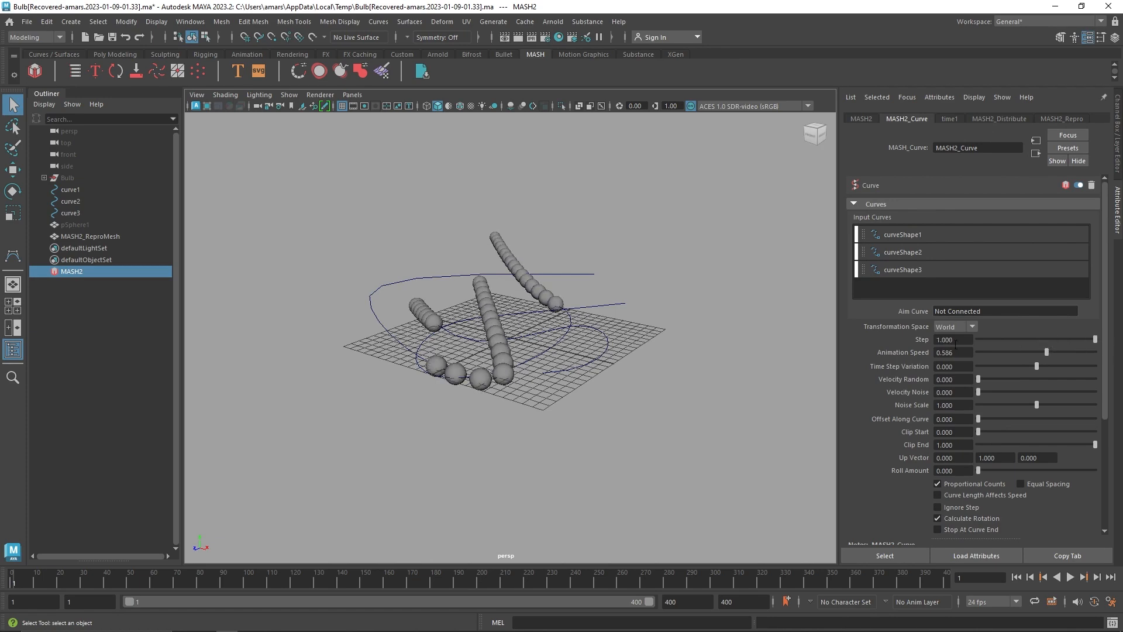
Step: Set the Curve node's Step to 2 and raise it further to about 2.828 to spread the spheres along the curves
alt+drag(643, 319, 496, 380)
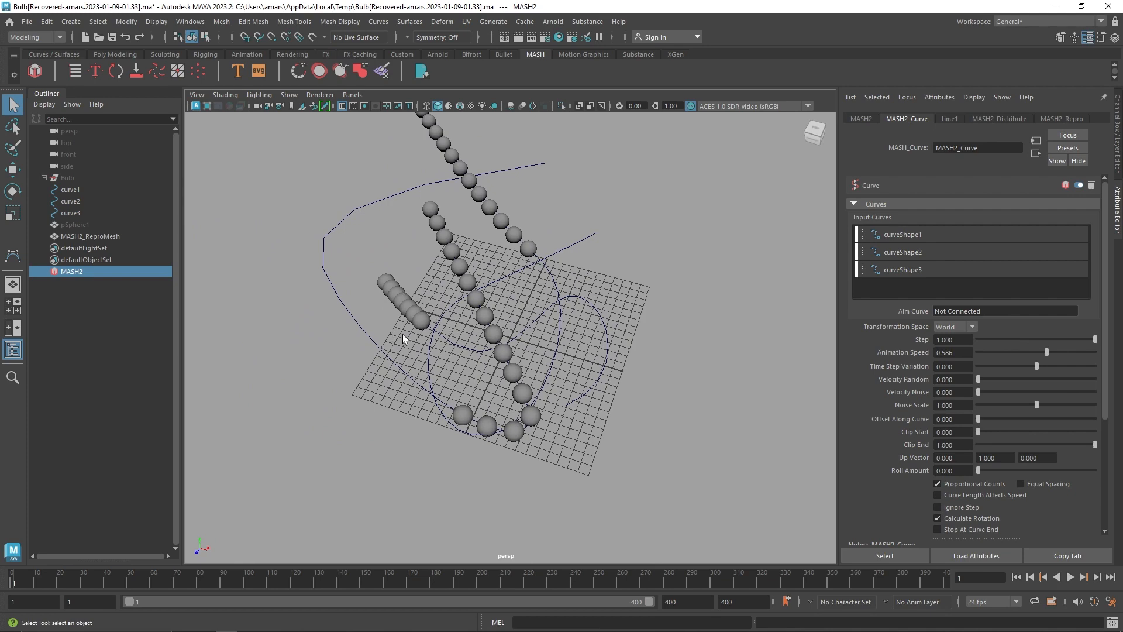
text(2)
click(949, 353)
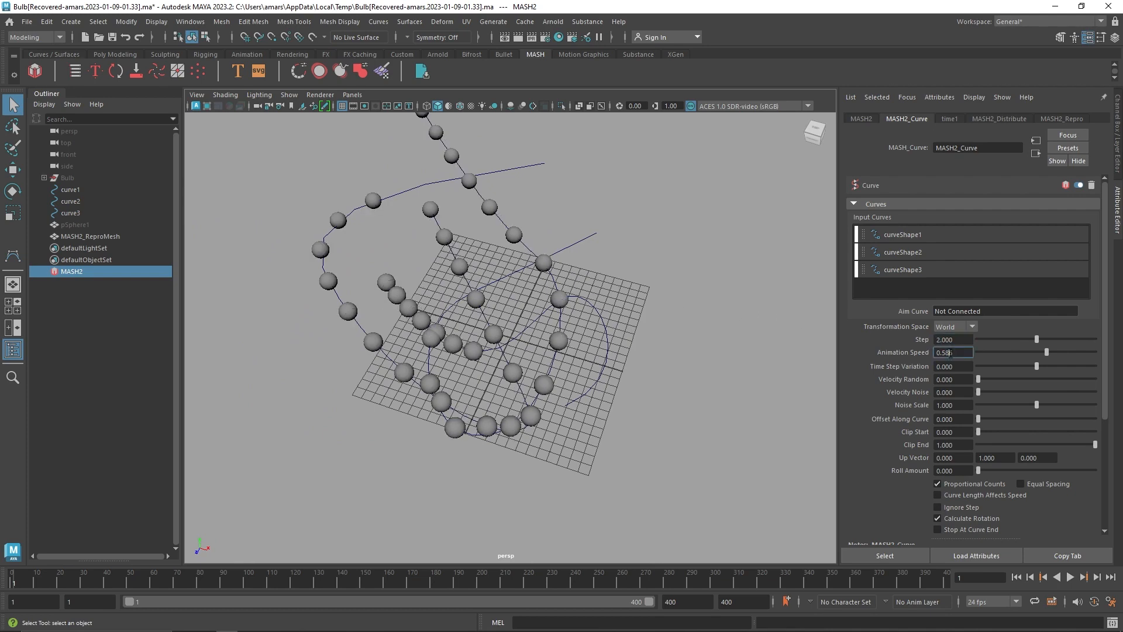
mouse_move(725, 338)
alt+mouse_down()
mouse_move(660, 326)
mouse_move(713, 331)
alt+mouse_up()
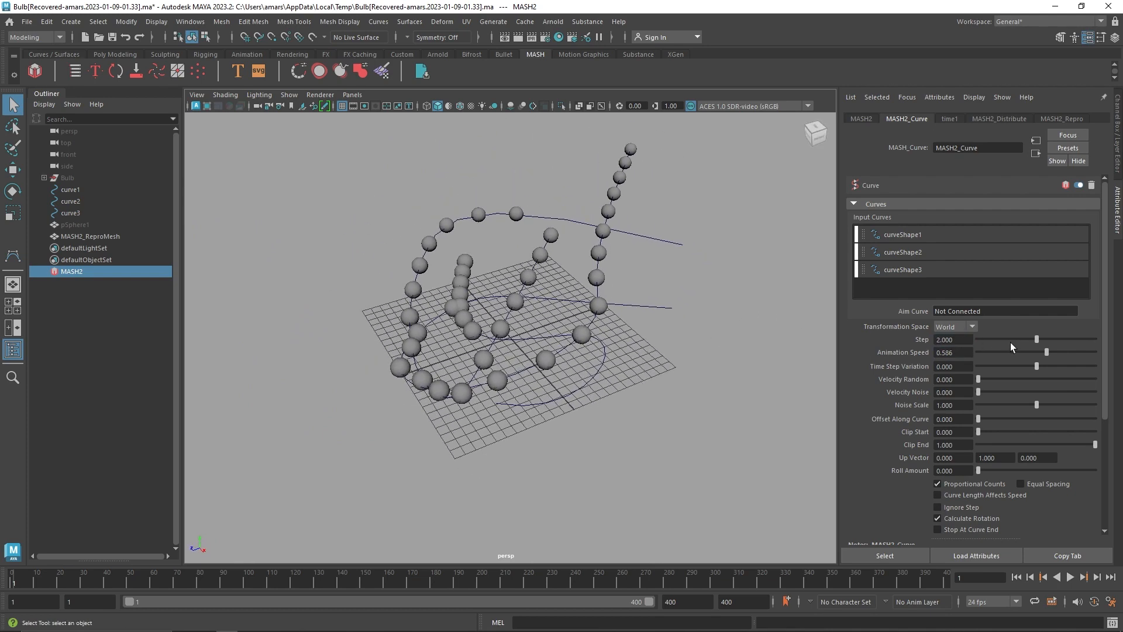
drag(1000, 339, 1063, 345)
Step: Play and stop the animation to examine how the spheres travel along the three curves
click(1070, 577)
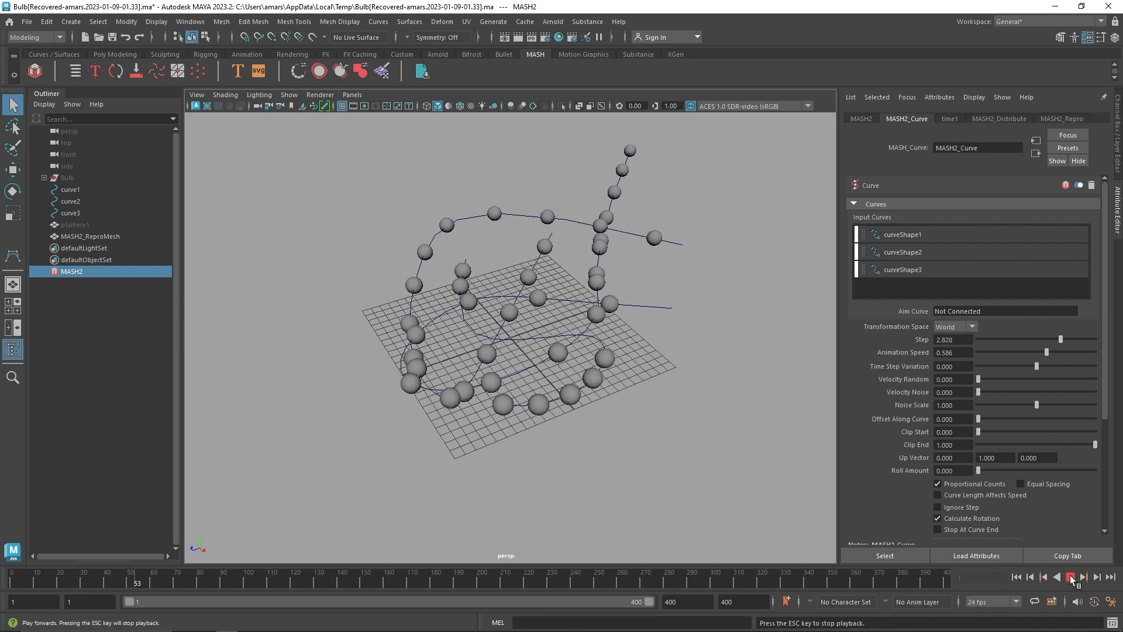
click(1071, 579)
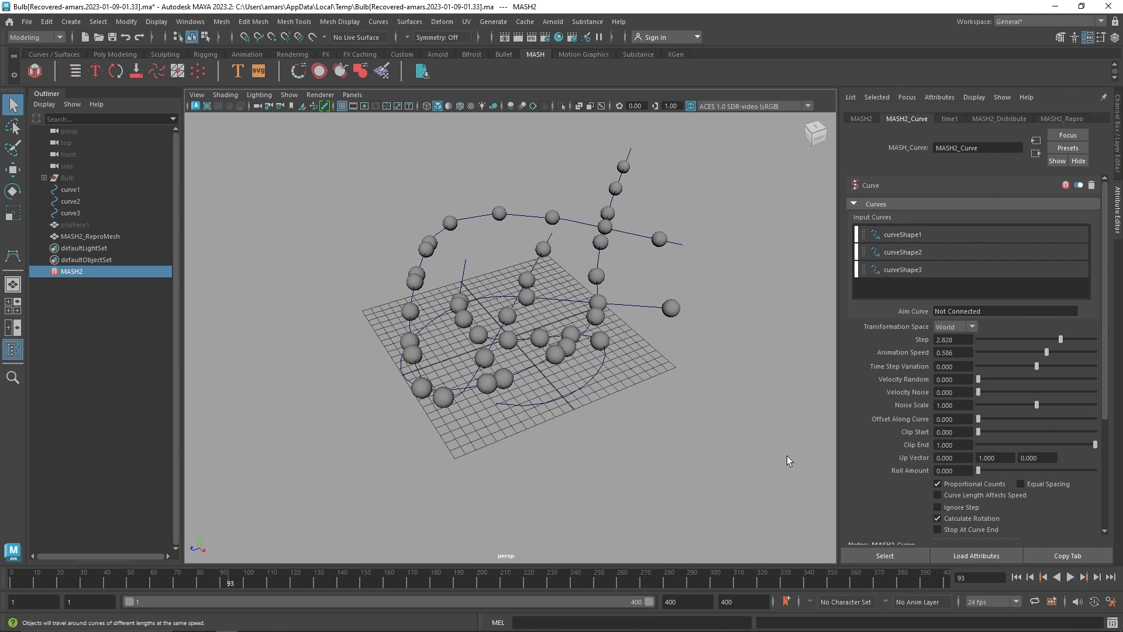
alt+drag(458, 323, 415, 297)
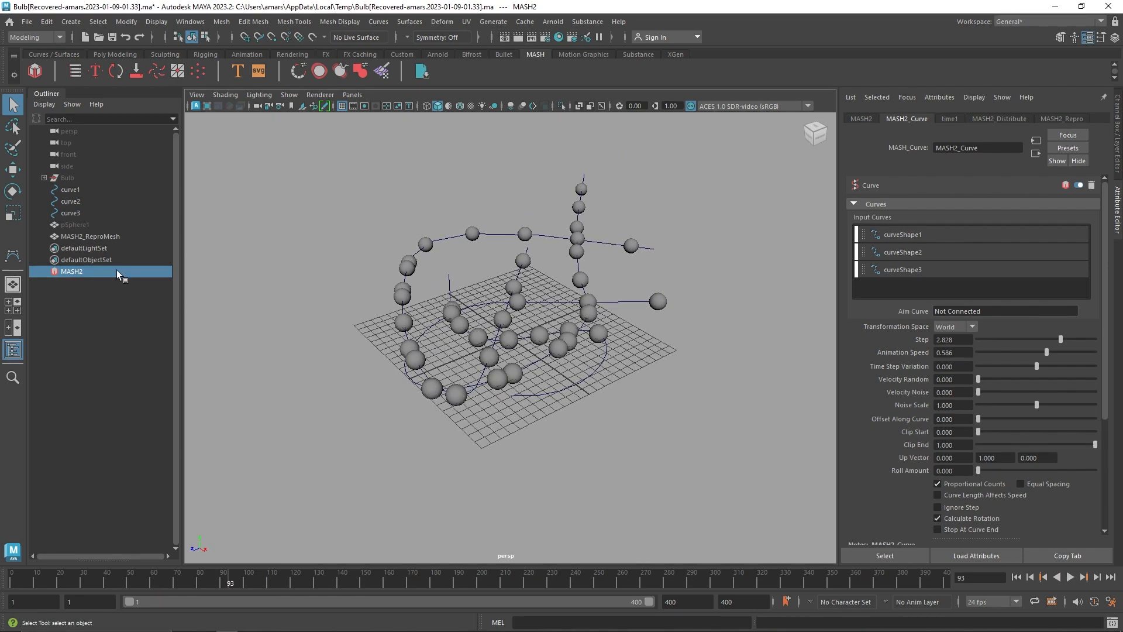
Step: Delete the MASH2 network, its instanced mesh, the source sphere and all three curves, keeping the hidden Bulb group
key(Delete)
key(Delete)
click(85, 188)
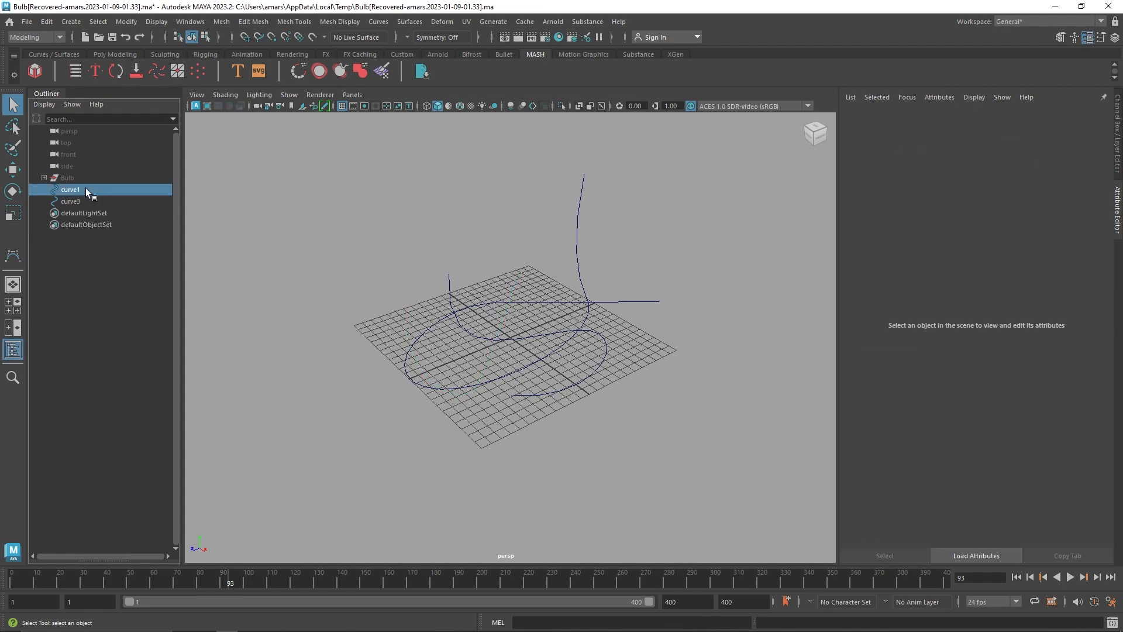
key(Delete)
click(84, 188)
key(Delete)
Step: Draw a wide sagging U-shaped curve with five CVs in the front view using the CV Curve tool
click(117, 54)
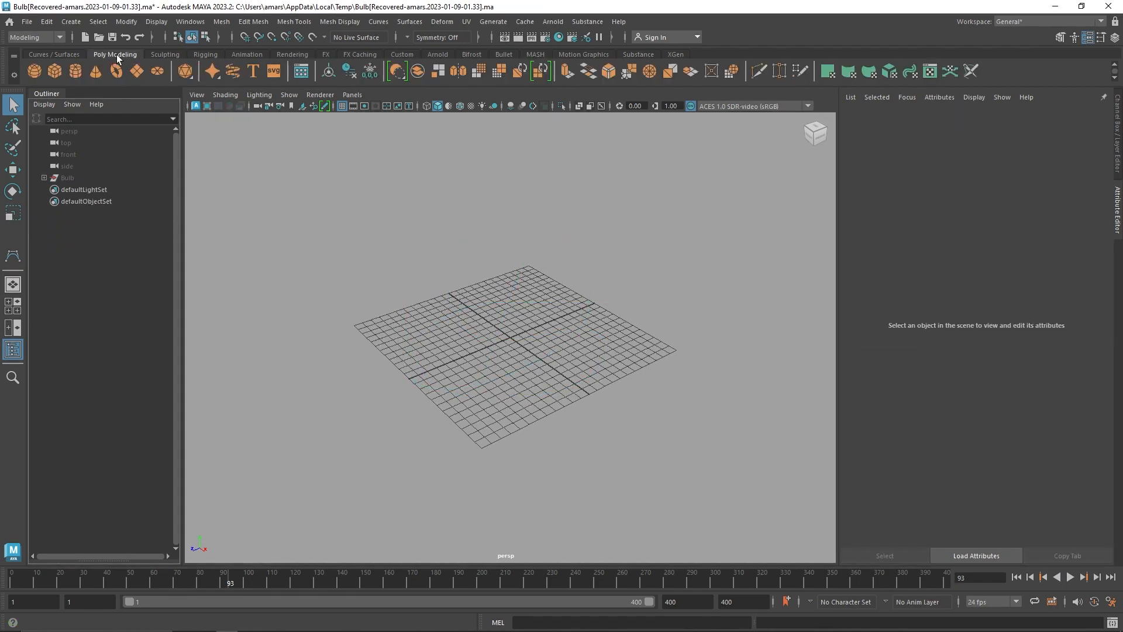
alt+drag(341, 164, 391, 206)
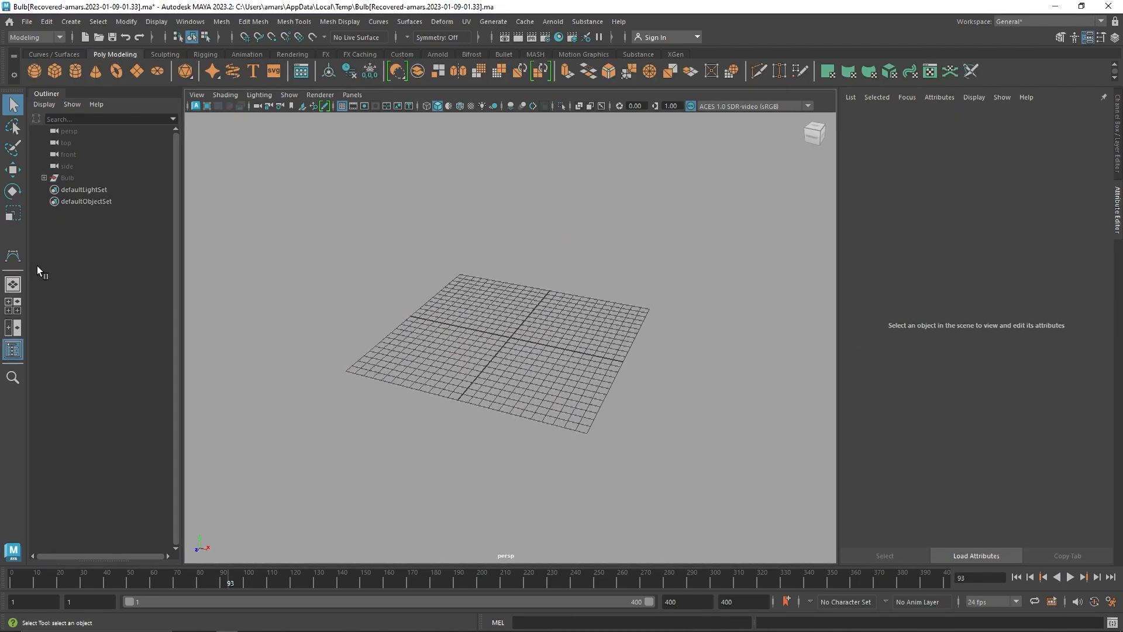
click(19, 257)
key(space)
key(space)
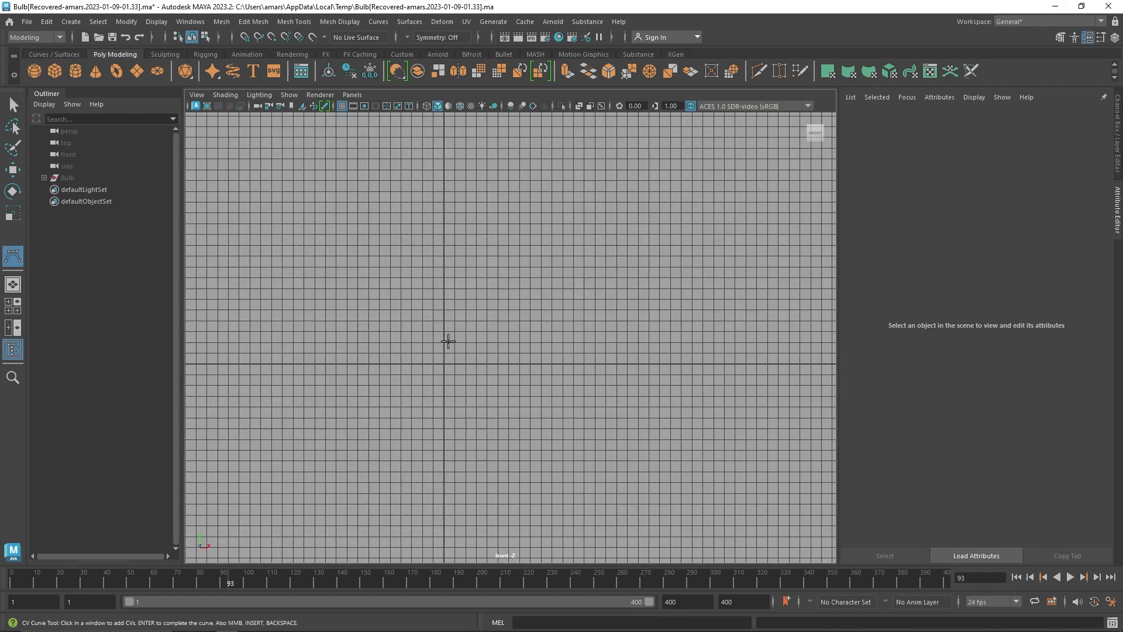
alt+middle_drag(426, 330, 480, 340)
click(399, 252)
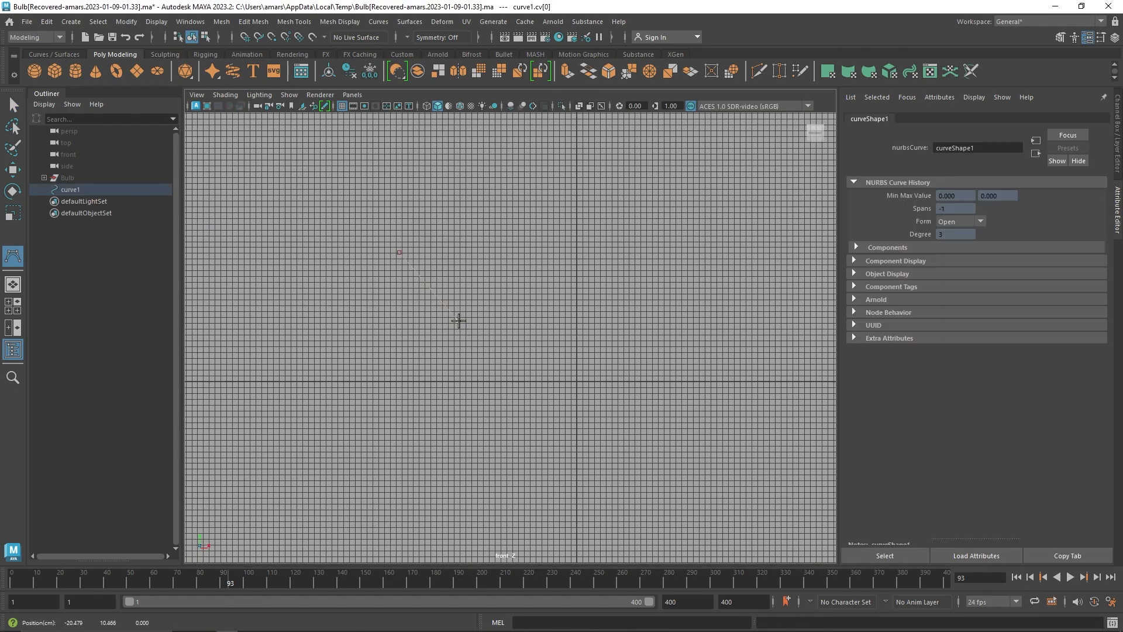
click(462, 323)
click(594, 348)
click(738, 329)
click(800, 249)
alt+middle_drag(774, 311, 702, 345)
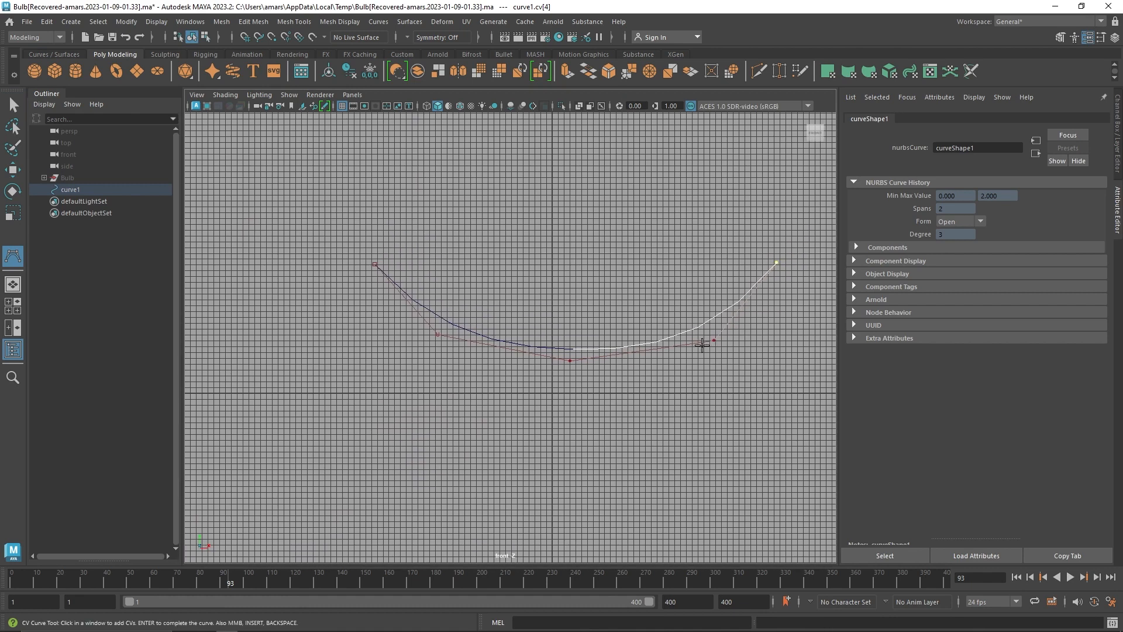
key(q)
Step: Move the curve's right end CV outward and slightly up, and raise the CV next to it
right_drag(688, 315, 654, 268)
drag(756, 241, 789, 249)
key(w)
click(710, 340)
click(712, 339)
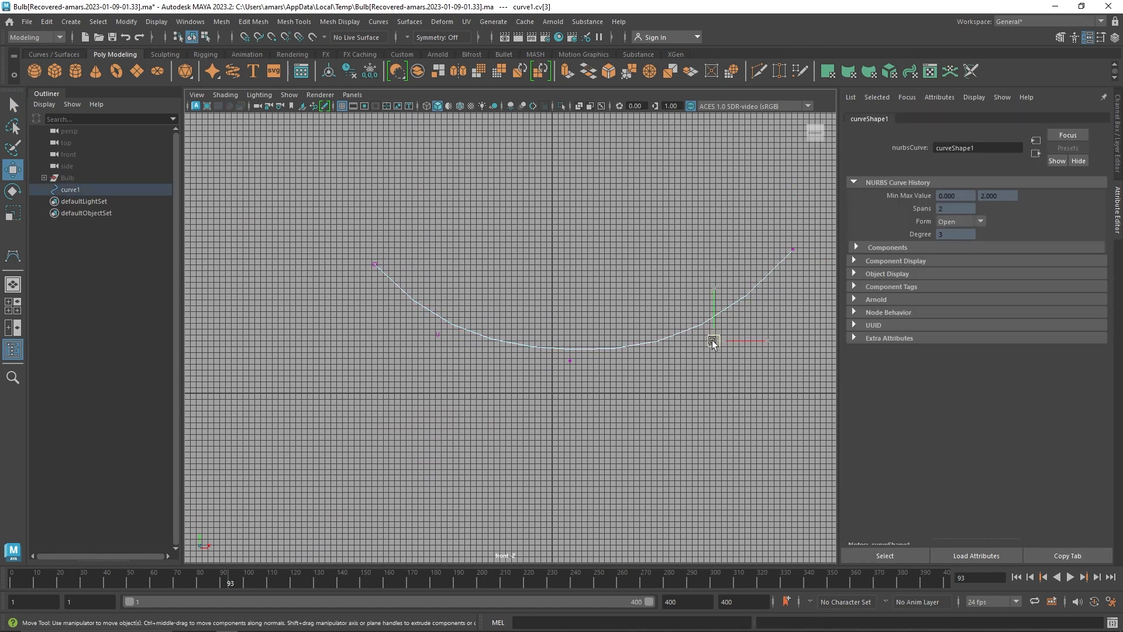
drag(711, 339, 707, 330)
Step: Center the curve's lowest CV near the vertical axis and shift the two left CVs outward
click(570, 369)
click(570, 362)
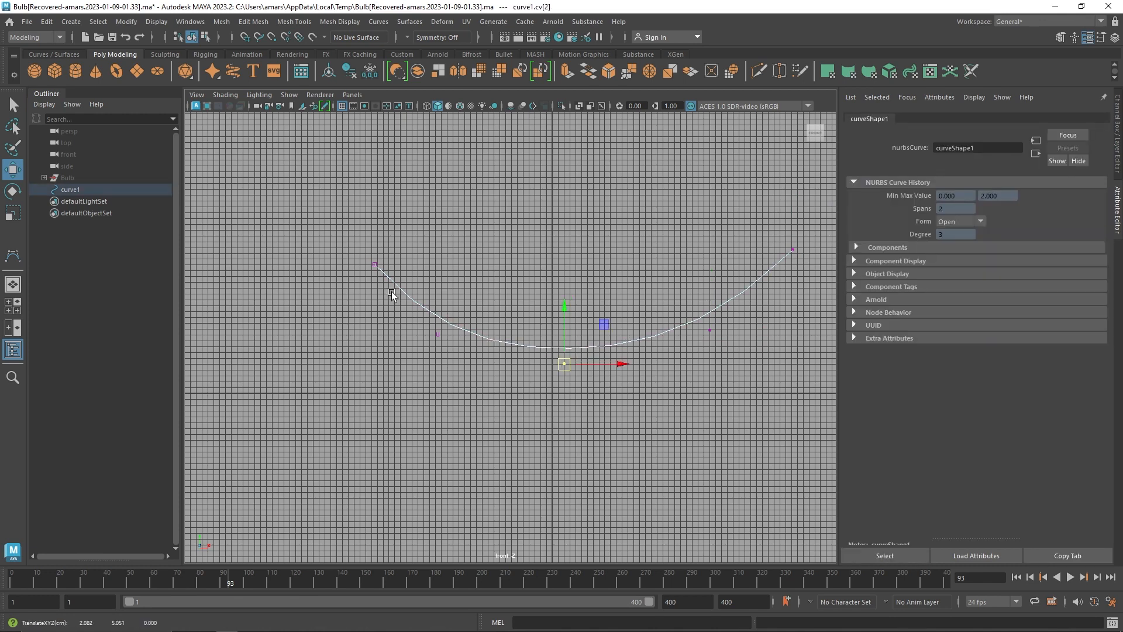
drag(357, 260, 451, 350)
drag(407, 299, 369, 288)
click(559, 364)
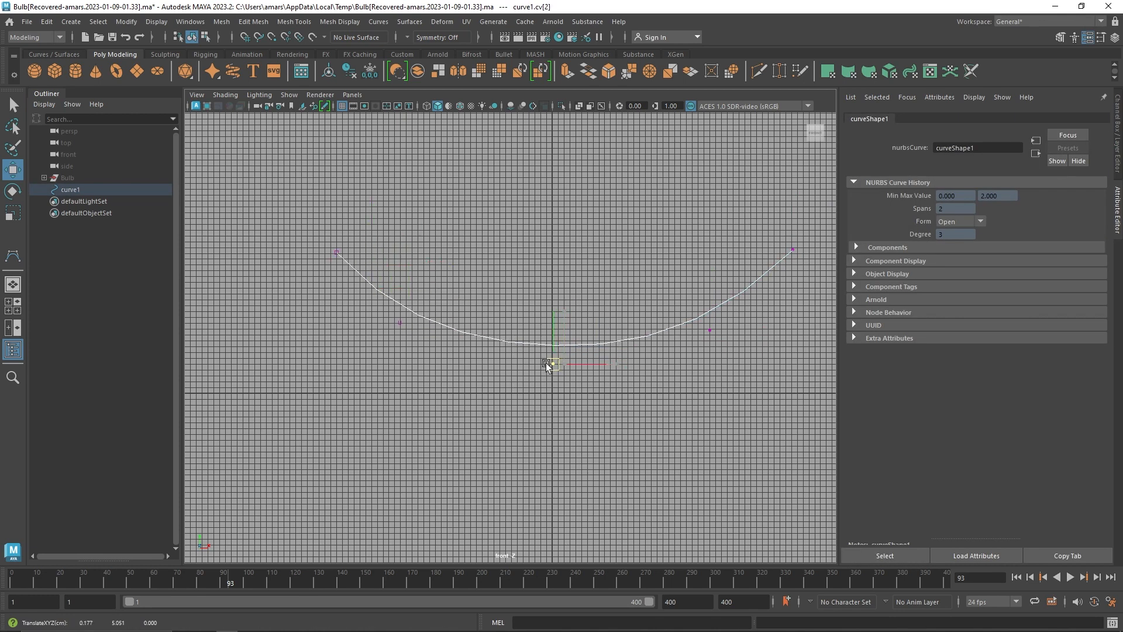
Step: Select the whole curve in object mode in the perspective view and scale it down uniformly to roughly the grid's width
key(space)
key(space)
alt+drag(707, 210, 681, 223)
right_drag(485, 262, 544, 219)
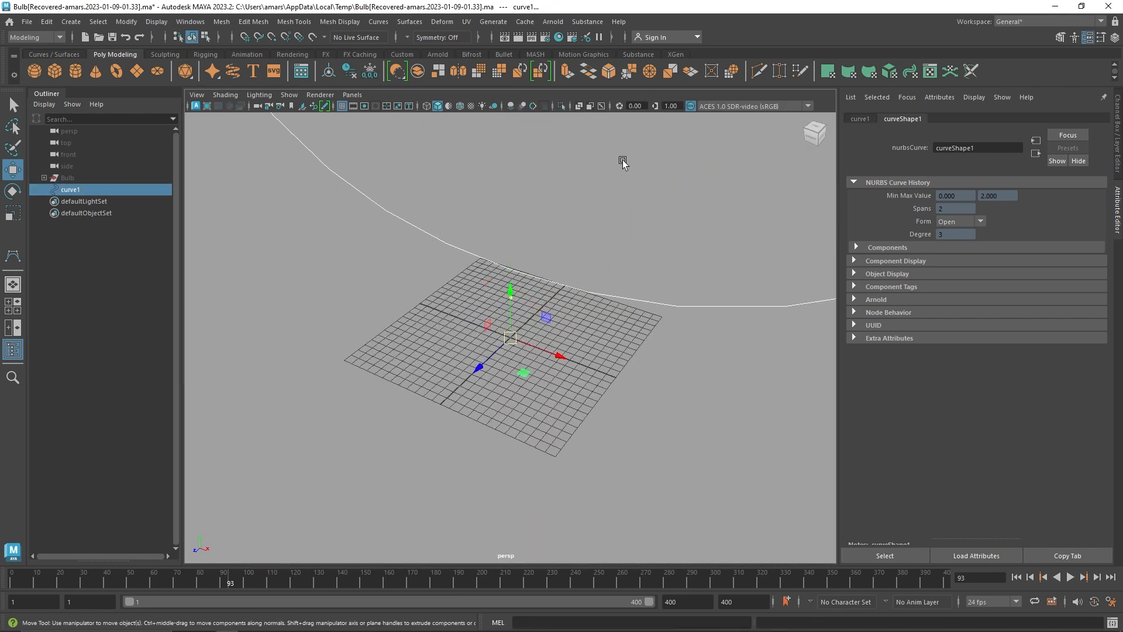
click(623, 159)
scroll(547, 286, down, 5)
alt+drag(546, 316, 559, 294)
click(559, 295)
key(r)
drag(510, 338, 501, 303)
scroll(581, 350, up, 4)
click(506, 345)
key(w)
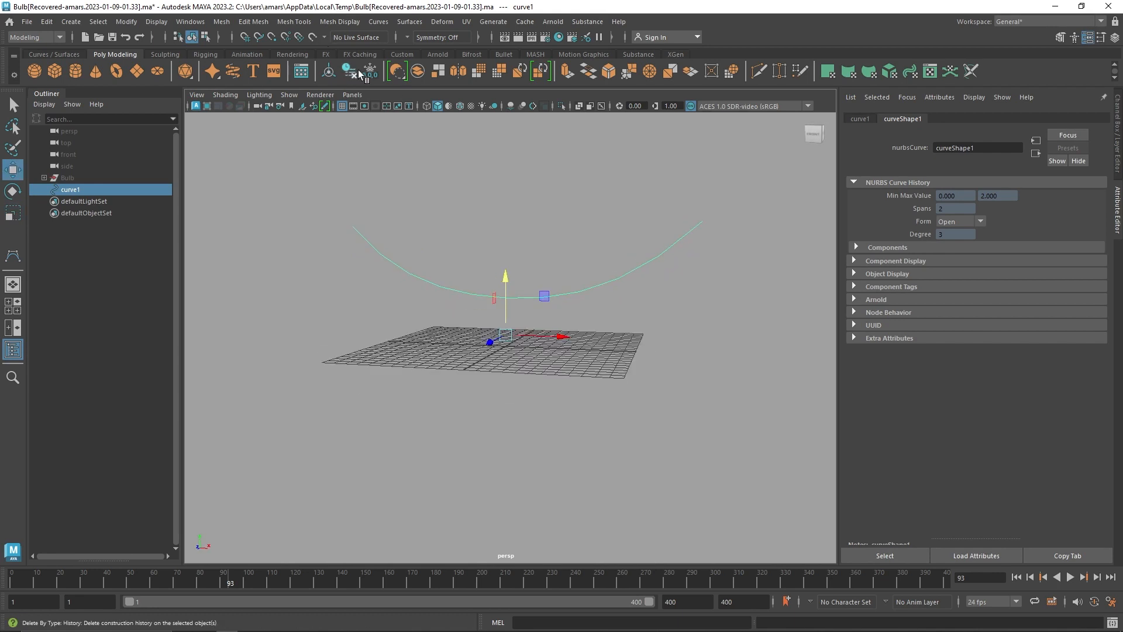
click(379, 198)
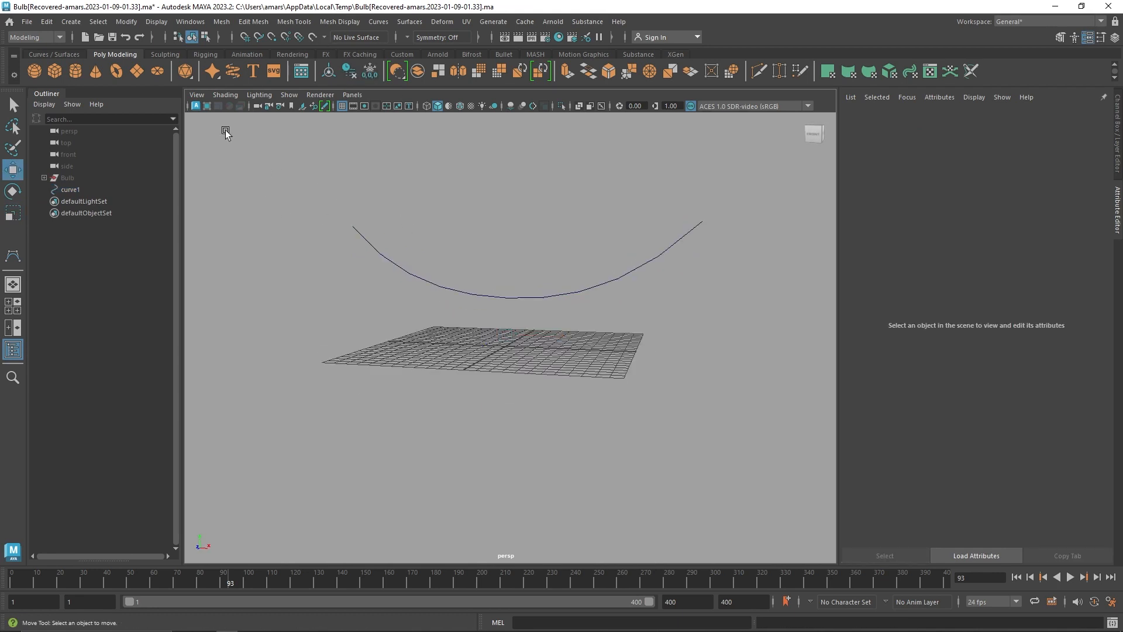
Step: Unhide the Bulb group and frame the bulb model in the perspective view
click(55, 178)
key(f)
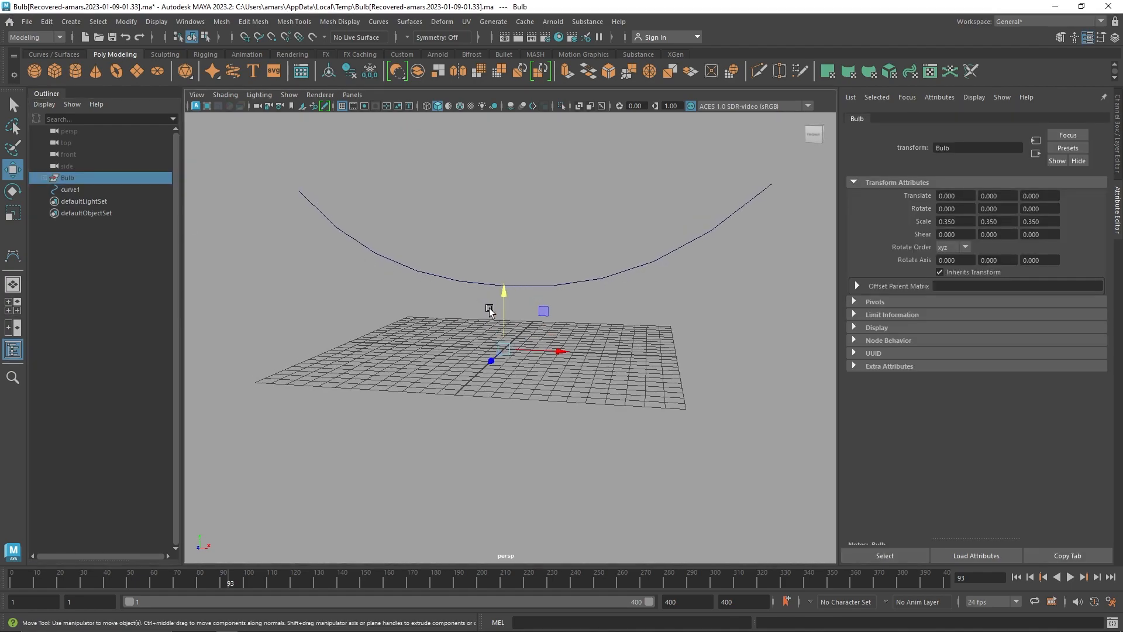
key(shift+h)
click(569, 331)
scroll(495, 276, up, 5)
alt+drag(494, 276, 466, 258)
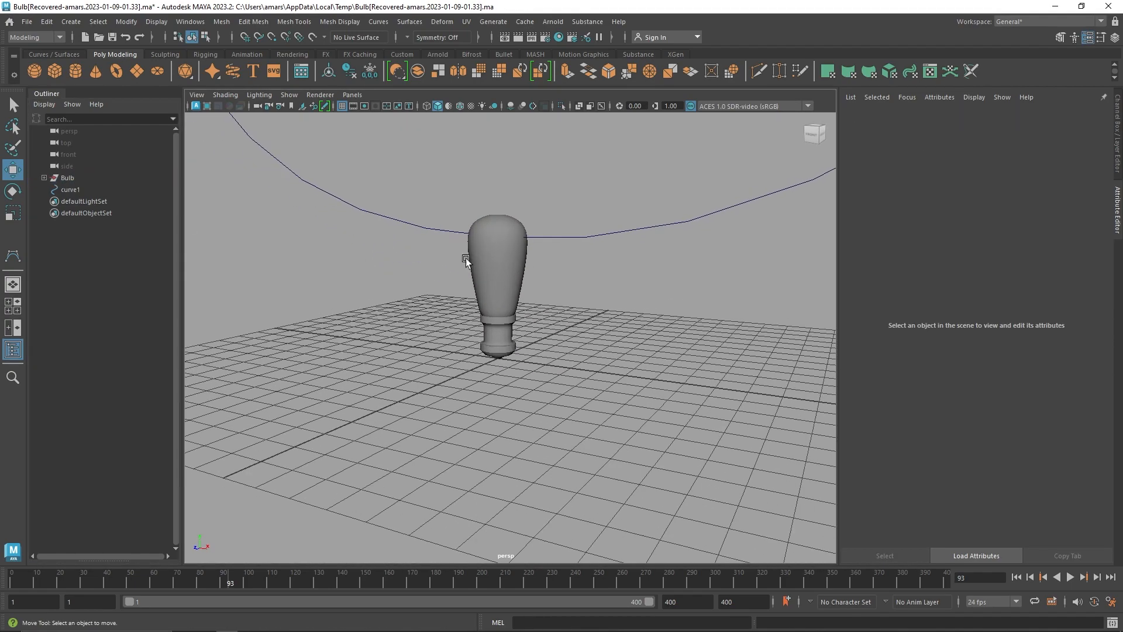
scroll(526, 283, up, 3)
alt+middle_drag(538, 282, 539, 339)
scroll(539, 339, up, 2)
mouse_move(544, 341)
alt+mouse_down()
mouse_move(574, 339)
mouse_move(520, 331)
mouse_move(544, 322)
alt+mouse_up()
Step: Select the bulb's Glass mesh to examine how the bulb is split into glass and base parts
click(495, 300)
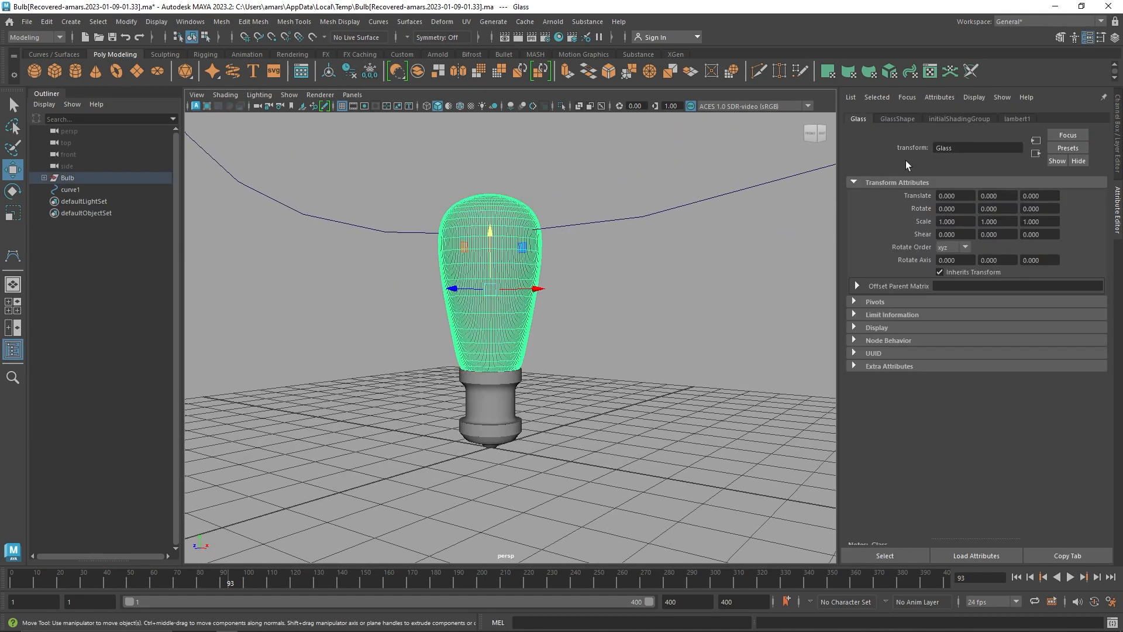
click(405, 142)
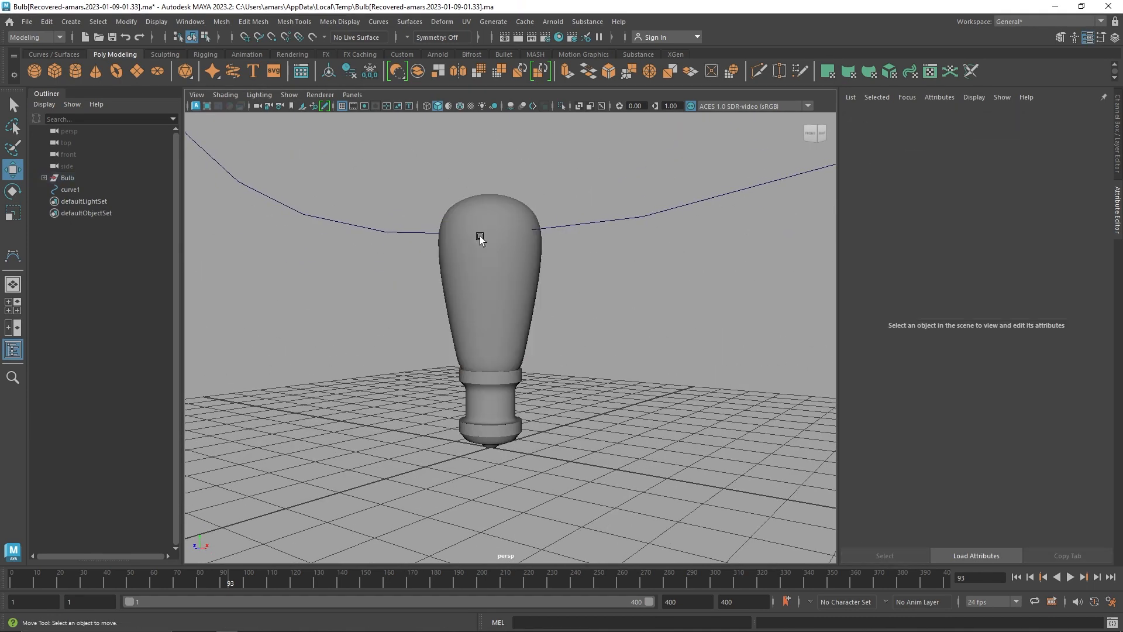
click(491, 325)
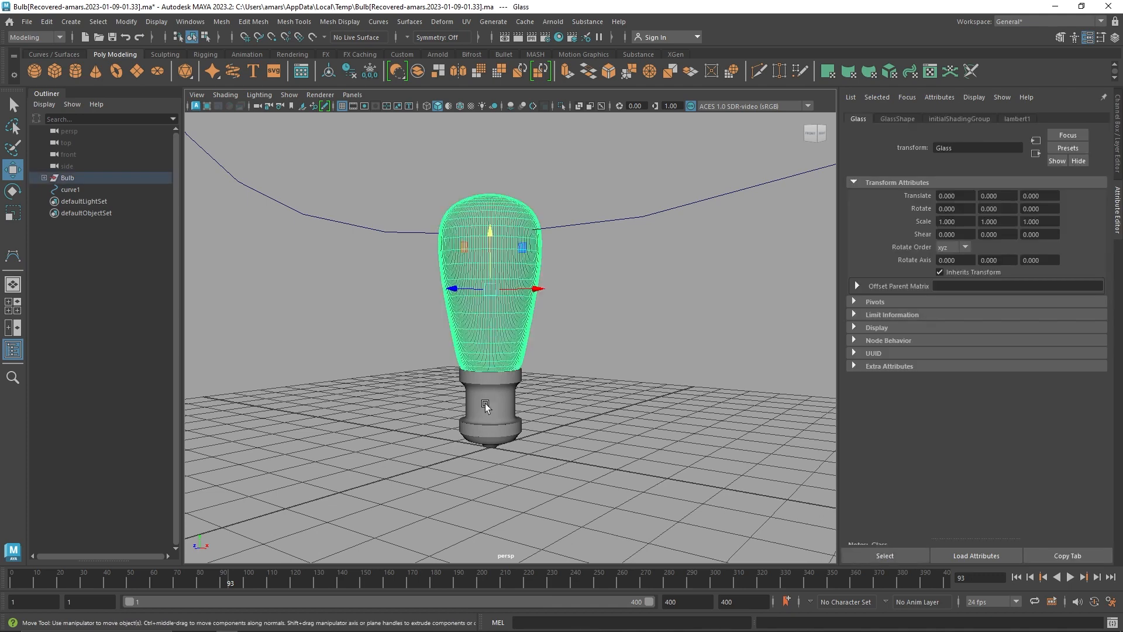
scroll(573, 224, down, 4)
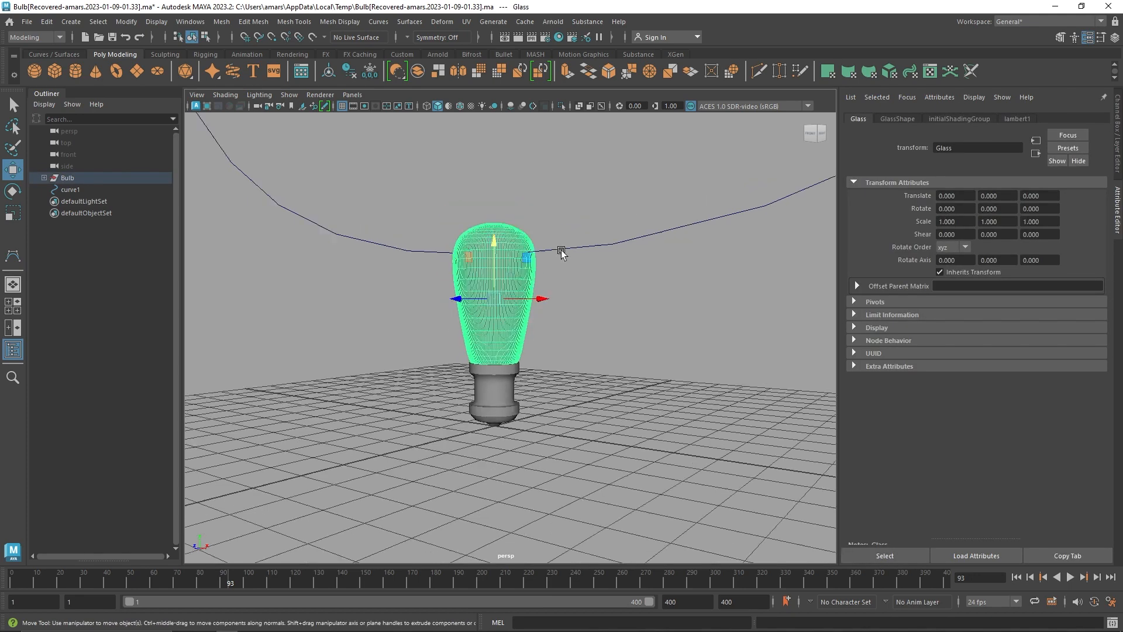
Step: Try to smooth the curve by applying Smooth to all of its control vertices, undo it, and return to object mode
click(616, 294)
right_drag(616, 294, 592, 253)
scroll(507, 269, down, 5)
drag(380, 234, 784, 379)
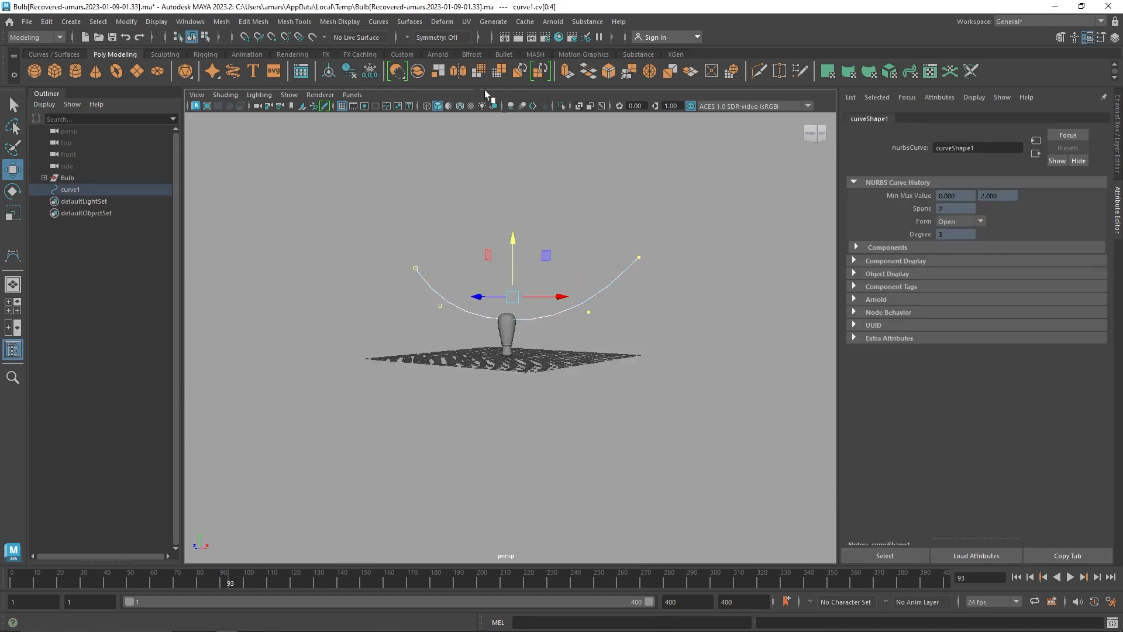
click(379, 21)
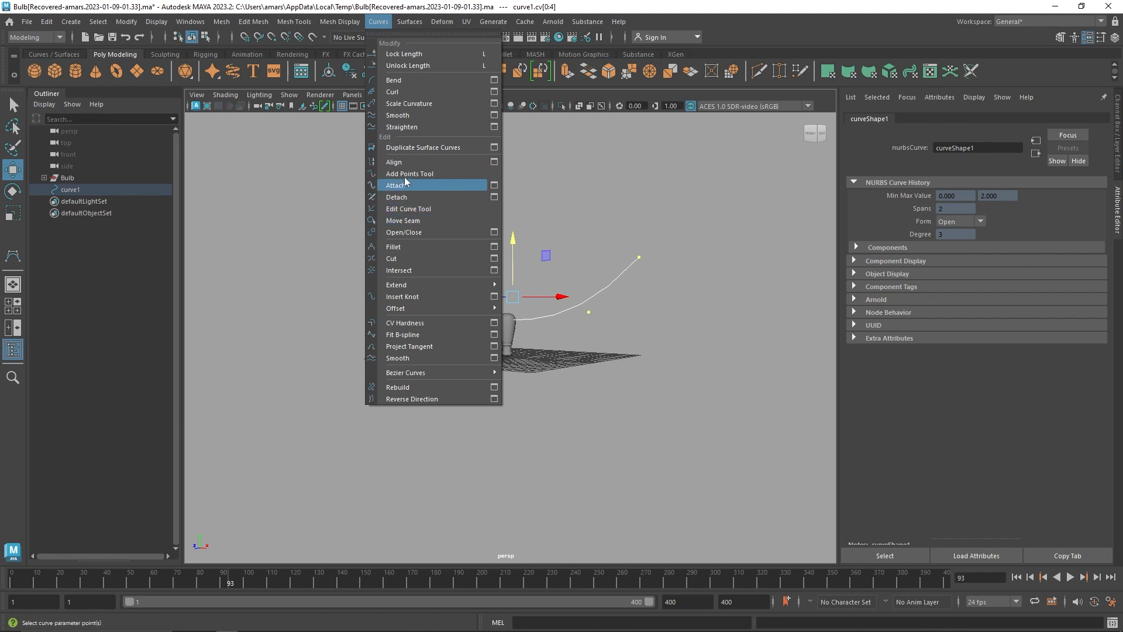
click(405, 115)
key(ctrl+z)
right_drag(534, 293, 591, 276)
click(623, 235)
Step: Try rotating the whole Bulb group about 66 degrees around X, undo the rotation, and clear the selection
scroll(514, 345, up, 5)
scroll(536, 393, up, 2)
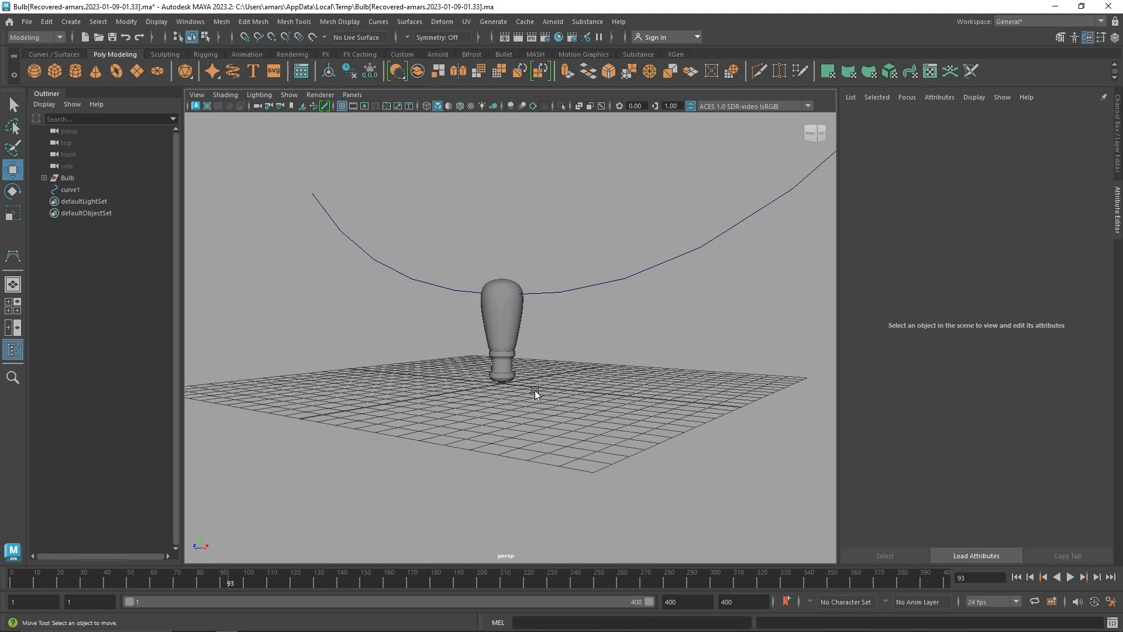
click(509, 374)
key(Up)
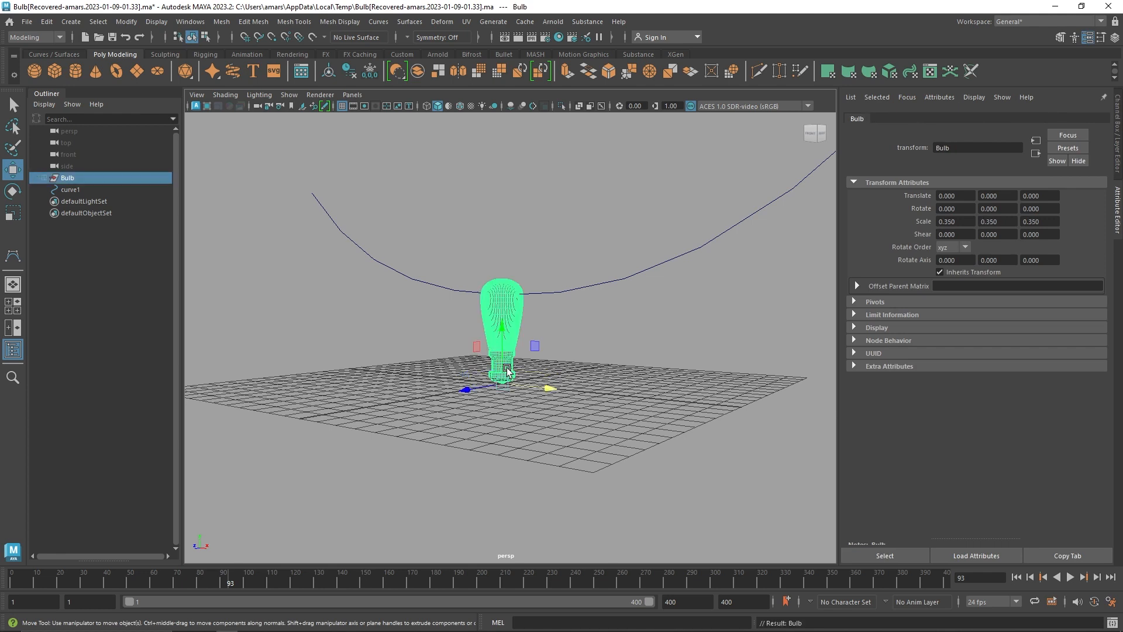
key(e)
drag(486, 341, 466, 394)
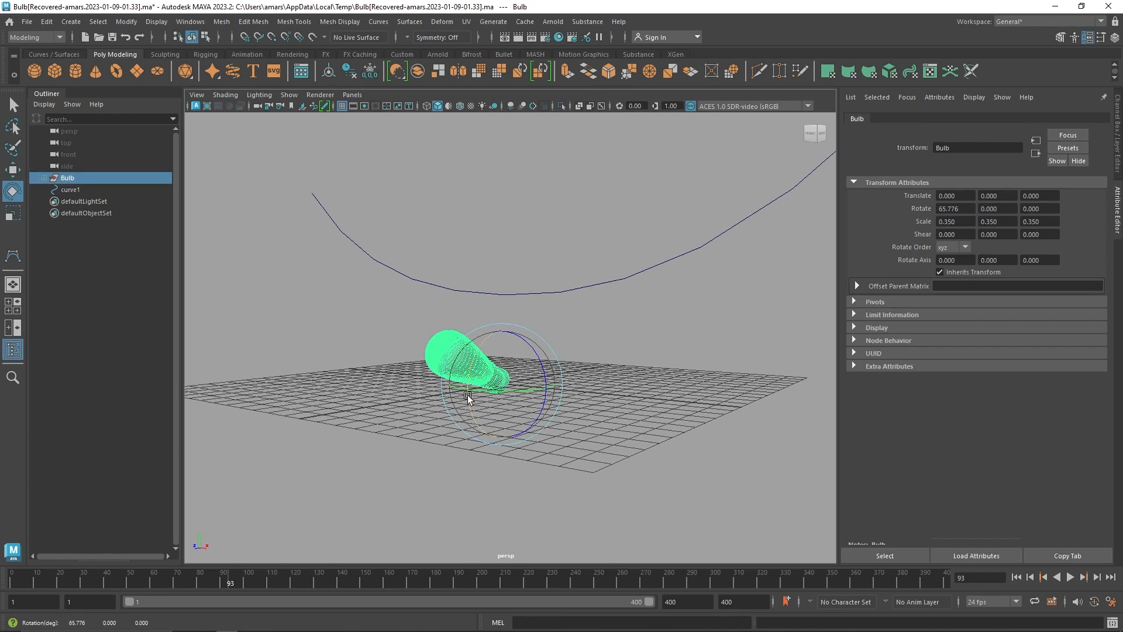
key(ctrl+z)
click(663, 348)
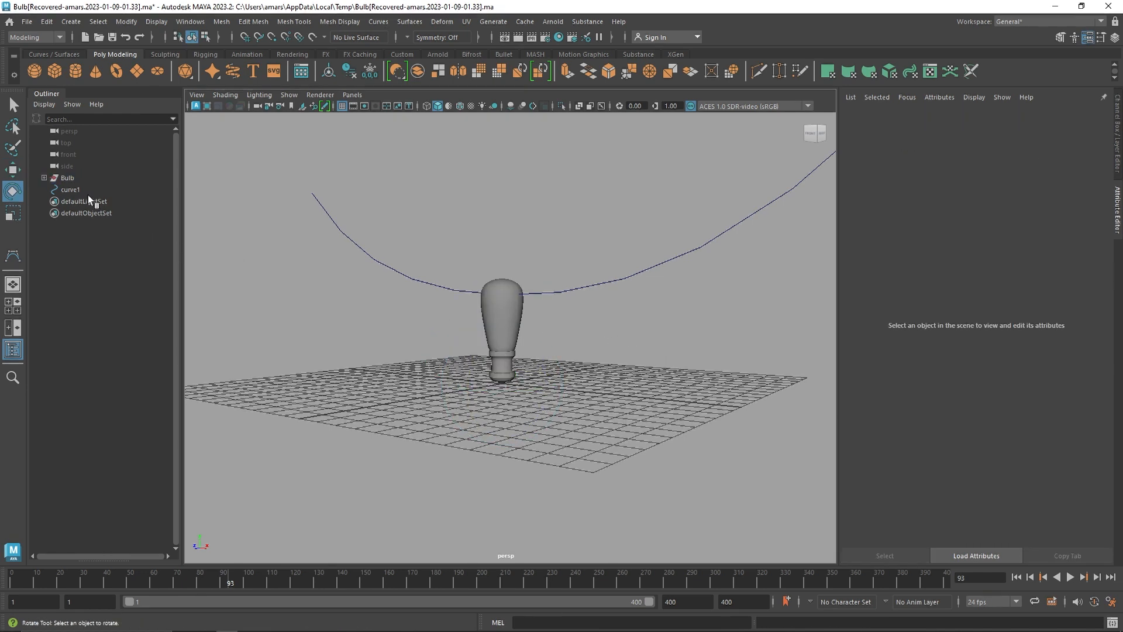
Step: Expand the Bulb group and examine the parts inside the Glass mesh with X-ray shading, switching it off again
click(44, 177)
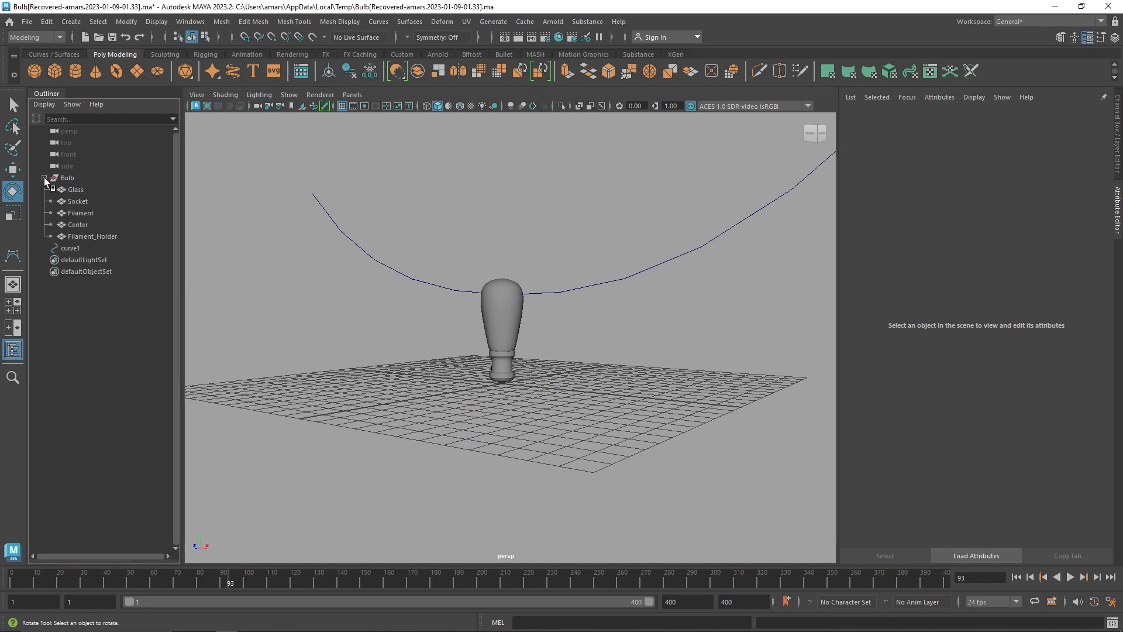
click(82, 190)
alt+drag(436, 162, 569, 126)
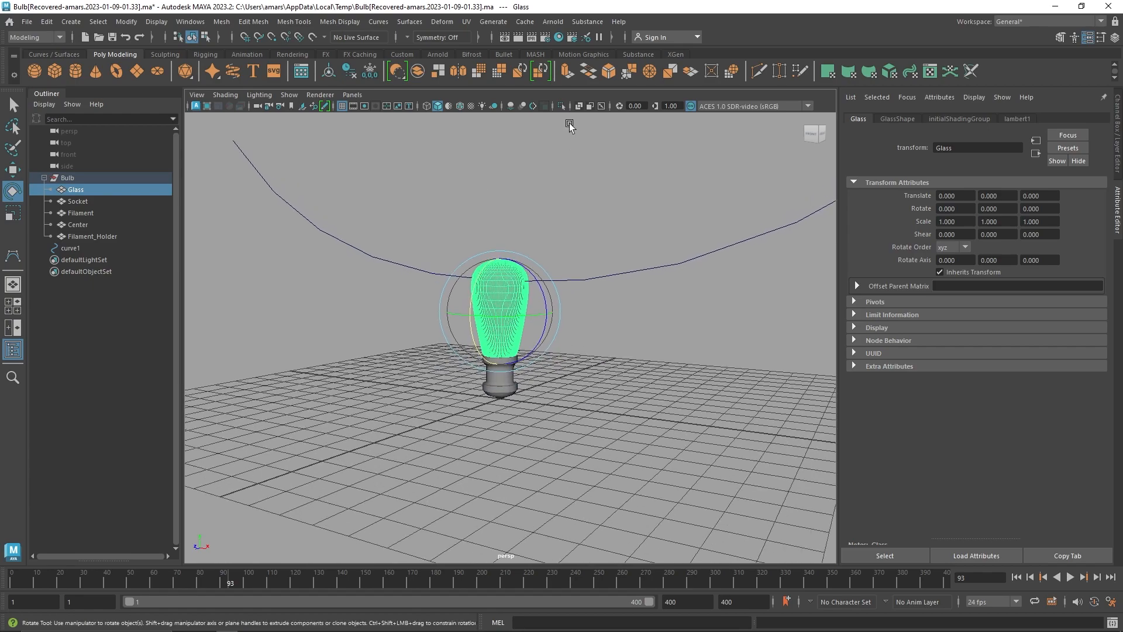
alt+right_drag(581, 108, 669, 235)
click(590, 246)
alt+right_drag(514, 250, 582, 297)
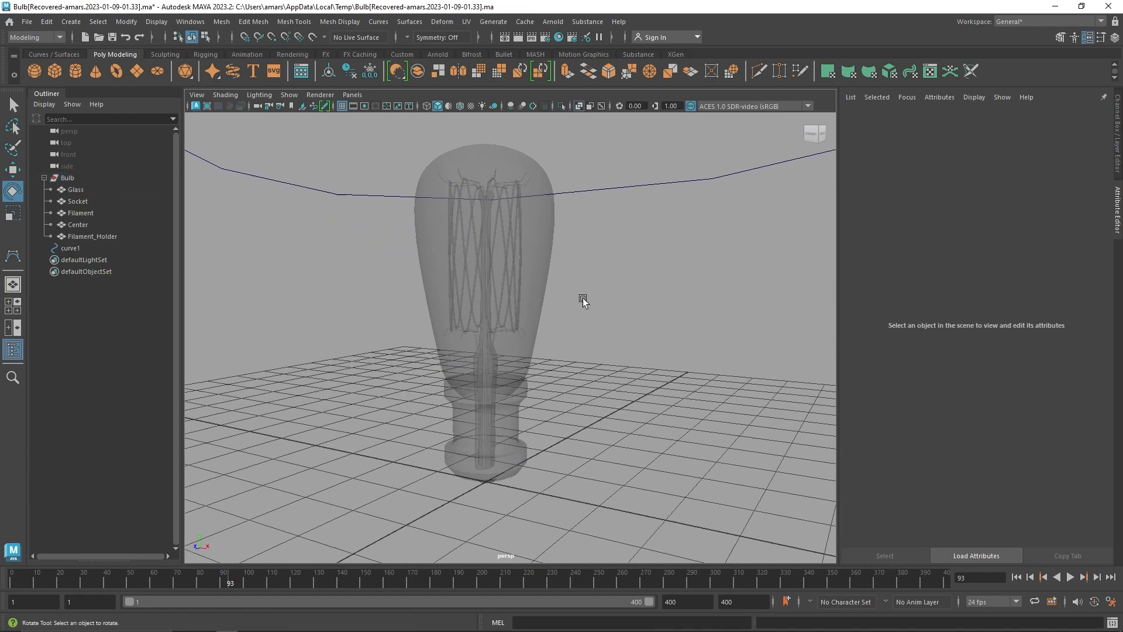
mouse_move(583, 297)
alt+mouse_down()
mouse_move(543, 338)
mouse_move(568, 296)
mouse_move(555, 286)
mouse_move(541, 305)
alt+mouse_up()
key(alt+x)
Step: Try pulling the Center and Filament parts out of the bulb, undoing each move, and select the Socket
click(129, 222)
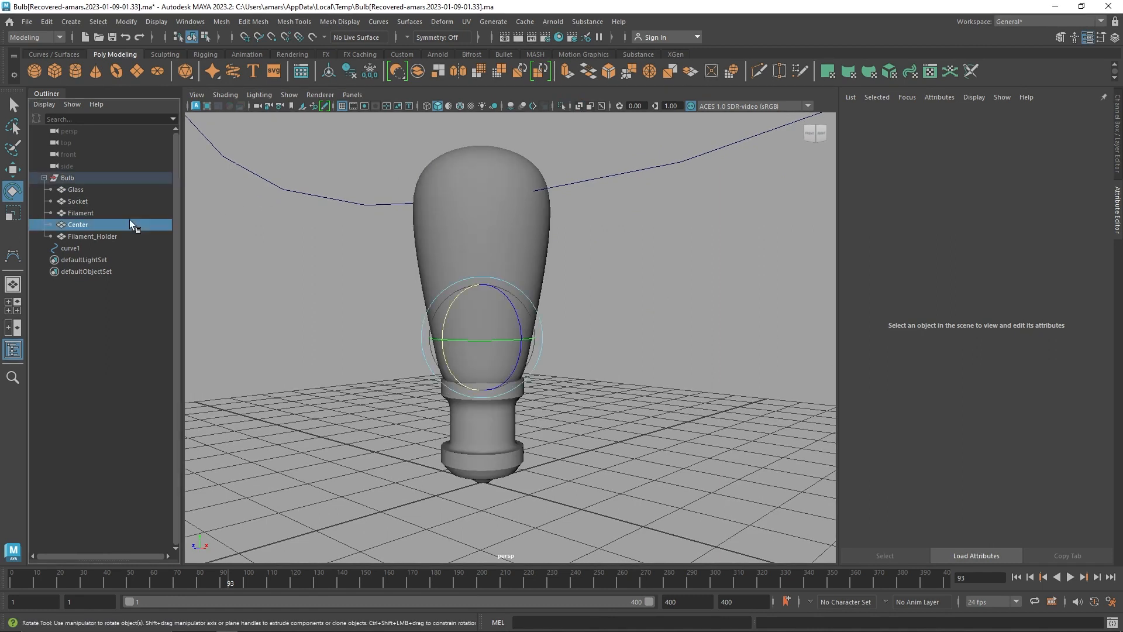
key(w)
drag(482, 337, 326, 313)
key(ctrl+z)
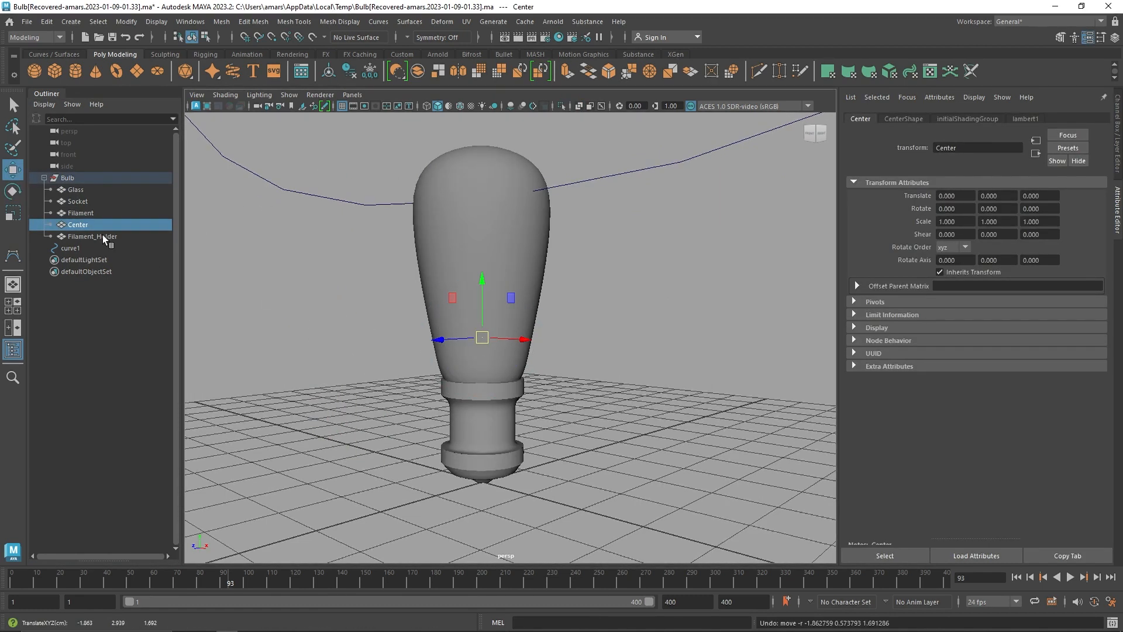
click(103, 213)
drag(484, 251, 327, 246)
key(ctrl+z)
click(103, 201)
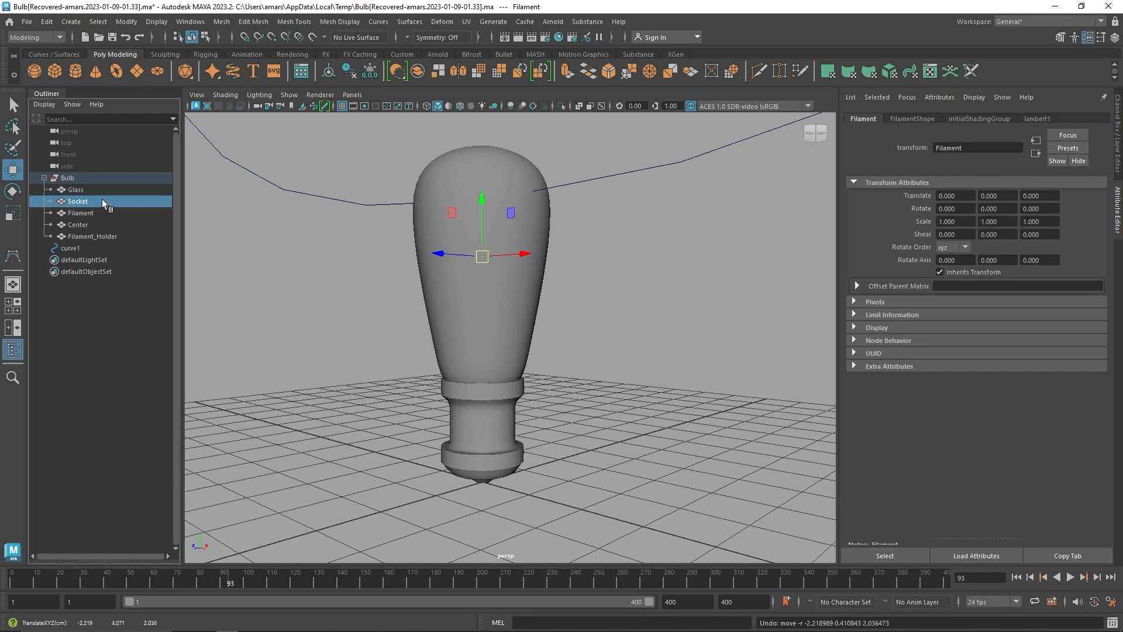
scroll(501, 321, down, 3)
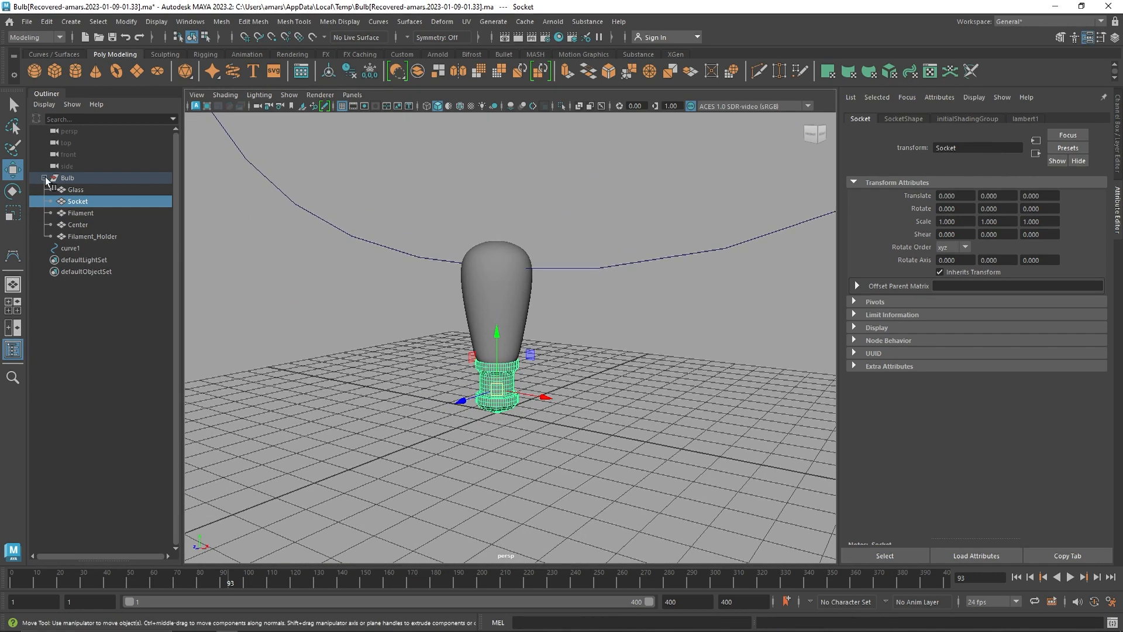
Step: Create a MASH network from the whole Bulb group and check the copies briefly in X-ray shading
click(44, 179)
click(65, 178)
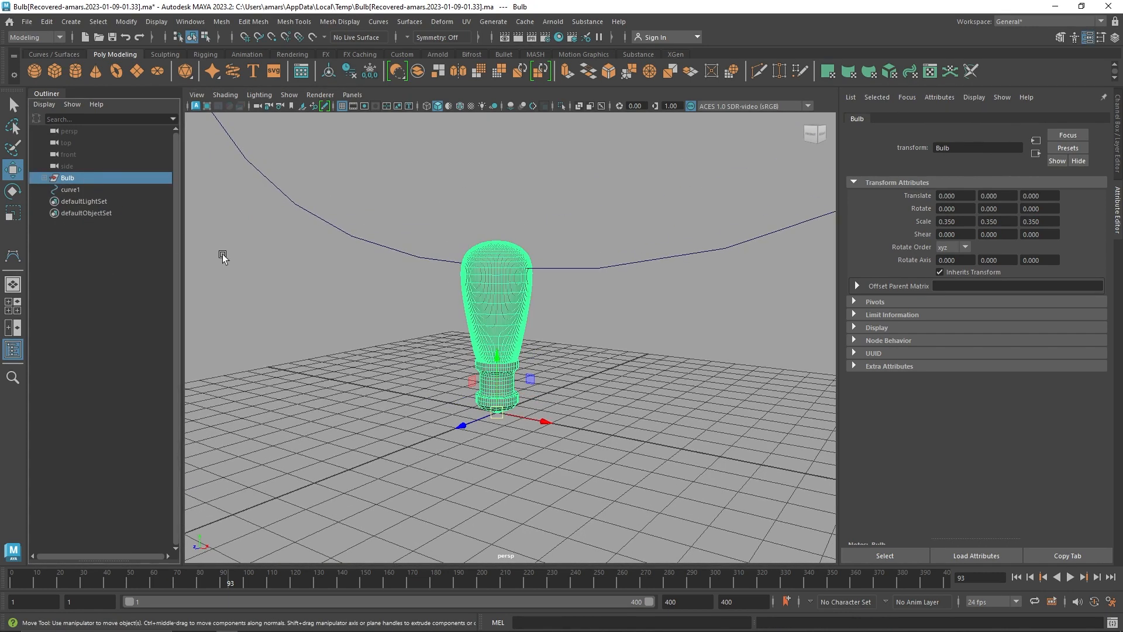
click(535, 54)
click(34, 73)
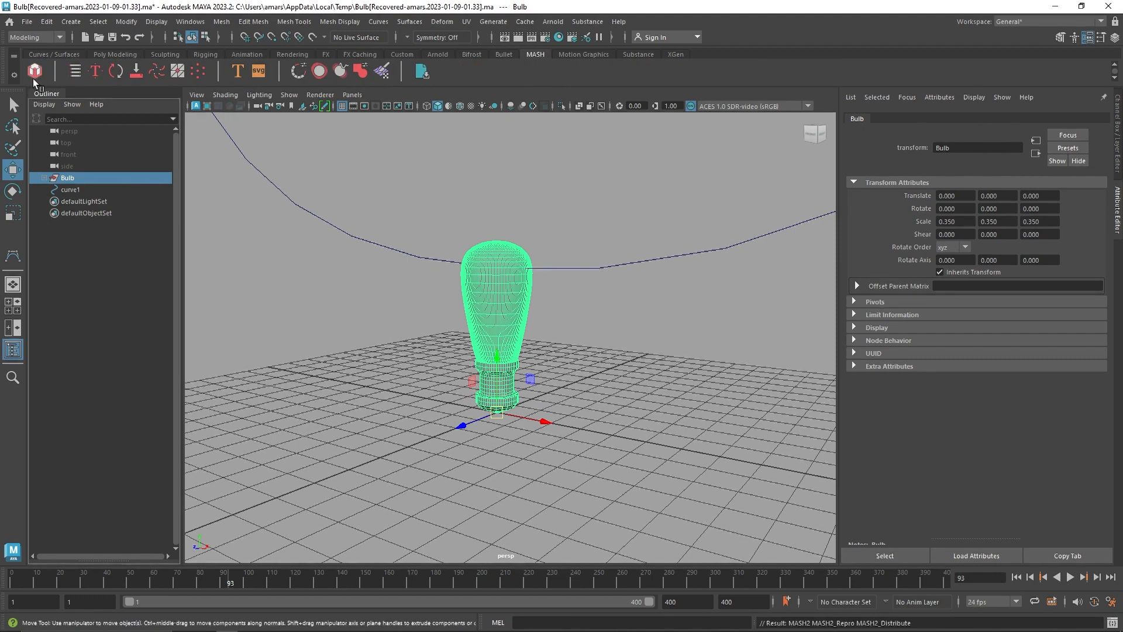
scroll(646, 329, down, 5)
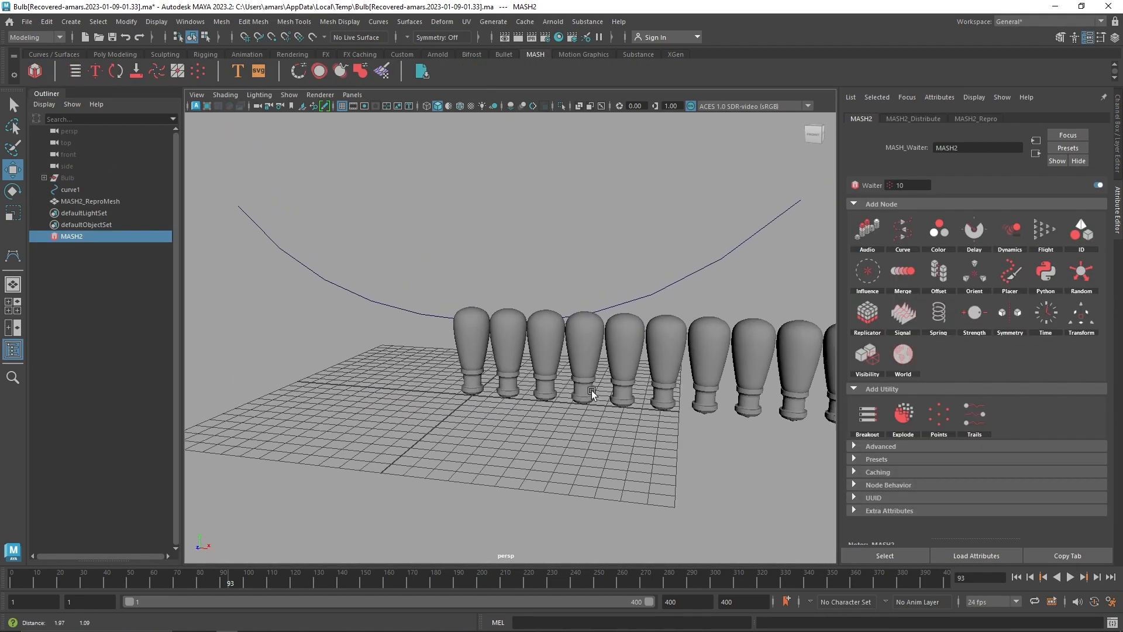
click(579, 107)
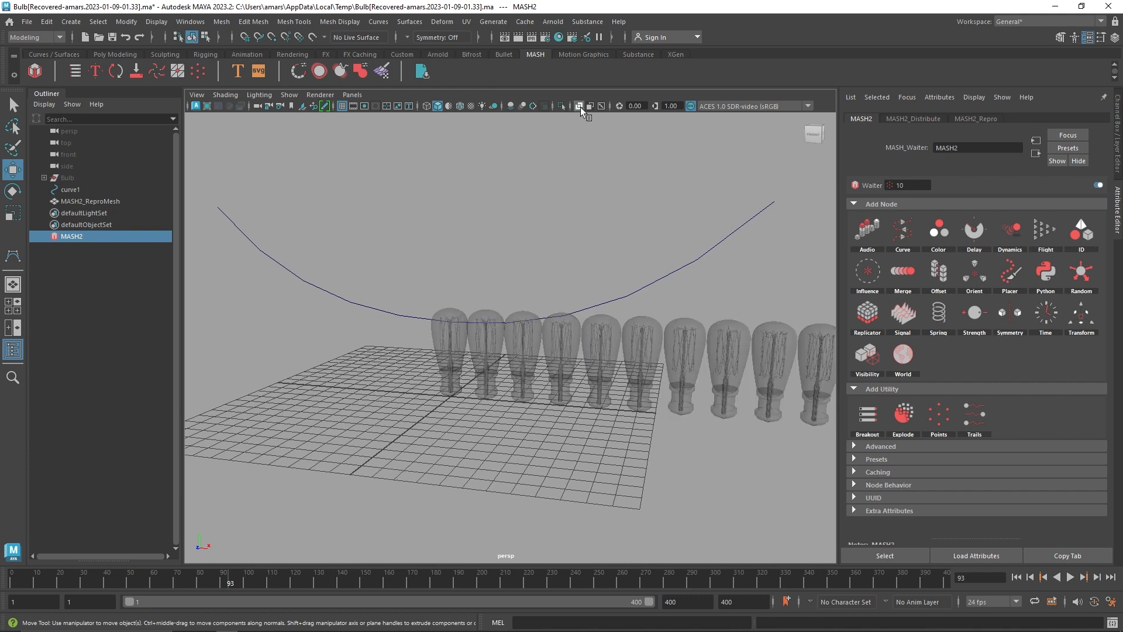
click(580, 107)
Step: Reduce the Distribute node's Distance X to about 10.57 and look at the Repro node's settings
click(934, 117)
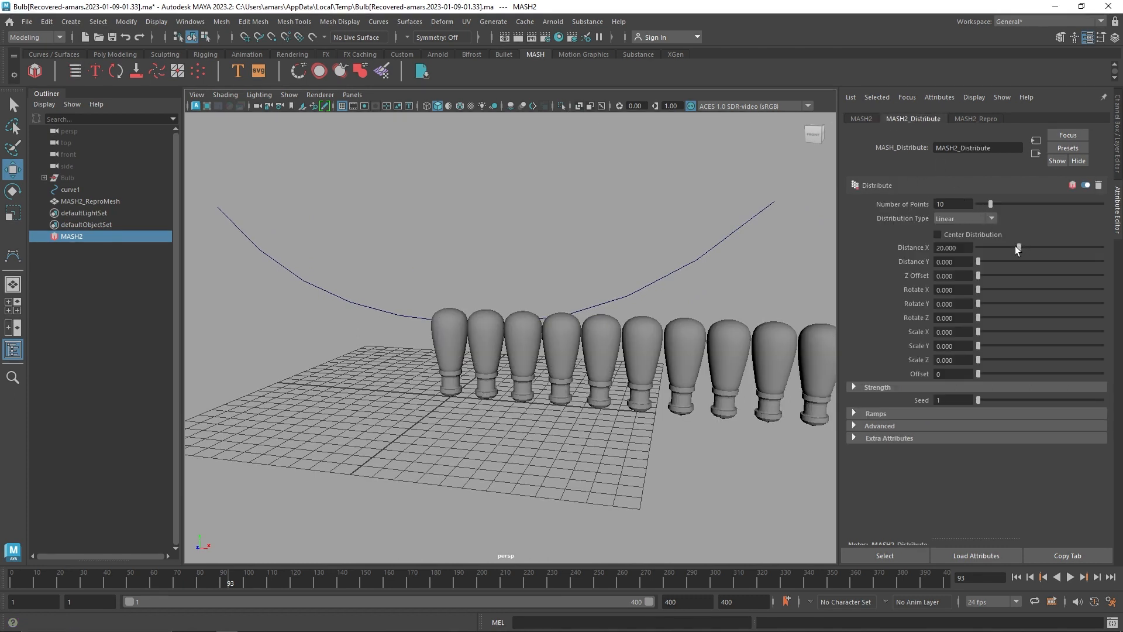
mouse_move(1016, 248)
mouse_down()
mouse_move(980, 248)
mouse_move(998, 248)
mouse_up()
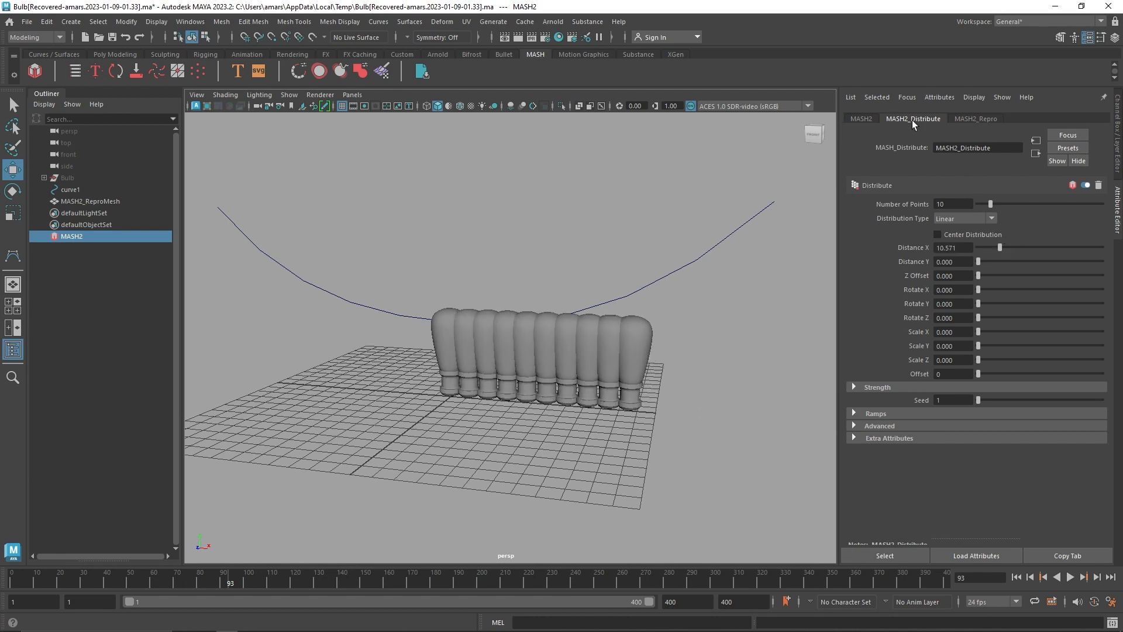
click(988, 119)
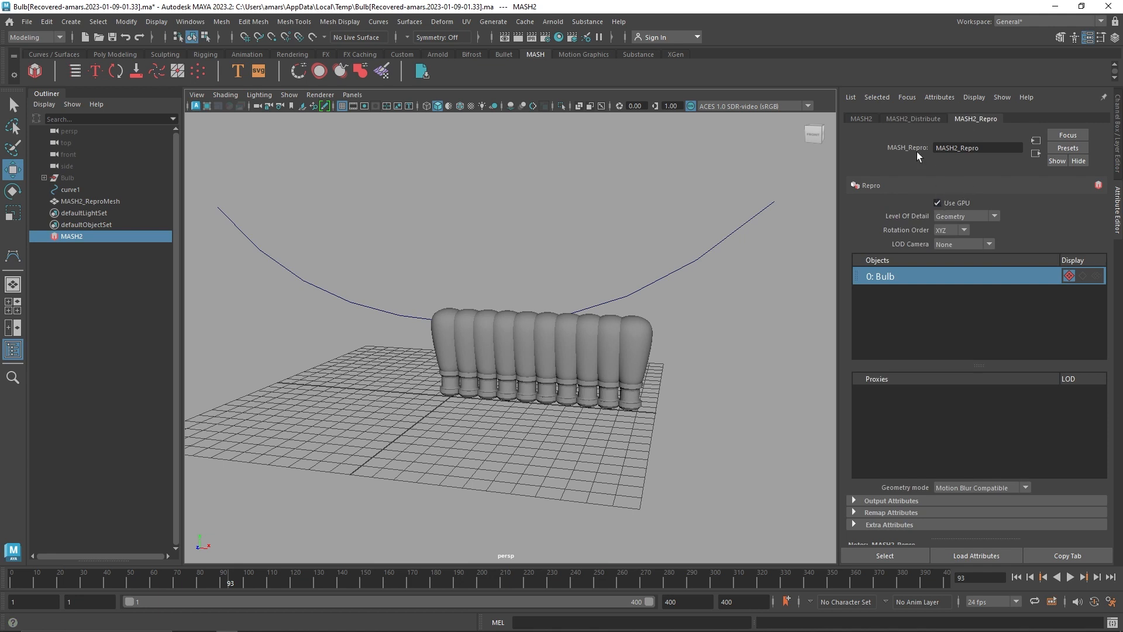
Step: Add a Curve node to the bulb's MASH network and connect curve1 as its input curve
click(862, 120)
click(905, 237)
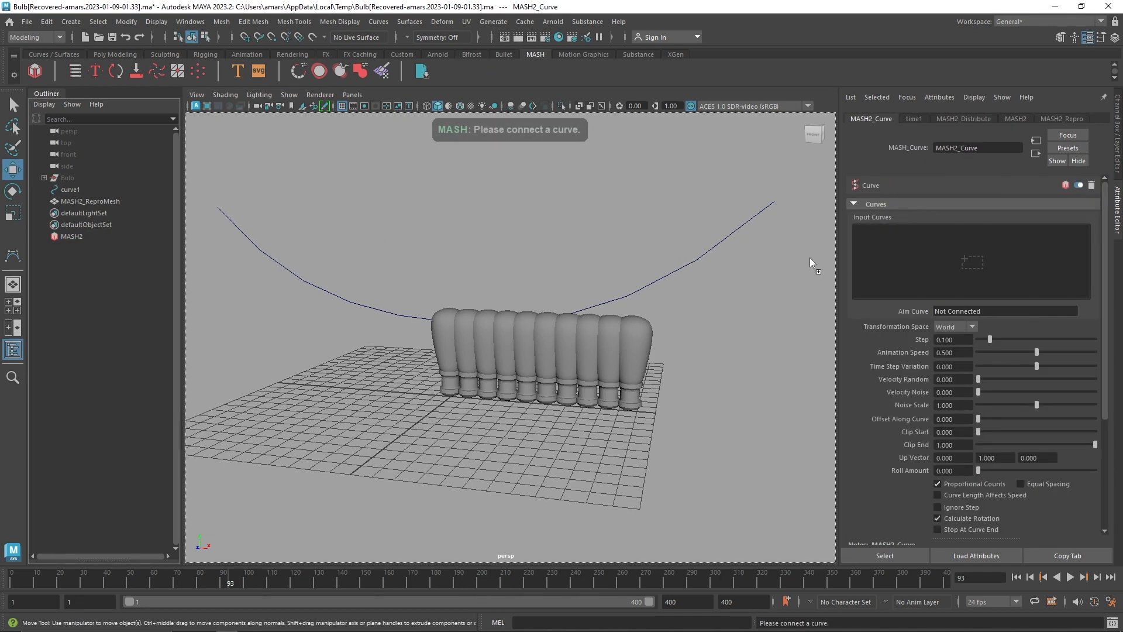
drag(810, 258, 876, 257)
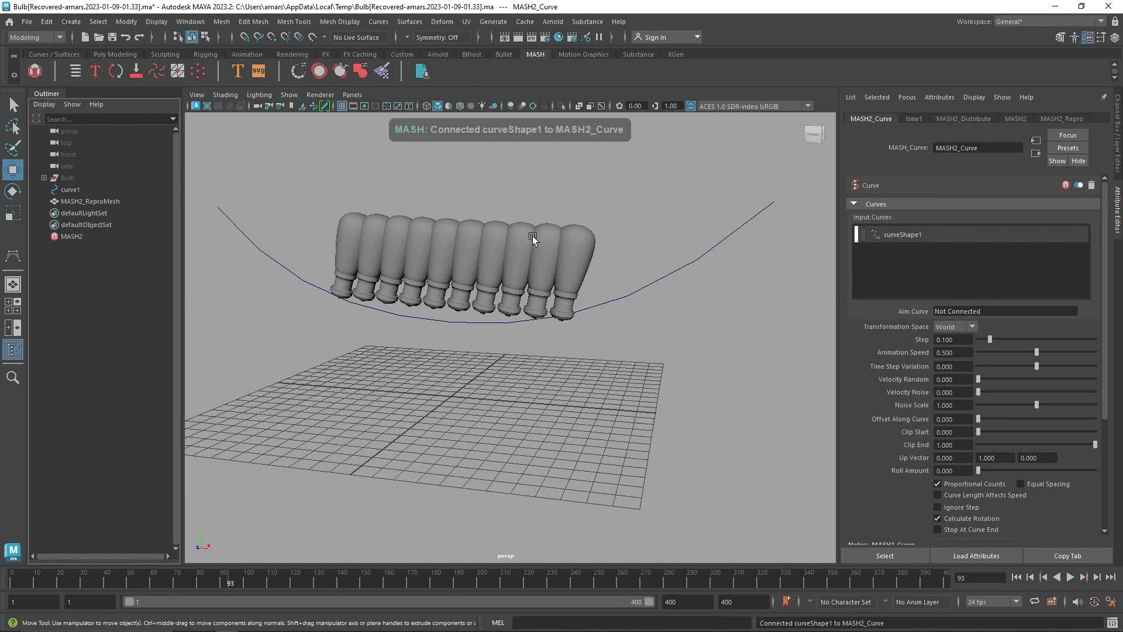
Step: Set the Distribute node's Distance X to 0 and the Curve node's Step to 1 to spread the bulbs along the curve
click(948, 119)
drag(983, 244, 946, 244)
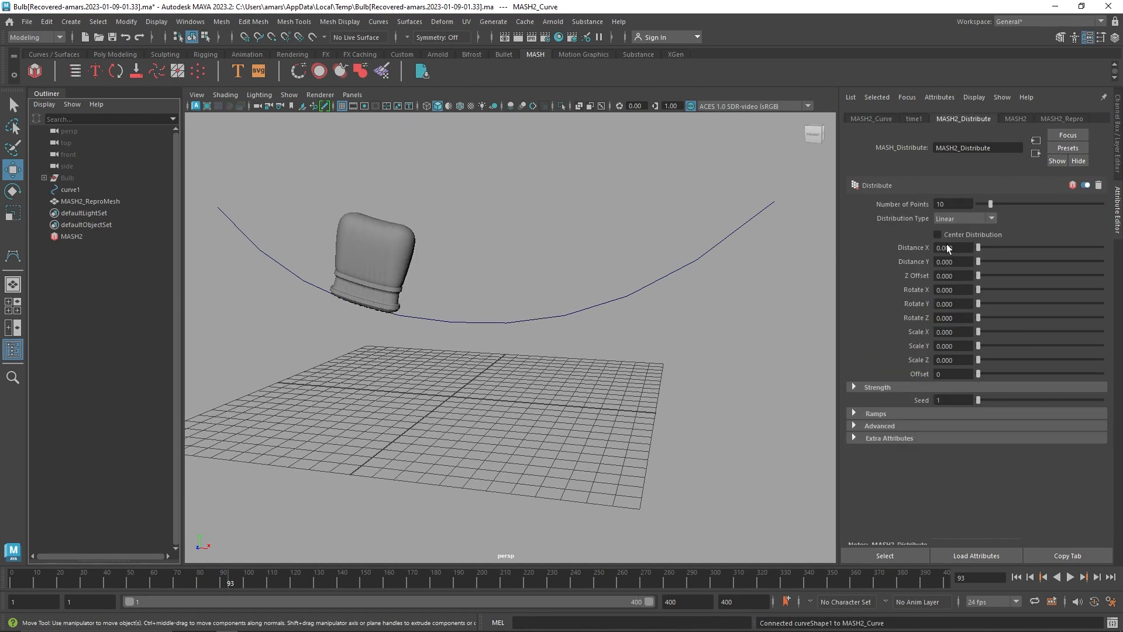
click(869, 118)
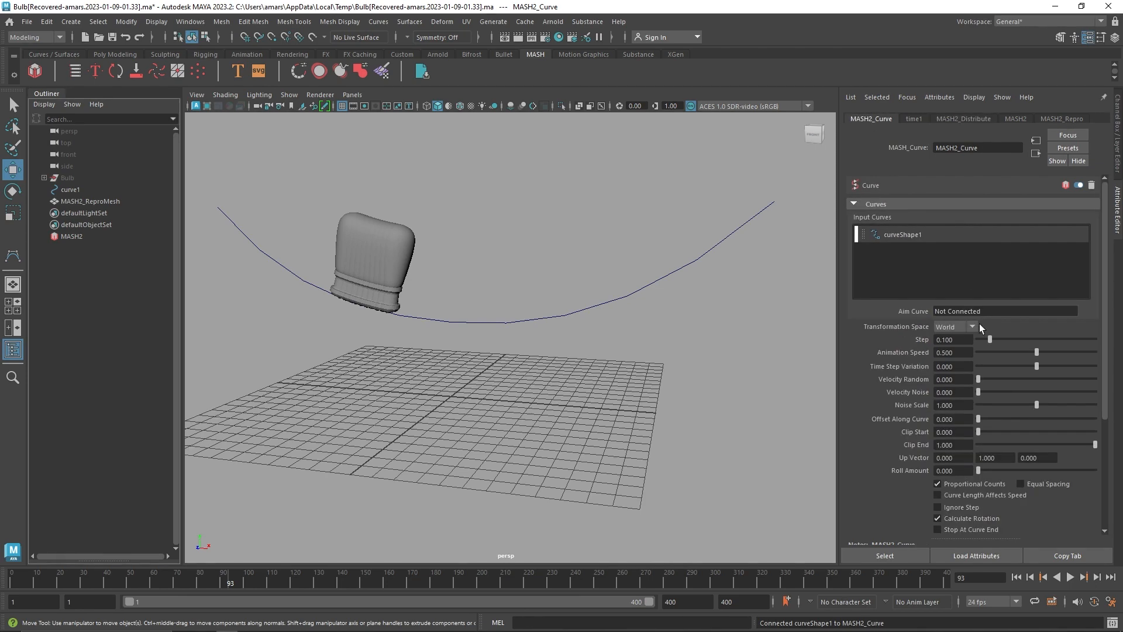
drag(995, 342, 1122, 340)
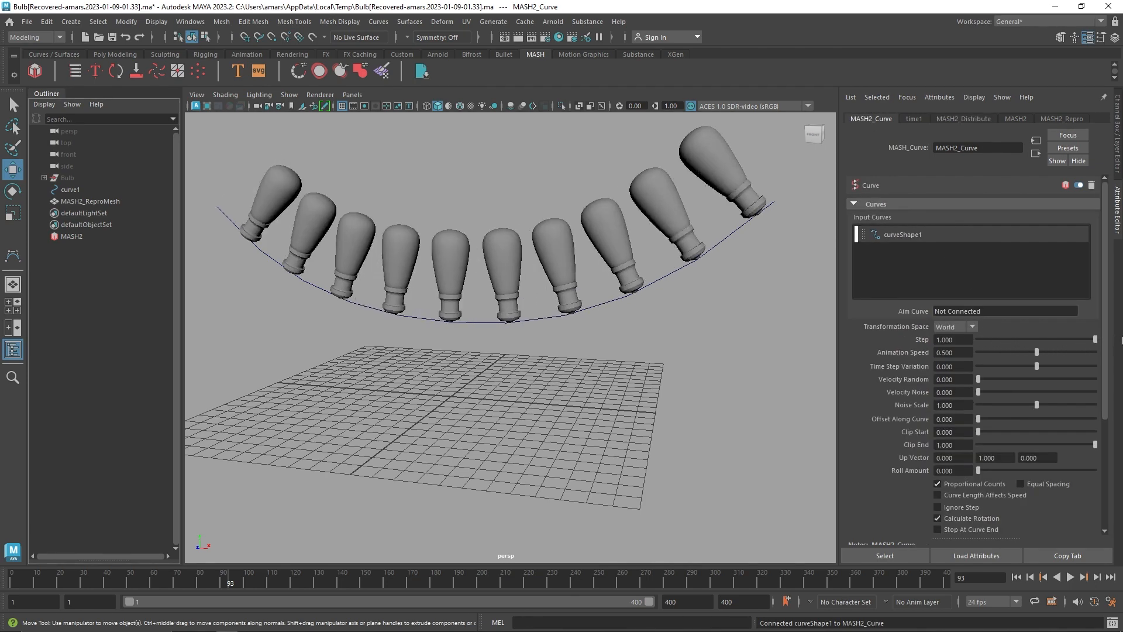
mouse_move(449, 285)
alt+mouse_down()
mouse_move(426, 306)
mouse_move(388, 293)
mouse_move(514, 283)
mouse_move(464, 291)
alt+mouse_up()
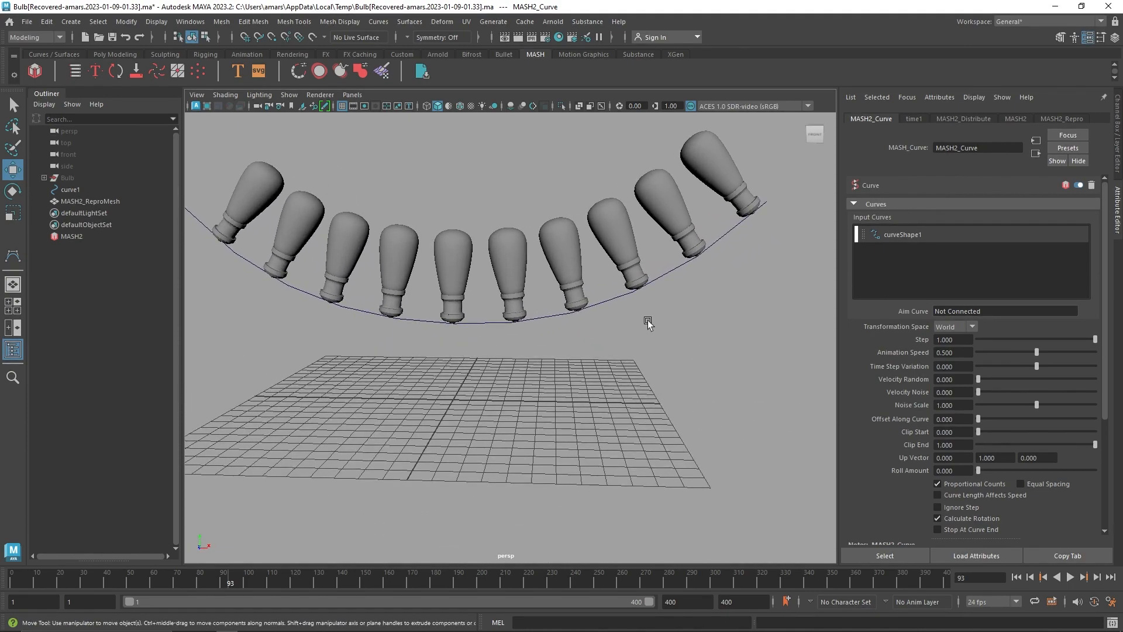
Step: Try an Animation Speed of 0 on the Curve node and restore it to 0.5
drag(1024, 351, 889, 354)
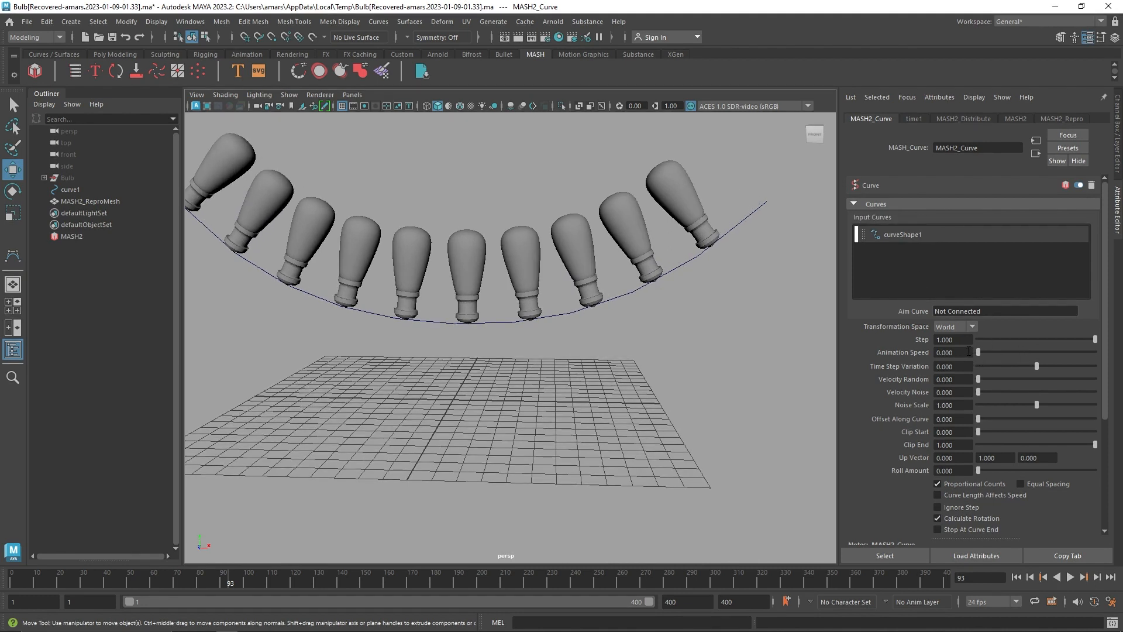
text(0.5)
key(Tab)
Step: Add an Offset node to the MASH network and set its X Offset Rotation to 180 to flip the bulbs
click(948, 117)
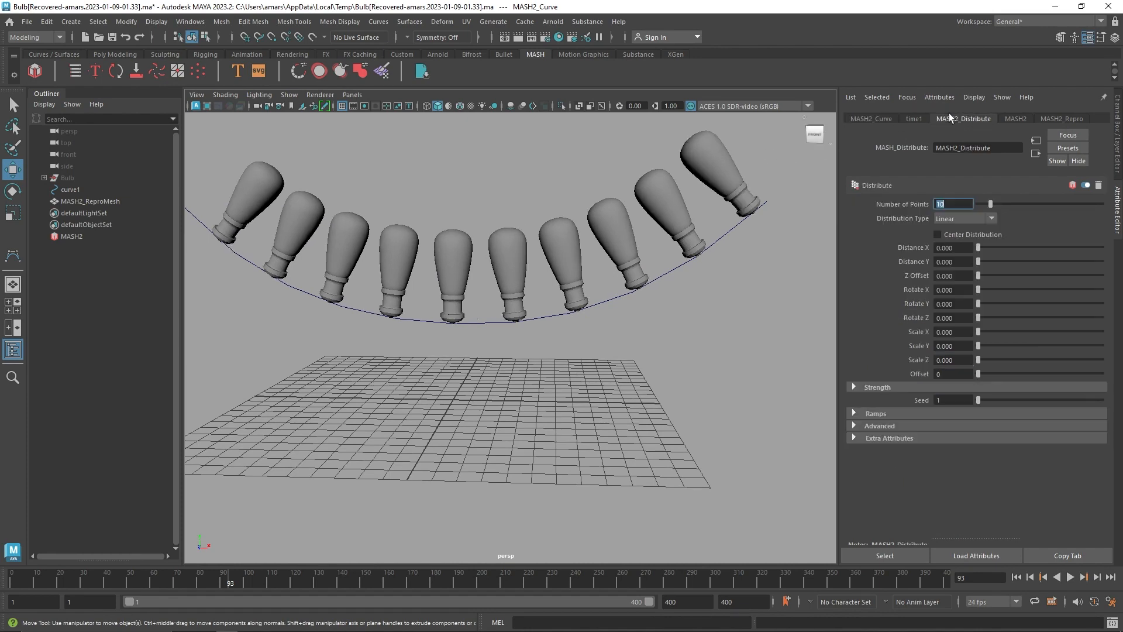
click(1018, 118)
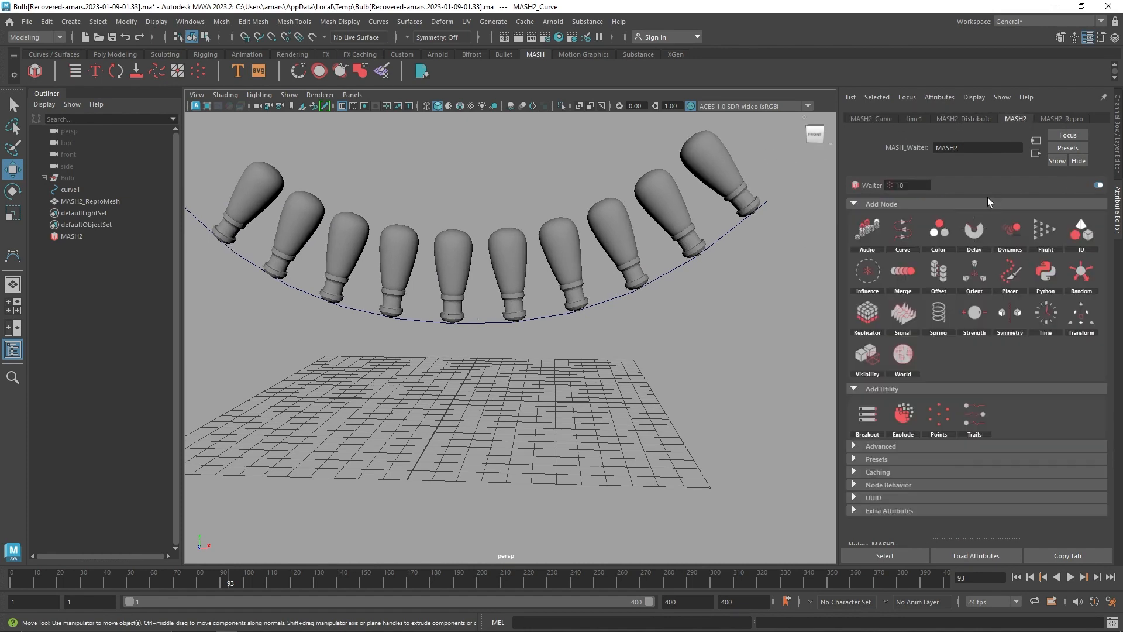
click(952, 274)
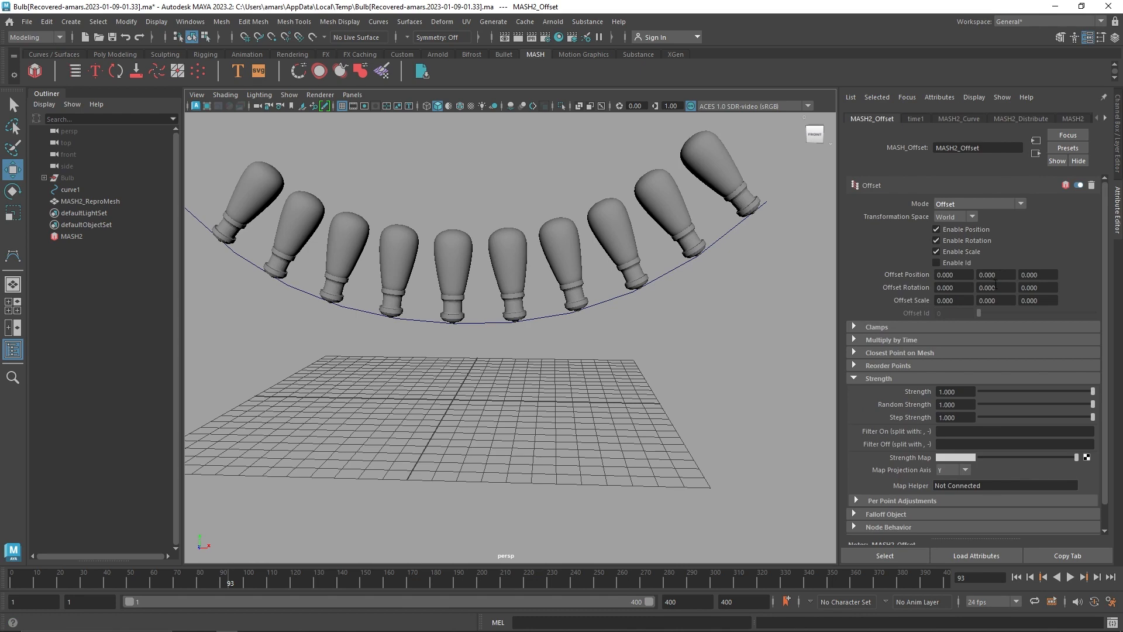
double_click(962, 286)
text(180)
key(Return)
alt+drag(515, 328, 472, 291)
Step: Create a camera, scale it uniformly to about 4.84, and move it to about 38.4 in Translate Z
click(70, 21)
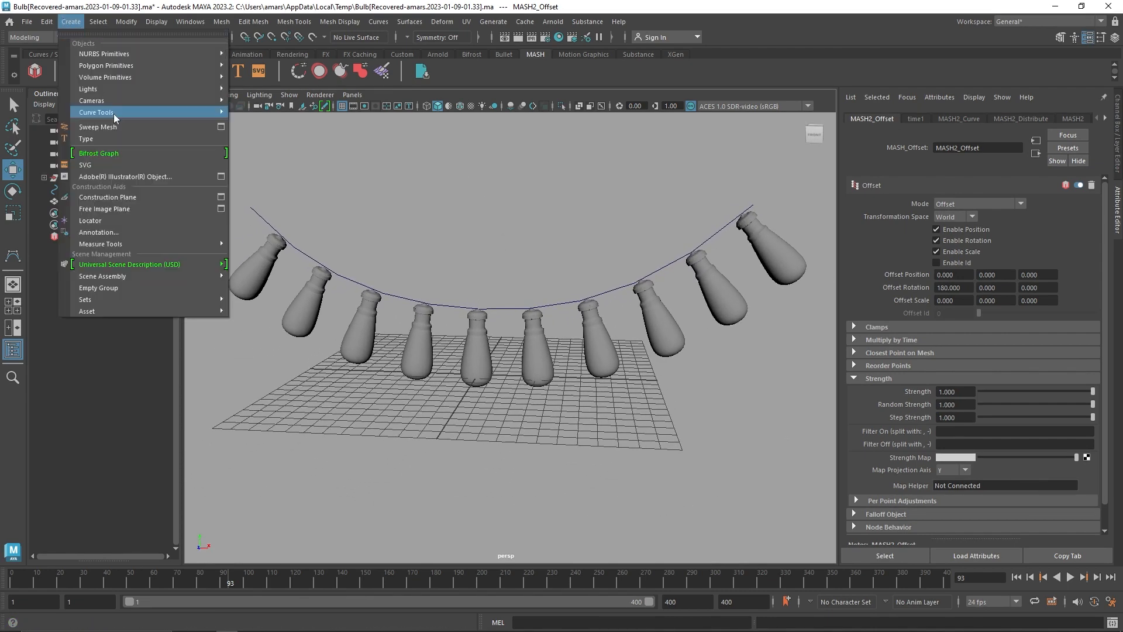
mouse_move(148, 106)
click(254, 100)
scroll(545, 399, down, 3)
alt+drag(546, 400, 540, 391)
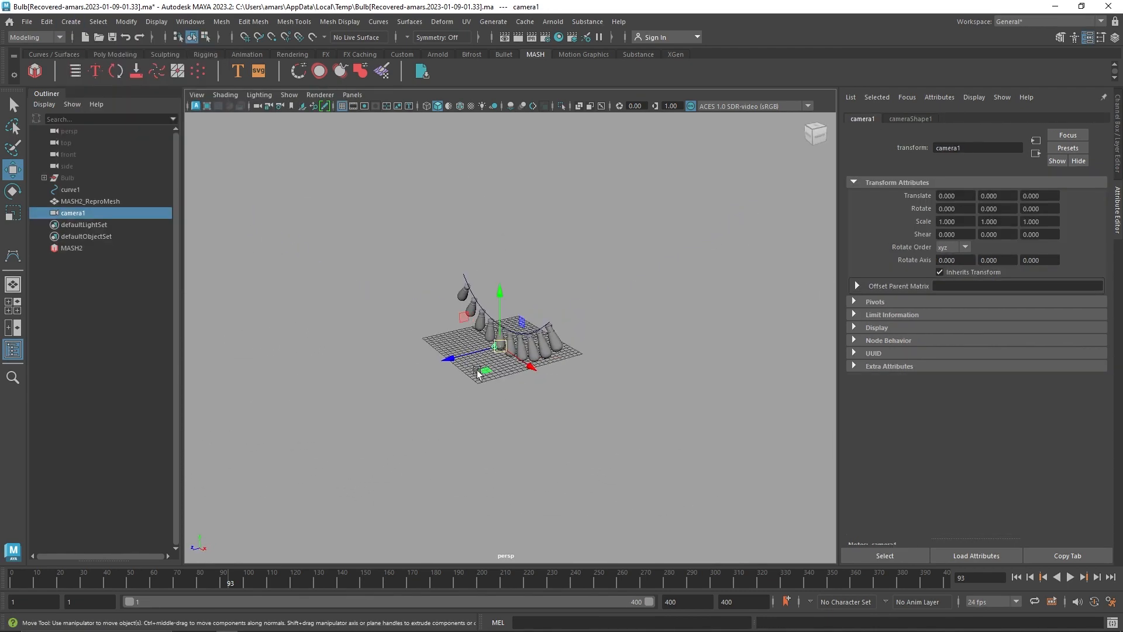
key(r)
drag(499, 346, 328, 404)
key(w)
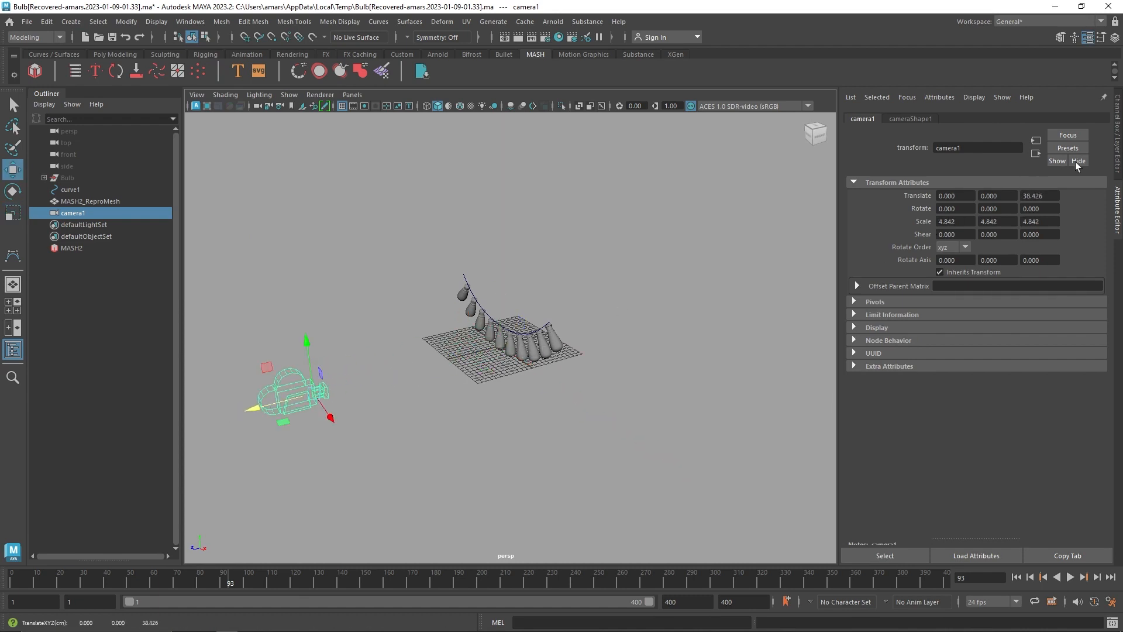
Step: Set the new camera's Focal Length to 80
click(1077, 161)
double_click(1079, 258)
text(8)
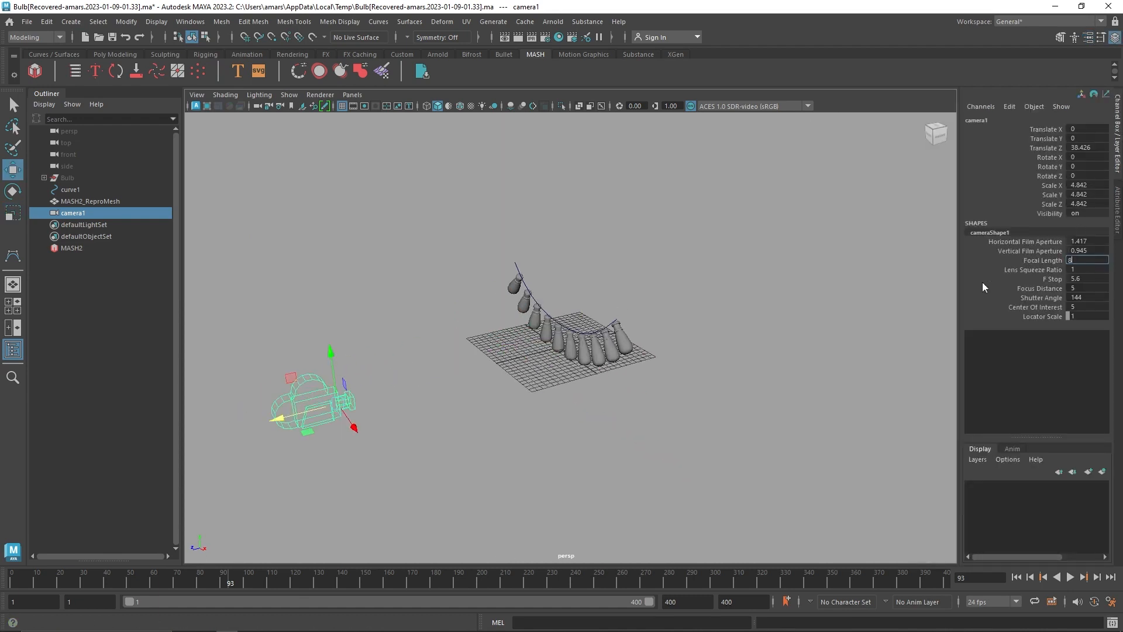
text(0)
key(Return)
Step: Switch the viewport to look through camera1
click(352, 94)
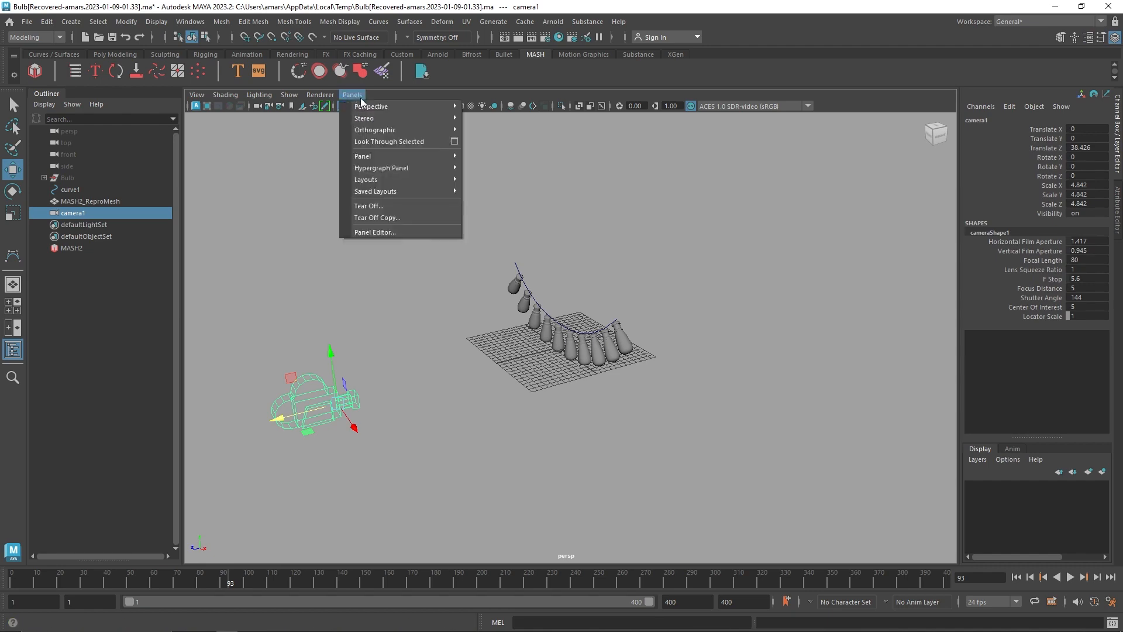
mouse_move(380, 107)
click(500, 106)
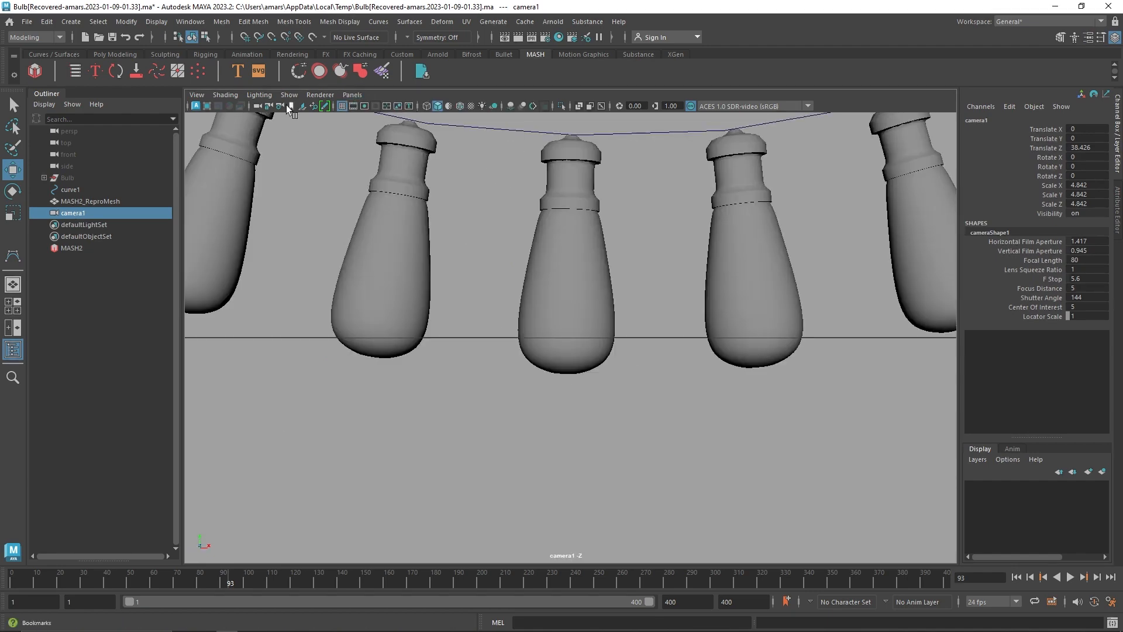
Step: Set camera1's Translate Y to 4 and turn on the resolution gate in its view
mouse_move(1087, 139)
middle_down()
mouse_move(1114, 138)
mouse_move(1104, 139)
middle_up()
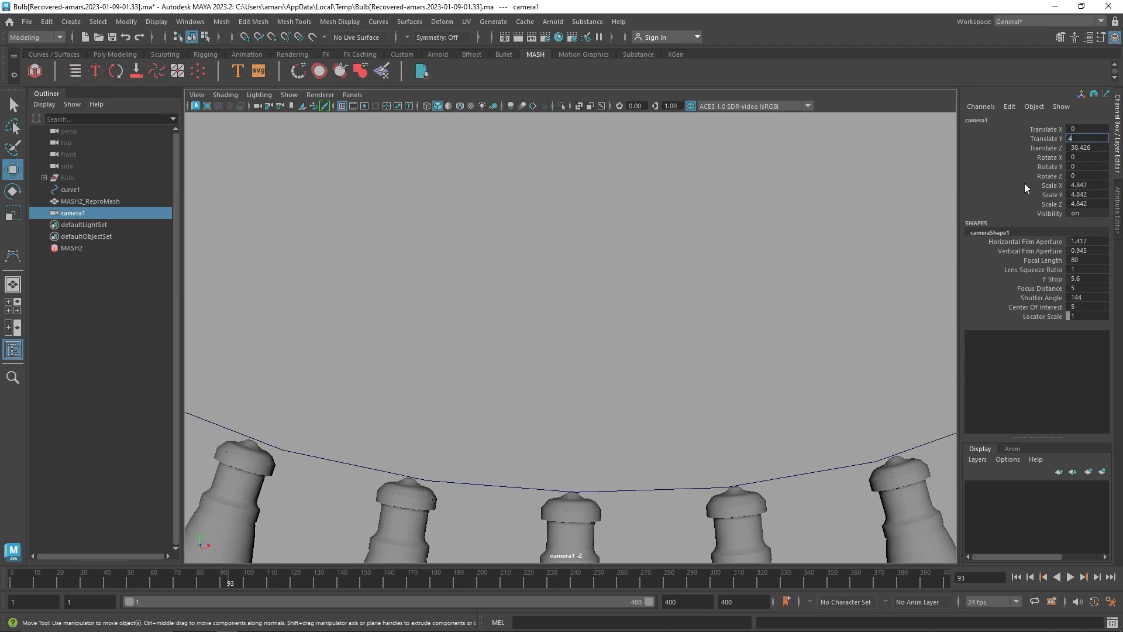
click(1035, 175)
click(364, 106)
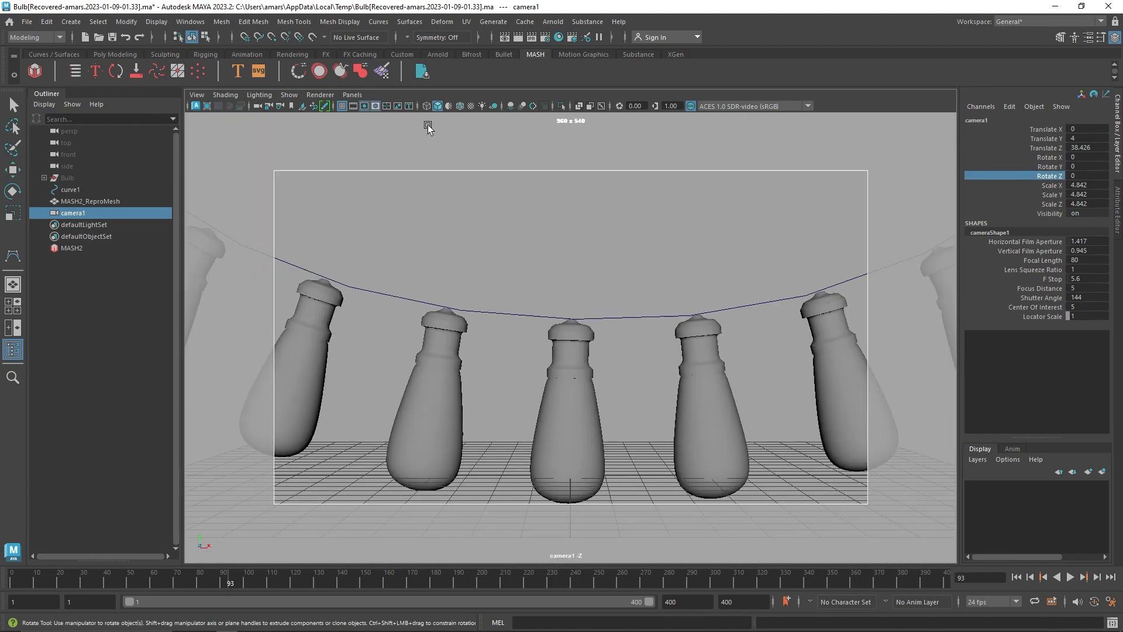
Step: Move camera1 farther back along Z to fit more bulbs in frame, and set its Translate Y to 2.5
mouse_move(1069, 149)
middle_down()
mouse_move(1088, 146)
mouse_move(1071, 140)
middle_up()
click(1051, 148)
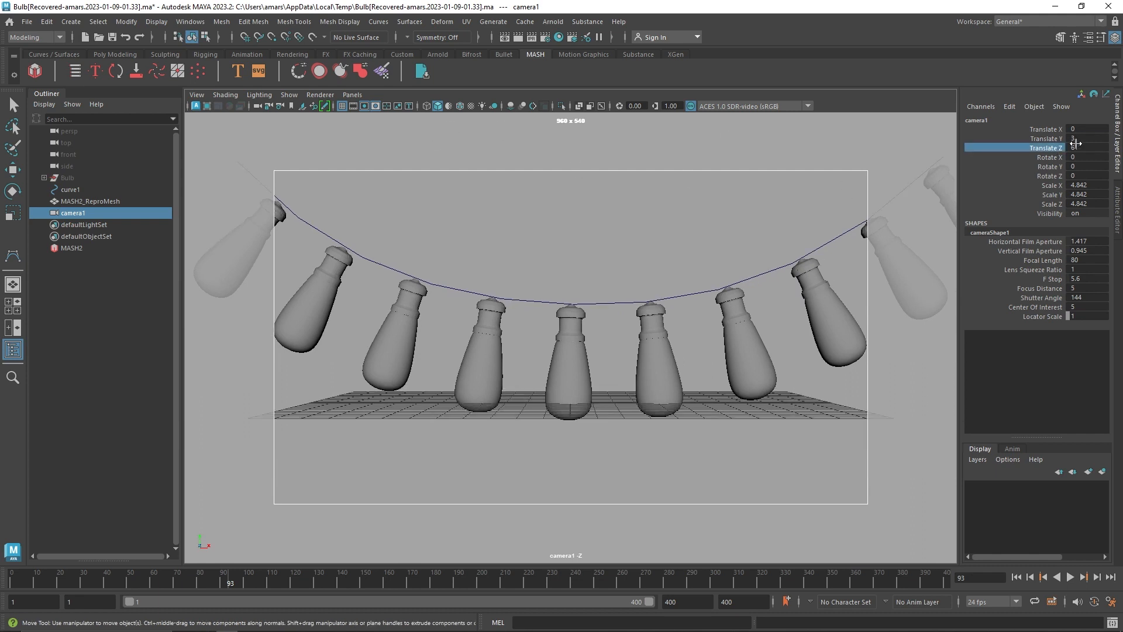
click(1078, 138)
text(2.5)
click(604, 253)
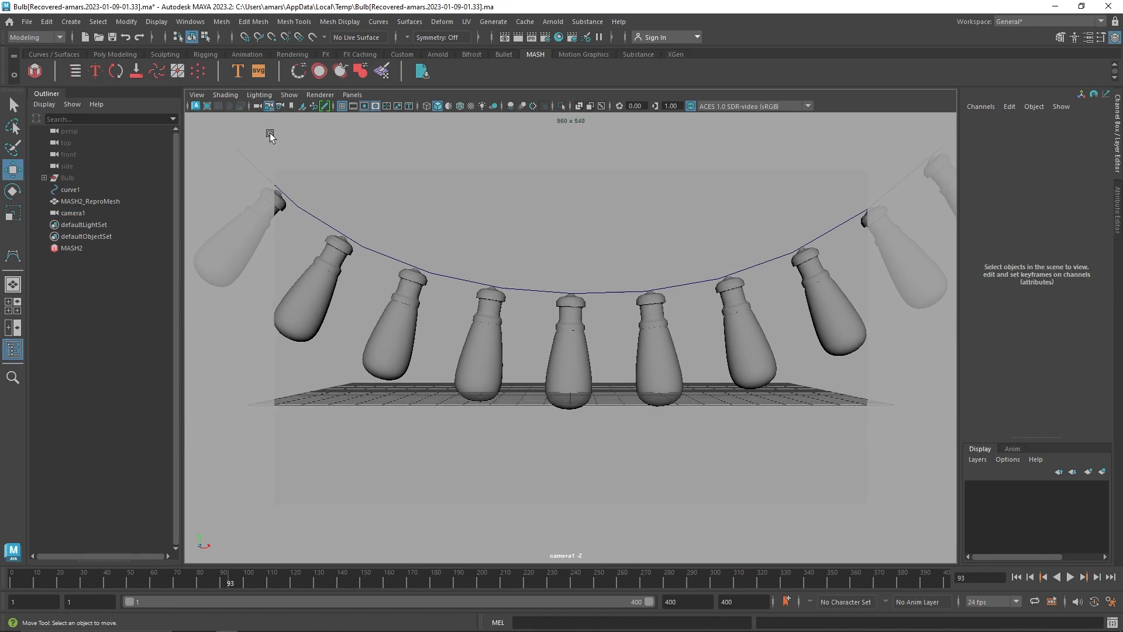
Step: Return the viewport to the perspective view and frame the string of bulbs closely
key(space)
drag(489, 226, 552, 255)
scroll(551, 255, up, 10)
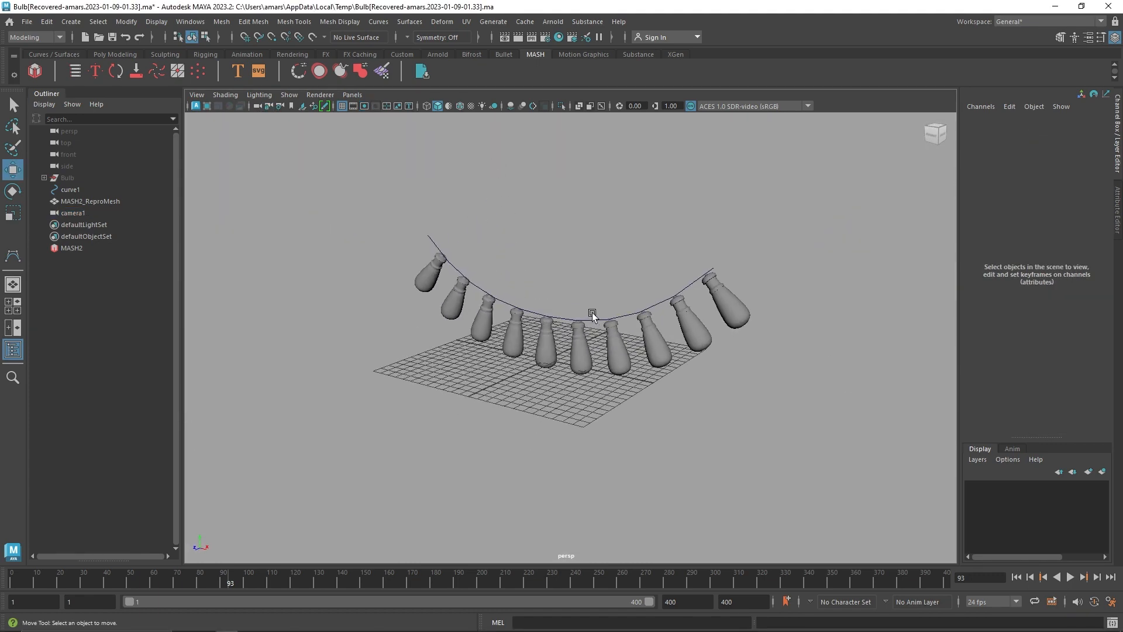
scroll(637, 355, up, 1)
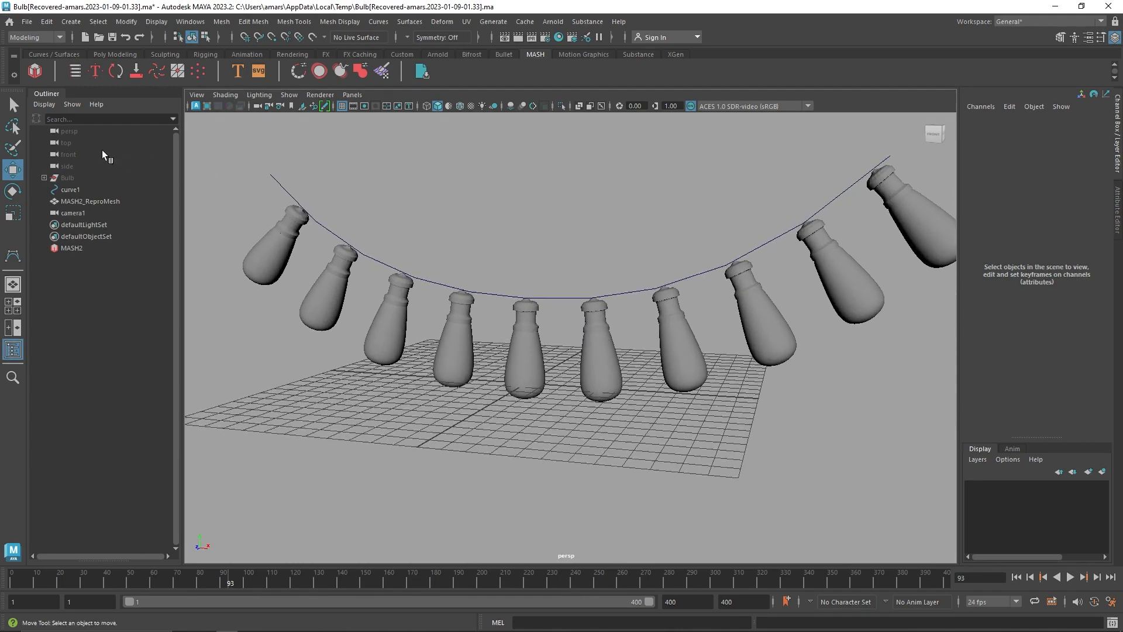
Step: Test-render the bulbs in Arnold RenderView with a temporary sky dome light and delete the light
click(433, 53)
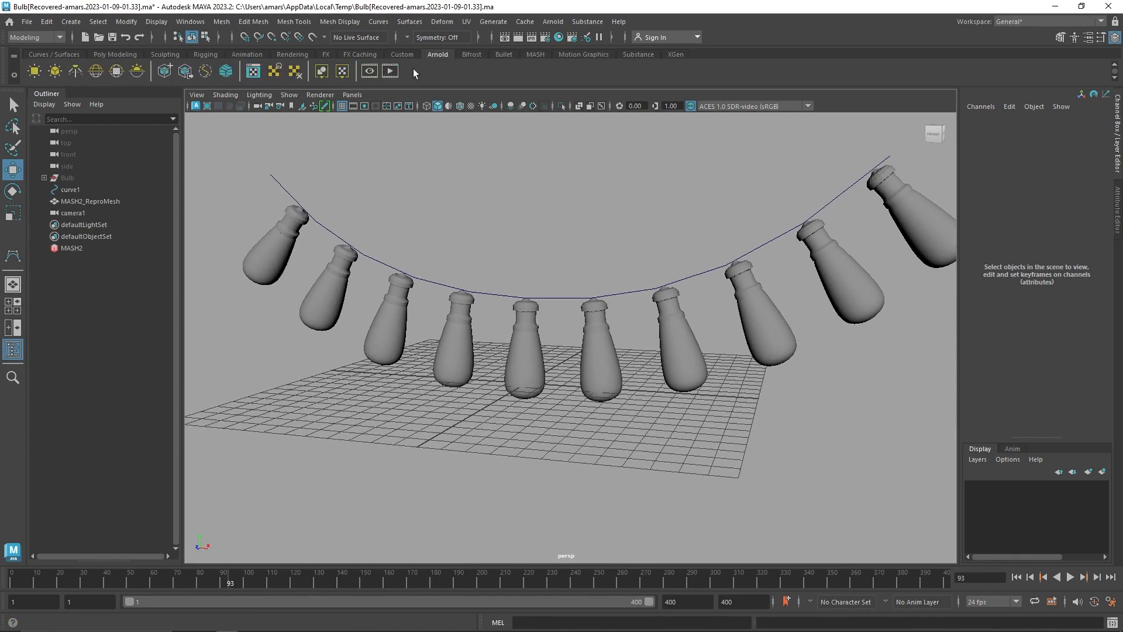
click(385, 110)
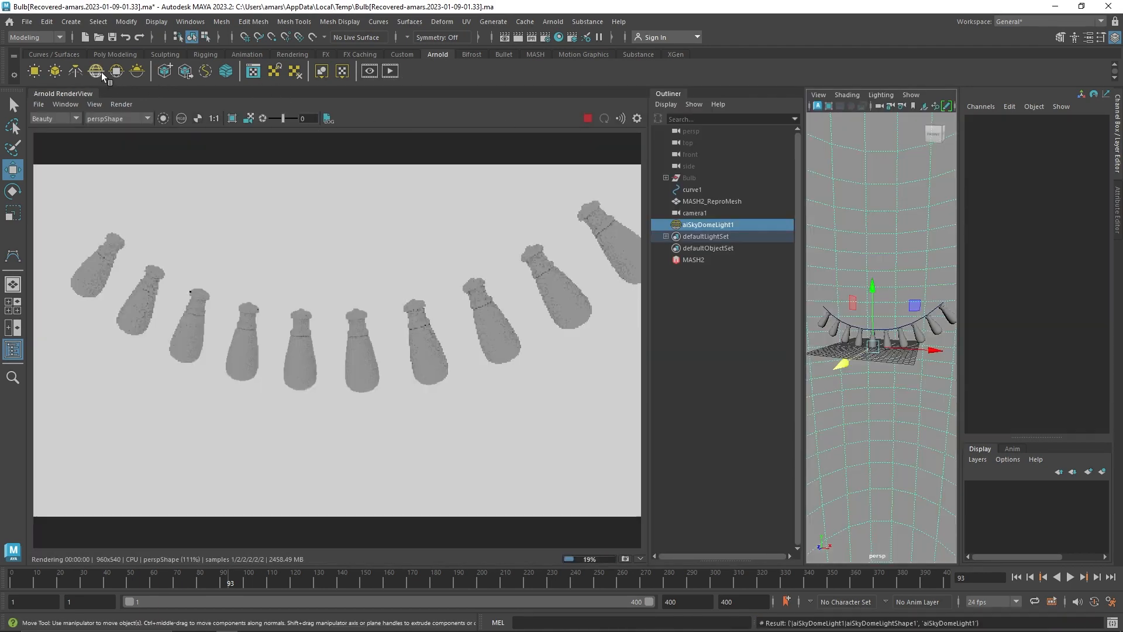
click(98, 71)
click(587, 118)
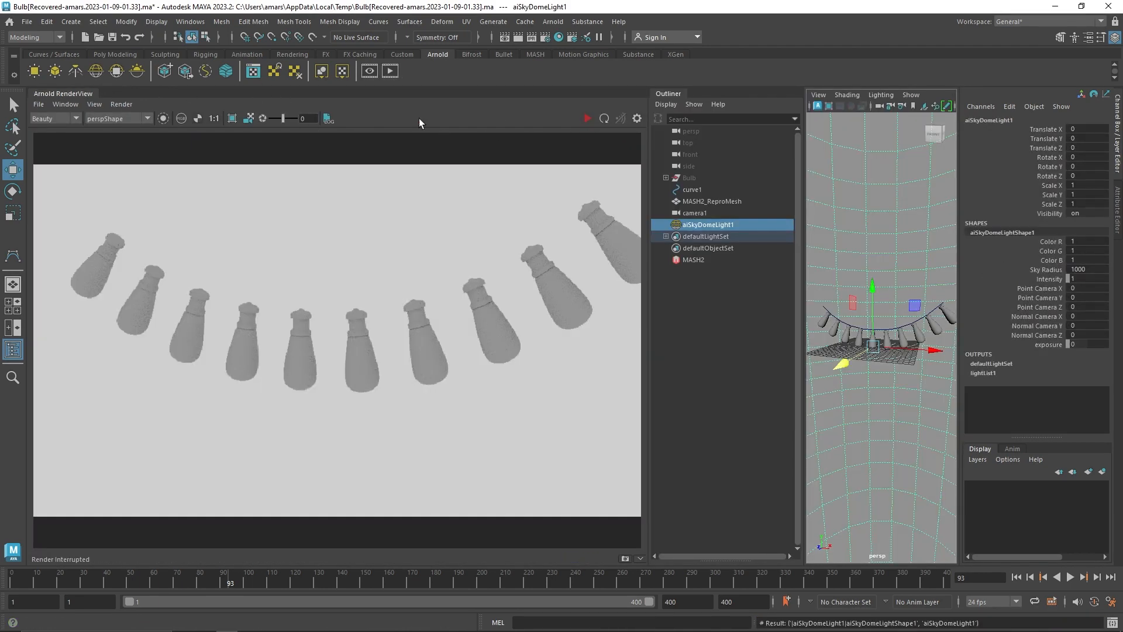
right_click(76, 91)
click(109, 139)
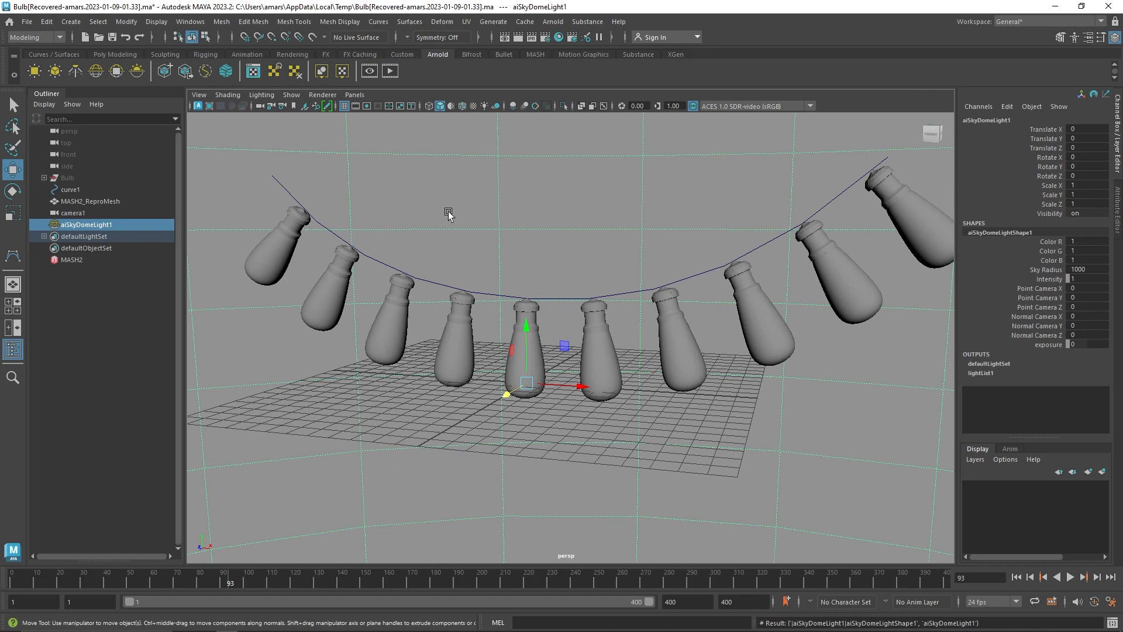
key(Delete)
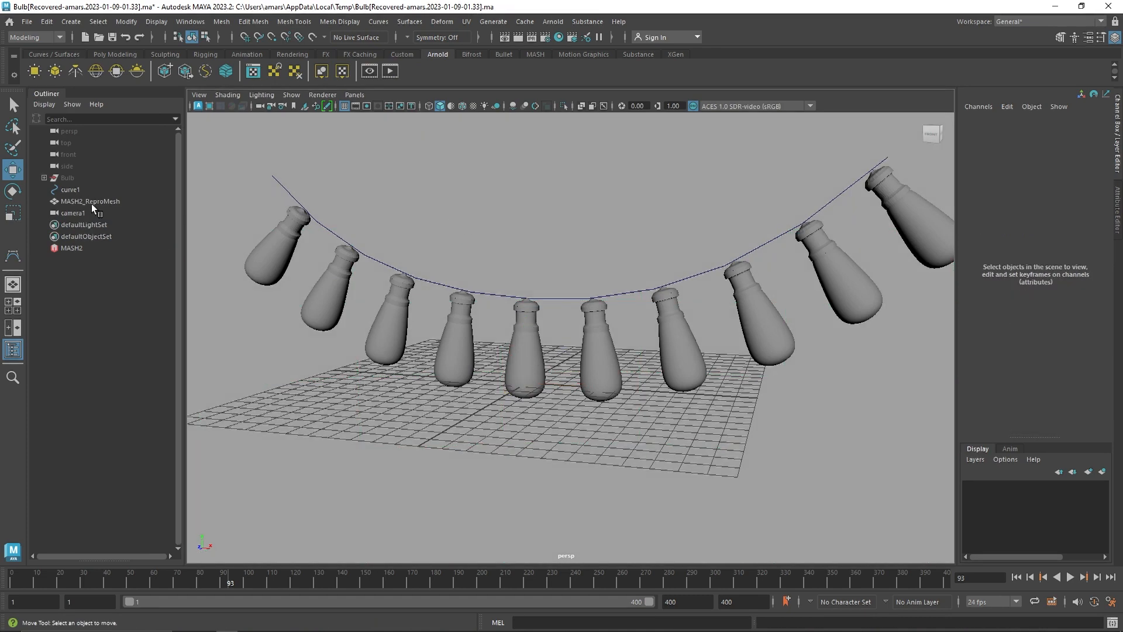
Step: Unhide the original Bulb group and raise it above the curve to about 5.6 in Translate Y
click(44, 177)
click(76, 190)
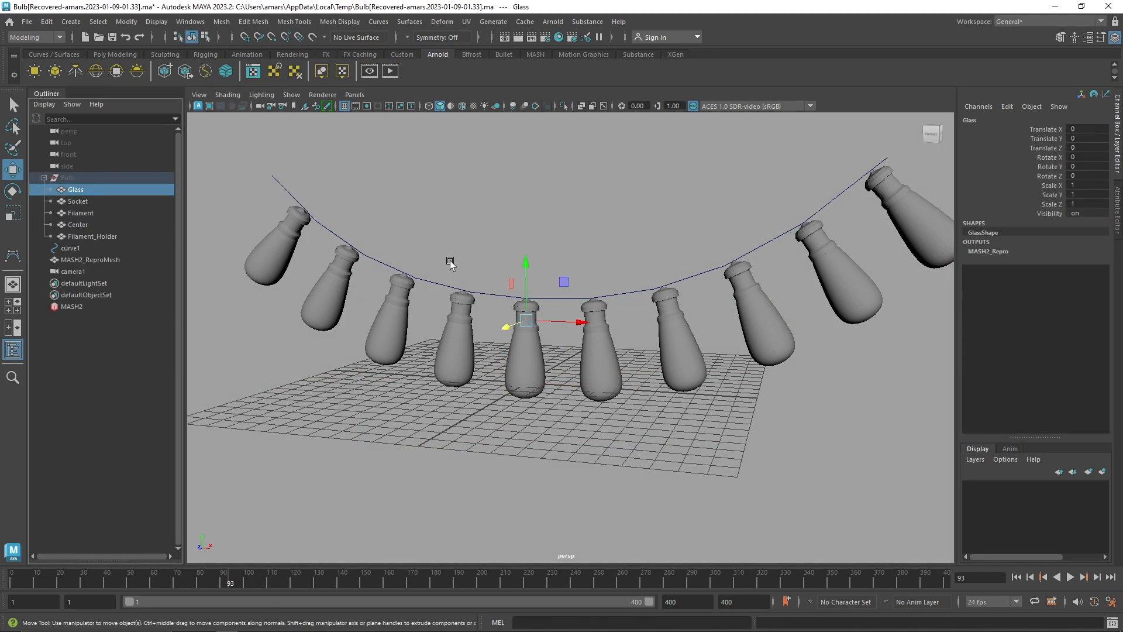
click(472, 360)
click(75, 190)
click(82, 178)
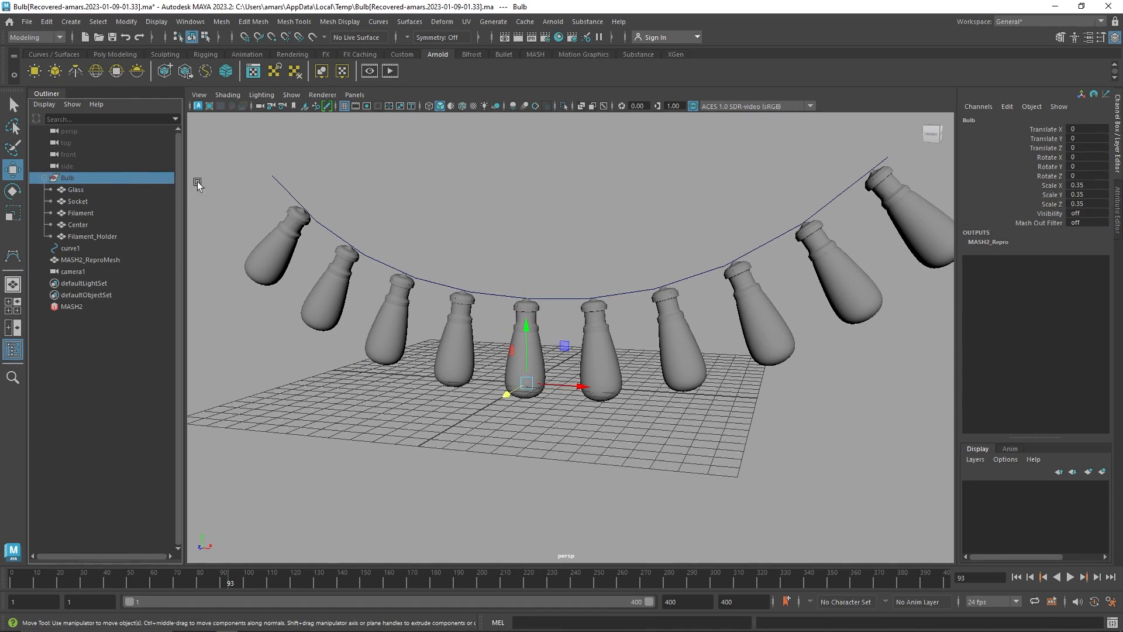
click(45, 177)
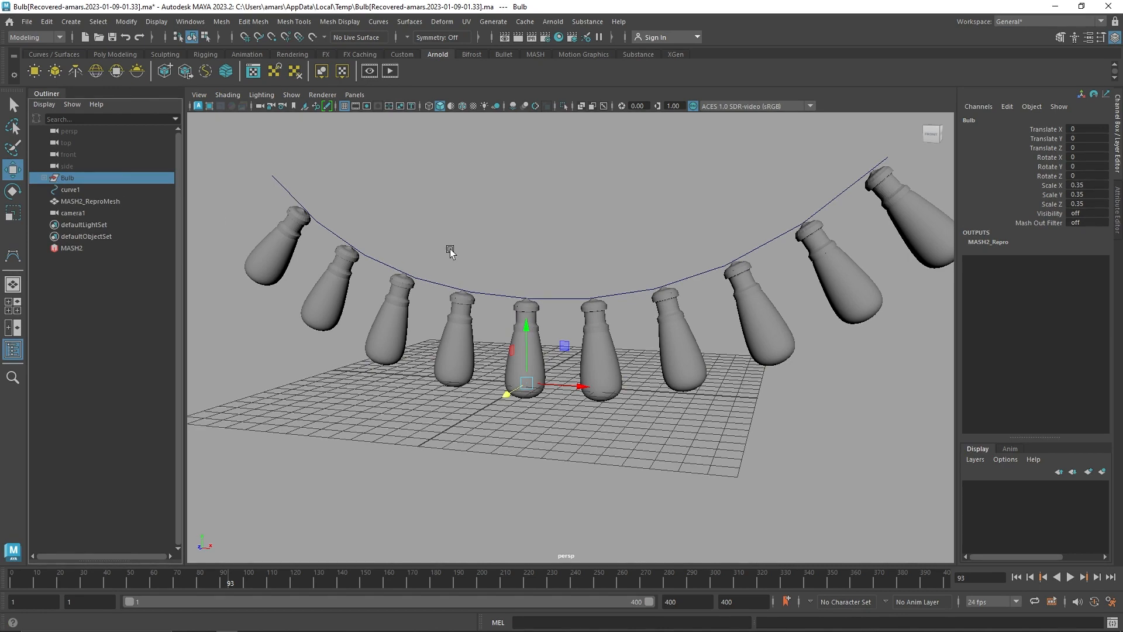
key(h)
drag(527, 326, 542, 235)
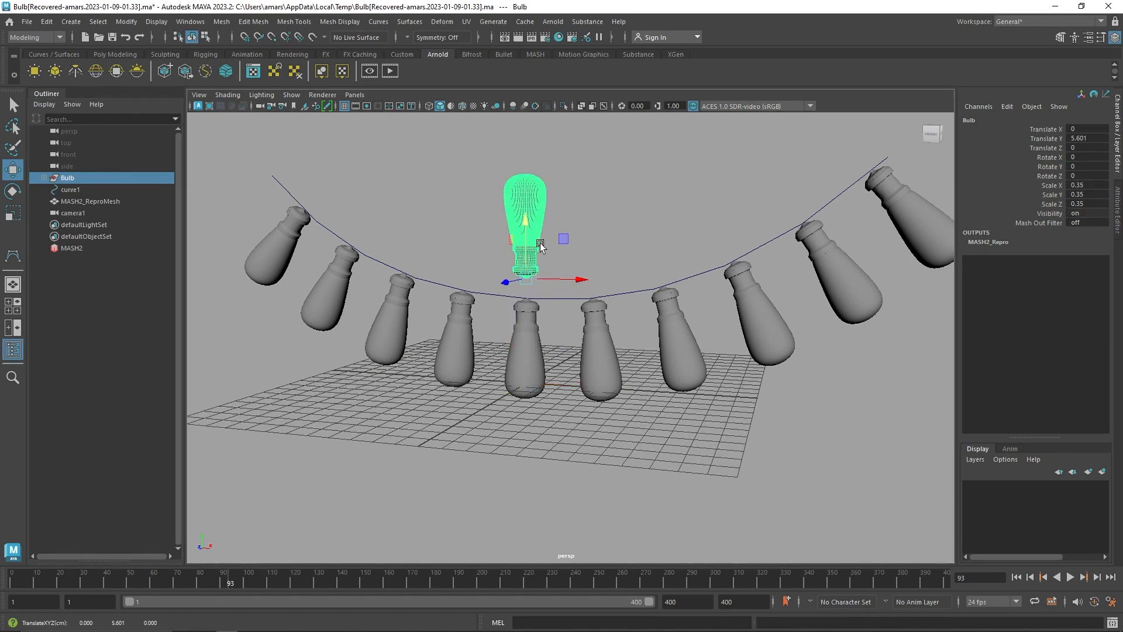
Step: Assign a new Arnold aiStandardSurface material to the original bulb's Glass mesh
alt+right_drag(542, 243, 624, 258)
alt+middle_drag(624, 258, 637, 327)
click(638, 327)
click(528, 295)
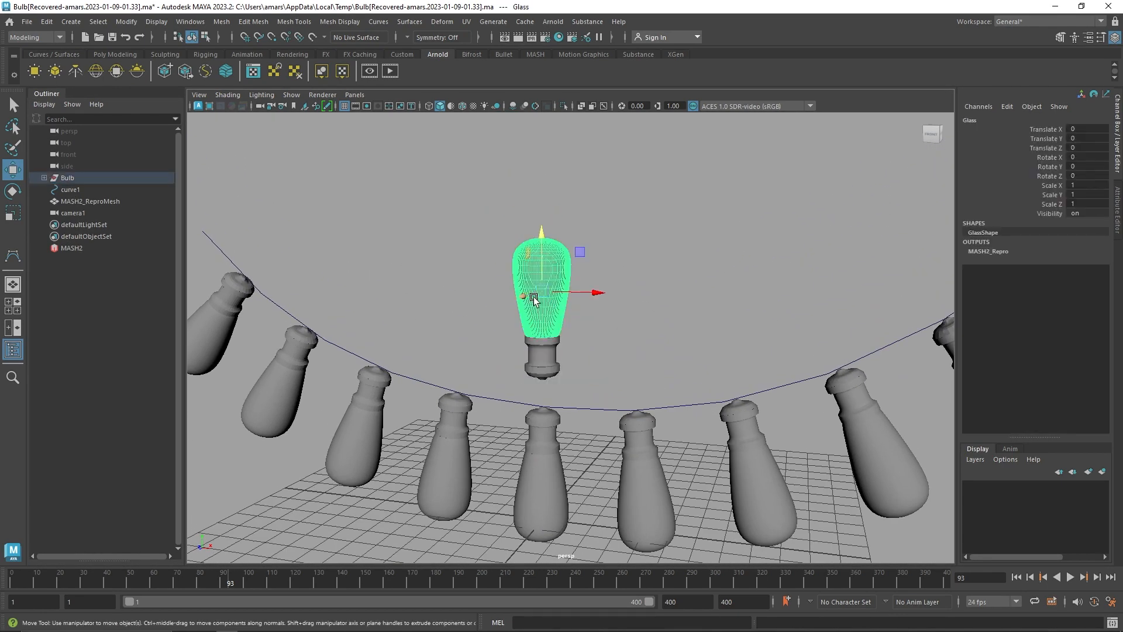
key(f)
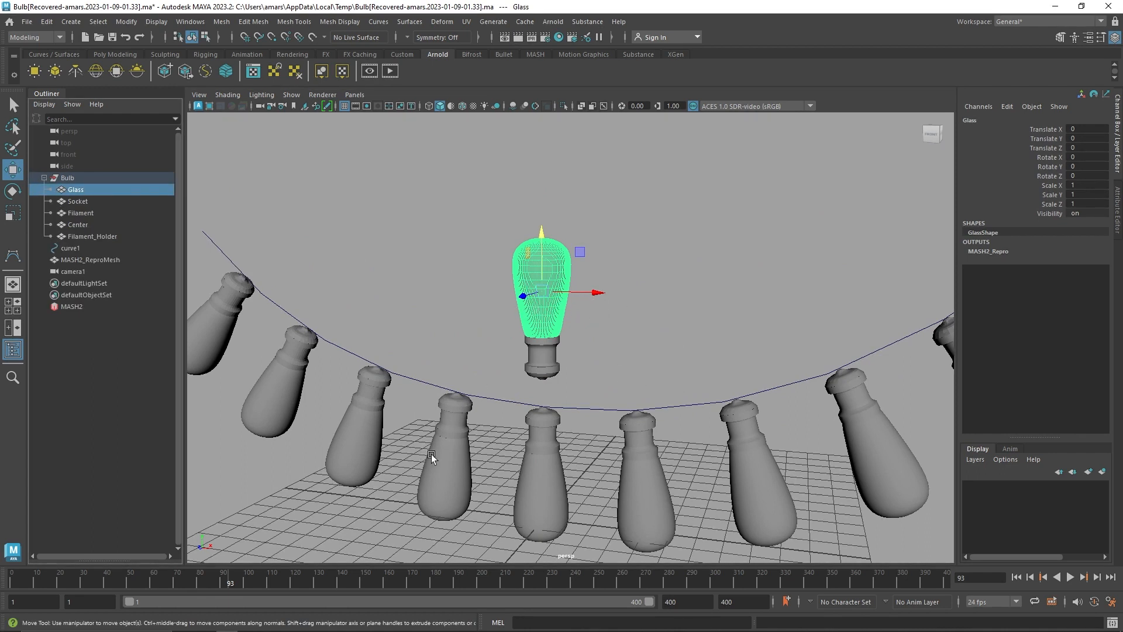
right_drag(590, 297, 587, 597)
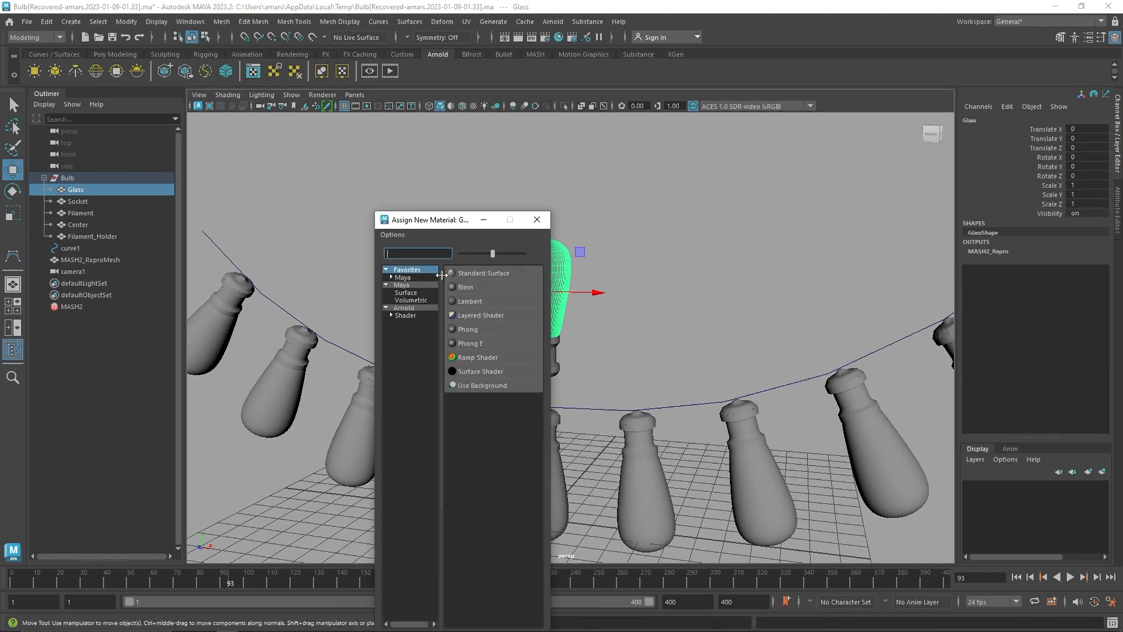
click(413, 307)
click(509, 469)
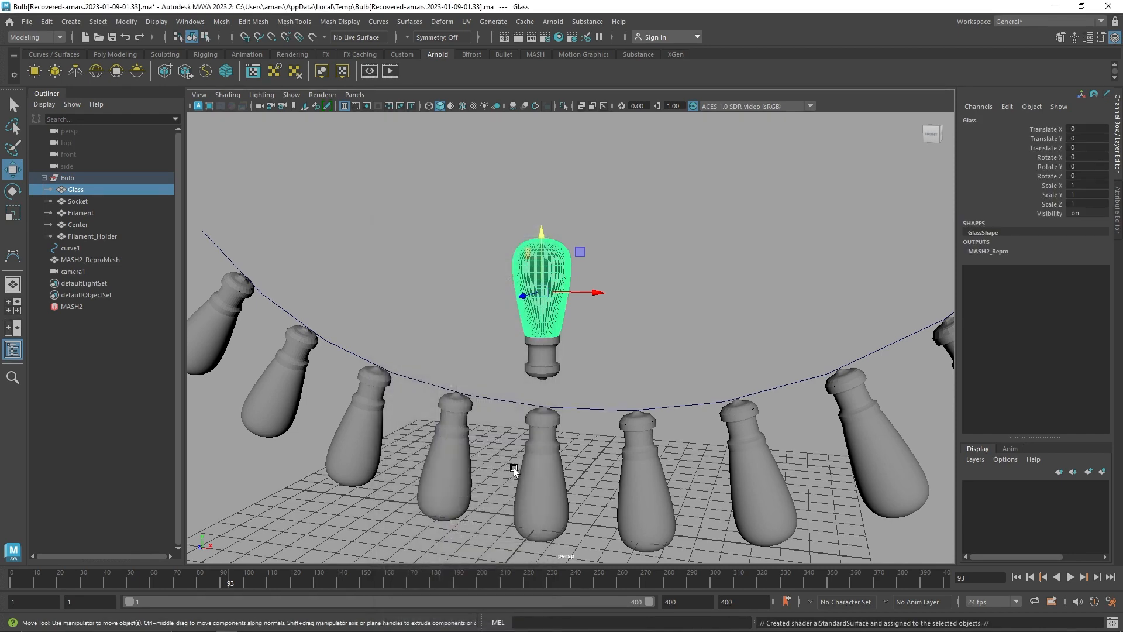
Step: Rename the glass mesh's new material as Glass and replace its settings with the Glass preset
click(1015, 119)
double_click(977, 148)
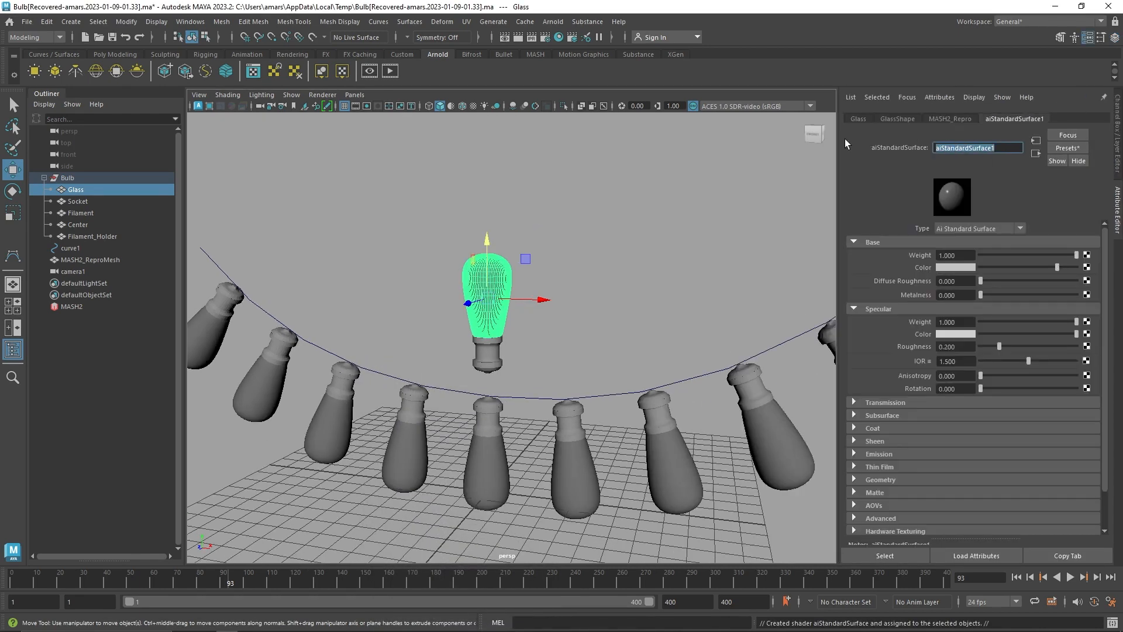
text(Glass)
key(Return)
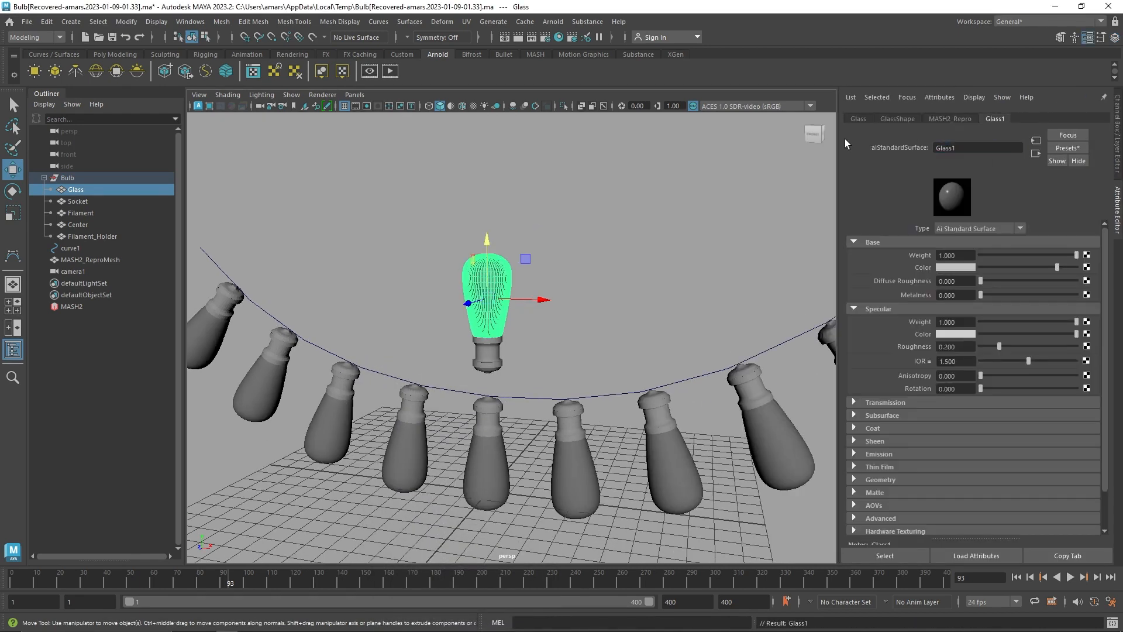
click(1069, 149)
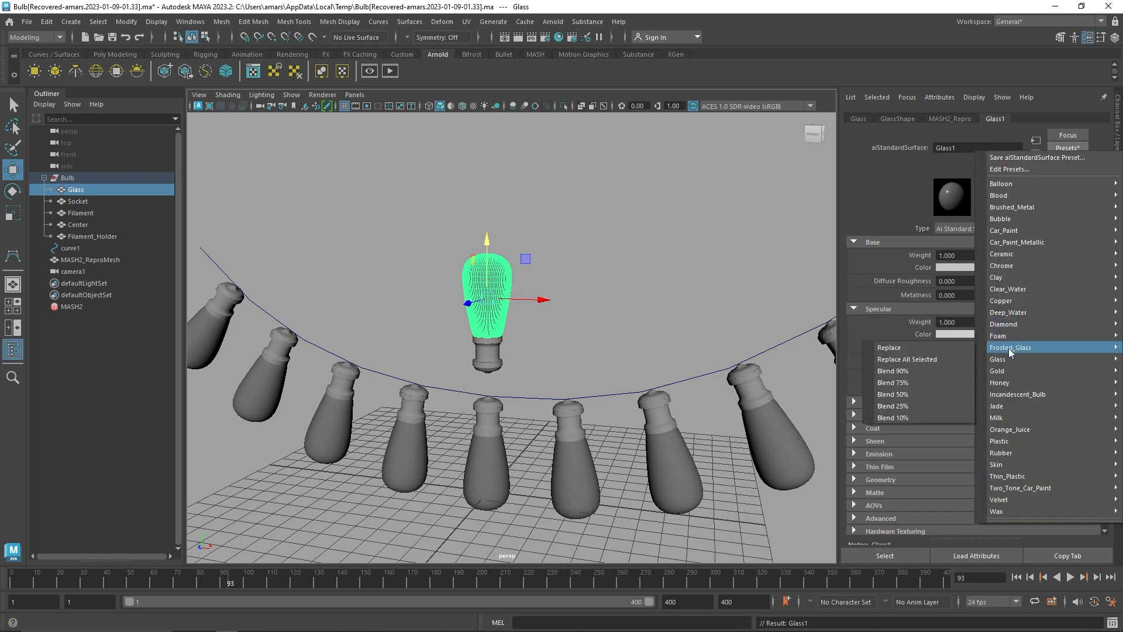
mouse_move(1006, 359)
click(901, 373)
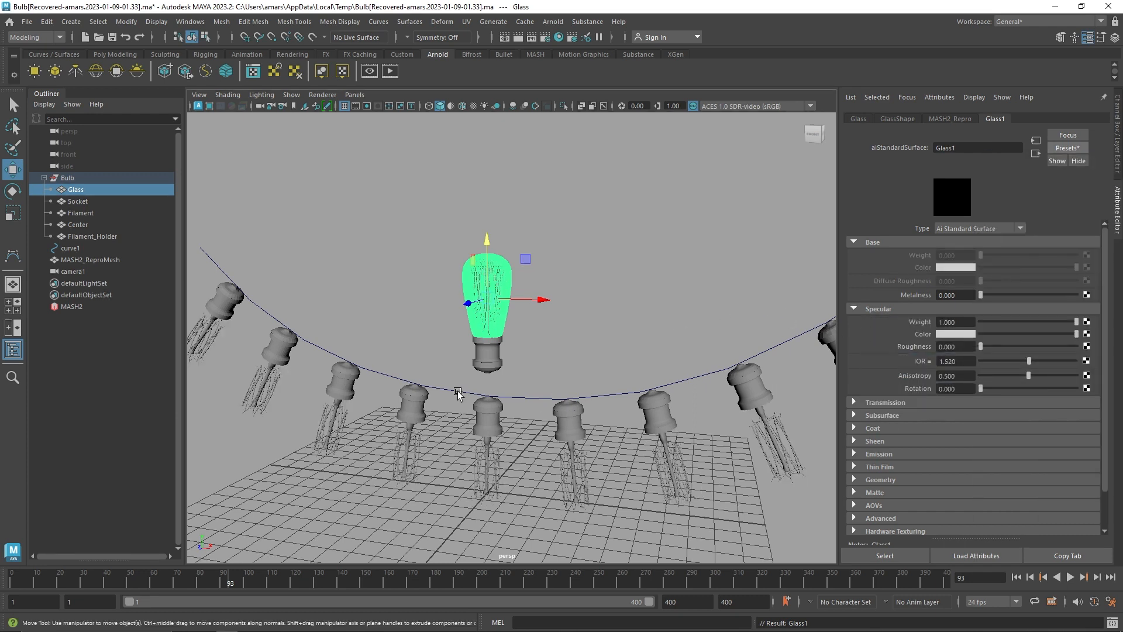
Step: Assign a new aiStandardSurface material to the Socket mesh and name it Plastic
click(88, 200)
key(f)
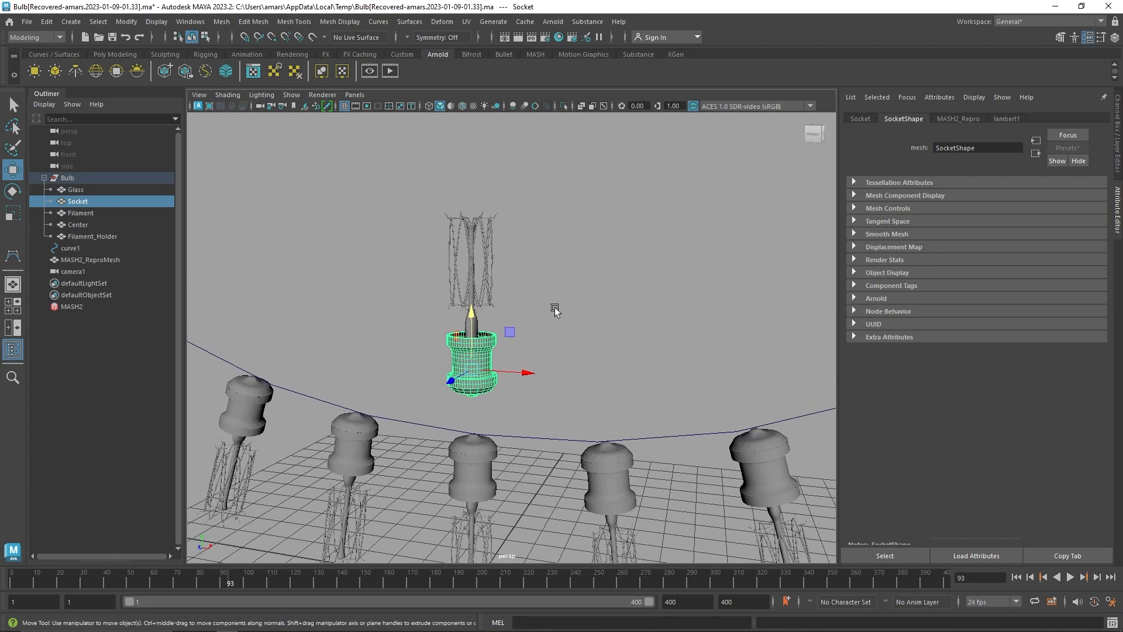
mouse_move(555, 297)
right_down()
mouse_move(534, 430)
mouse_move(535, 565)
mouse_move(535, 429)
mouse_move(555, 297)
right_up()
right_drag(556, 297, 549, 599)
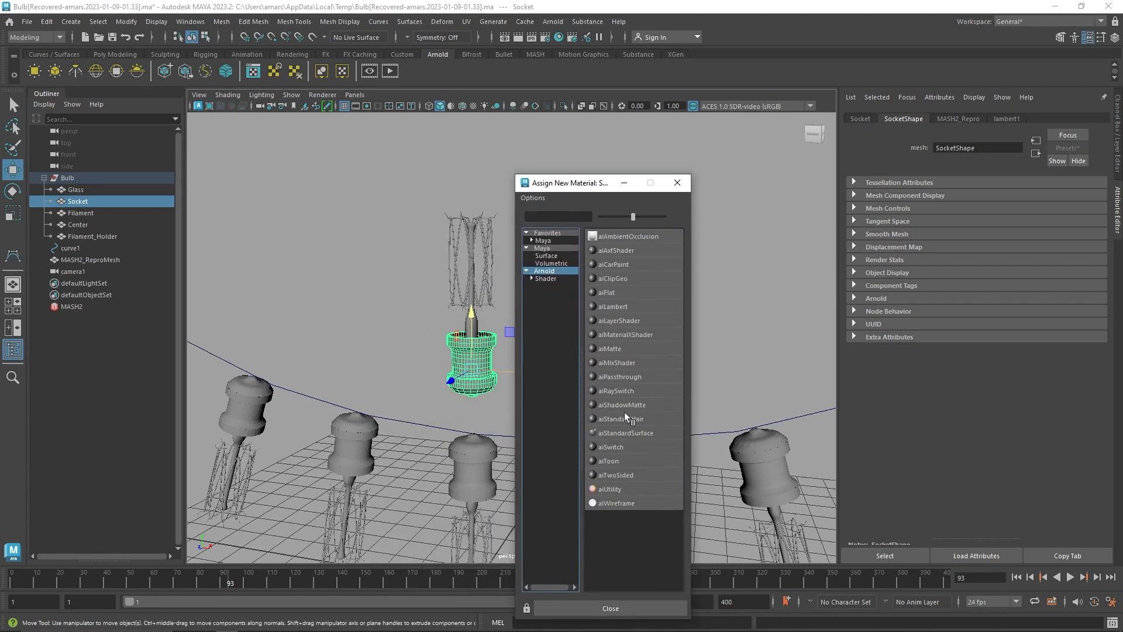
click(639, 433)
double_click(977, 147)
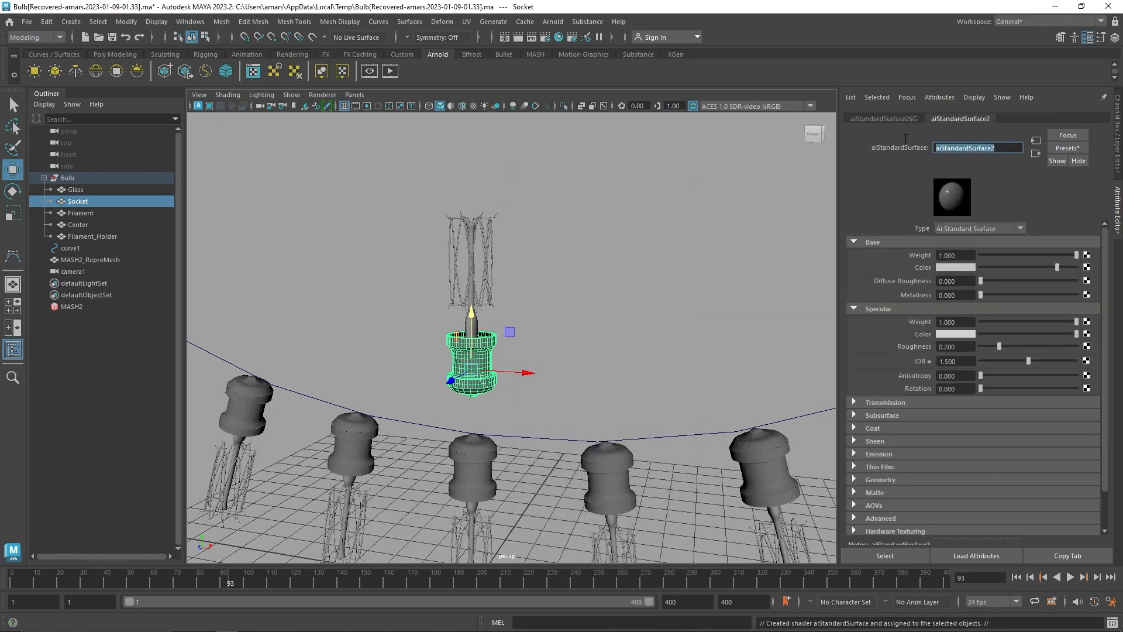
text(Plasti)
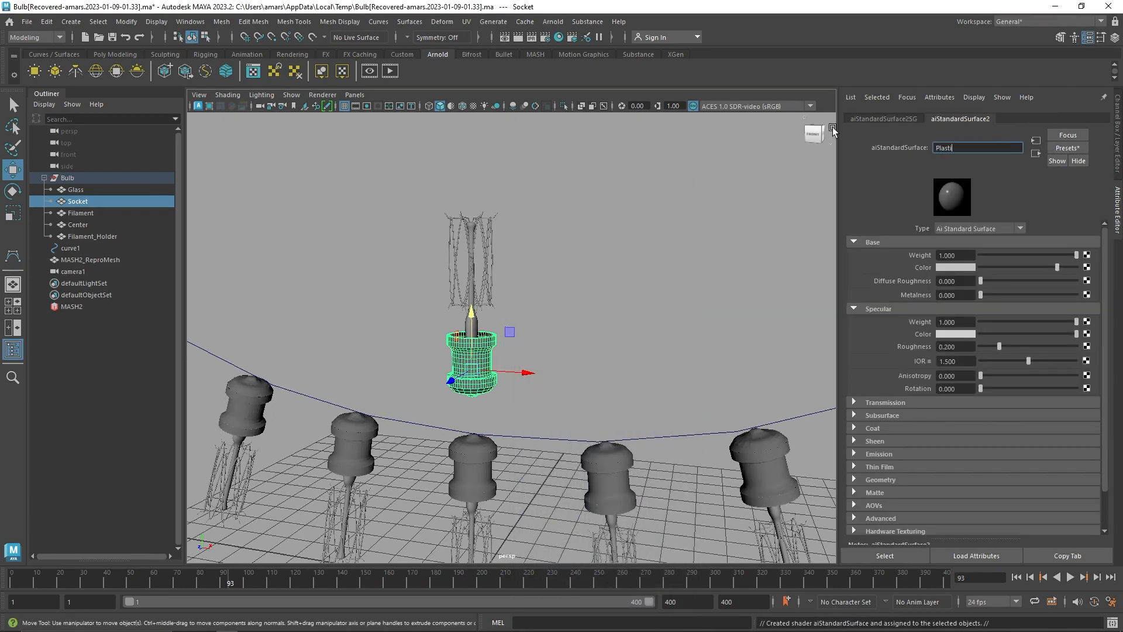
text(c)
key(Return)
Step: Give the Plastic material a near-black base color, with Metalness 0.2 and specular Roughness 0.4
click(984, 268)
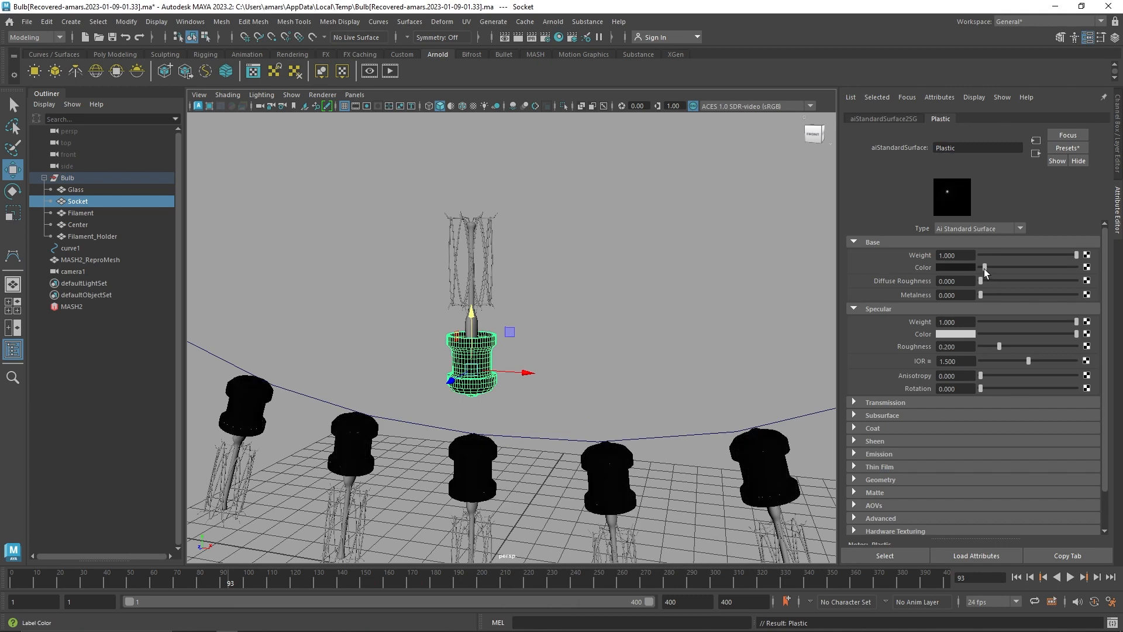
click(937, 348)
double_click(955, 295)
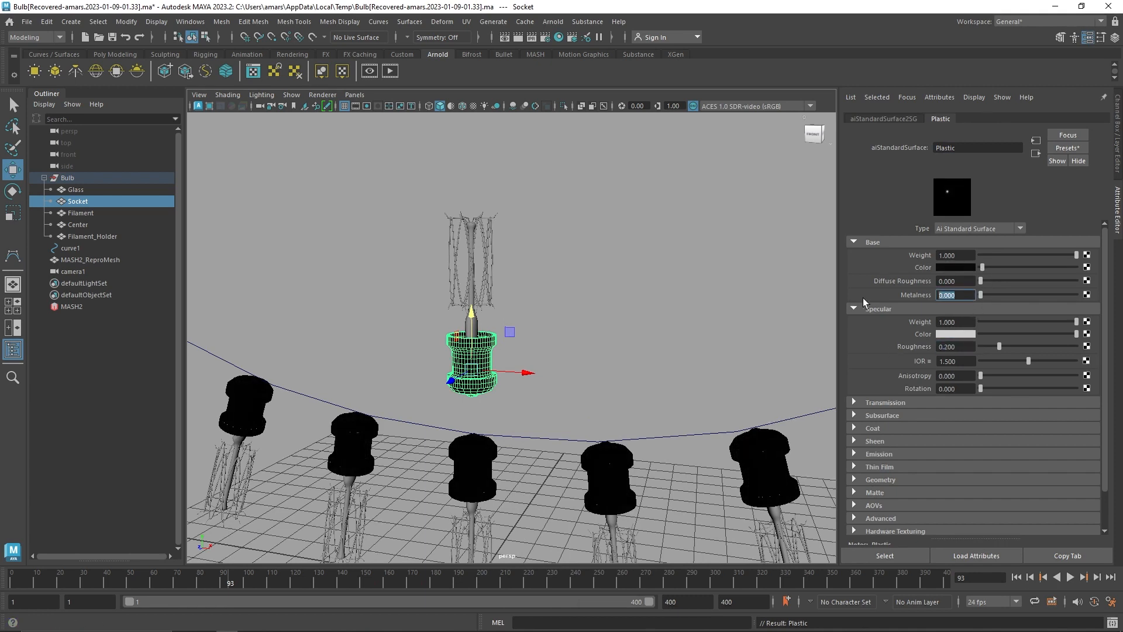
text(.2)
key(Return)
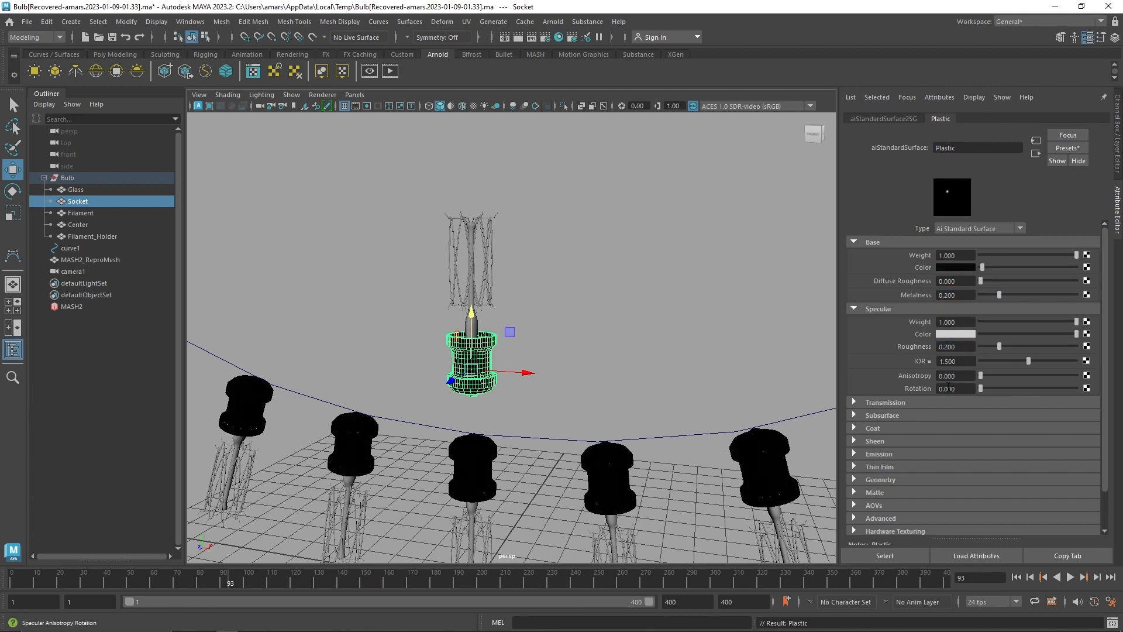
double_click(955, 346)
text(.4)
key(Return)
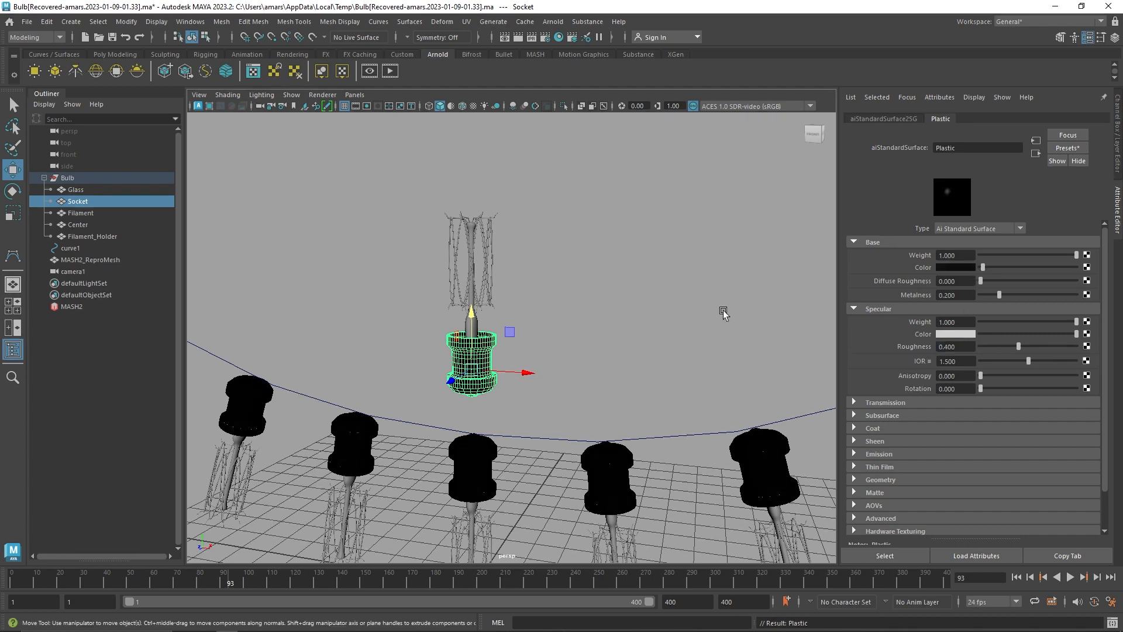
Step: Assign a new Arnold aiStandardSurface material to the Filament mesh and name it Light
click(80, 213)
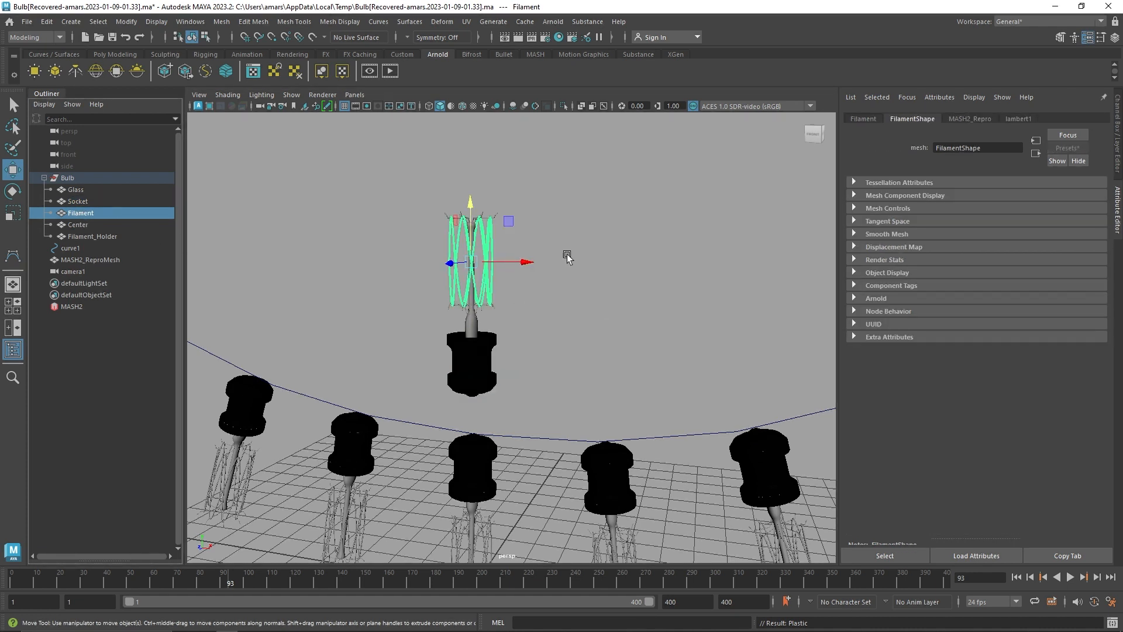
right_drag(537, 246, 560, 544)
click(554, 269)
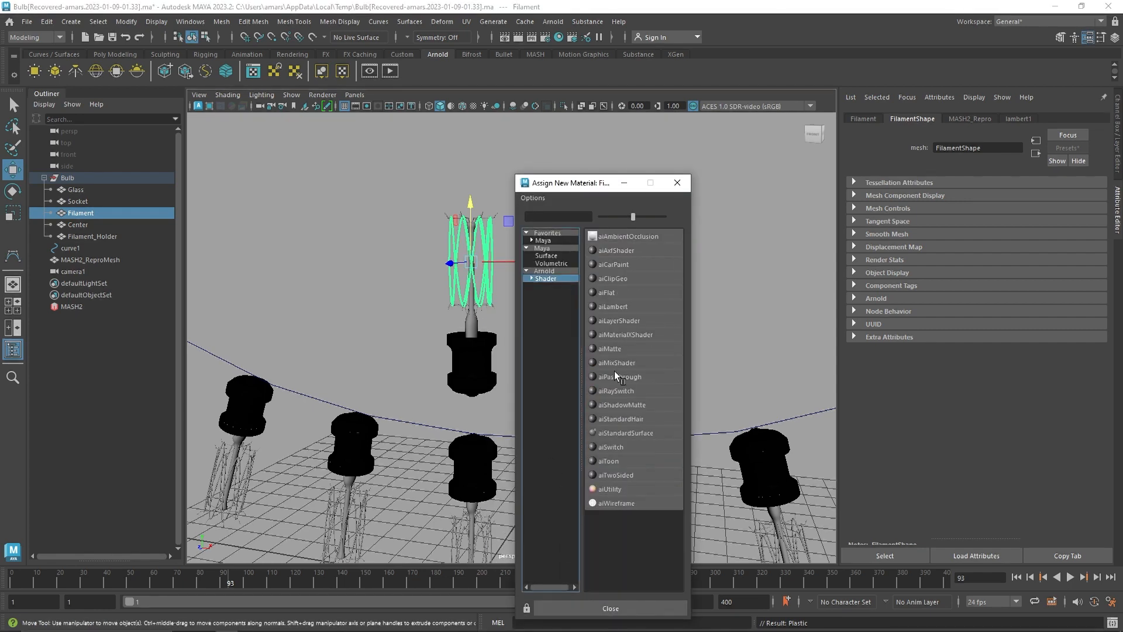
click(644, 434)
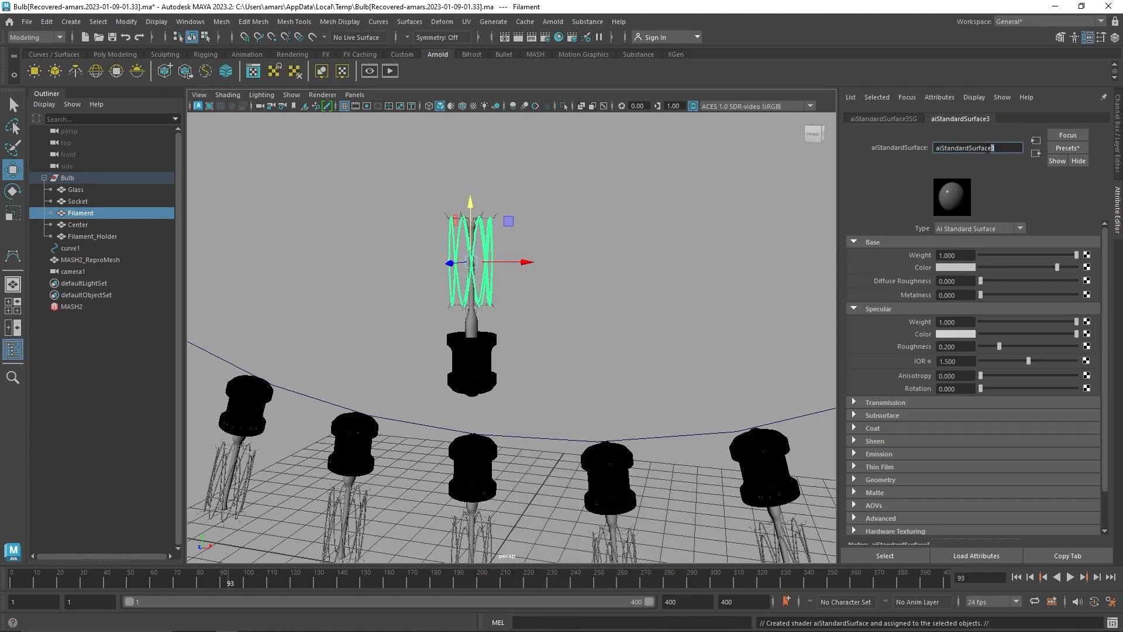
double_click(988, 148)
text(Light)
key(Return)
Step: Replace the Light material's settings with the Incandescent_Bulb preset
click(1070, 148)
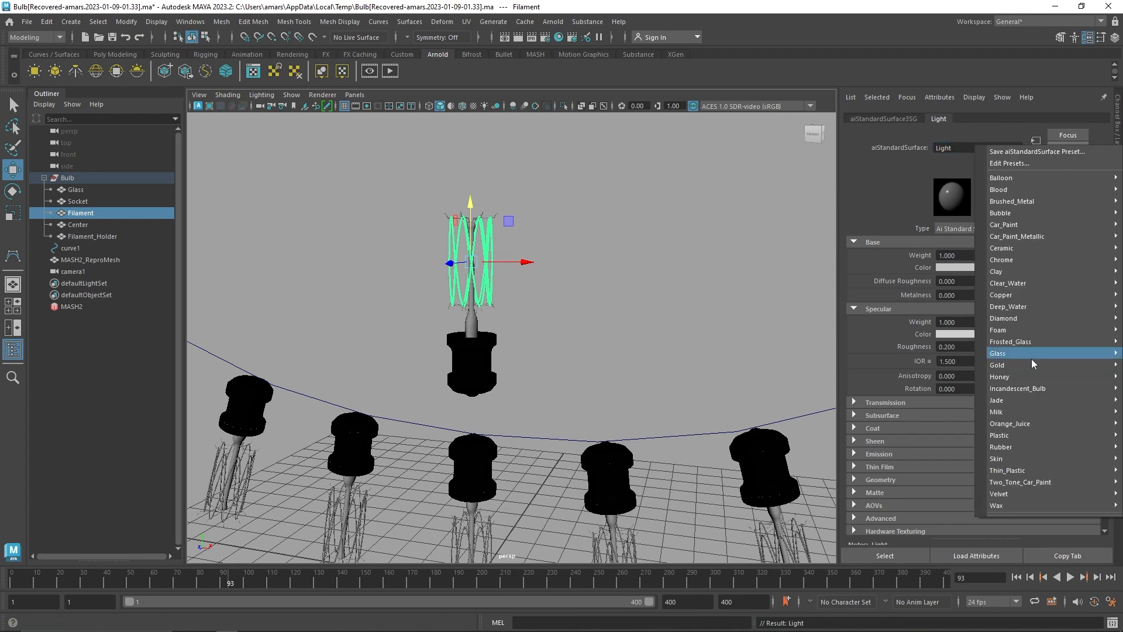
mouse_move(1025, 388)
click(928, 399)
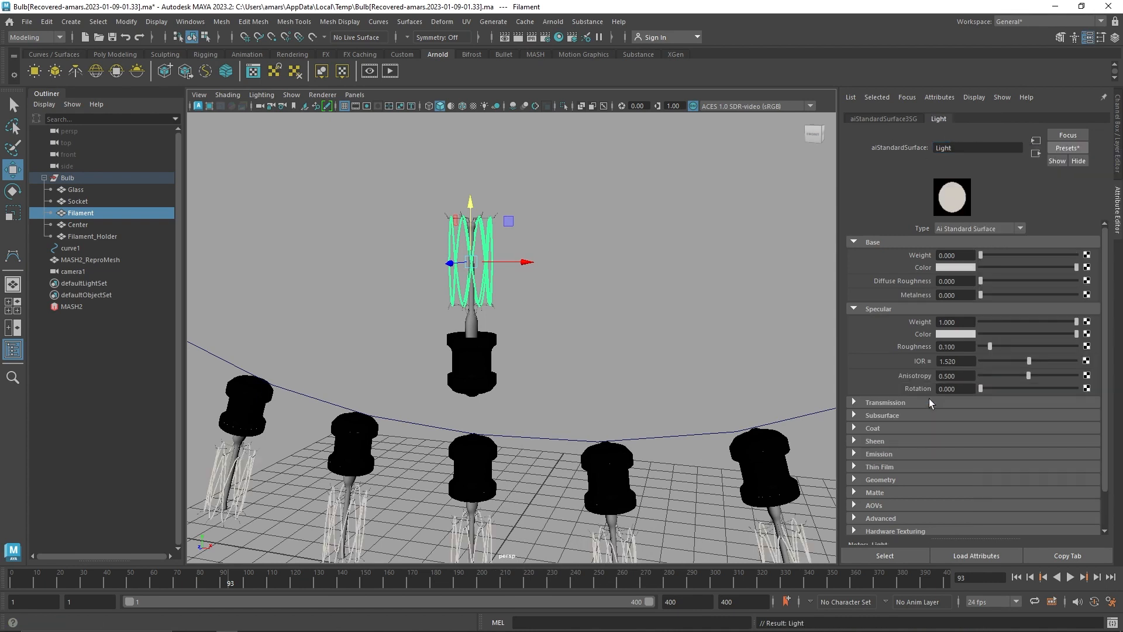
Step: Set the Light material's emission color to a saturated orange and its emission weight to 2
click(873, 242)
click(877, 254)
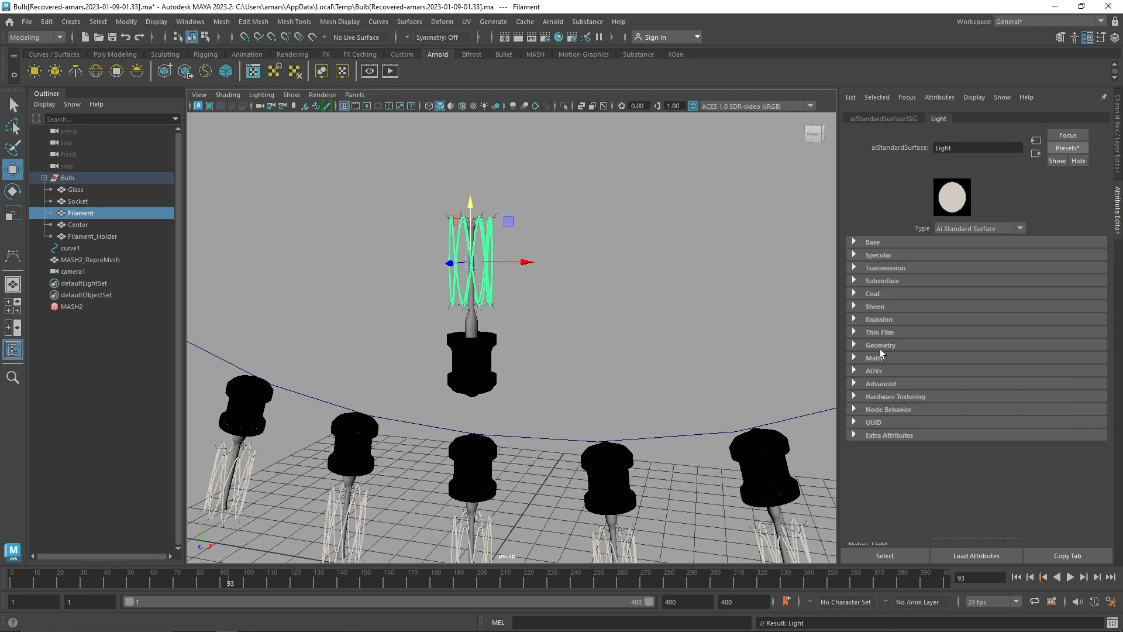
click(879, 319)
click(944, 346)
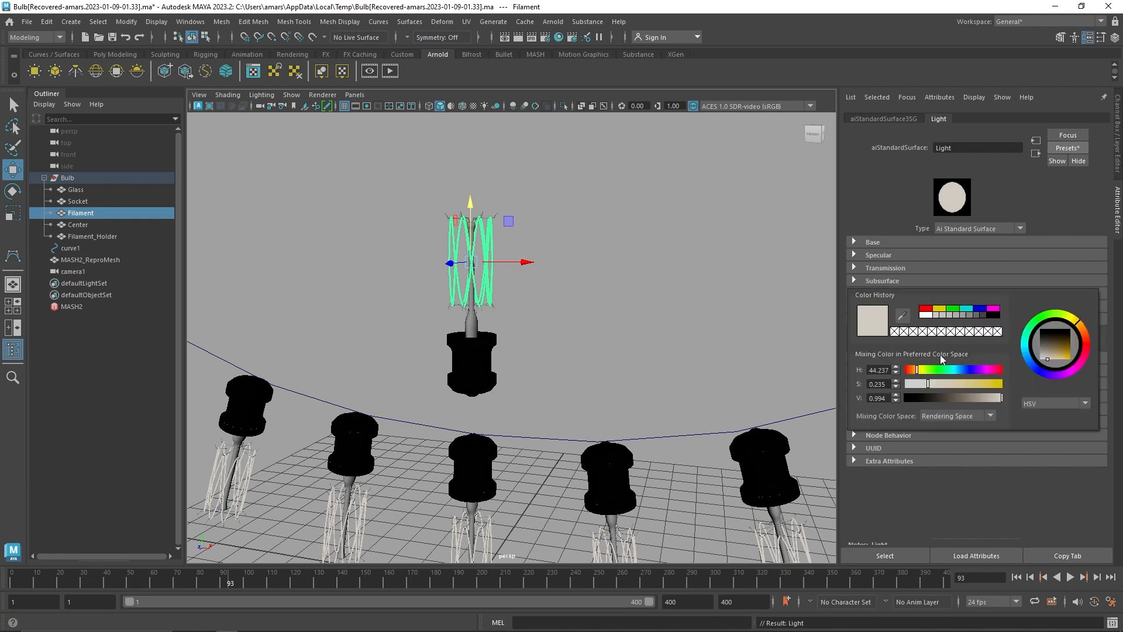
drag(1054, 355, 1083, 333)
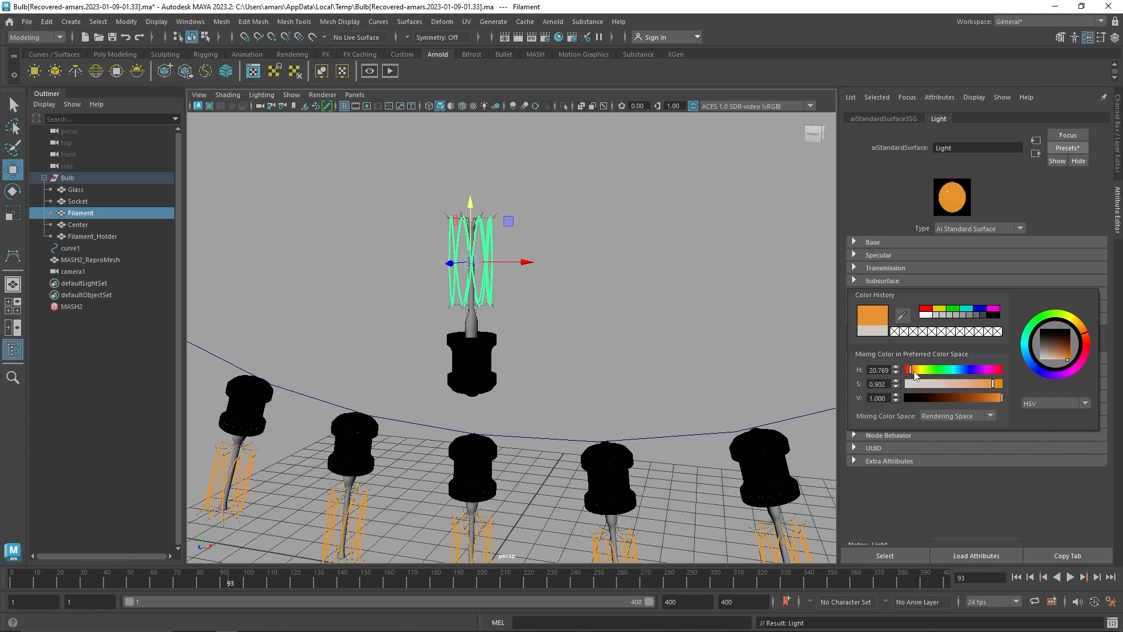
drag(915, 372, 914, 376)
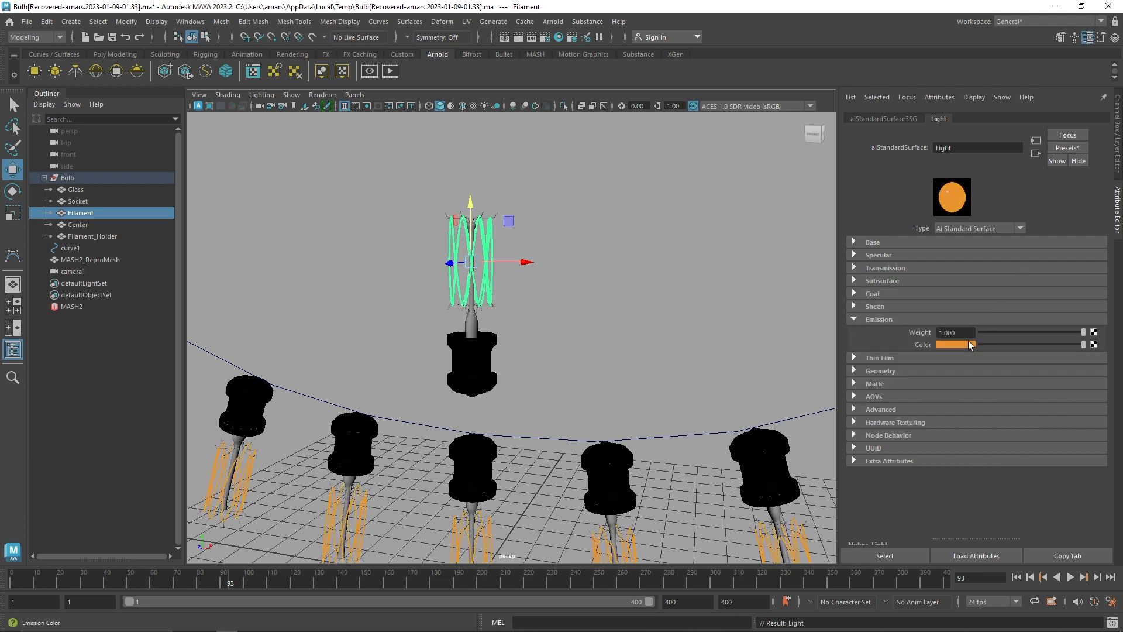
click(953, 332)
text(2)
key(Return)
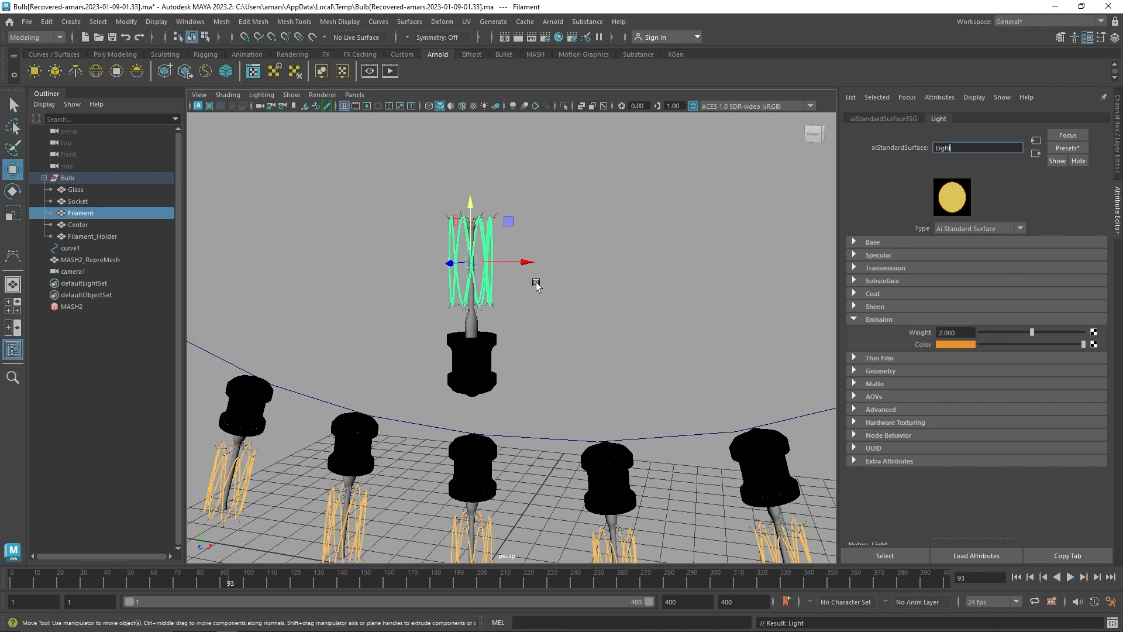
click(539, 297)
Step: Assign the existing Glass material to the Center mesh and to the Filament_Holder mesh
click(96, 225)
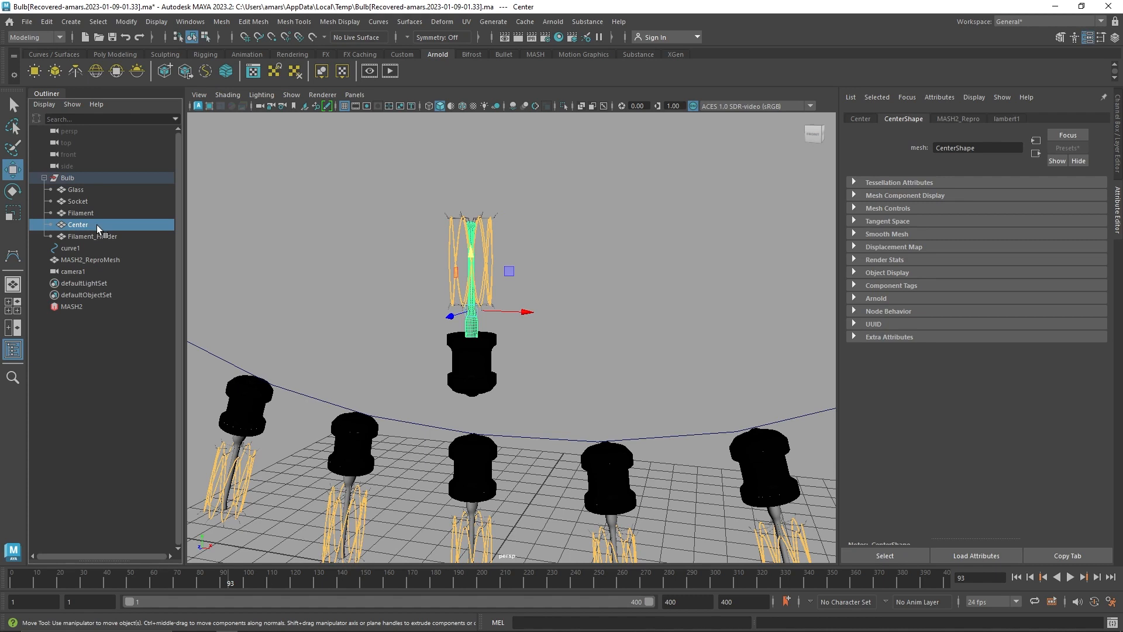
click(100, 234)
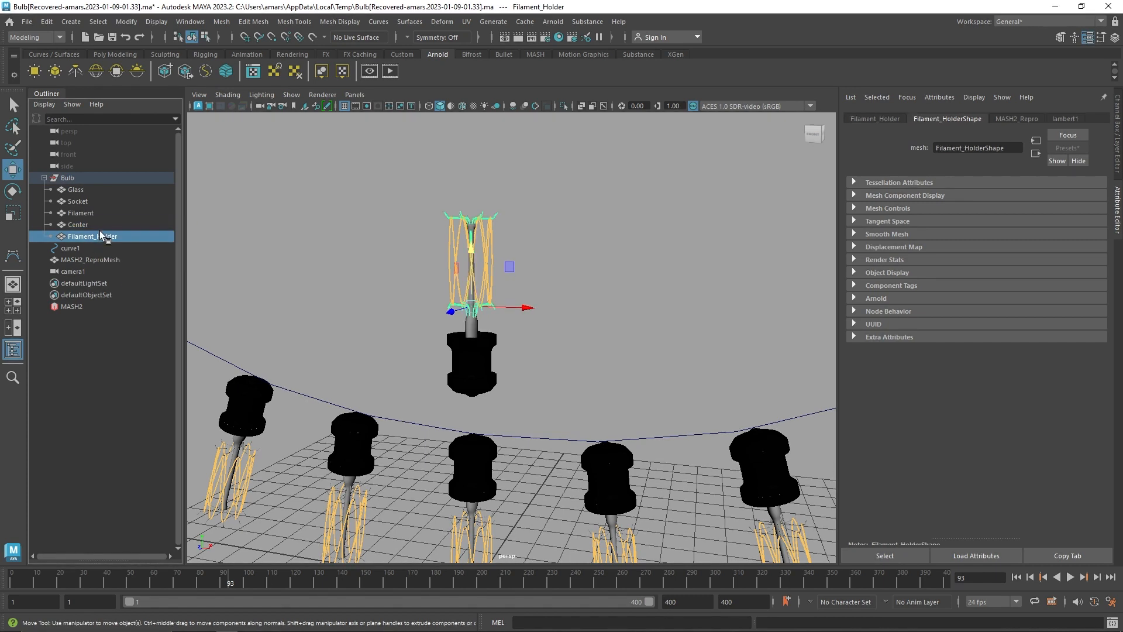
click(101, 225)
mouse_move(604, 264)
right_down()
mouse_move(591, 396)
mouse_move(632, 587)
mouse_move(678, 591)
mouse_move(695, 572)
right_up()
click(100, 234)
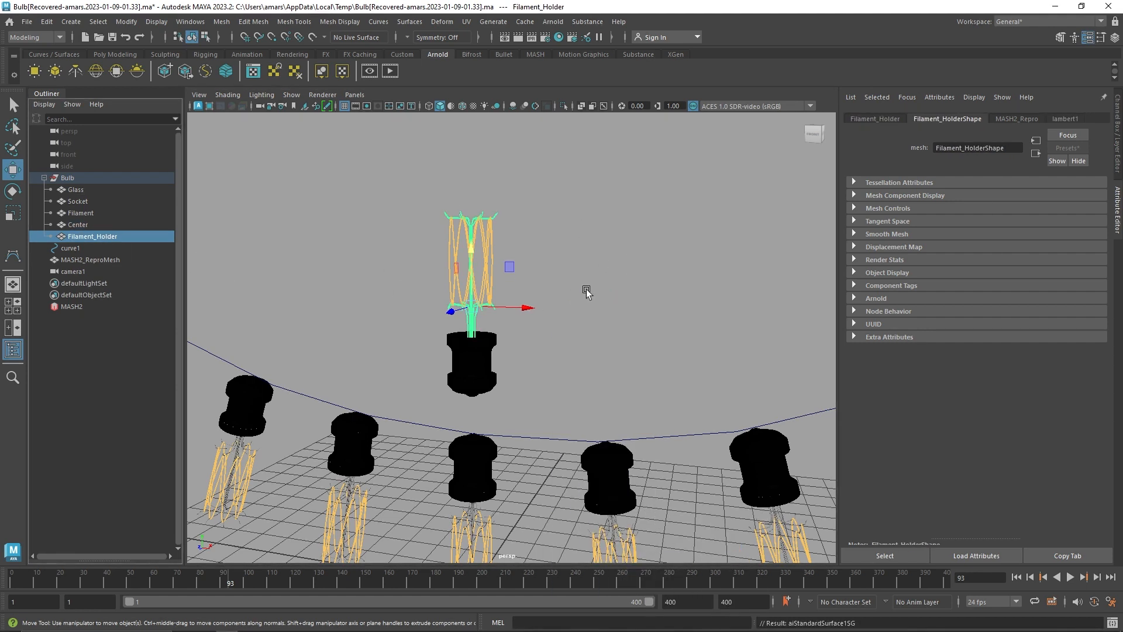
right_drag(602, 284, 687, 559)
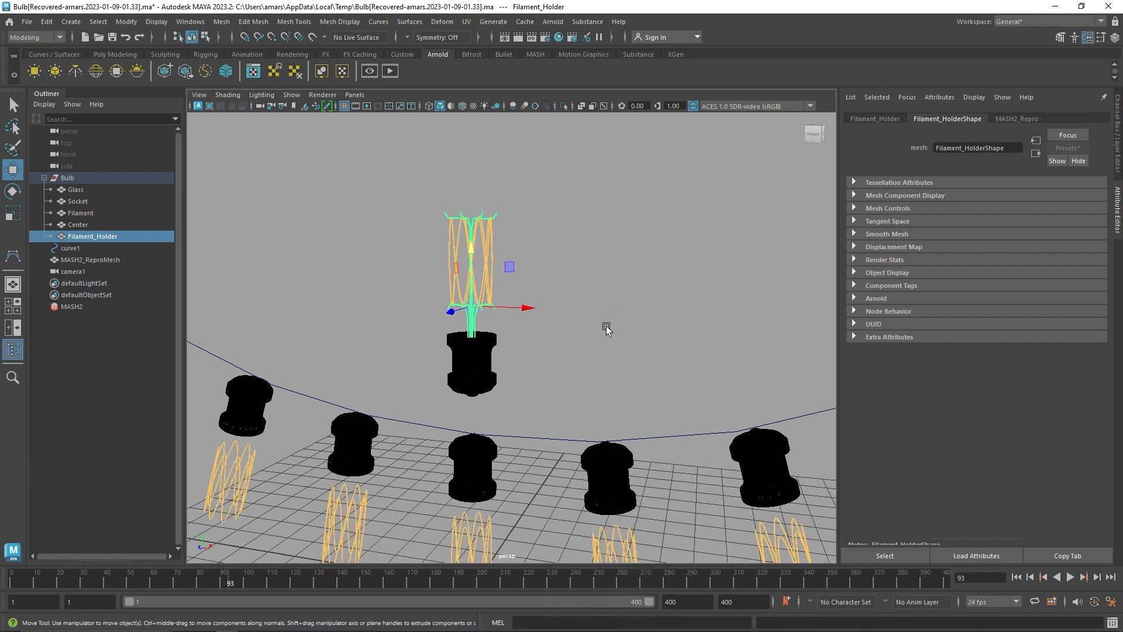
click(606, 329)
Step: Hide the original Bulb group so only the MASH copies along the curve are shown
alt+drag(468, 292, 426, 303)
click(76, 176)
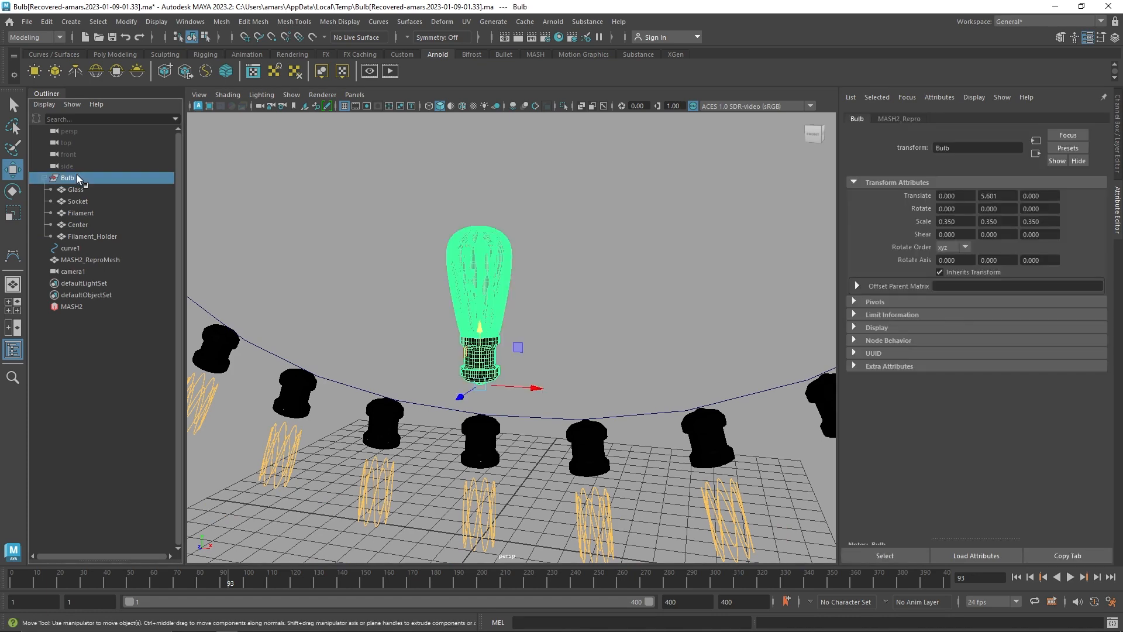
key(ctrl+h)
click(569, 268)
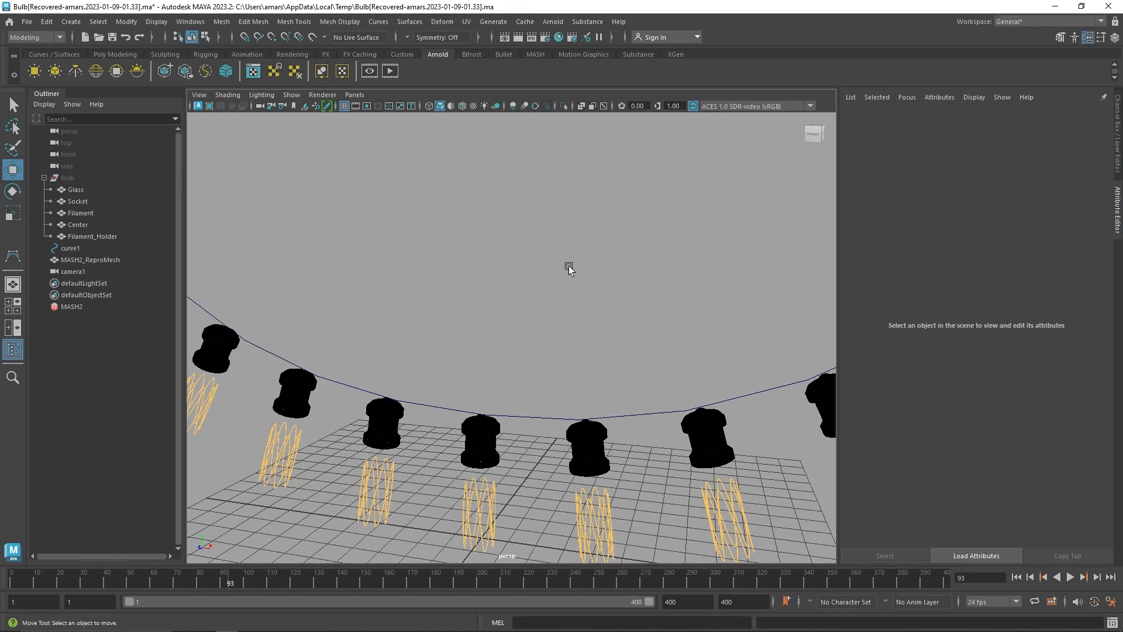
Step: Render the bulb string through cameraShape1 in the Arnold RenderView, stop the render and close the render view
click(390, 73)
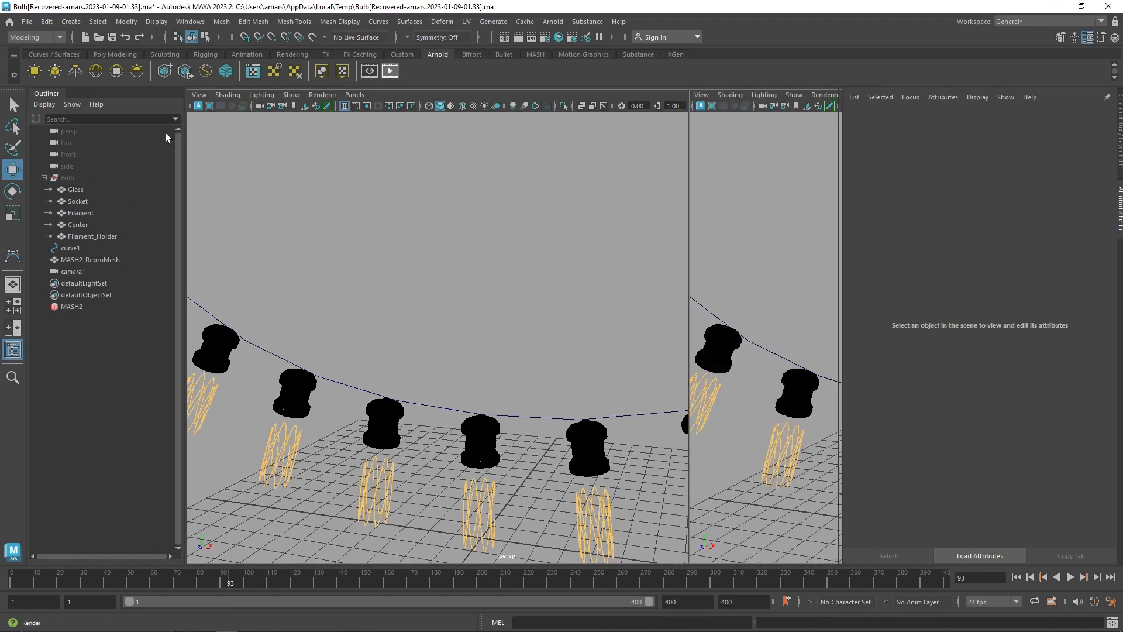
click(114, 119)
click(110, 137)
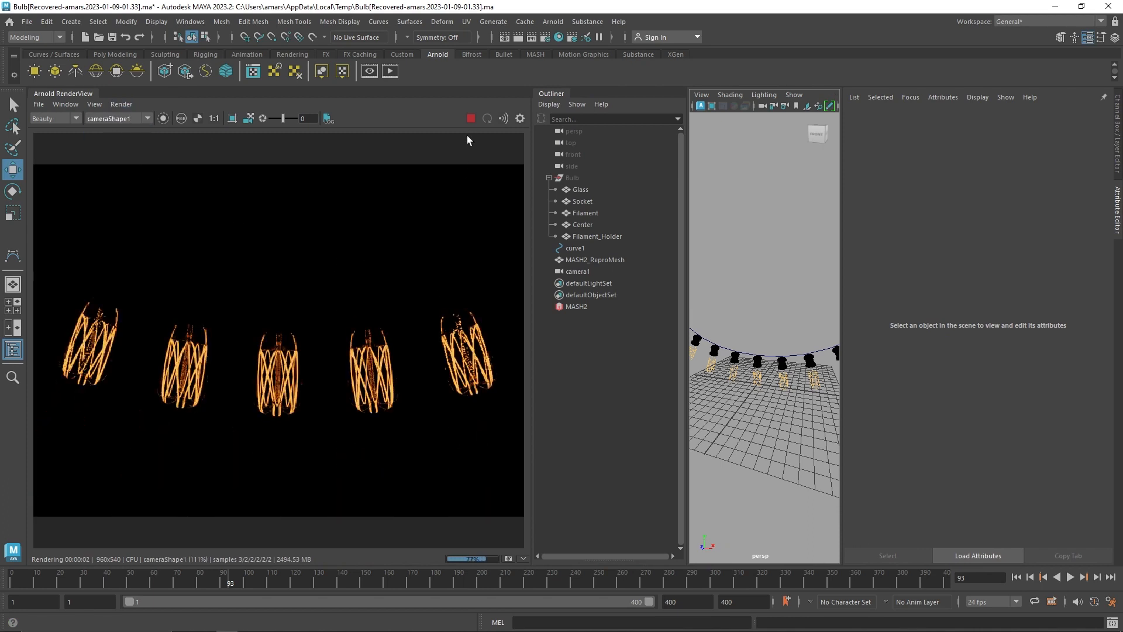
click(471, 118)
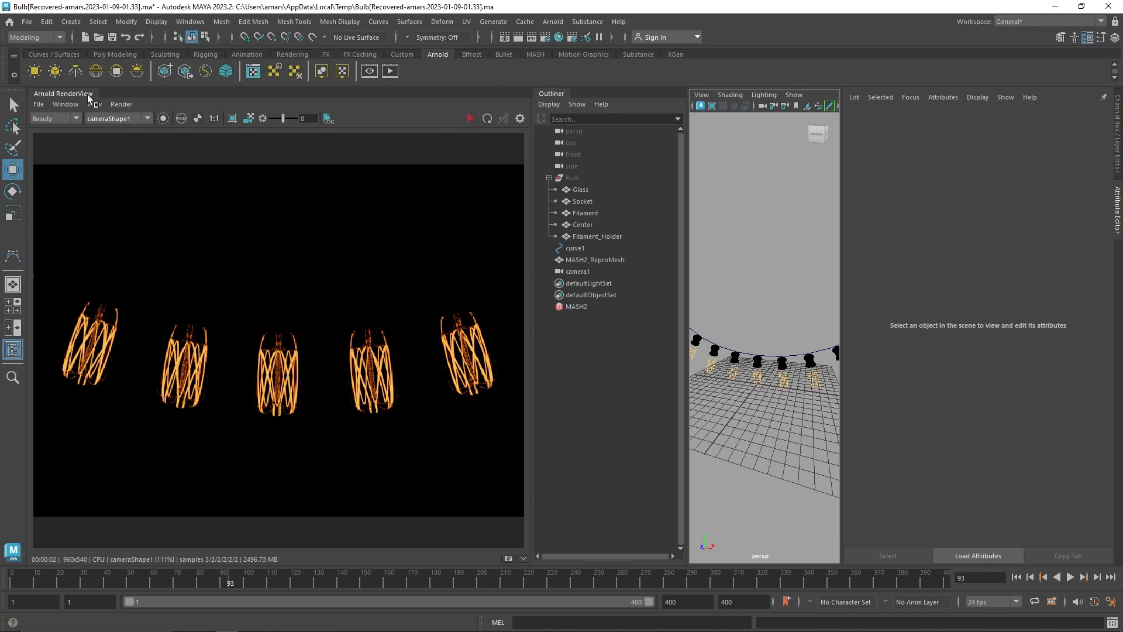
click(276, 307)
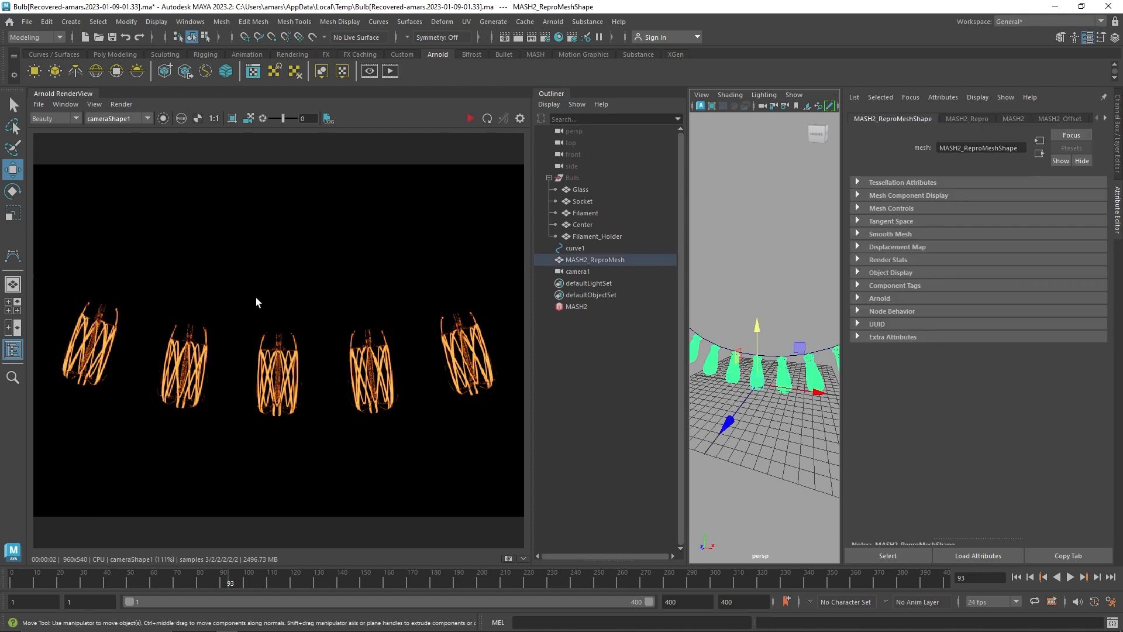
click(65, 104)
click(78, 144)
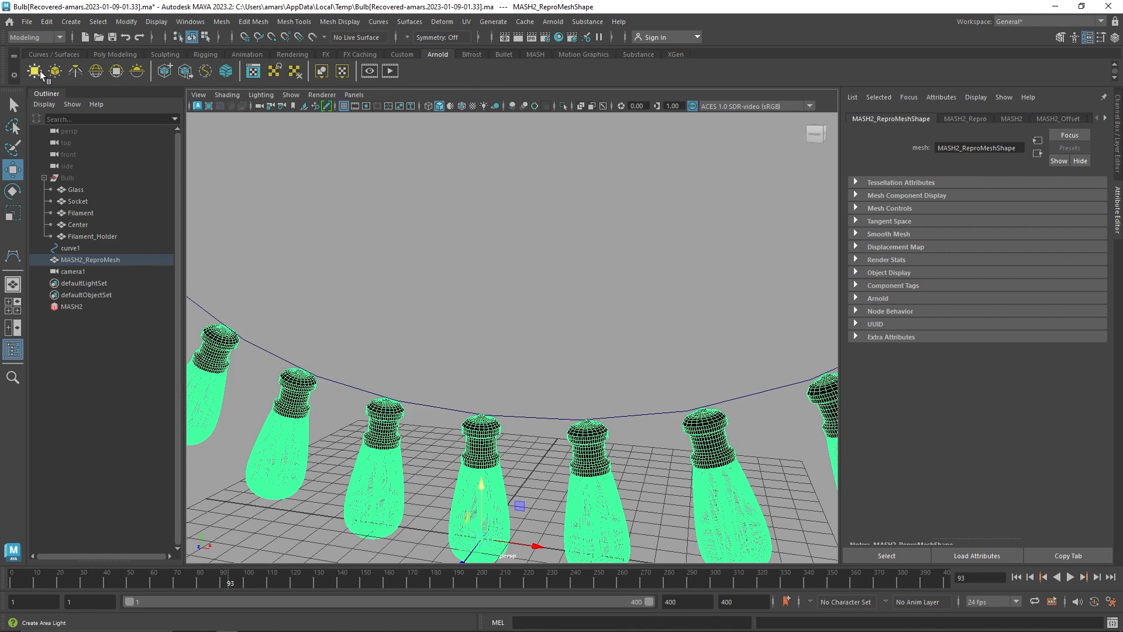
Step: Create an Arnold area light, scale it up to about 10.6 by 5.6, and raise it to about Y 17.3 above the bulbs
click(35, 71)
scroll(406, 471, down, 5)
key(r)
drag(500, 401, 632, 439)
key(w)
drag(494, 354, 519, 165)
Step: Rotate the area light to -90 degrees on X so it points straight down at the bulbs
key(e)
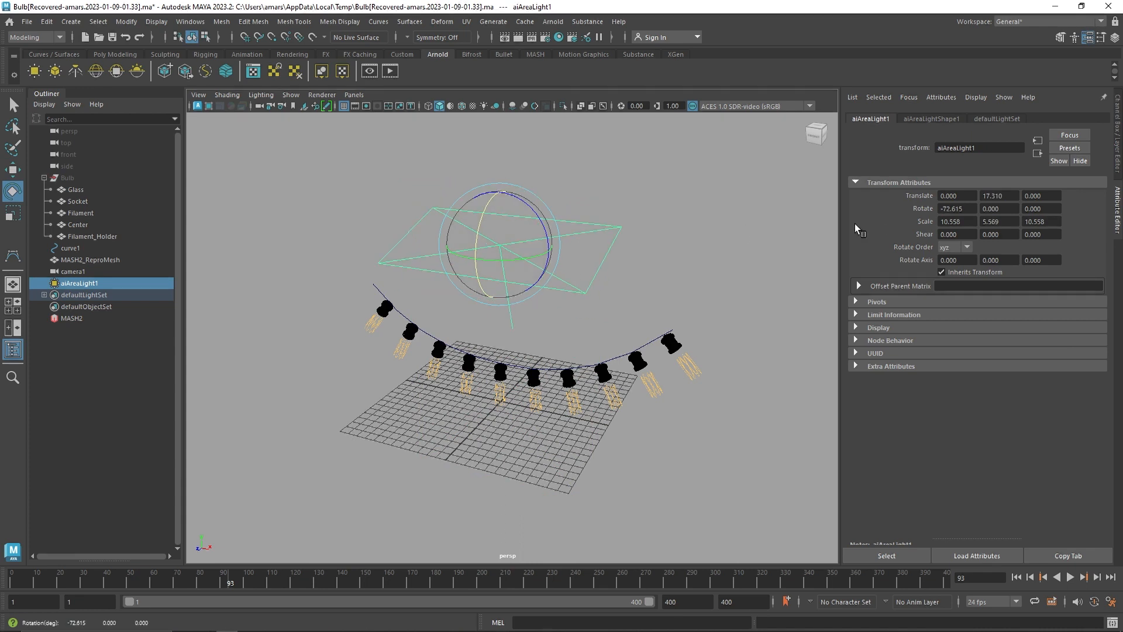
click(939, 209)
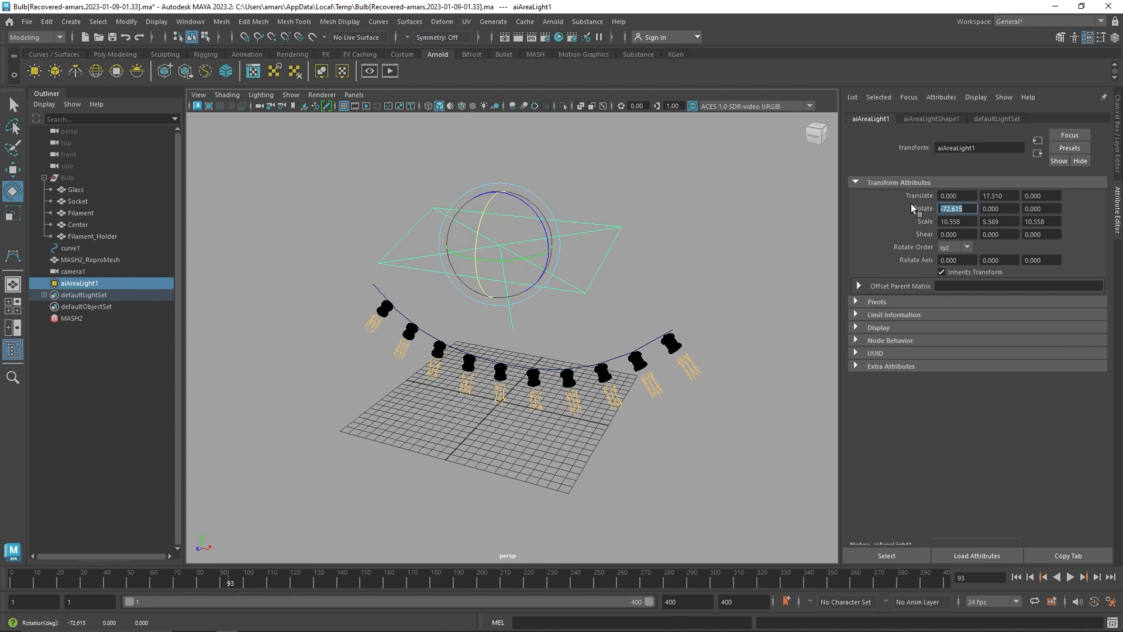
text(-90)
key(Return)
click(684, 243)
click(594, 234)
Step: Enlarge the area light to a scale of about 22.1, 8.6, 16.2 and raise it to about Y 21.5
key(r)
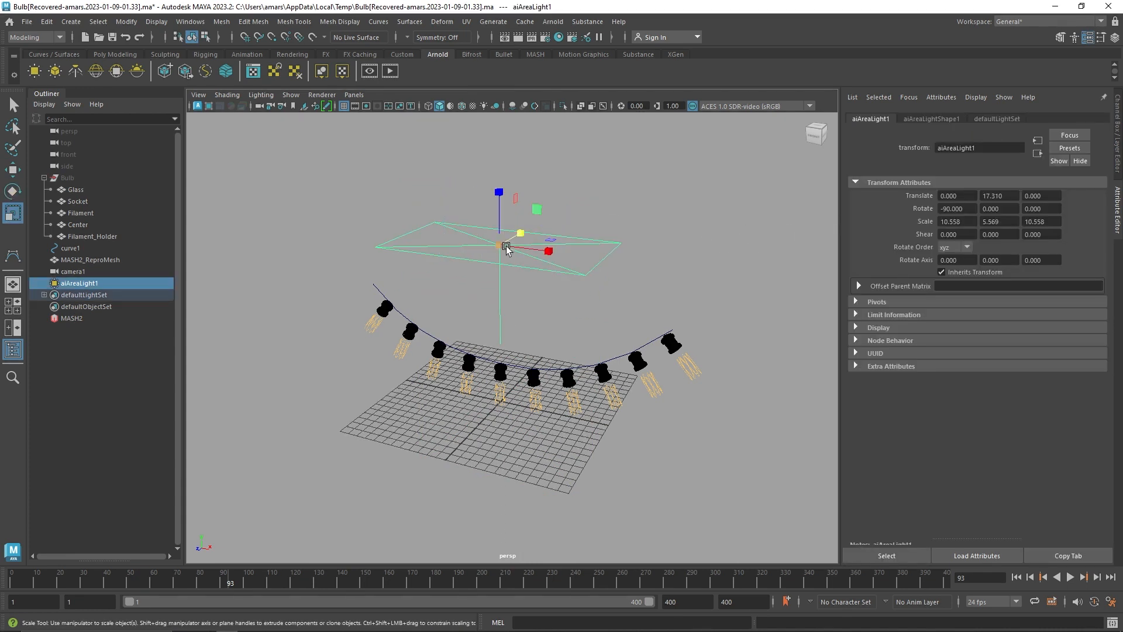
drag(506, 246, 551, 305)
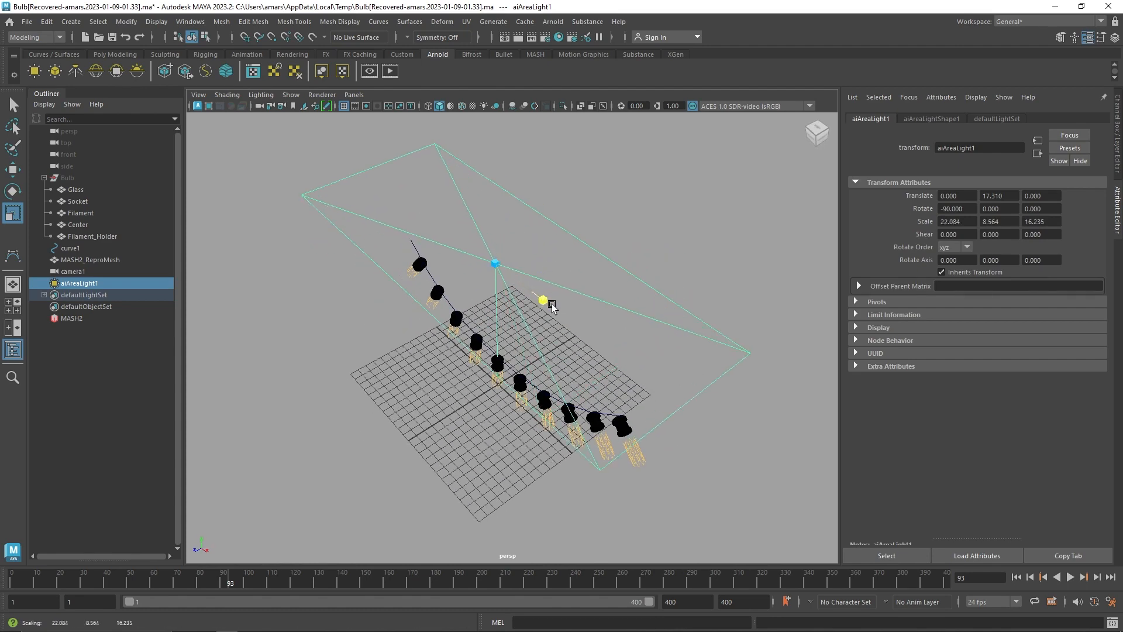
key(w)
drag(493, 243, 529, 215)
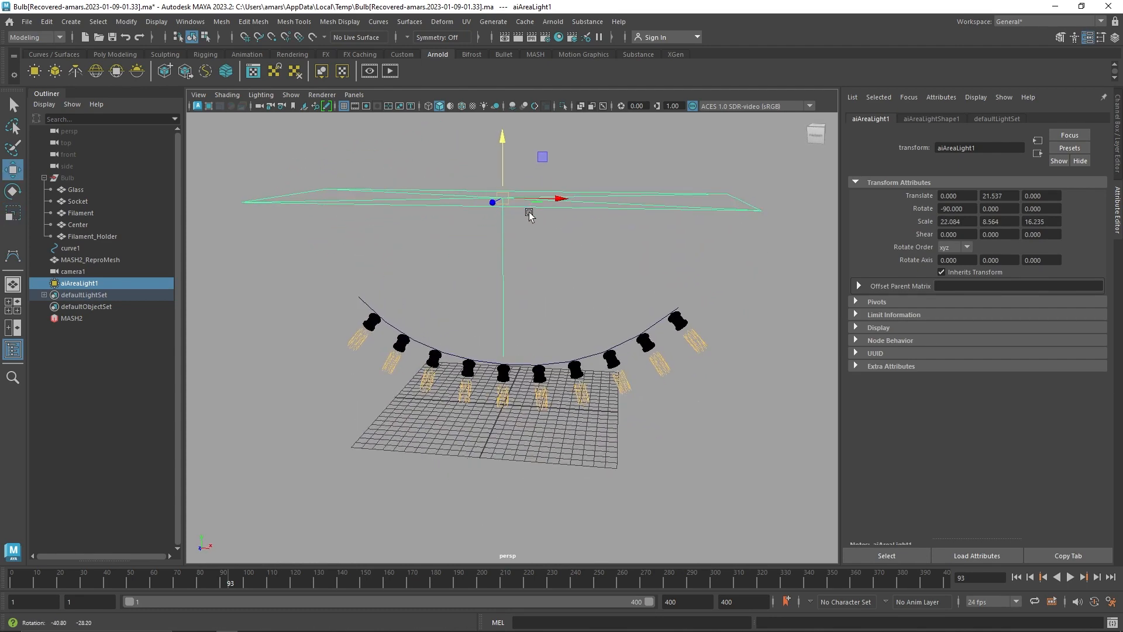
Step: Set the area light's Exposure to 5 and render the scene through cameraShape1
click(955, 119)
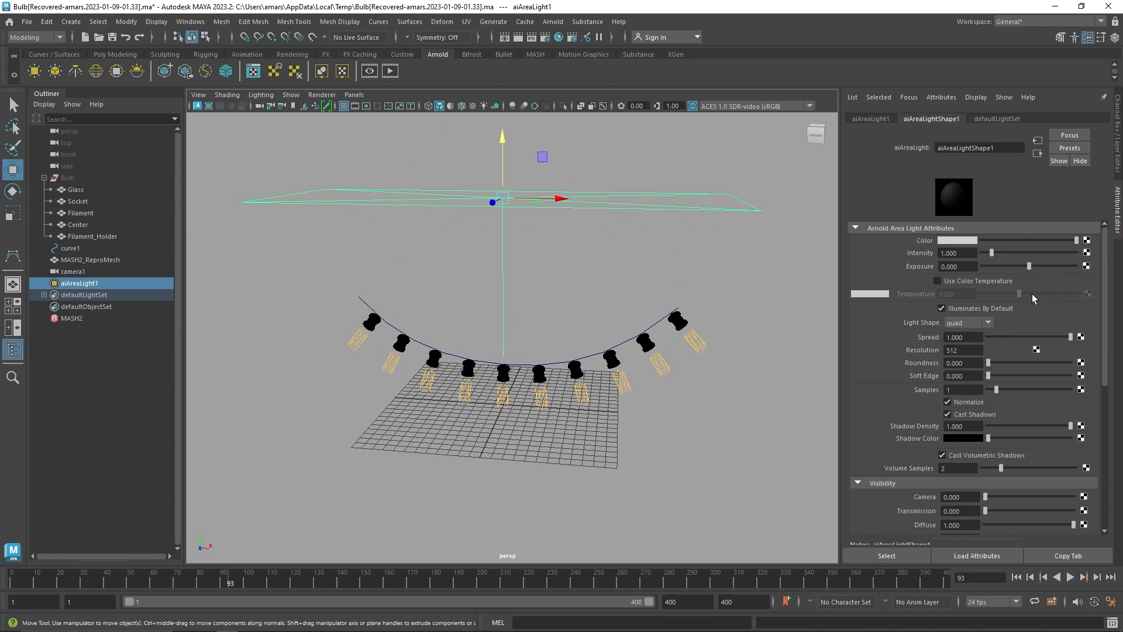
drag(1029, 266, 1076, 266)
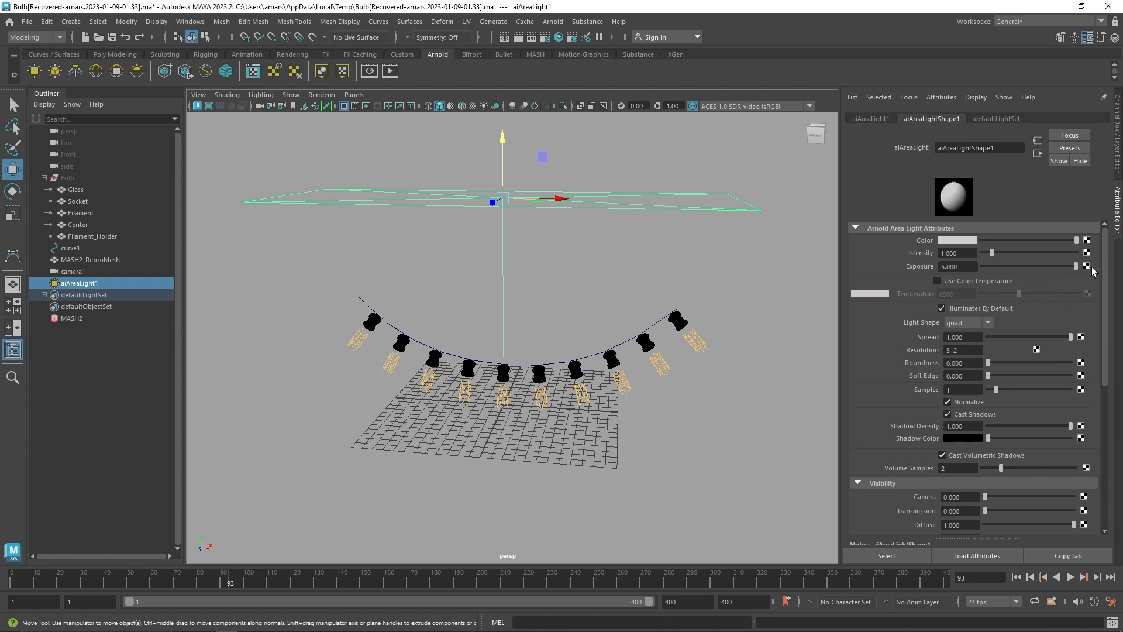
click(394, 75)
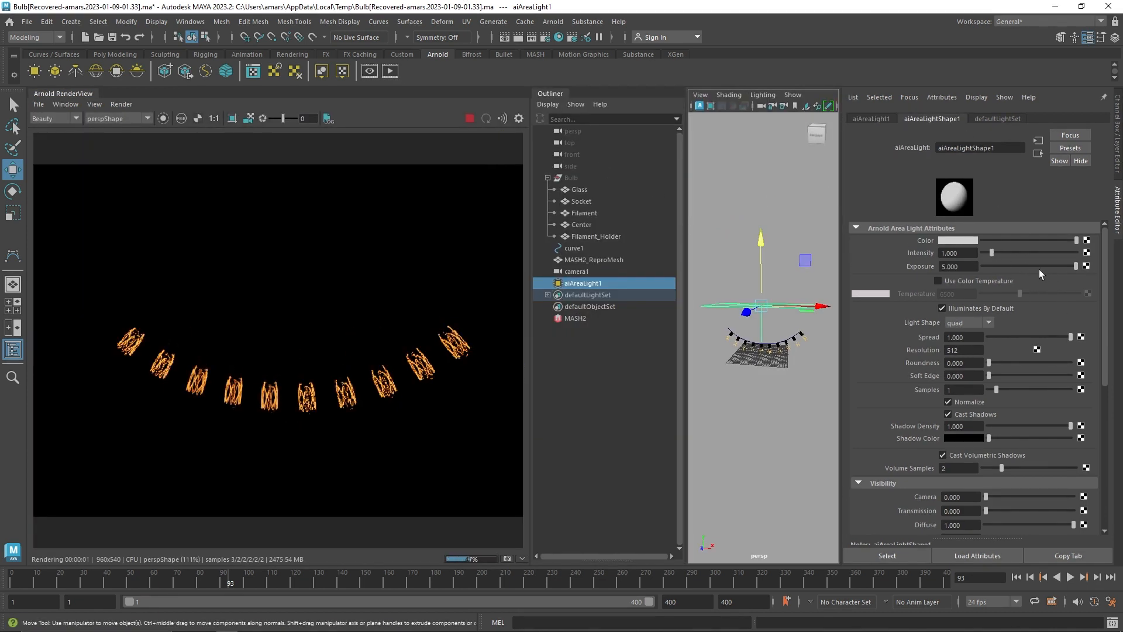
click(120, 135)
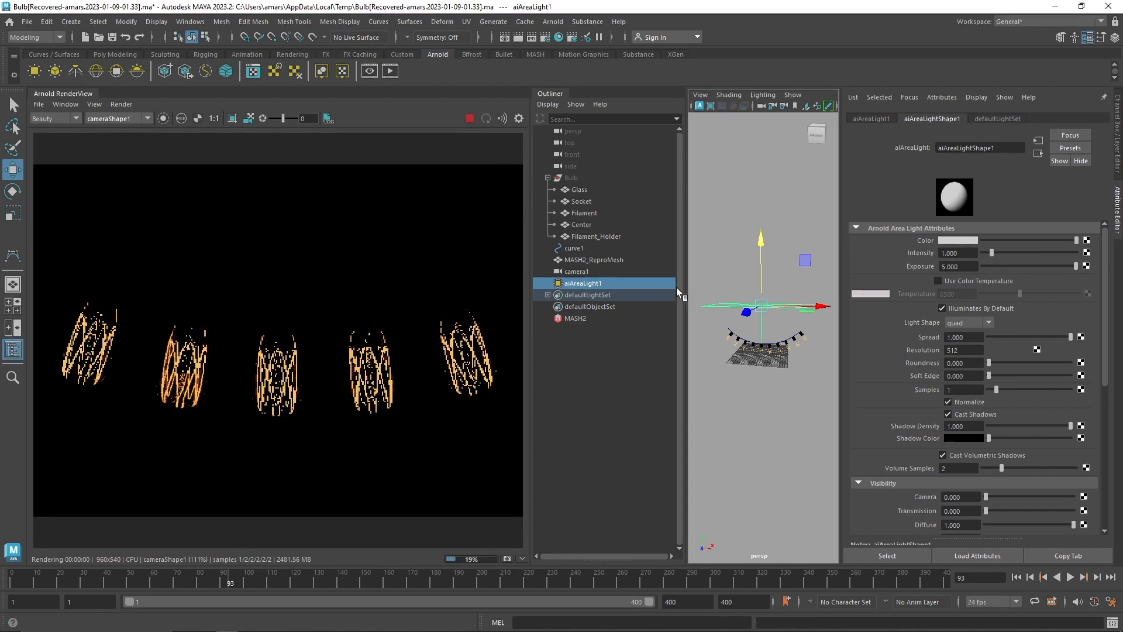
Step: Try an Exposure of 8 on the area light, and raise it to 12
double_click(948, 267)
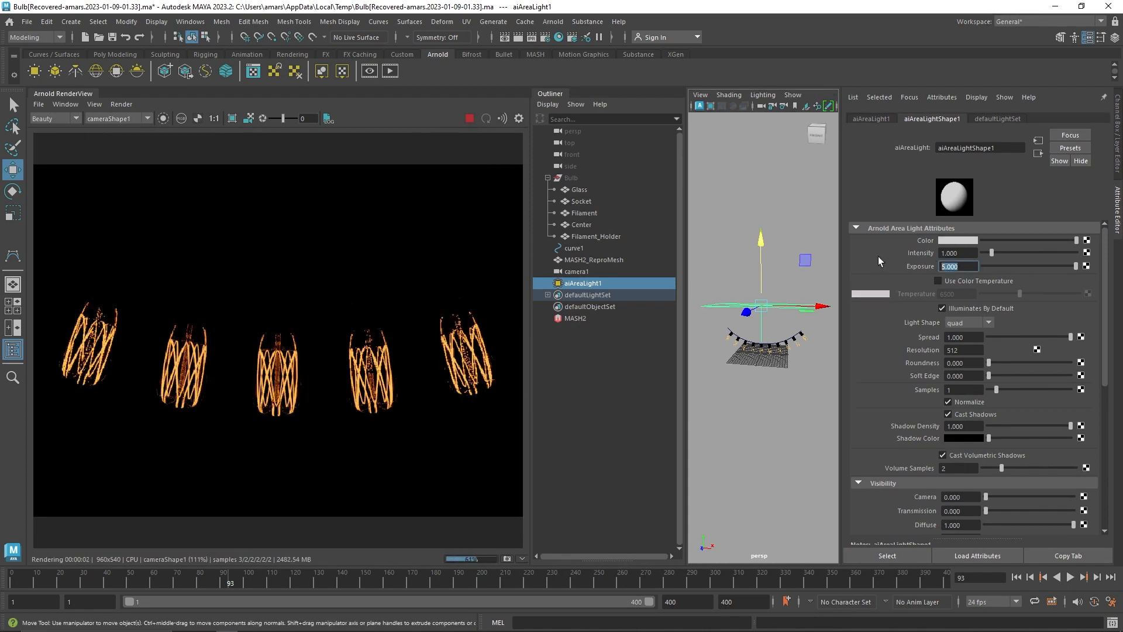
text(8)
key(Return)
text(12)
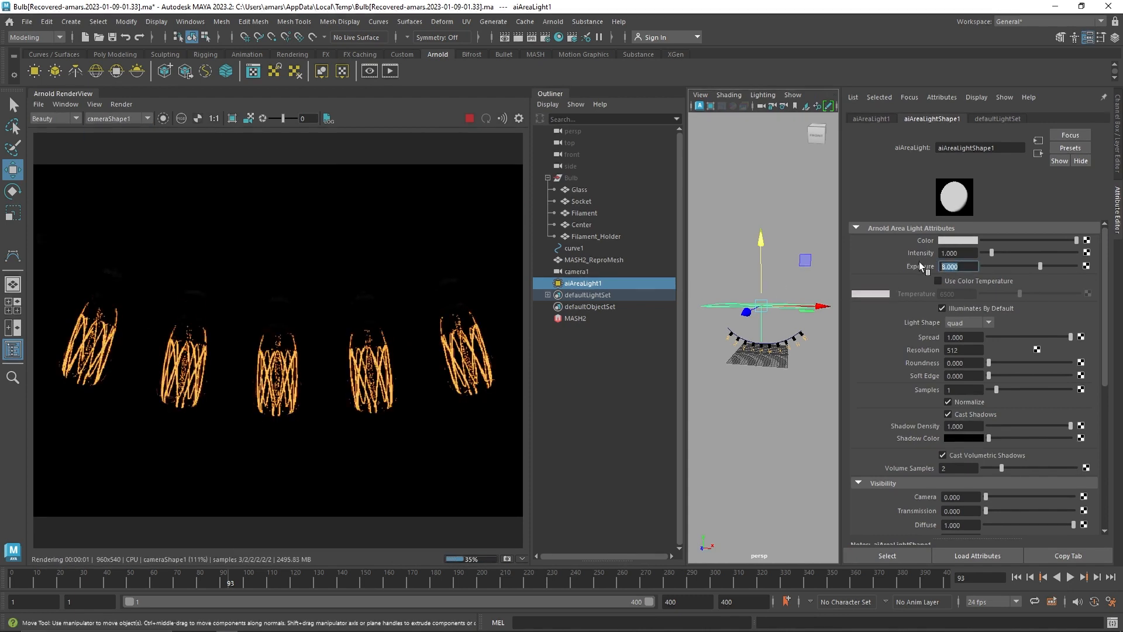
click(960, 255)
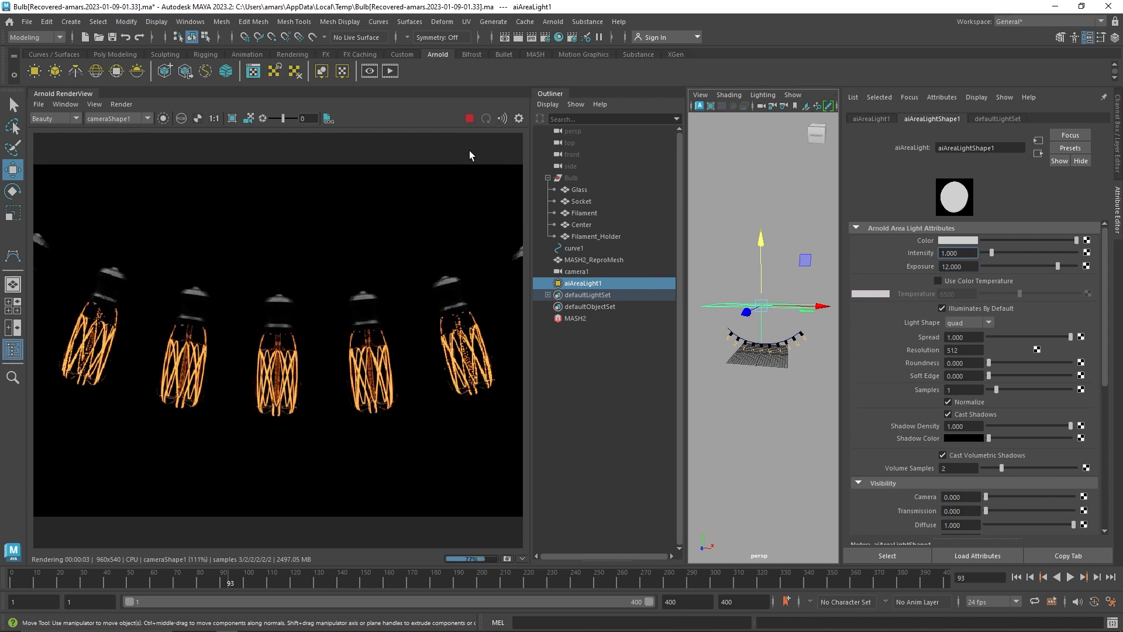
Step: Stop the render, mark a crop region around the middle bulb, and restart the interactive render
click(469, 118)
drag(244, 269, 322, 460)
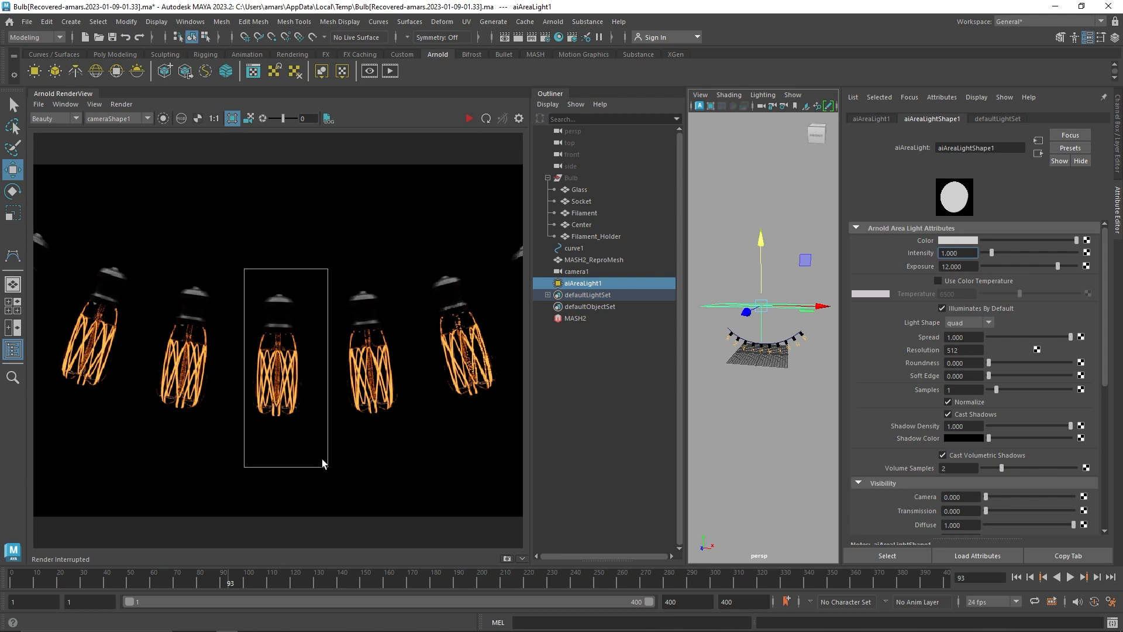
click(469, 118)
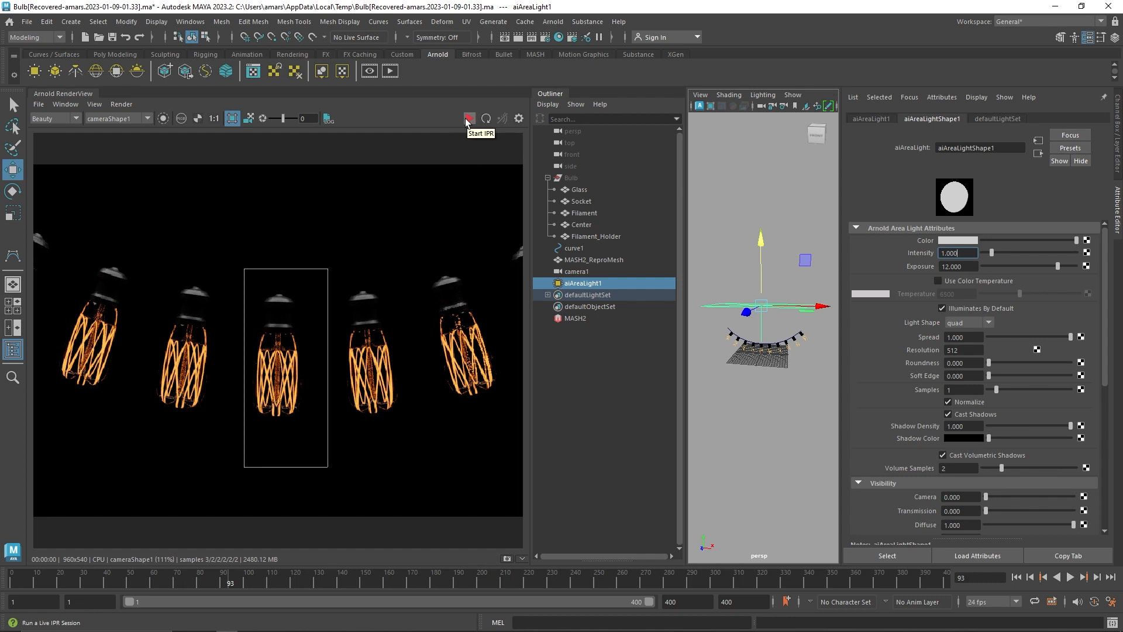
Step: Start the interactive render and bring up the attributes of the Glass1 material assigned to the Glass mesh
click(467, 120)
scroll(280, 382, up, 3)
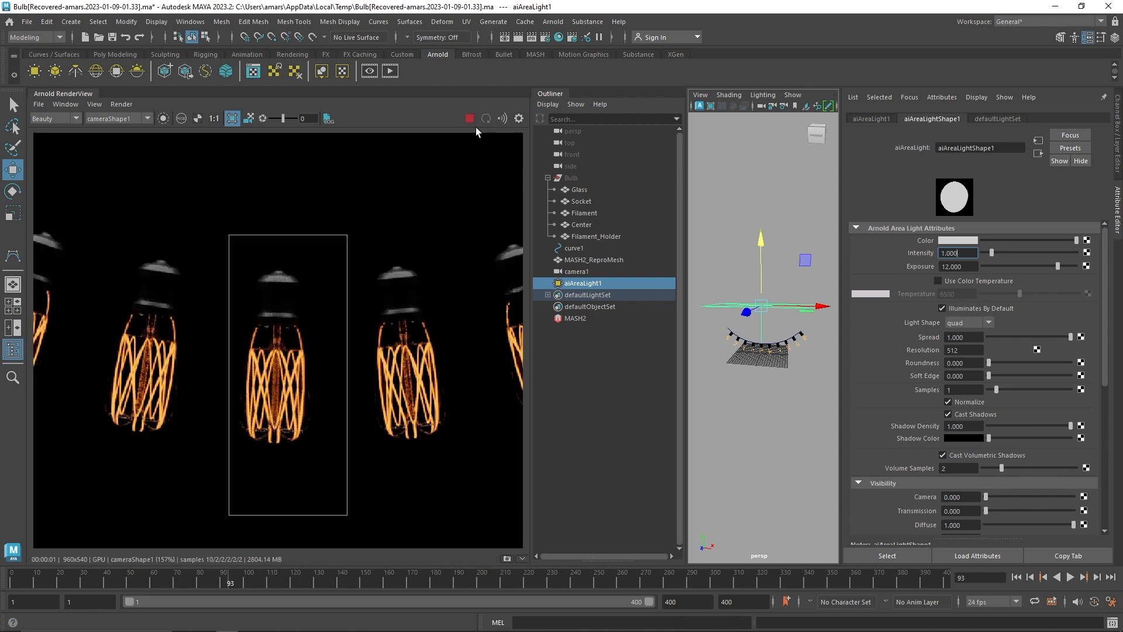
click(597, 193)
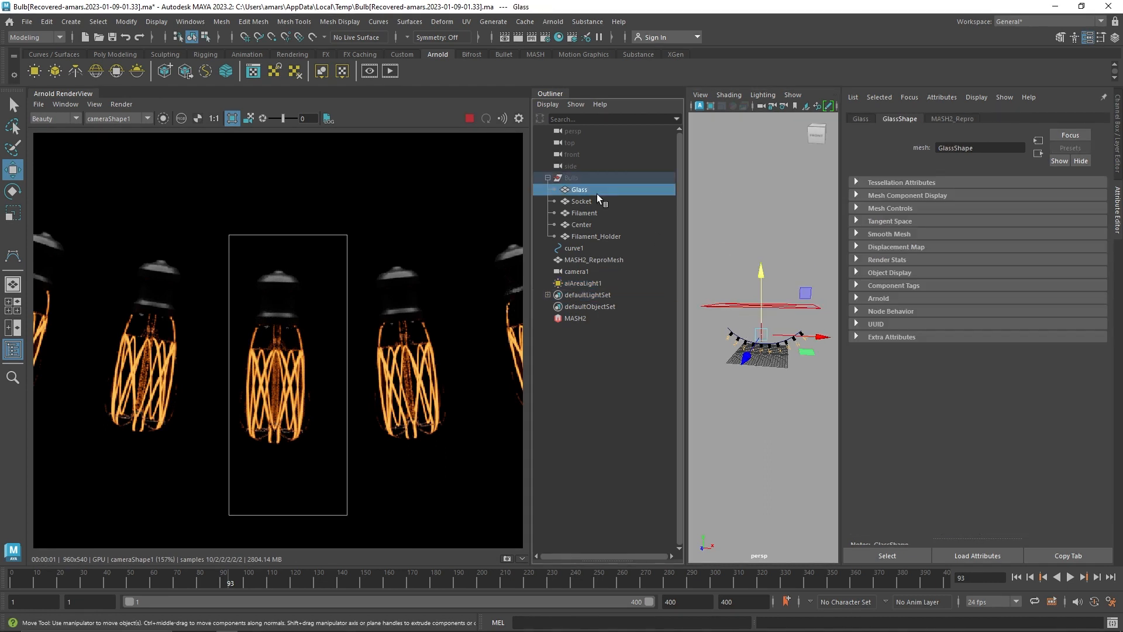
click(950, 119)
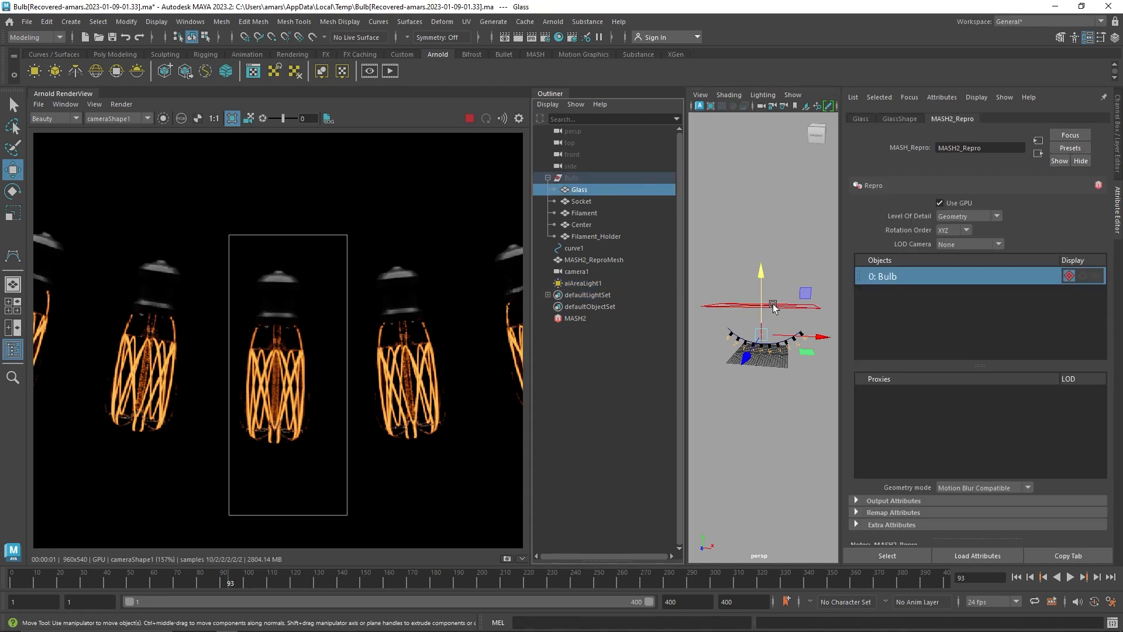
click(869, 115)
right_drag(776, 256, 775, 508)
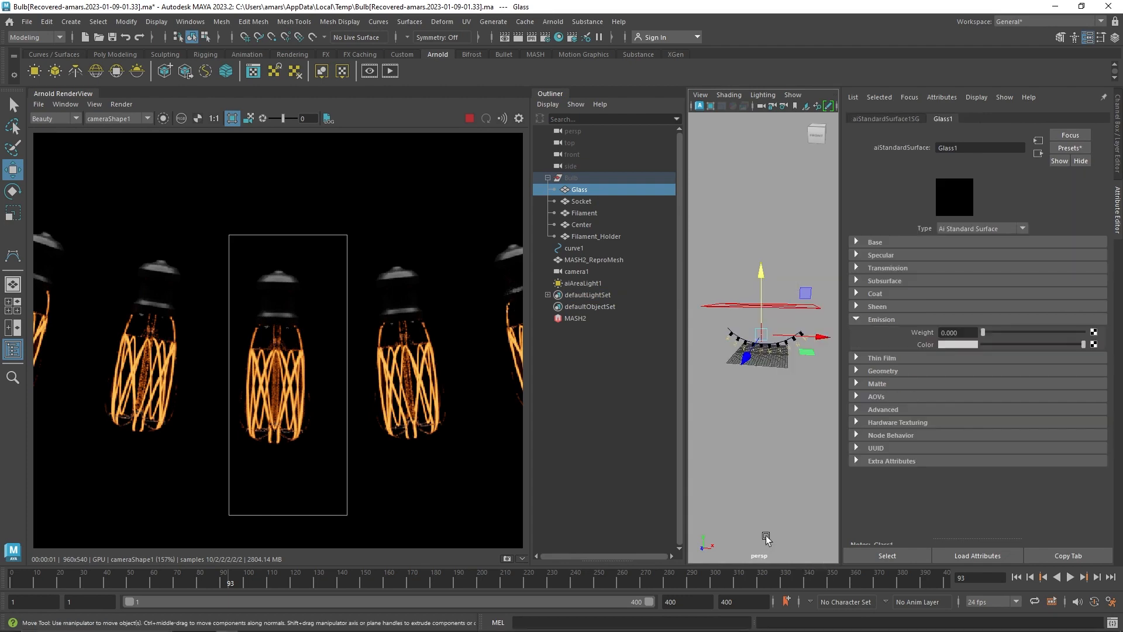
click(558, 38)
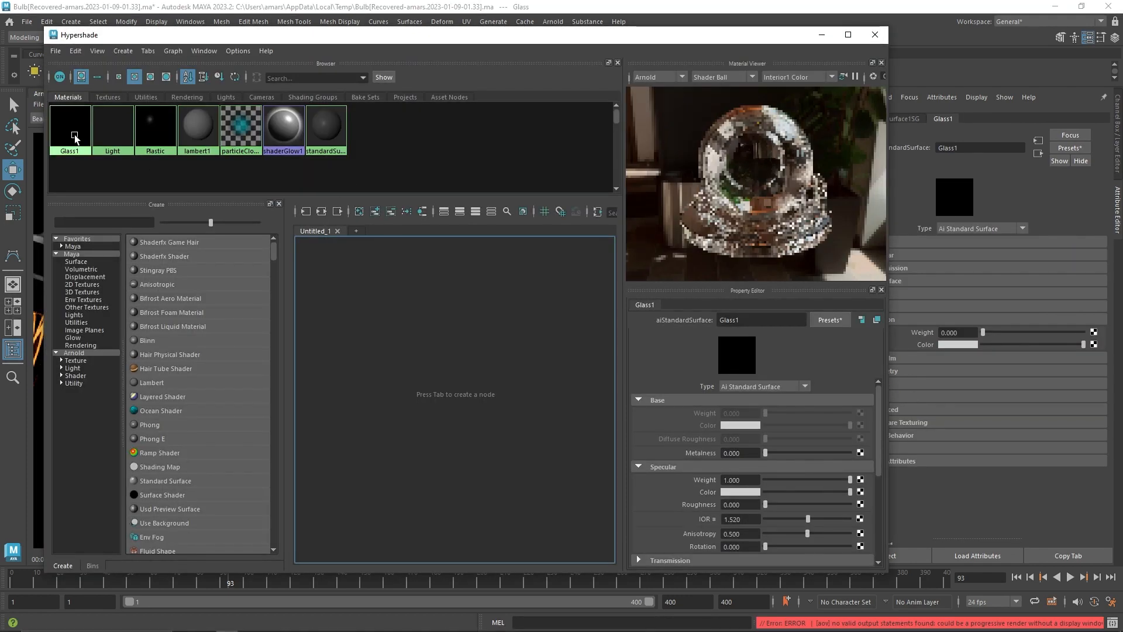
click(875, 35)
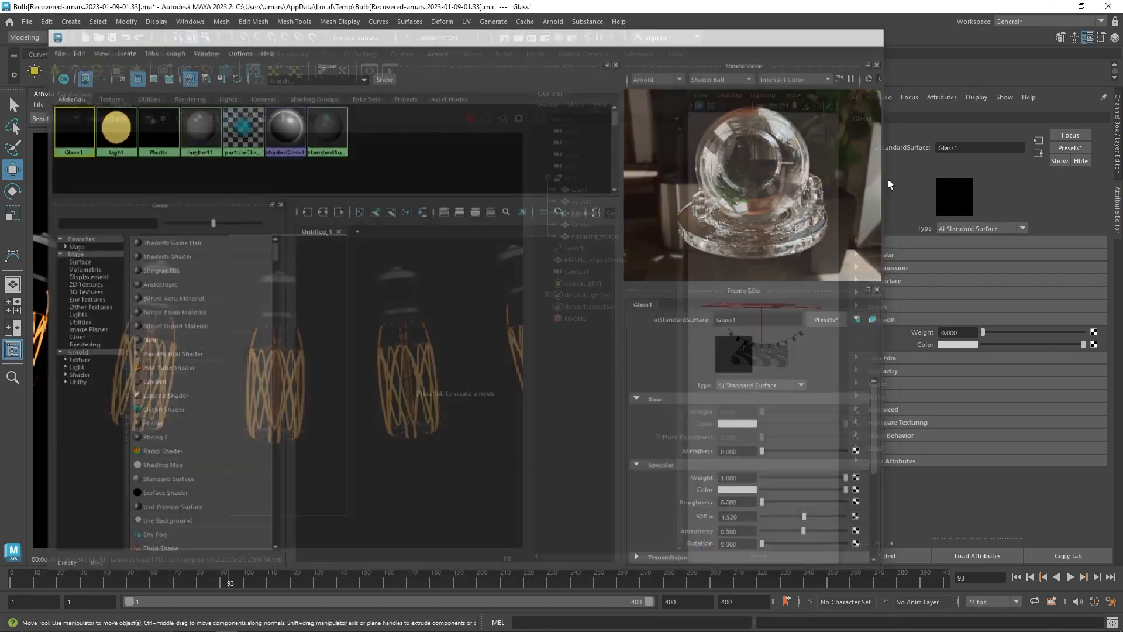
click(893, 318)
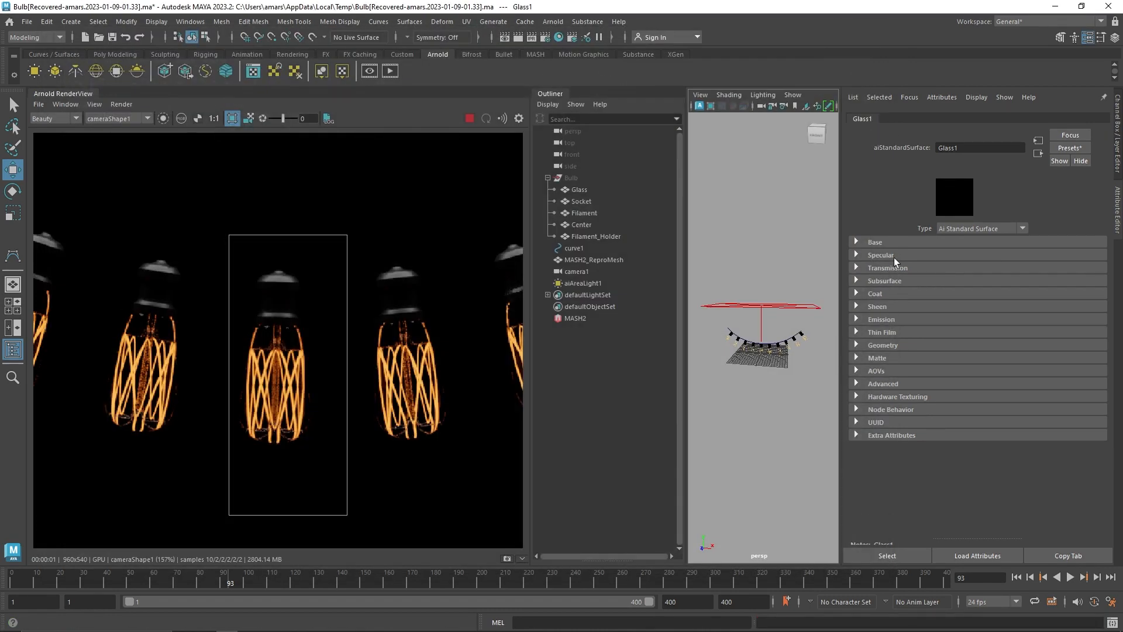
Step: Lower the Specular IOR of the Glass1 material to about 0.714
click(893, 257)
click(967, 305)
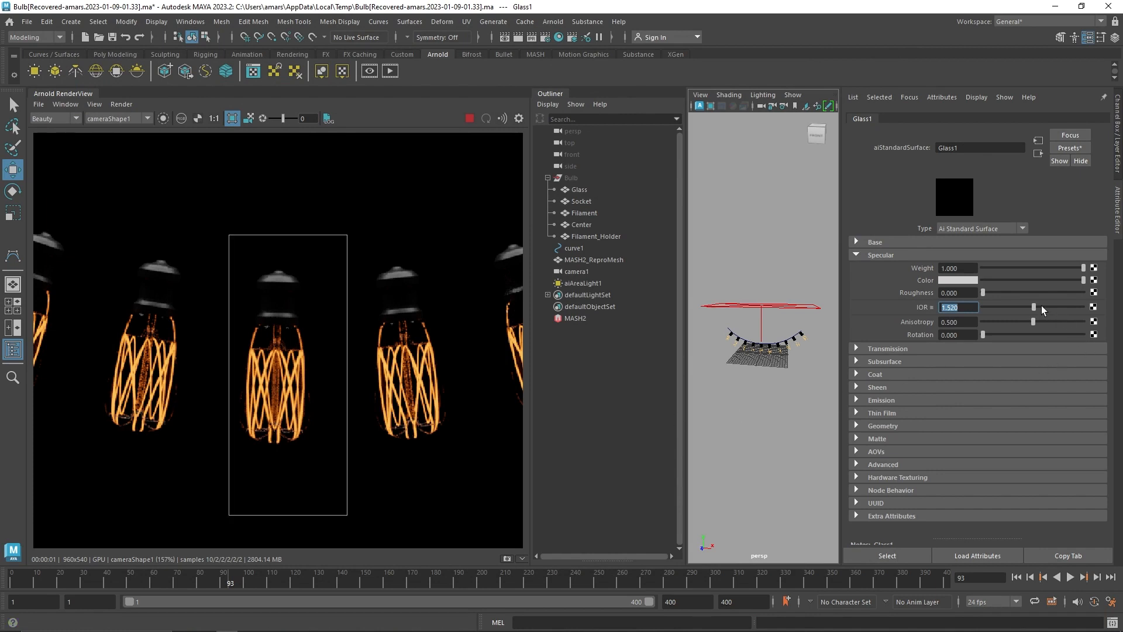
drag(1034, 307, 1041, 307)
drag(1048, 308, 1005, 311)
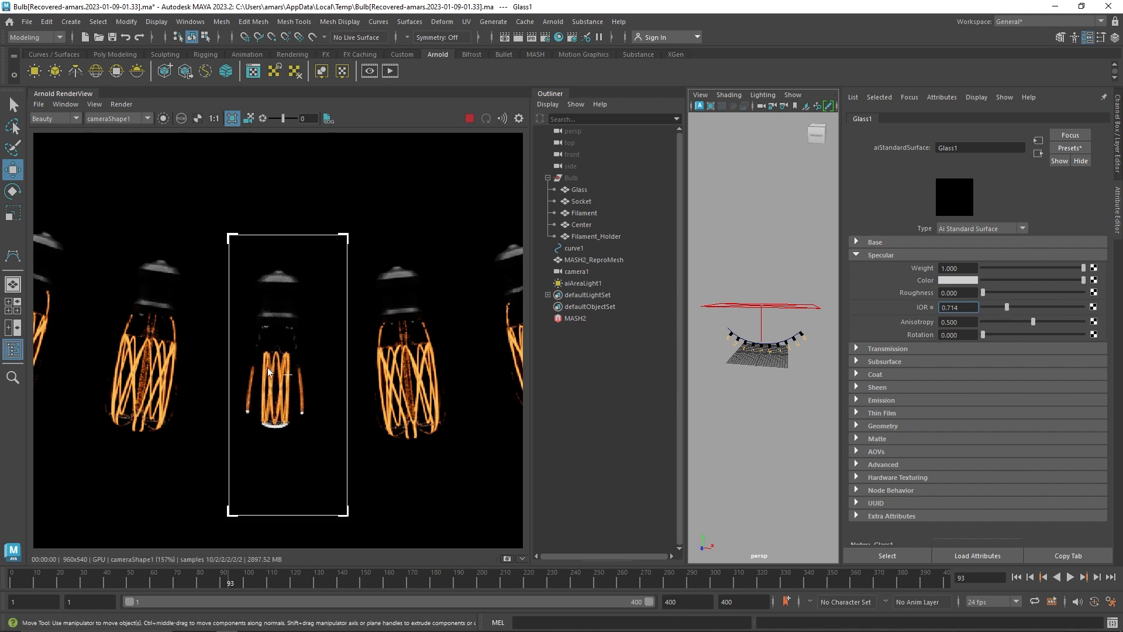
Step: Disable the crop region, render the whole frame, and stop the interactive render
click(234, 118)
scroll(279, 283, down, 2)
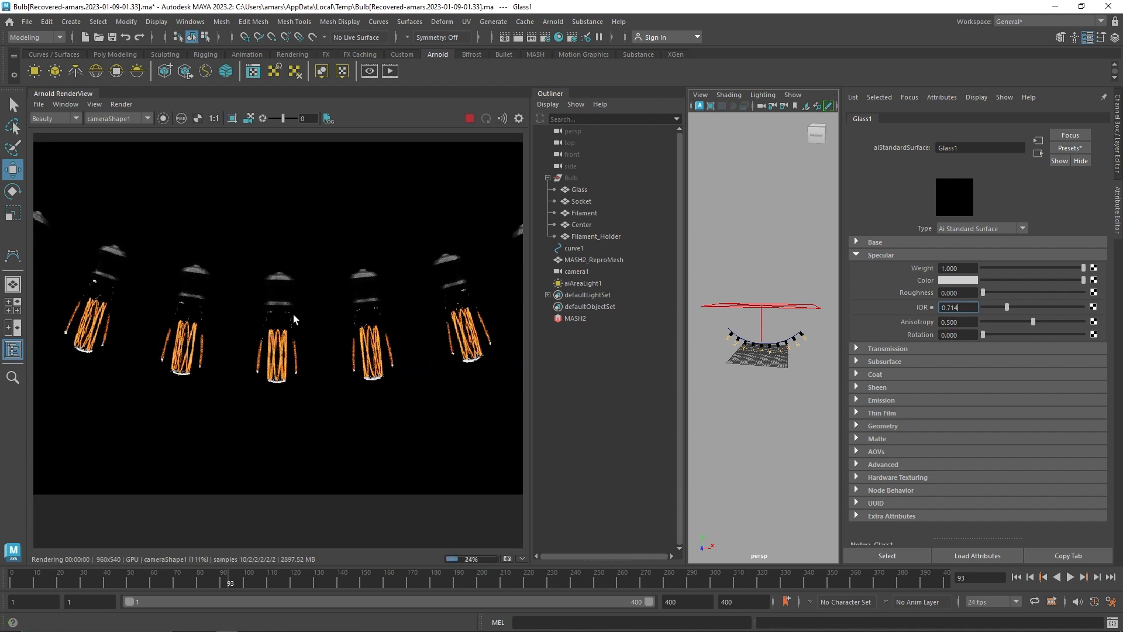
scroll(286, 312, down, 2)
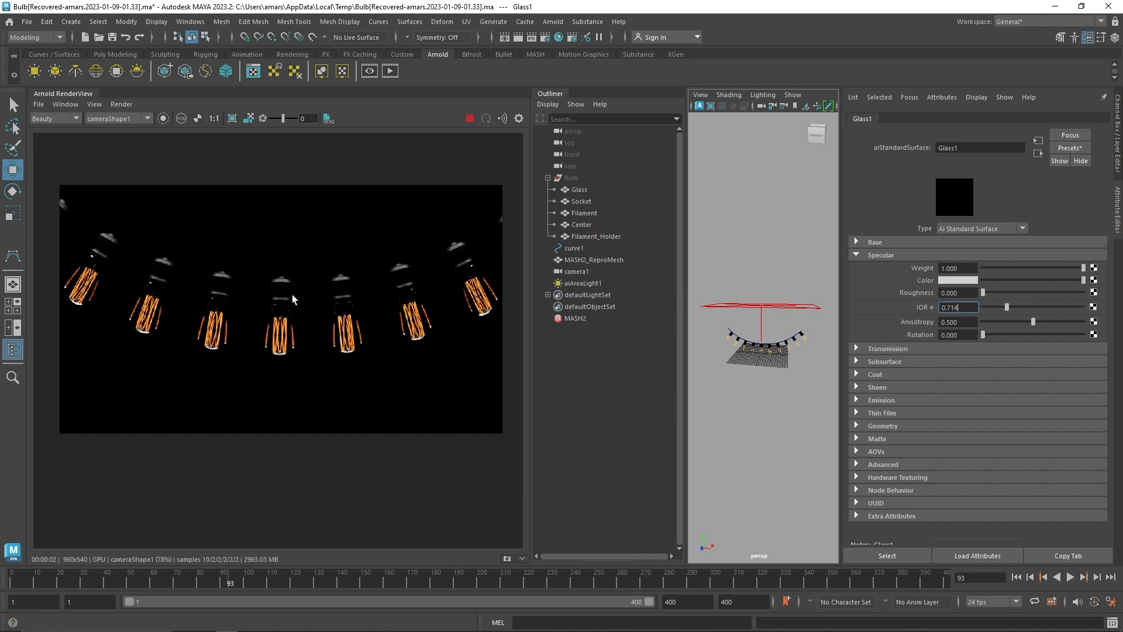
click(469, 119)
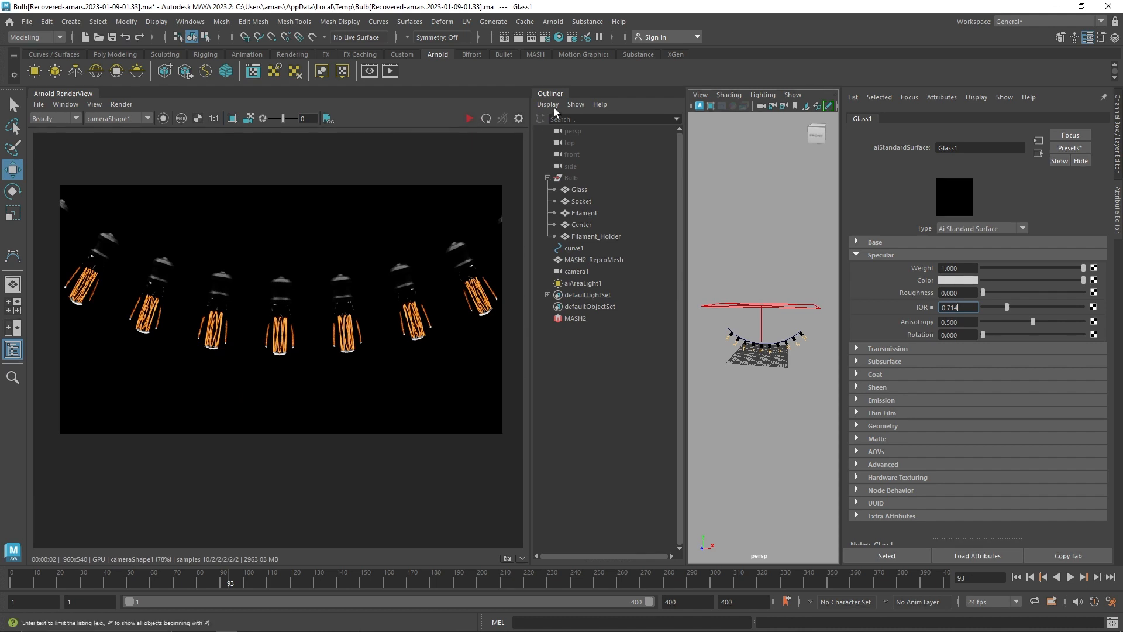
Step: Collapse the Outliner, select curve1 above the bulbs, and create a Sweep Mesh along it
click(554, 95)
scroll(647, 296, up, 5)
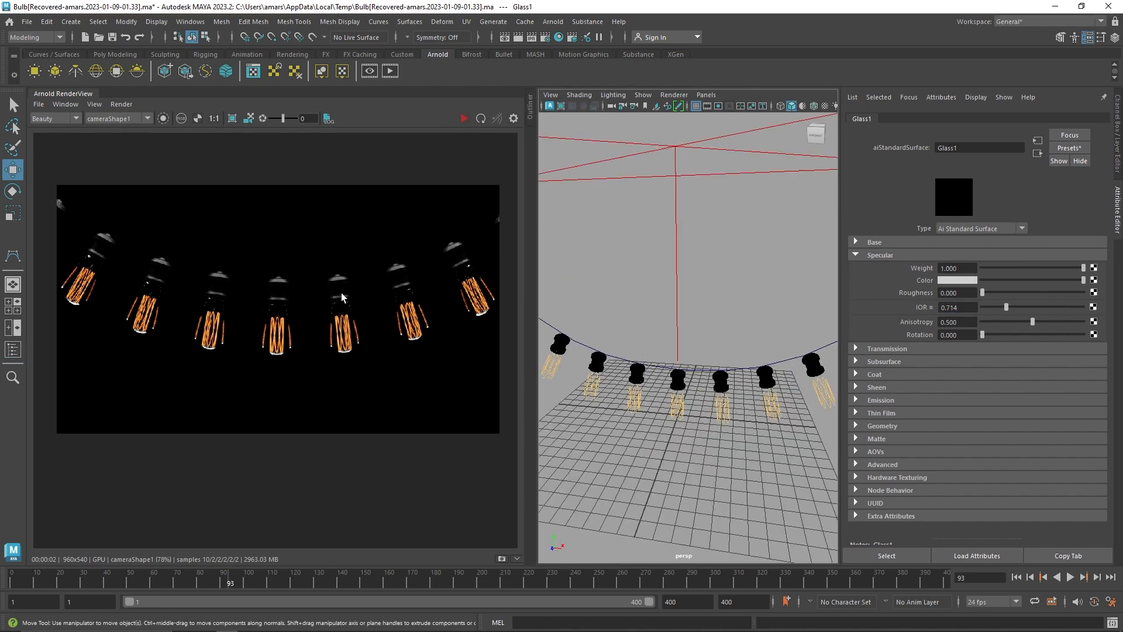
click(650, 366)
mouse_move(650, 366)
alt+mouse_down()
mouse_move(643, 376)
mouse_move(679, 359)
mouse_move(674, 376)
mouse_move(652, 377)
alt+mouse_up()
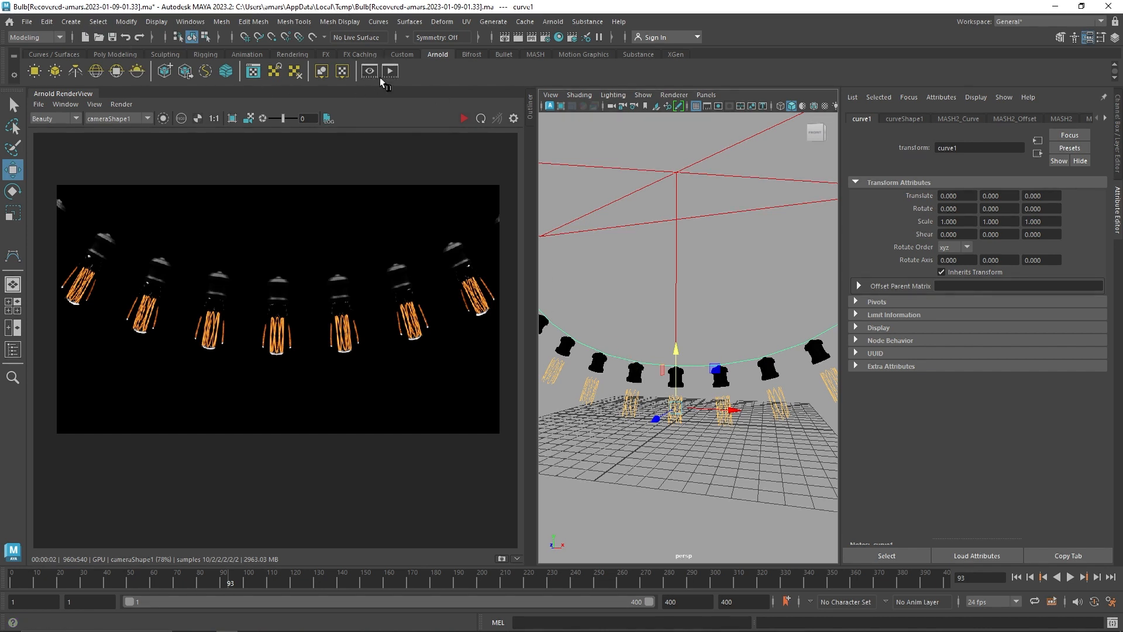
click(99, 55)
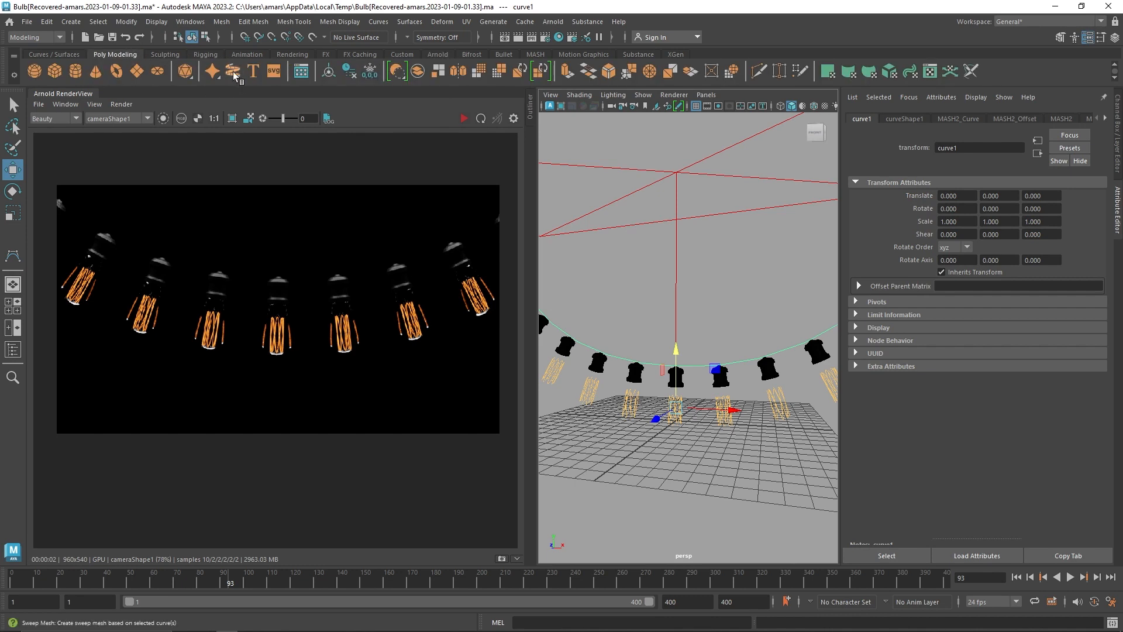
click(71, 22)
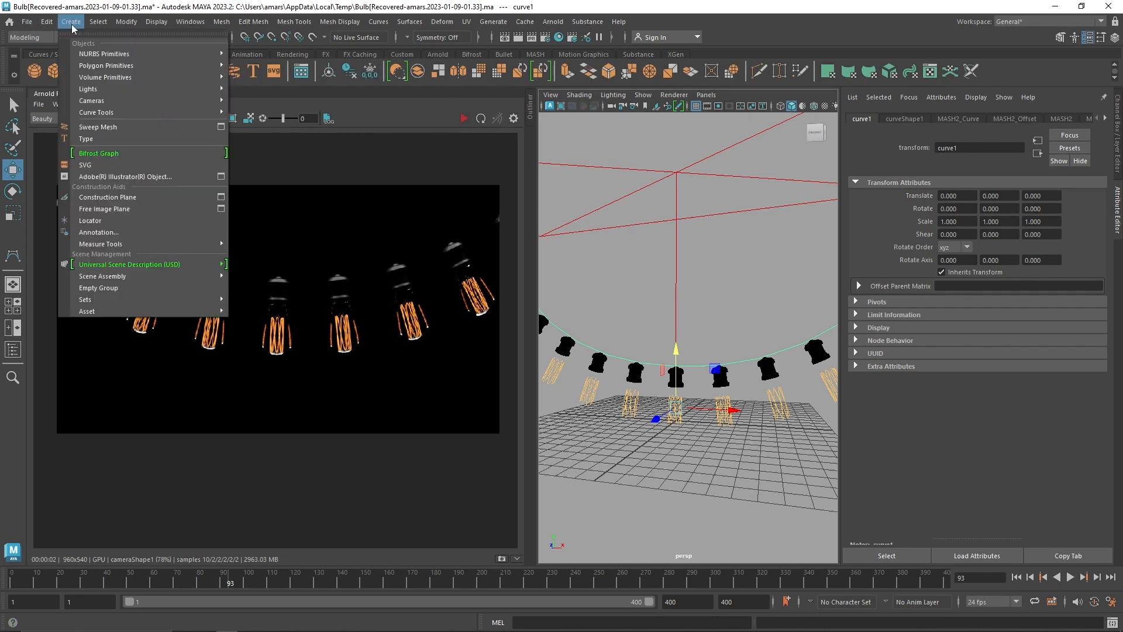
click(120, 127)
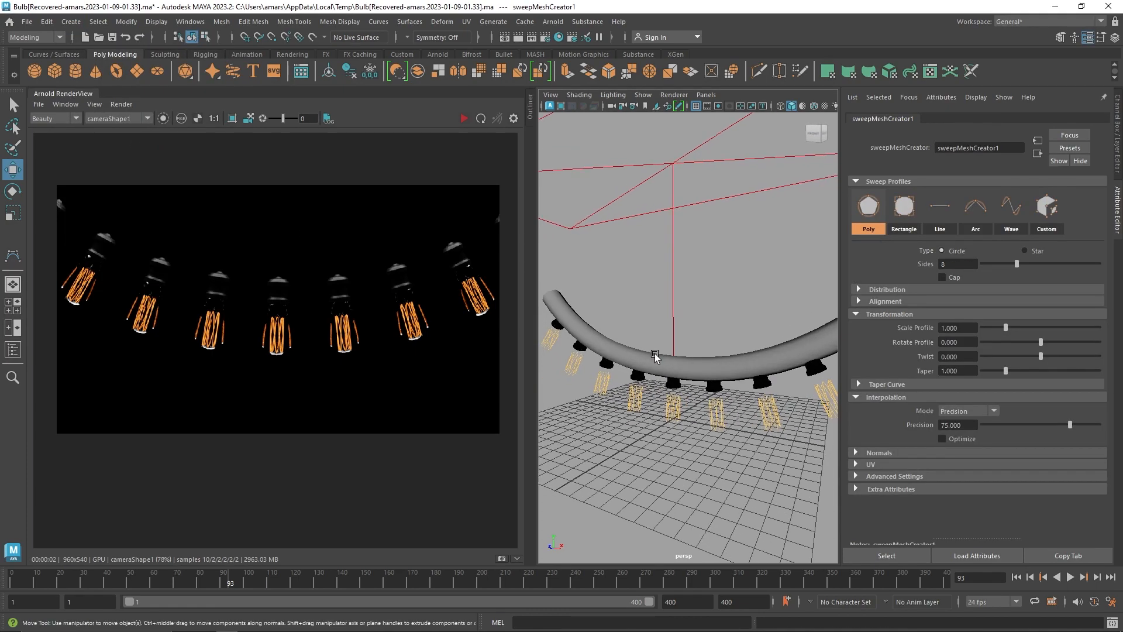
Step: Cap the ends of the circular sweep and raise its Sides to 20
click(69, 94)
scroll(602, 337, down, 5)
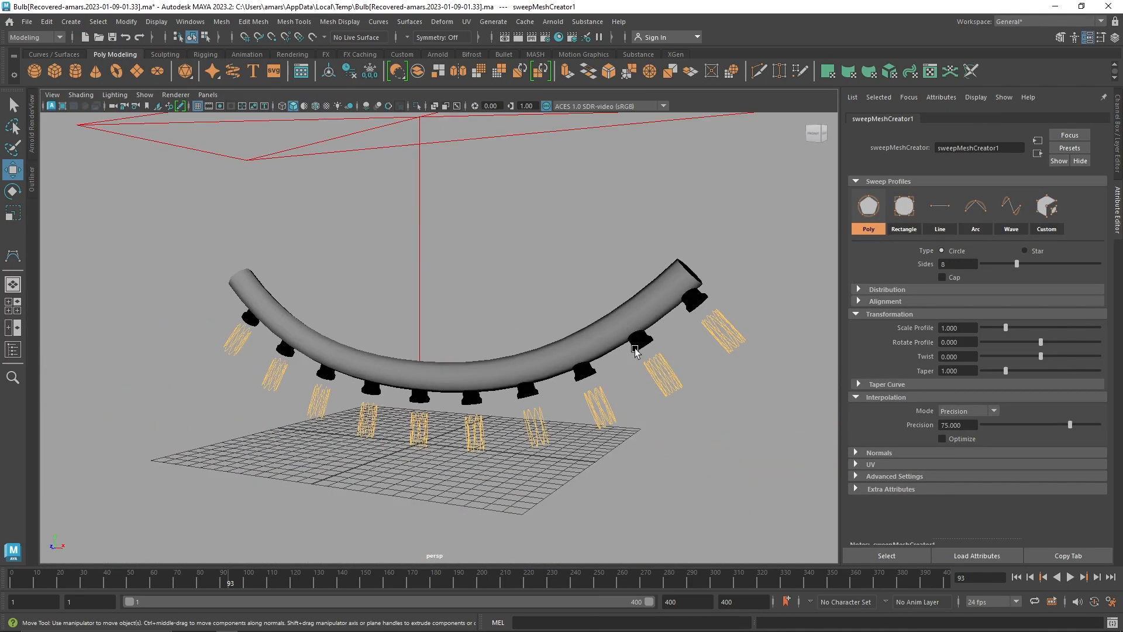
alt+drag(637, 351, 556, 387)
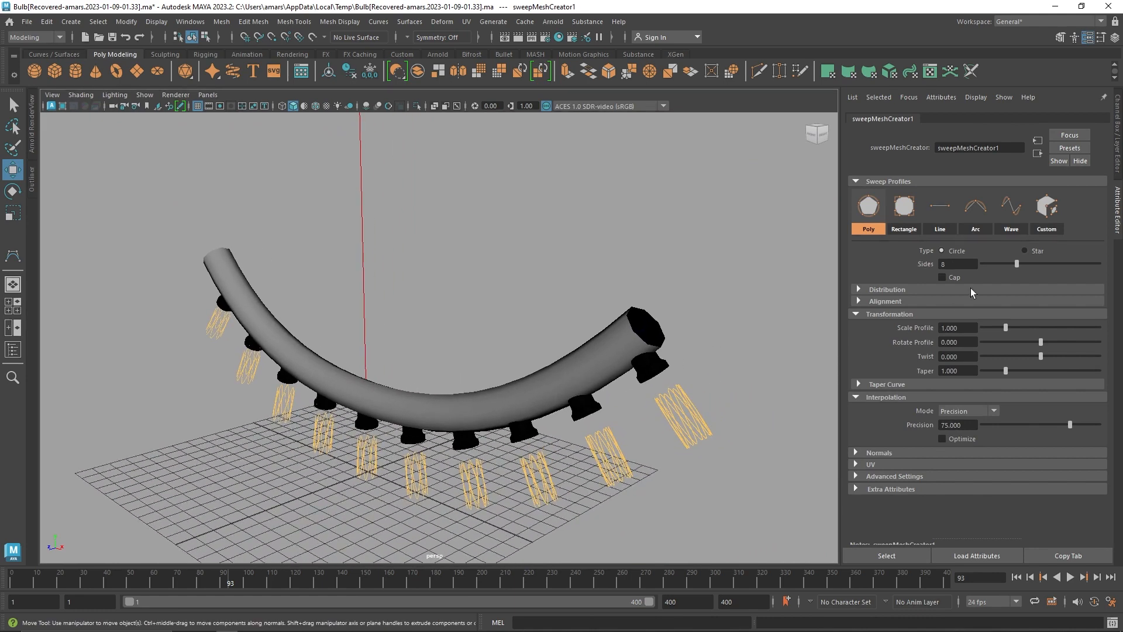
click(952, 279)
click(953, 280)
click(952, 278)
drag(1016, 264, 1121, 267)
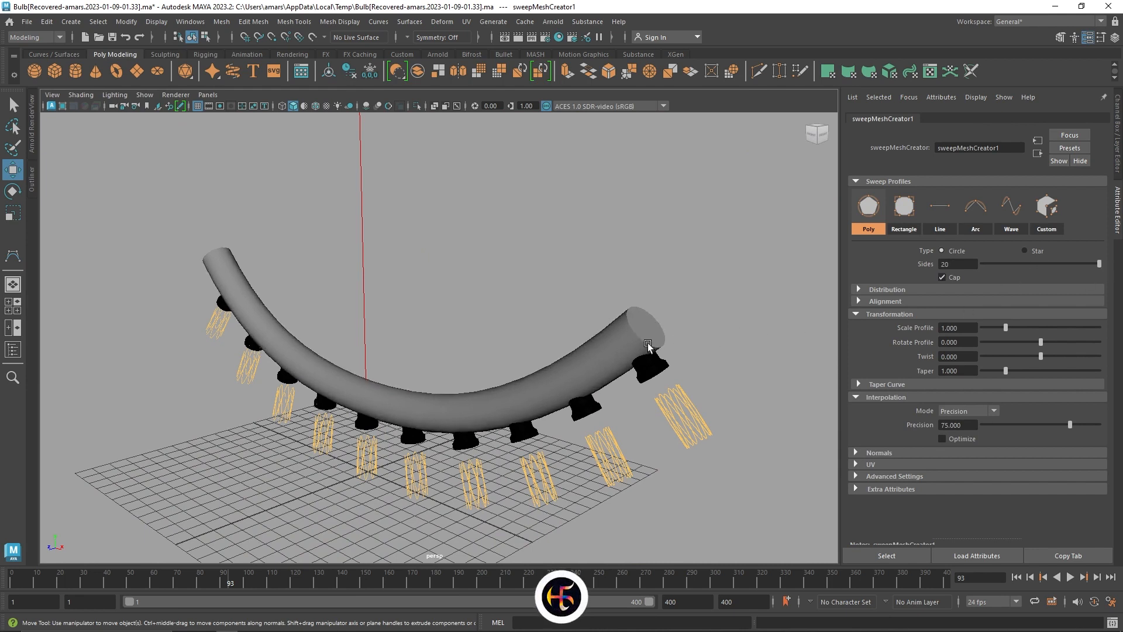
Step: Thin the swept cable by setting its Scale Profile to 0.12
drag(1004, 327, 984, 328)
text(0.12)
key(Return)
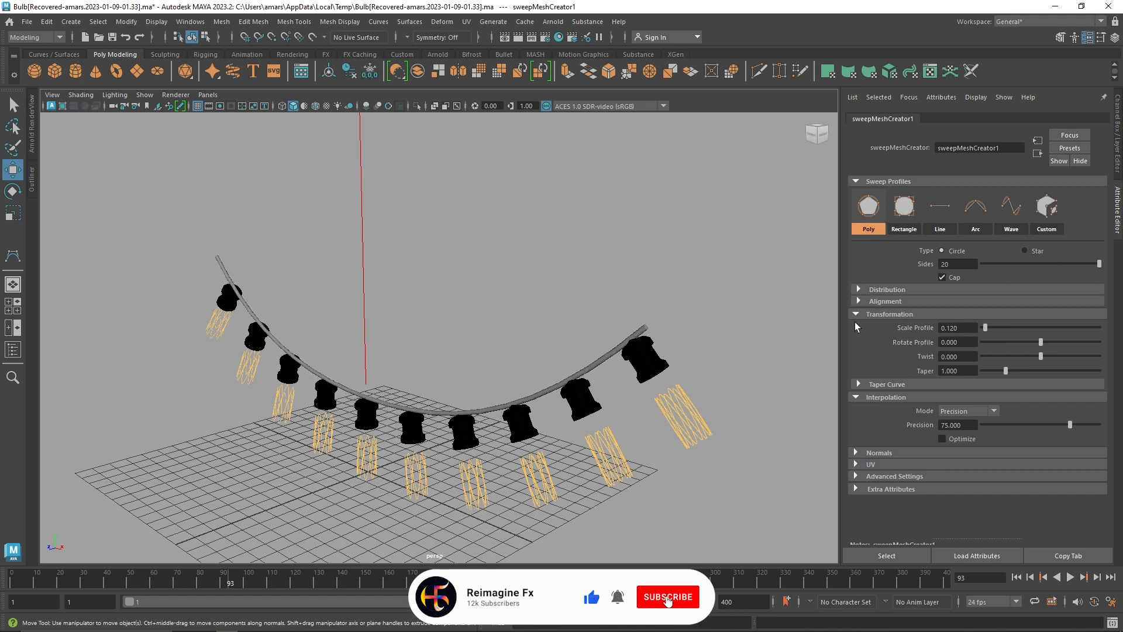
Step: Raise the sweep's interpolation Precision to about 95.431, showing wireframe on shaded to check the cable's segments
alt+drag(812, 331, 480, 421)
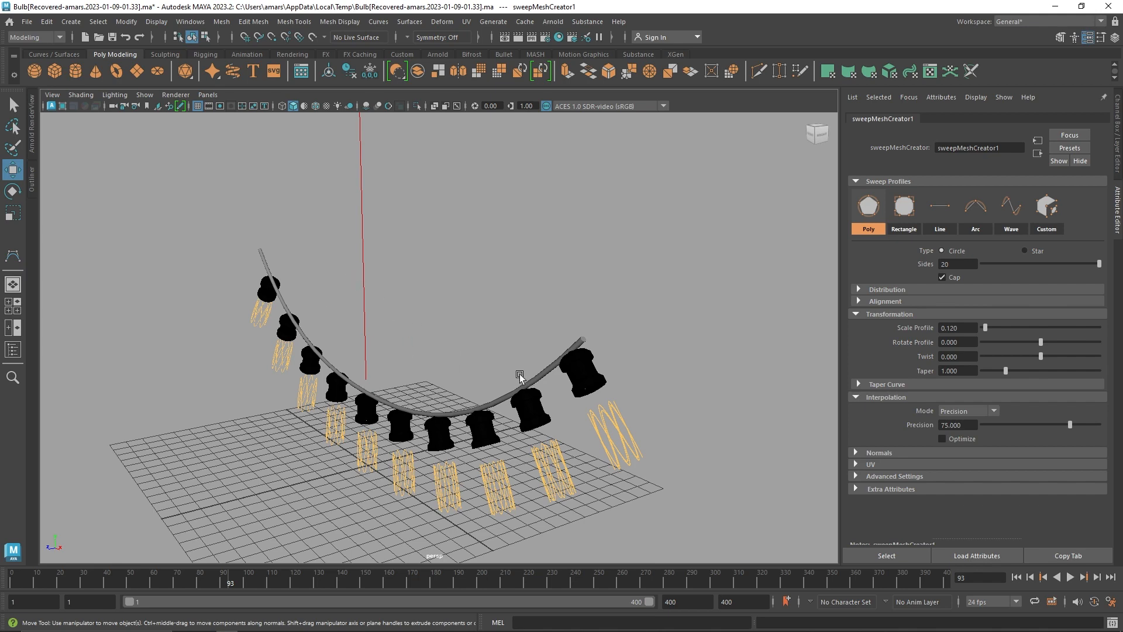
alt+drag(522, 374, 538, 383)
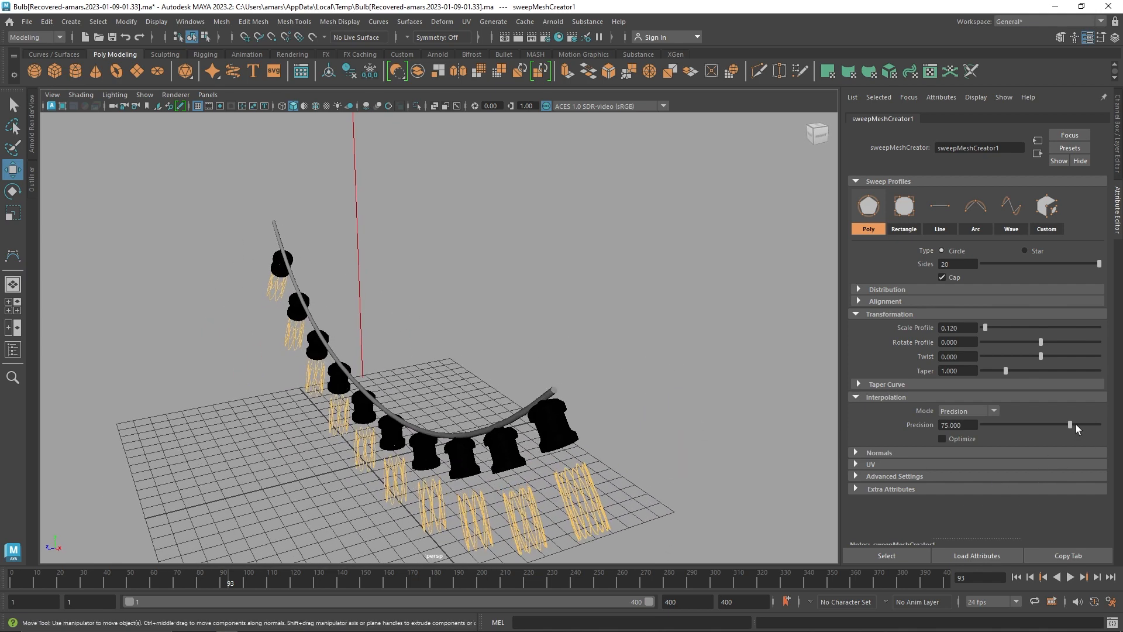
drag(1083, 423, 1087, 424)
scroll(365, 252, up, 5)
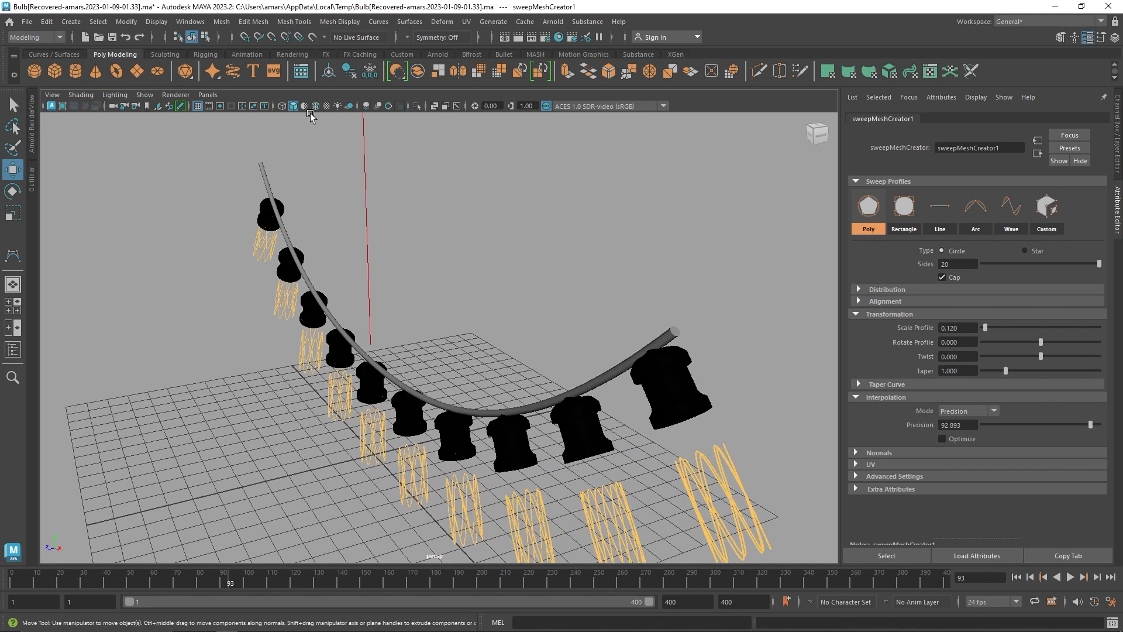
click(314, 109)
click(658, 404)
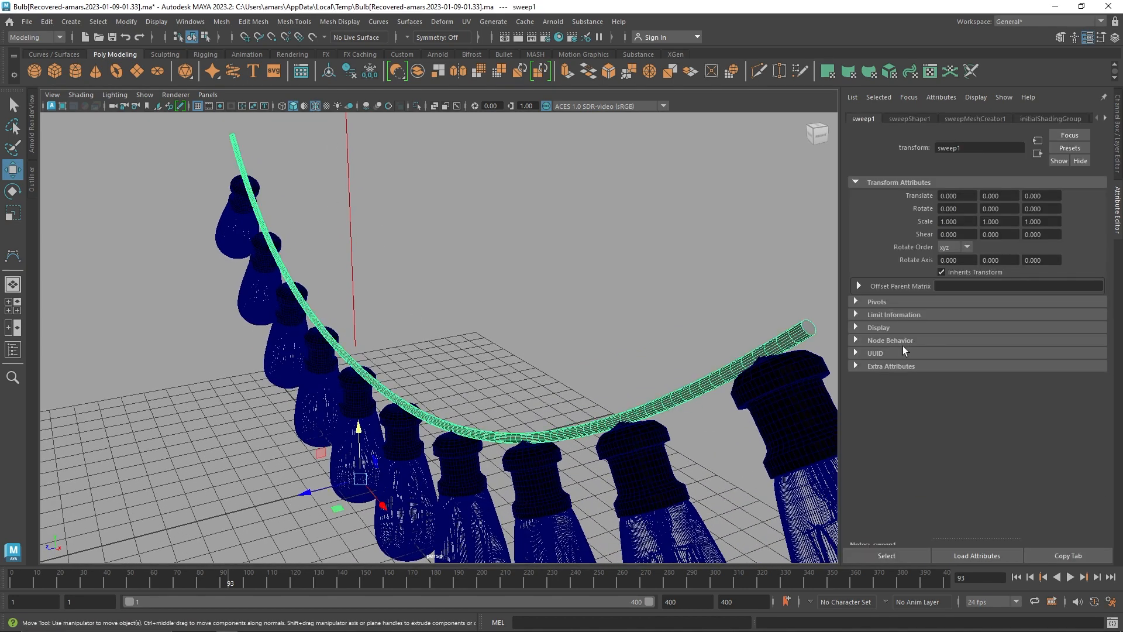
click(932, 116)
click(974, 119)
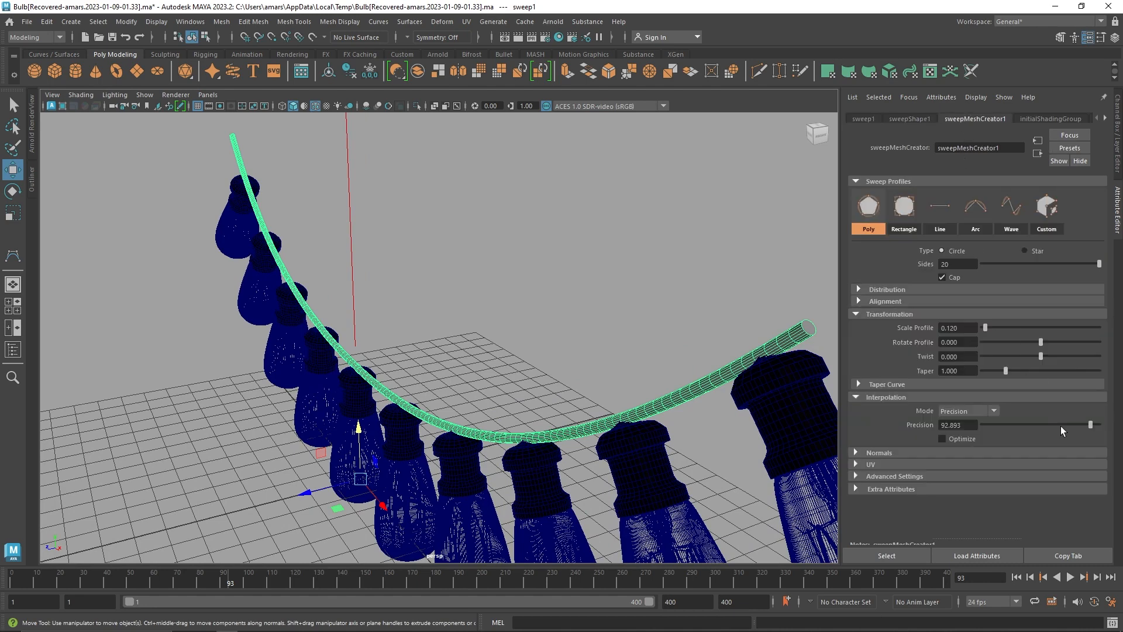
drag(1066, 425, 1093, 424)
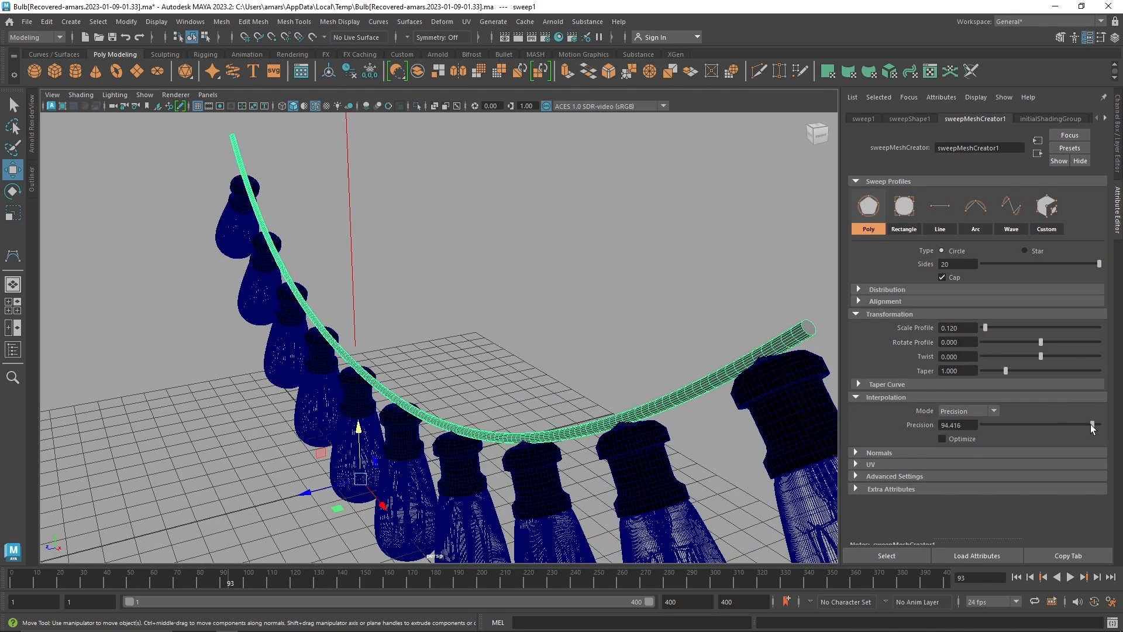
Step: Assign the existing Plastic material to the swept cable and deselect it
click(450, 162)
key(a)
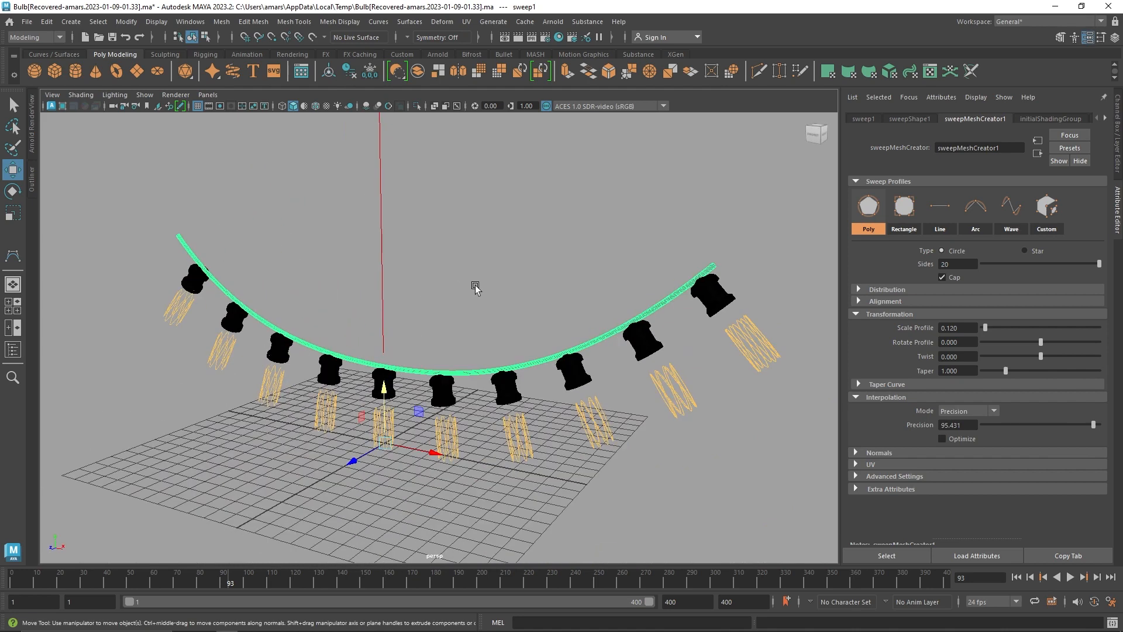
click(419, 370)
right_drag(419, 297, 513, 585)
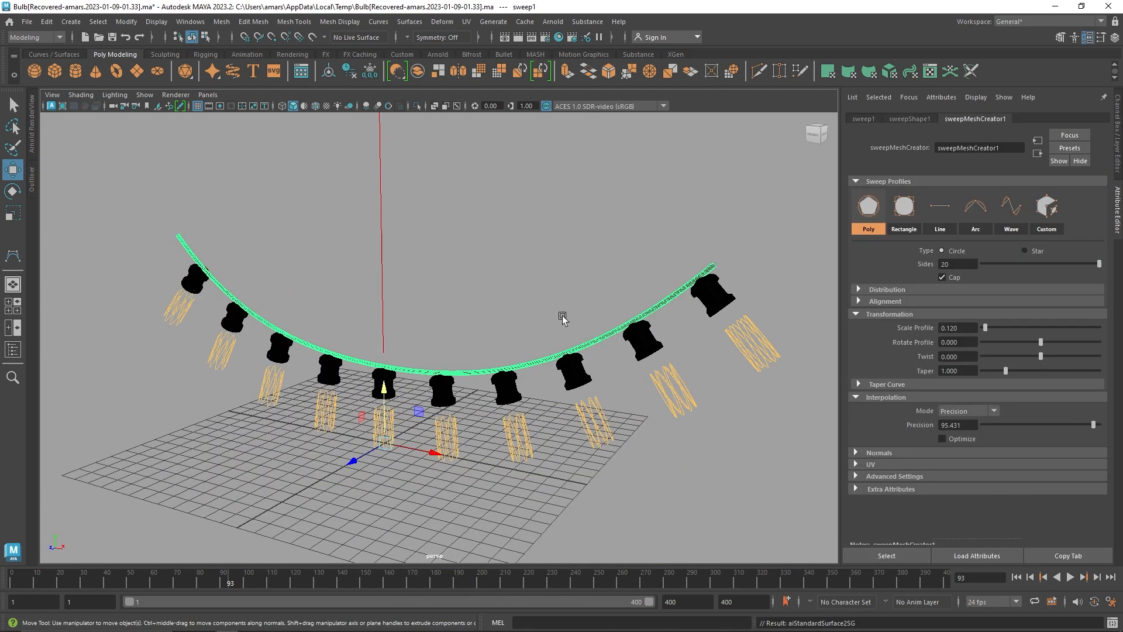
click(436, 234)
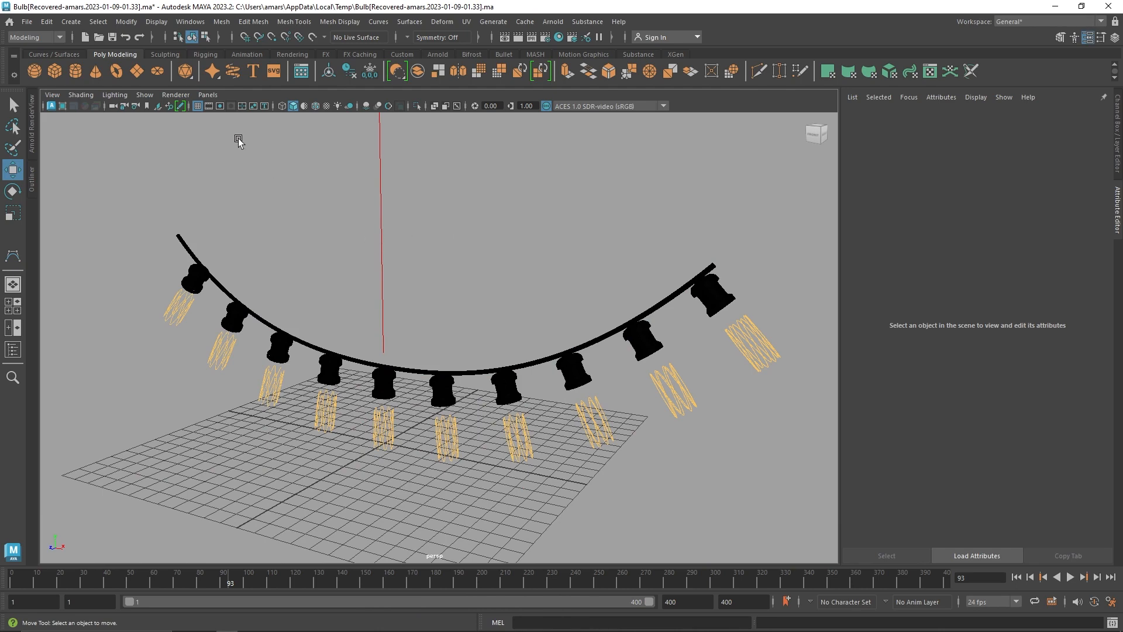
Step: Run the interactive Arnold render with the cable included, then stop it
click(34, 123)
click(466, 119)
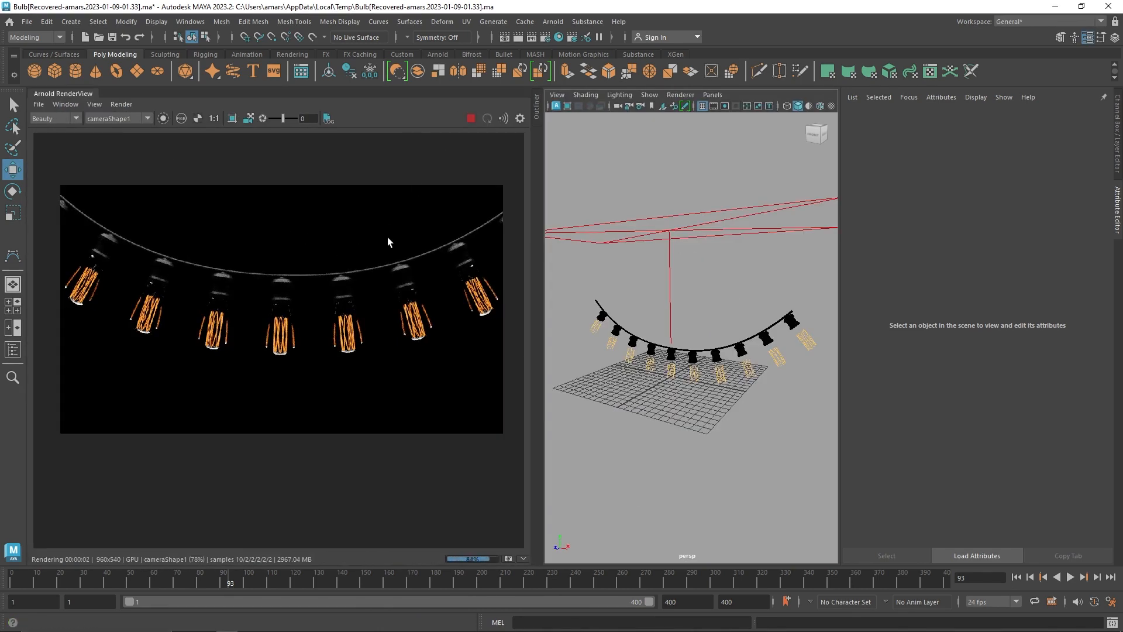
click(471, 118)
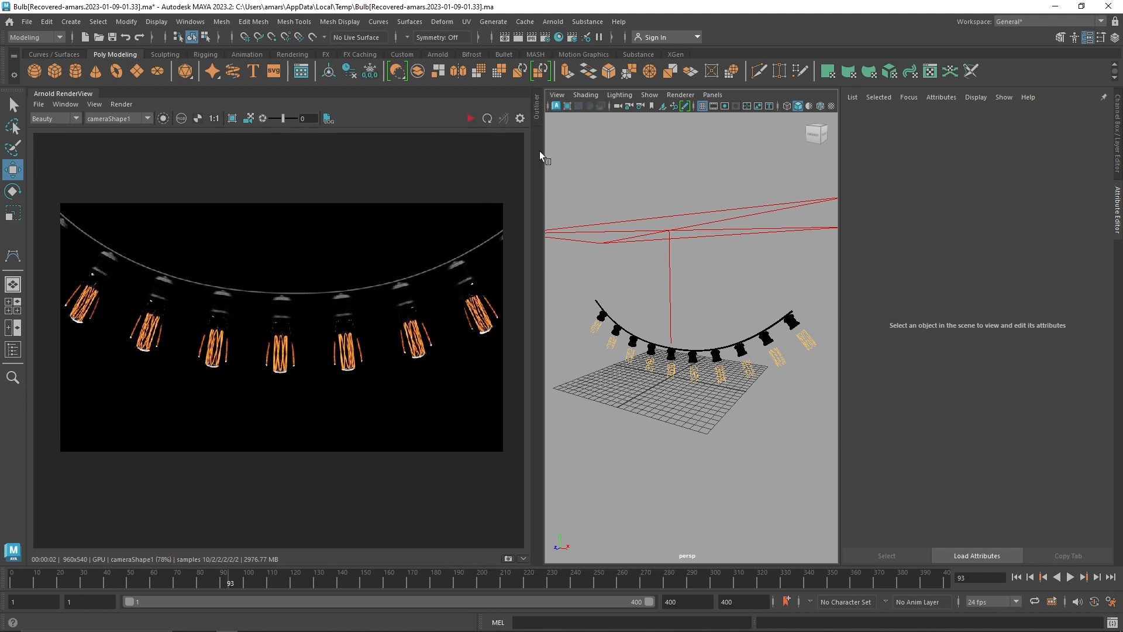
Step: Widen the Arnold RenderView beside the viewport and open its Display Settings
drag(543, 151, 602, 160)
scroll(504, 181, up, 2)
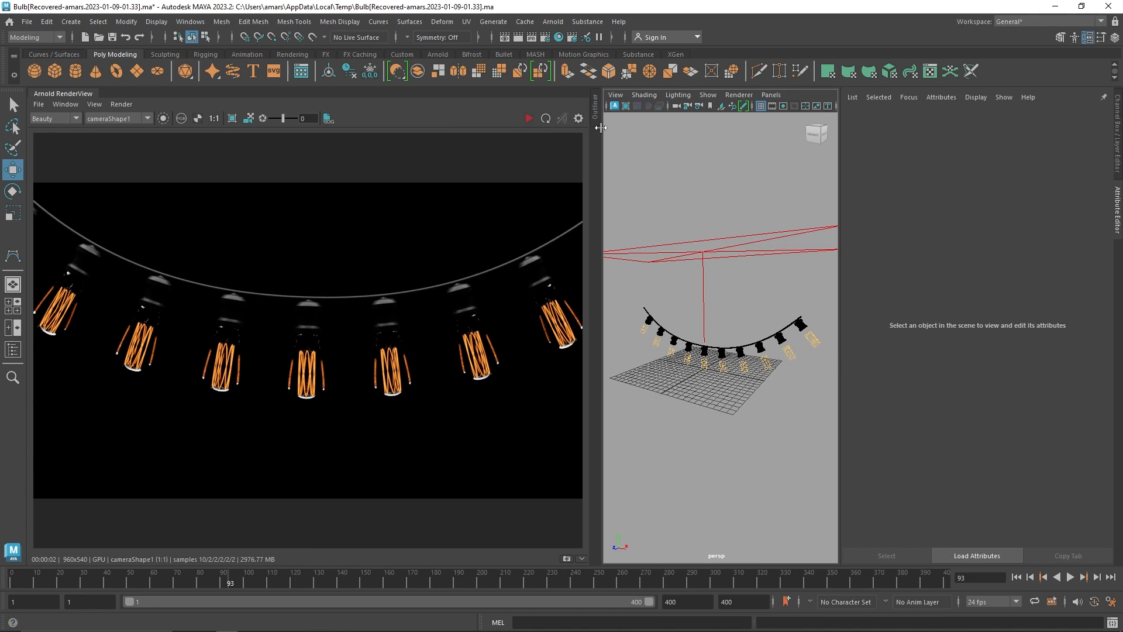
drag(601, 127, 672, 140)
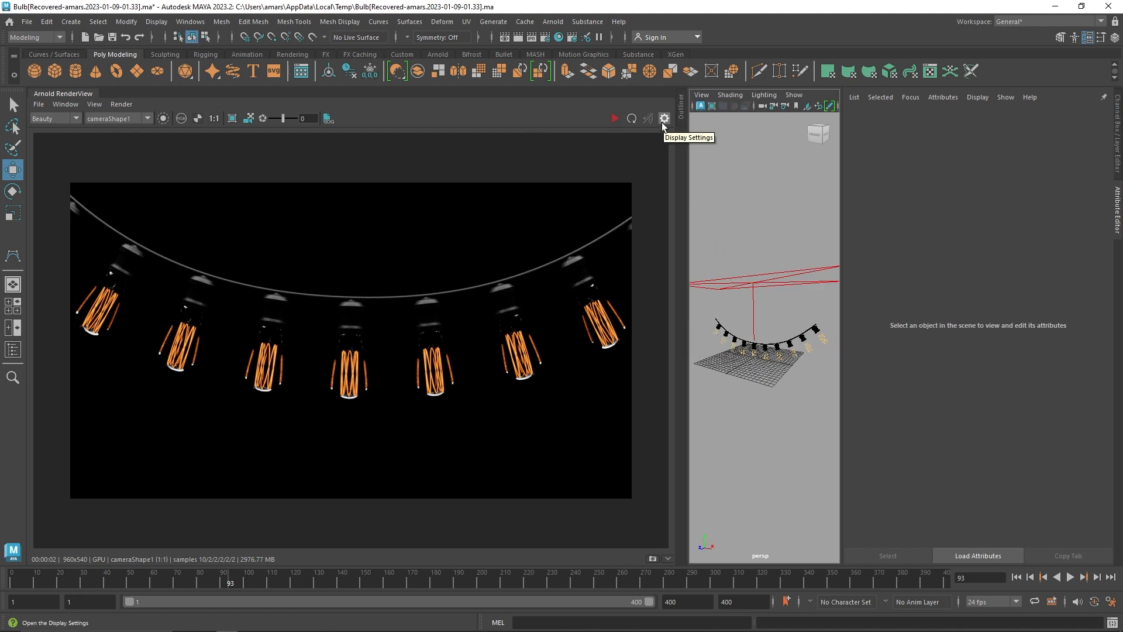
click(663, 118)
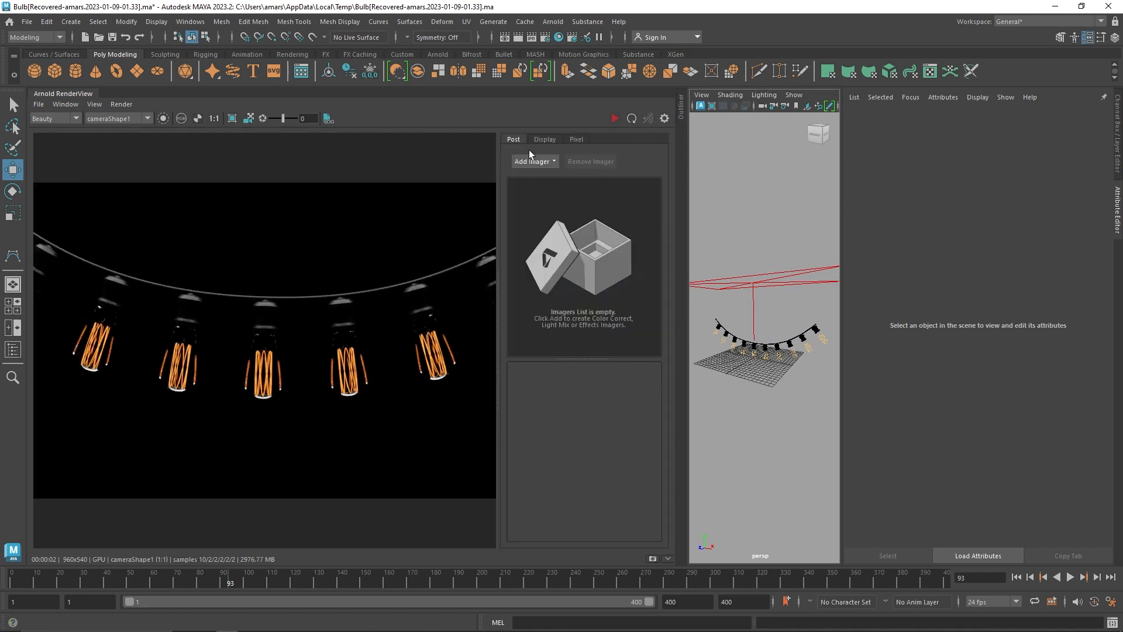
Step: Add a Lens Effects imager, widen its settings, and raise its Bloom Strength to about 3.45
click(532, 161)
click(544, 245)
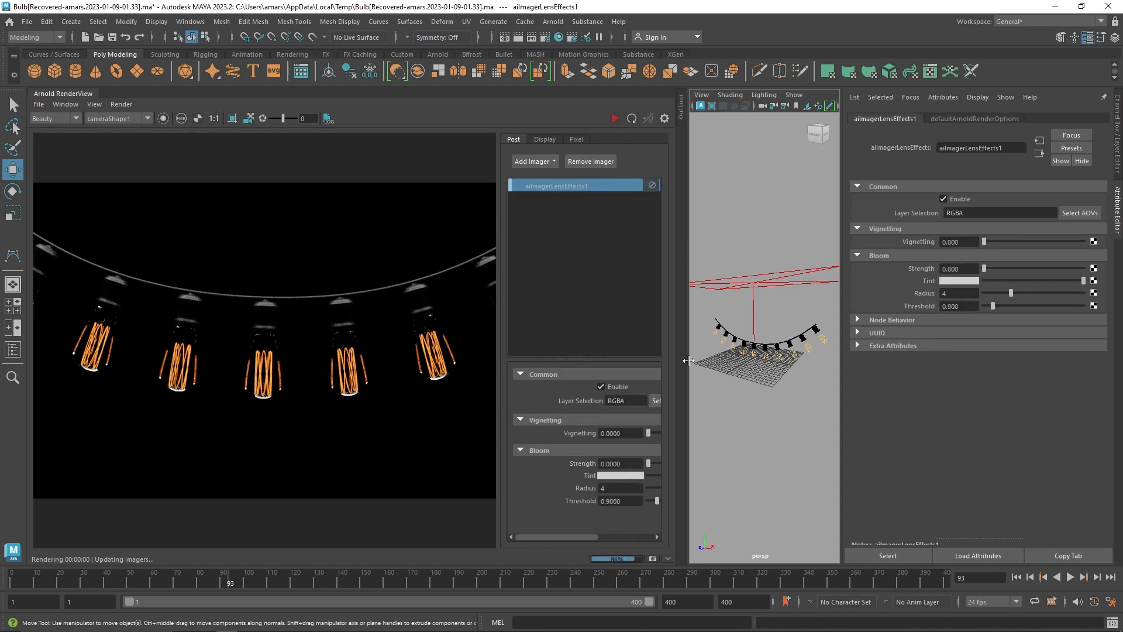
drag(501, 344, 439, 334)
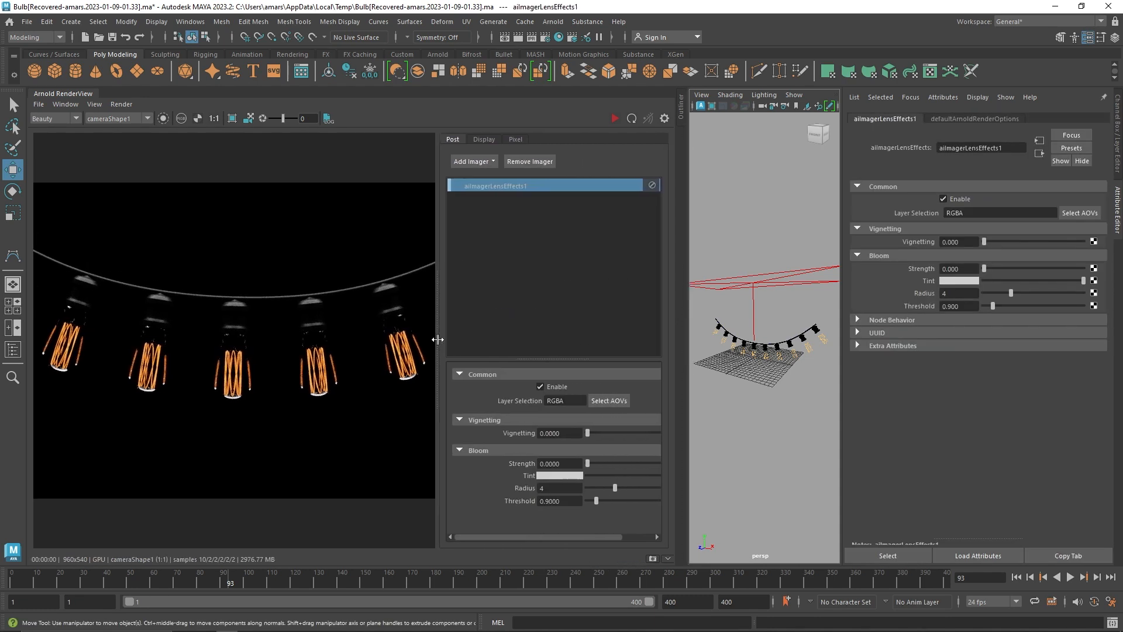
click(568, 463)
text(0.5)
key(Return)
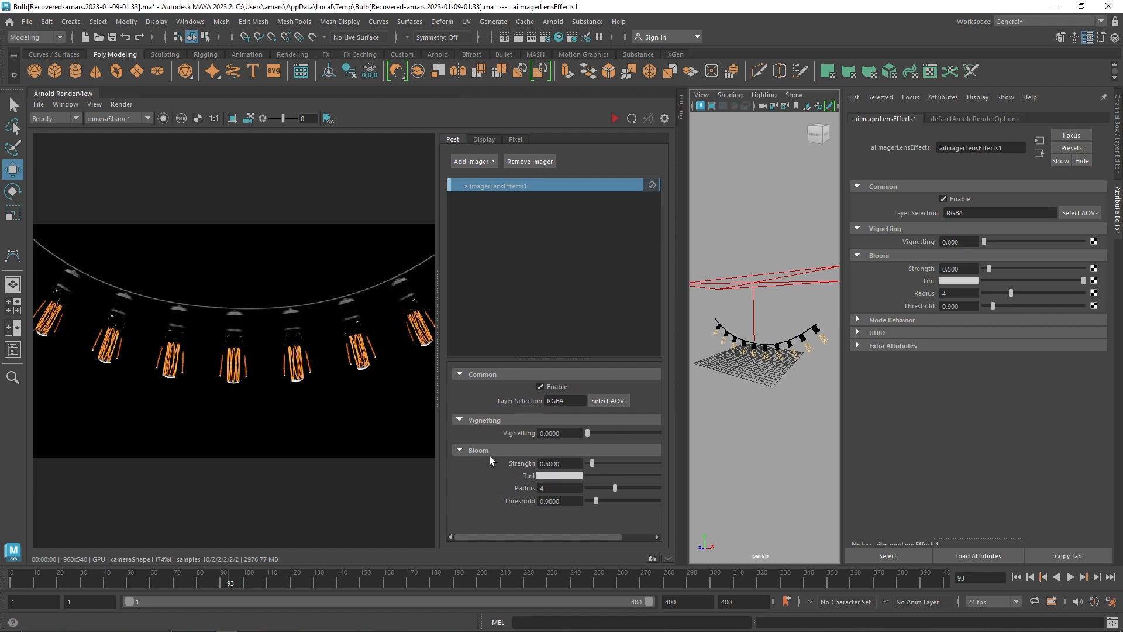
drag(592, 462, 624, 463)
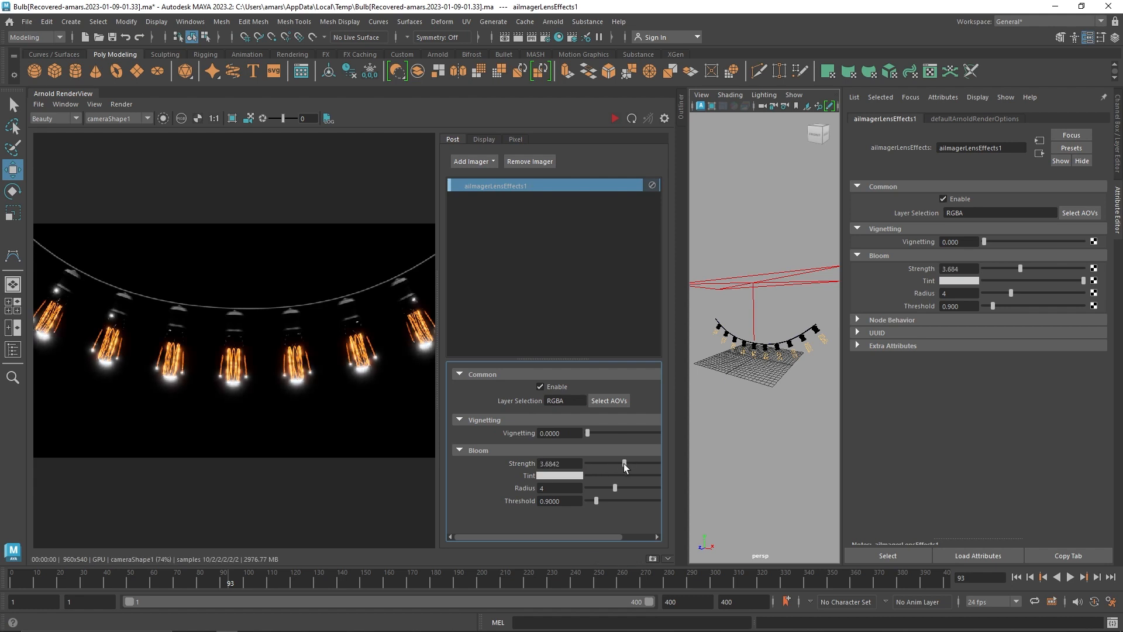
Step: Set the Lens Effects Bloom Radius to 10 and raise the Bloom Strength to about 4.56
click(547, 488)
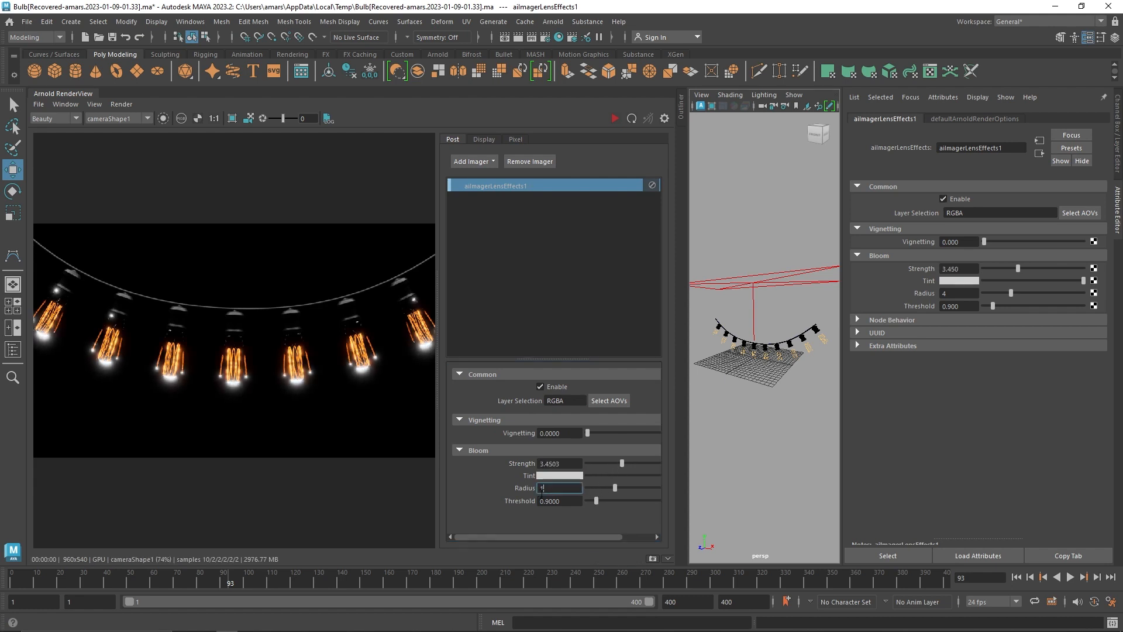
text(10)
key(Return)
drag(608, 465, 632, 464)
Step: Try a Color Correct imager with its Highlights Gamma at about 1.228, and remove that imager again
click(491, 167)
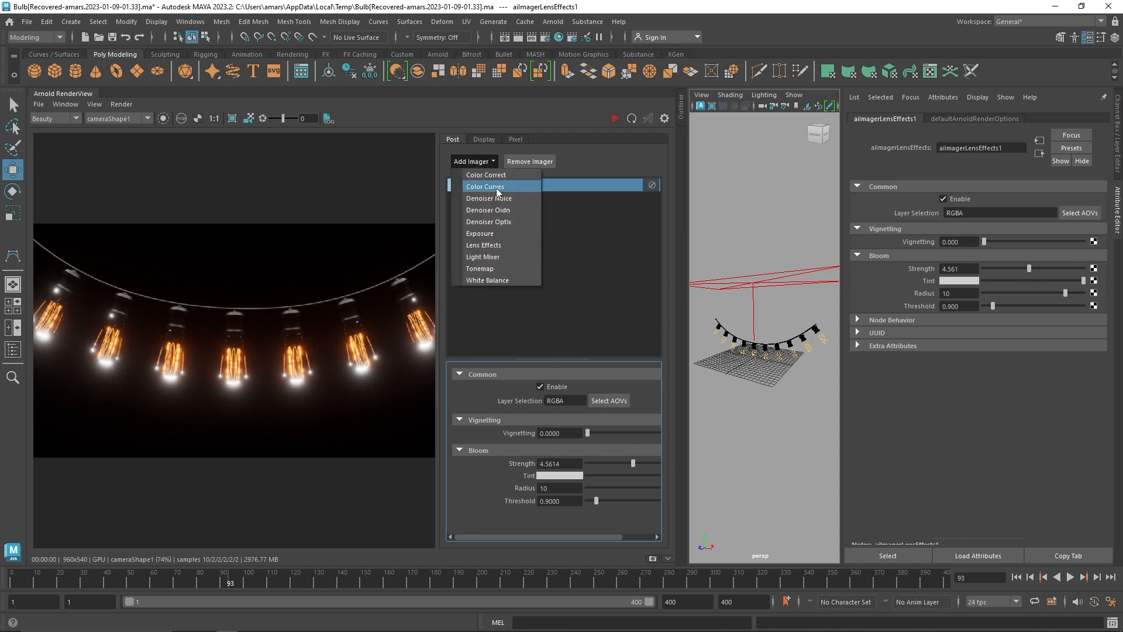
click(507, 175)
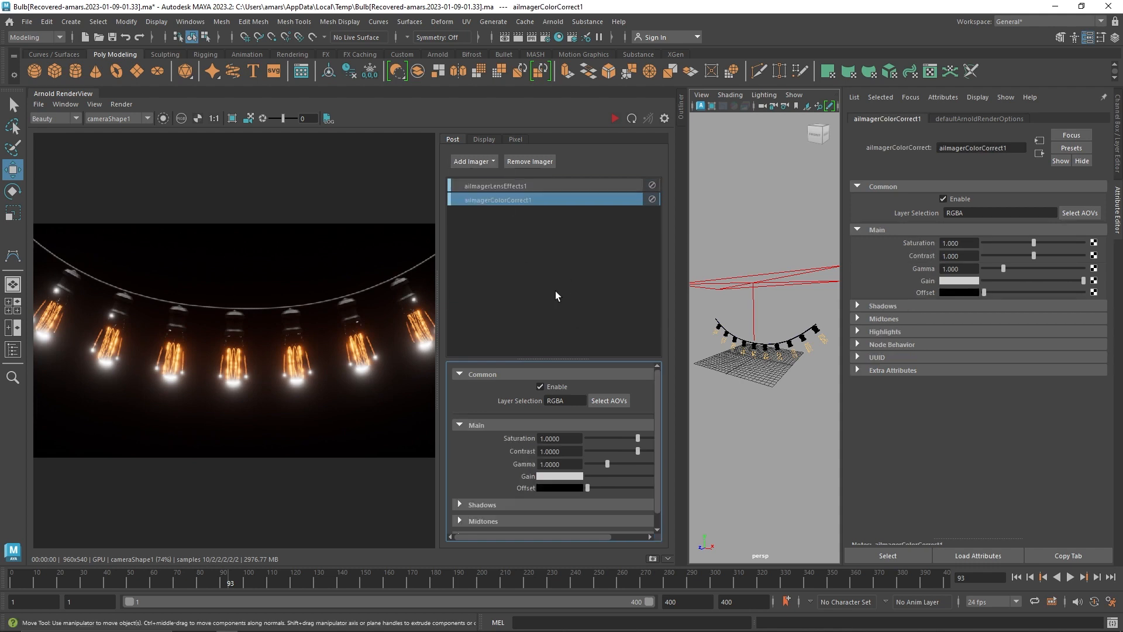
scroll(496, 466, down, 1)
click(487, 518)
scroll(503, 522, down, 2)
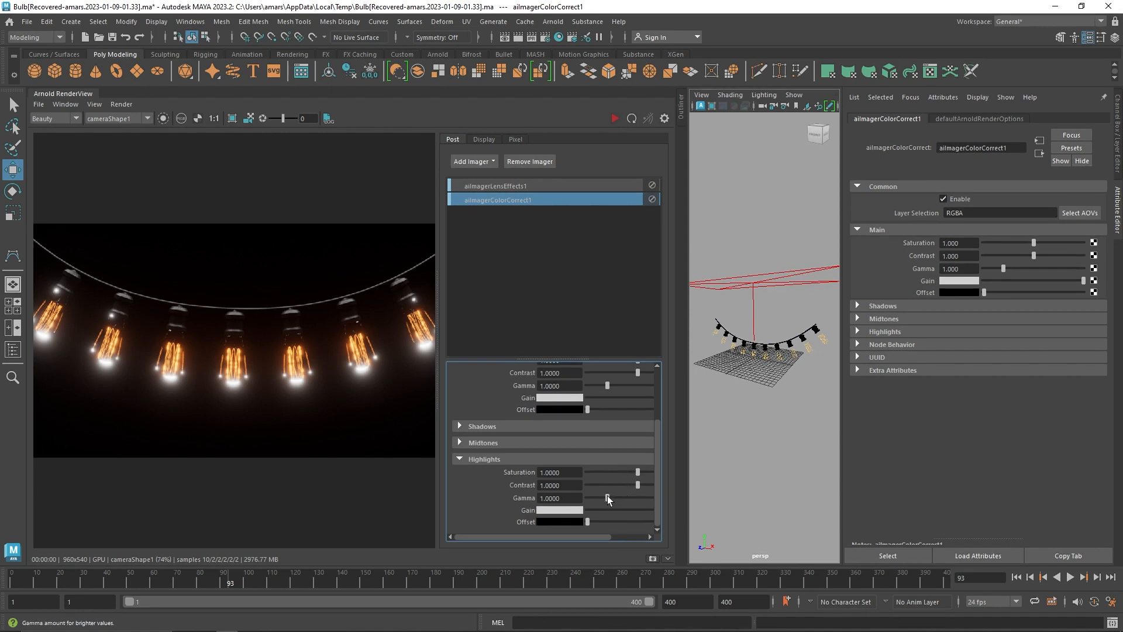
mouse_move(602, 502)
mouse_down()
mouse_move(591, 502)
mouse_move(634, 474)
mouse_move(612, 499)
mouse_up()
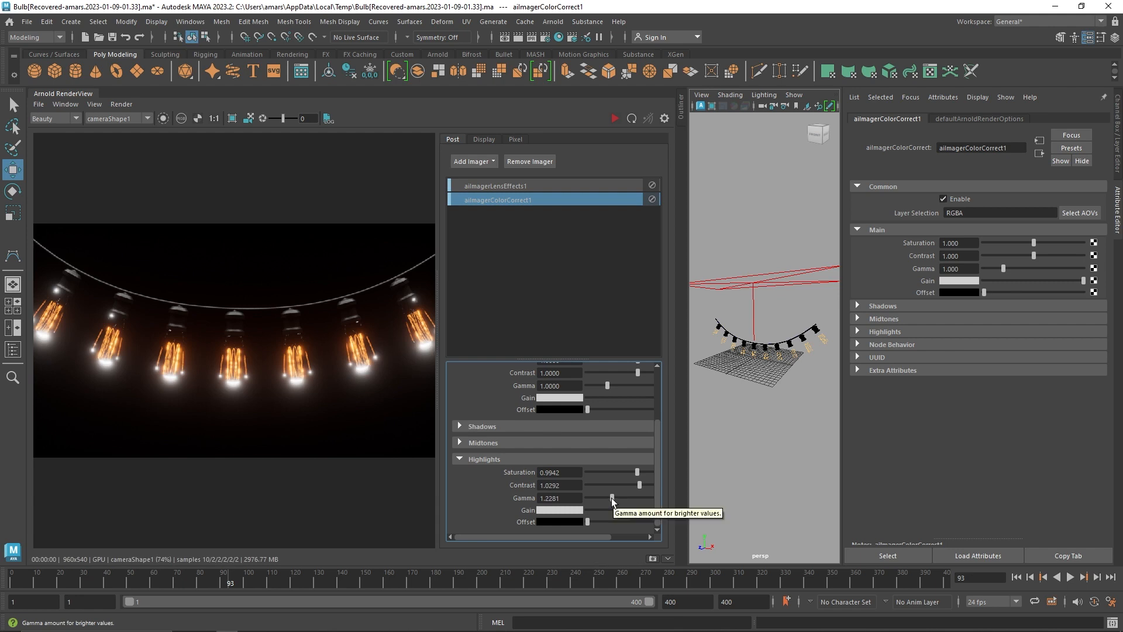
scroll(602, 526, up, 5)
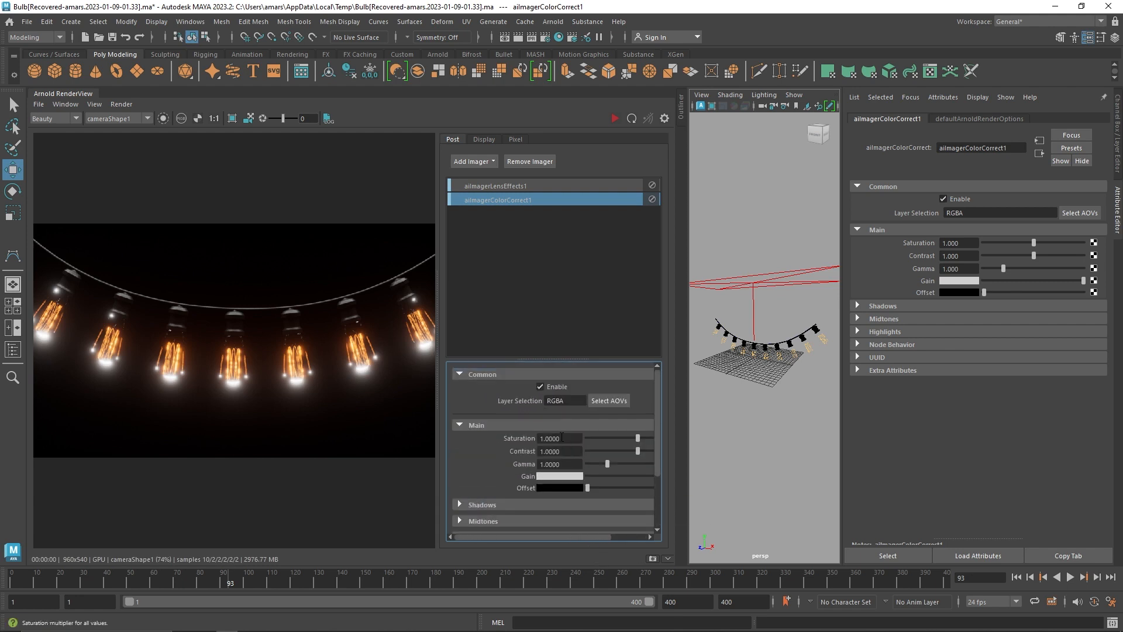
right_click(588, 201)
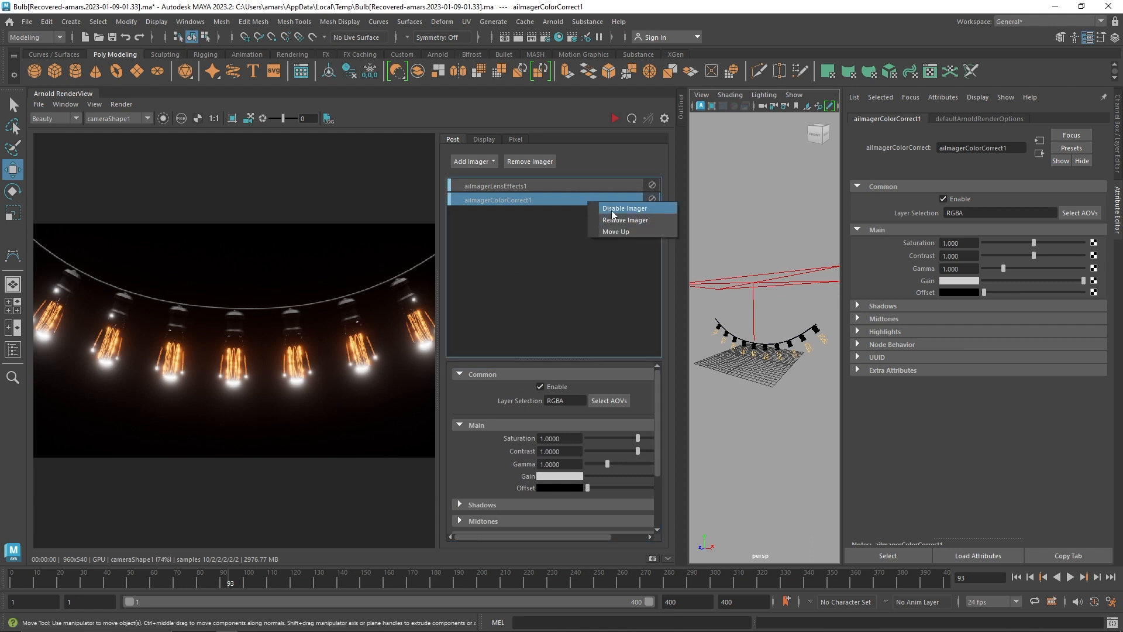
click(612, 209)
key(Delete)
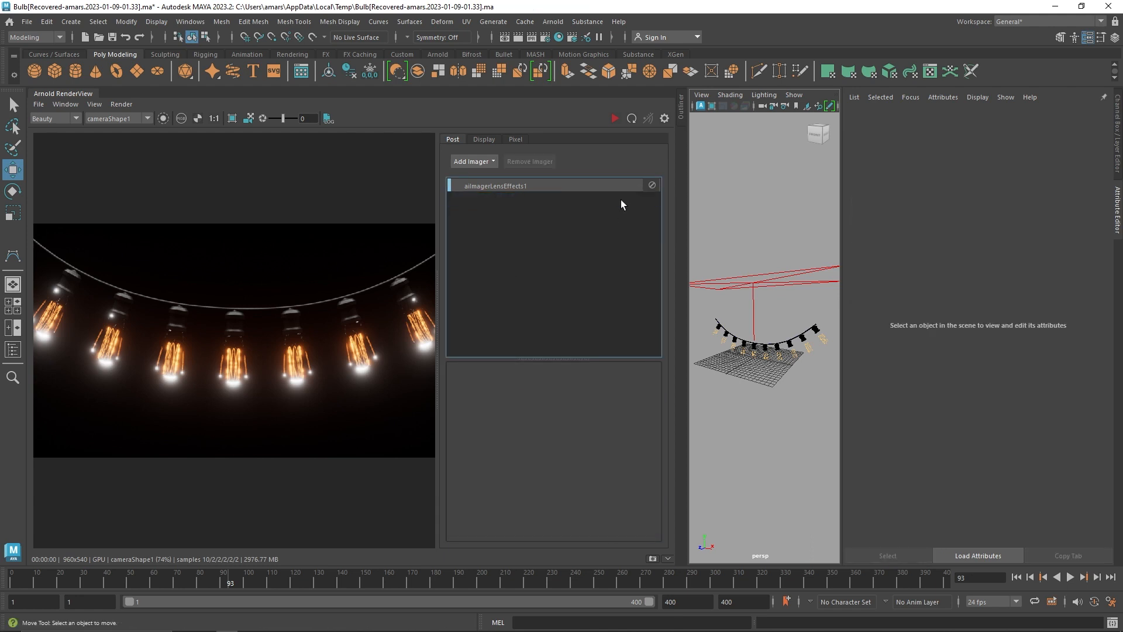
Step: Select the Lens Effects imager and lower its Bloom Strength to about 2.398
click(570, 184)
drag(633, 463, 612, 463)
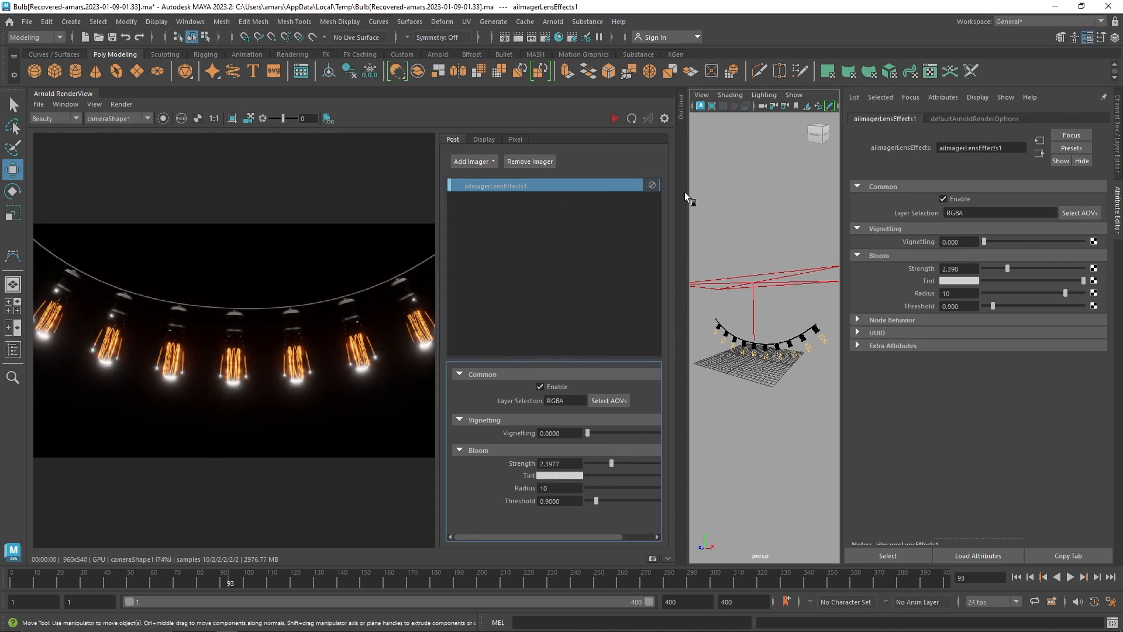
Step: Set the Emission Weight of the Filament's Light material to 5
click(681, 106)
click(590, 209)
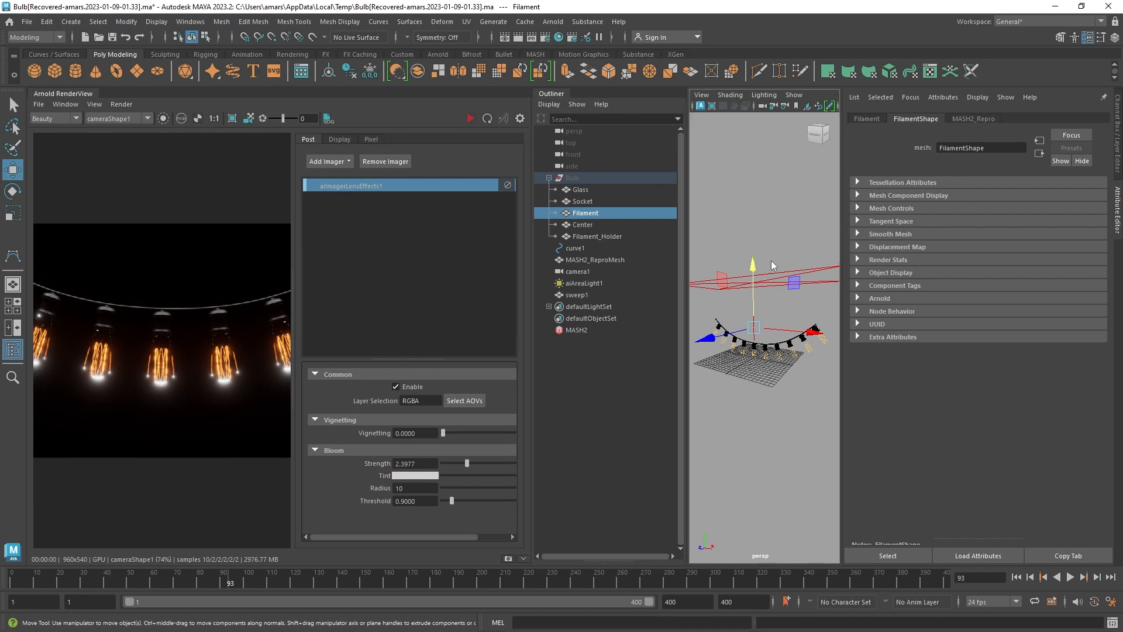
right_drag(770, 260, 780, 546)
click(883, 255)
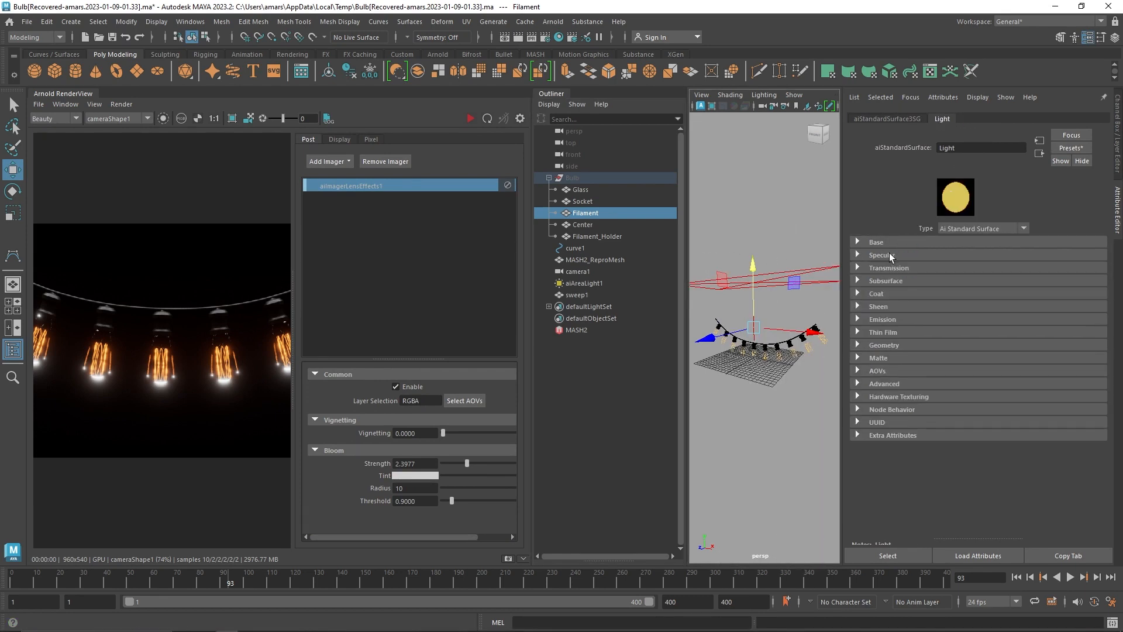
click(895, 320)
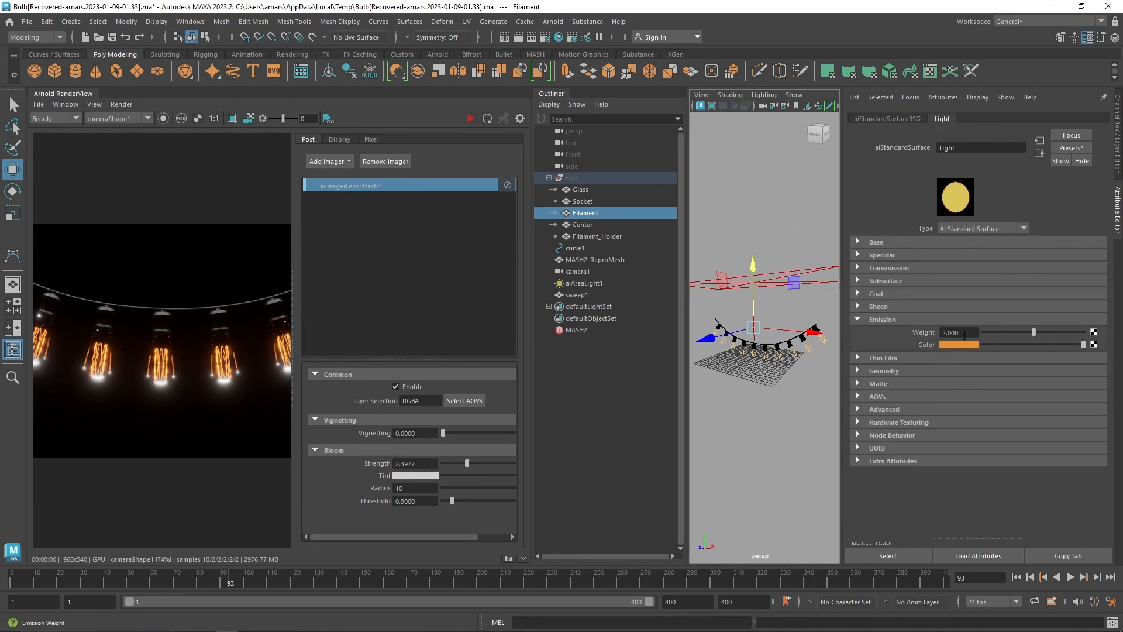
text(5)
key(Return)
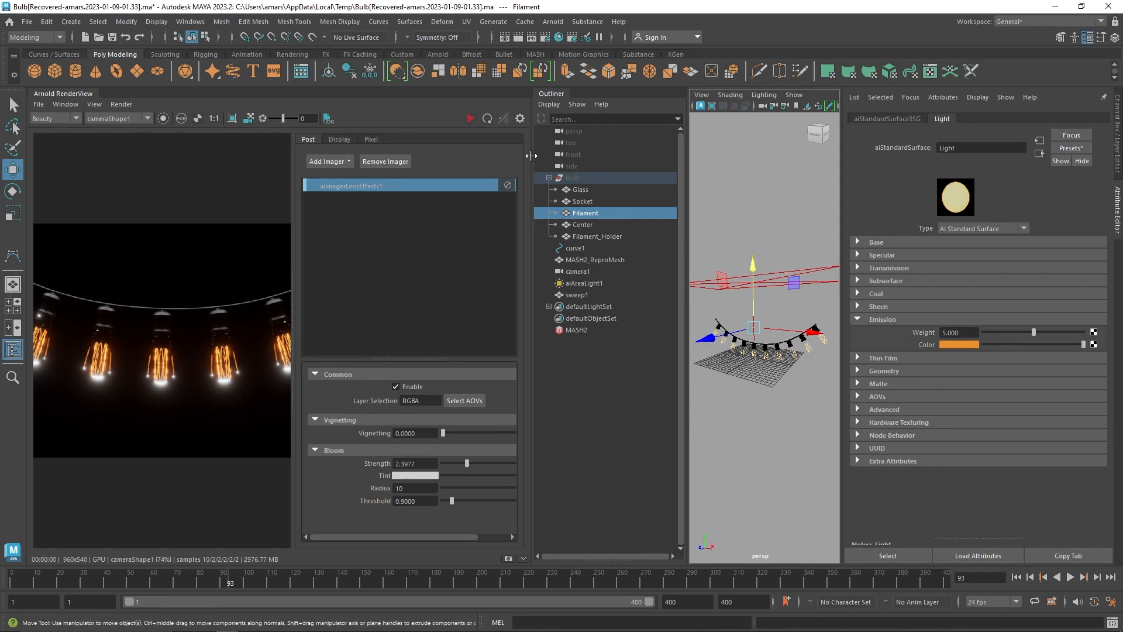
Step: Start the interactive Arnold render and lower the Lens Effects Bloom Strength to about 0.643
click(470, 119)
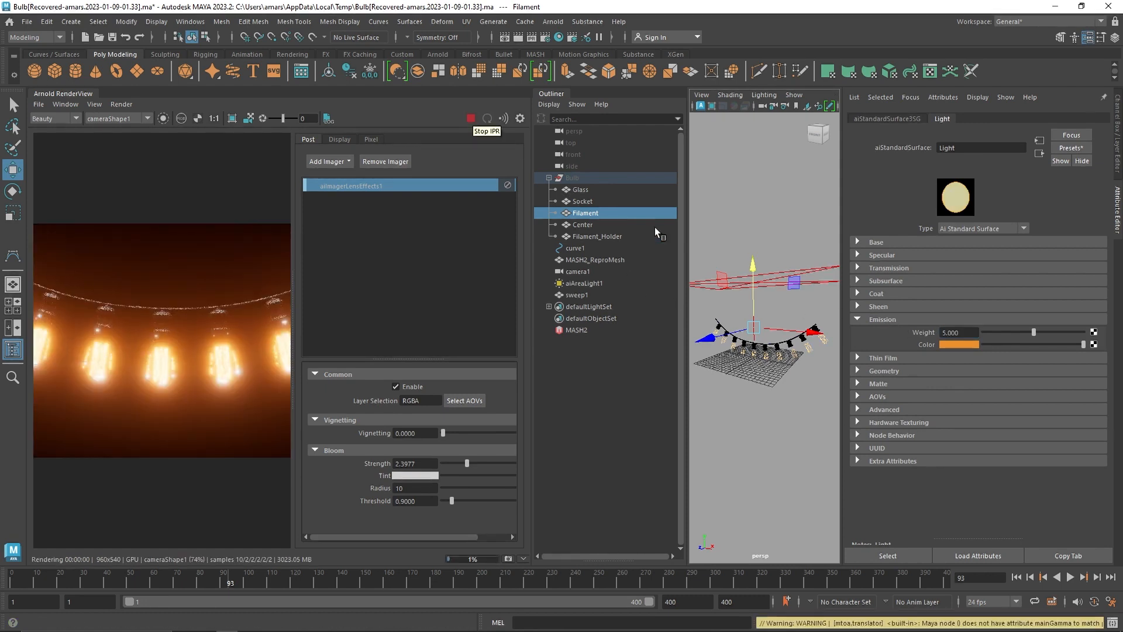
drag(467, 463, 449, 468)
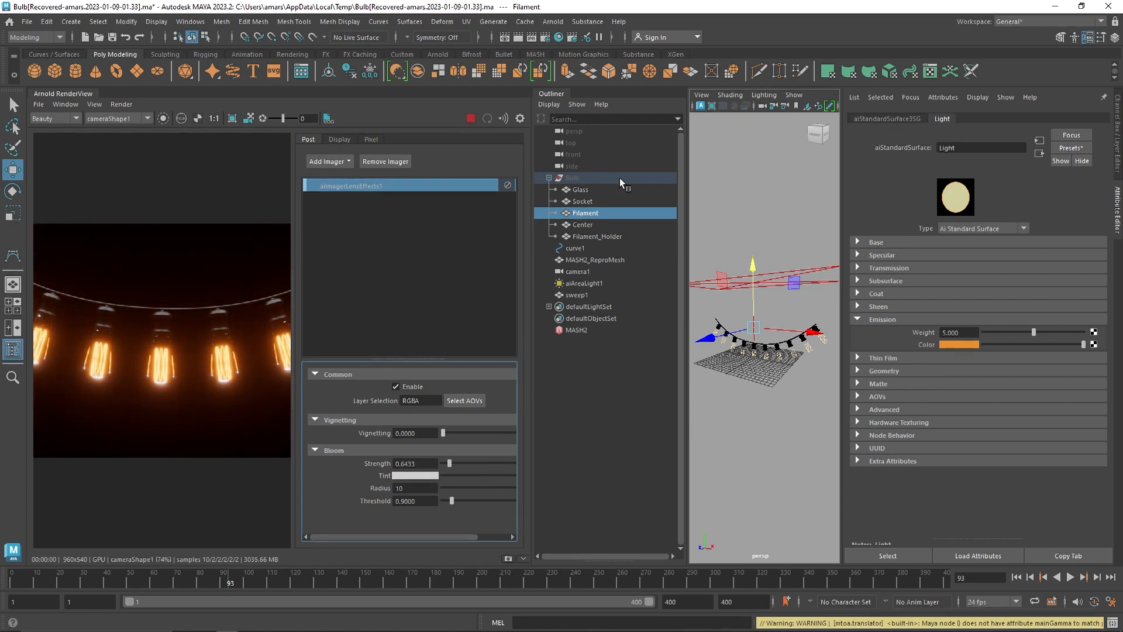
Step: Hide the Outliner to enlarge the render image, and raise the Bloom Strength to about 1.287
click(544, 94)
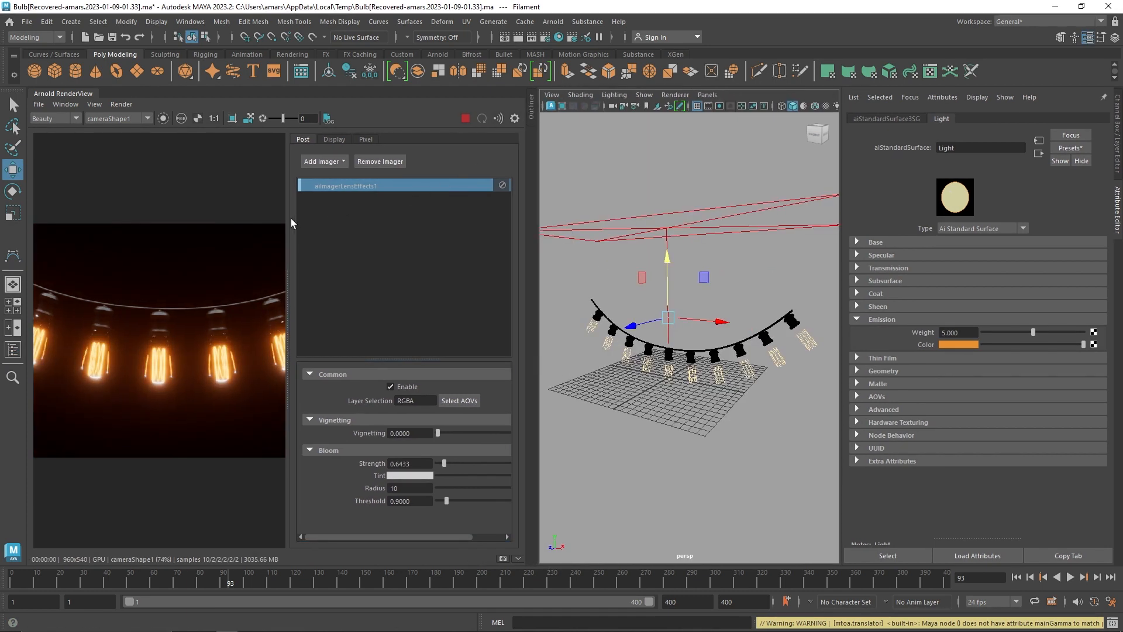
drag(289, 220, 518, 222)
drag(533, 268, 694, 272)
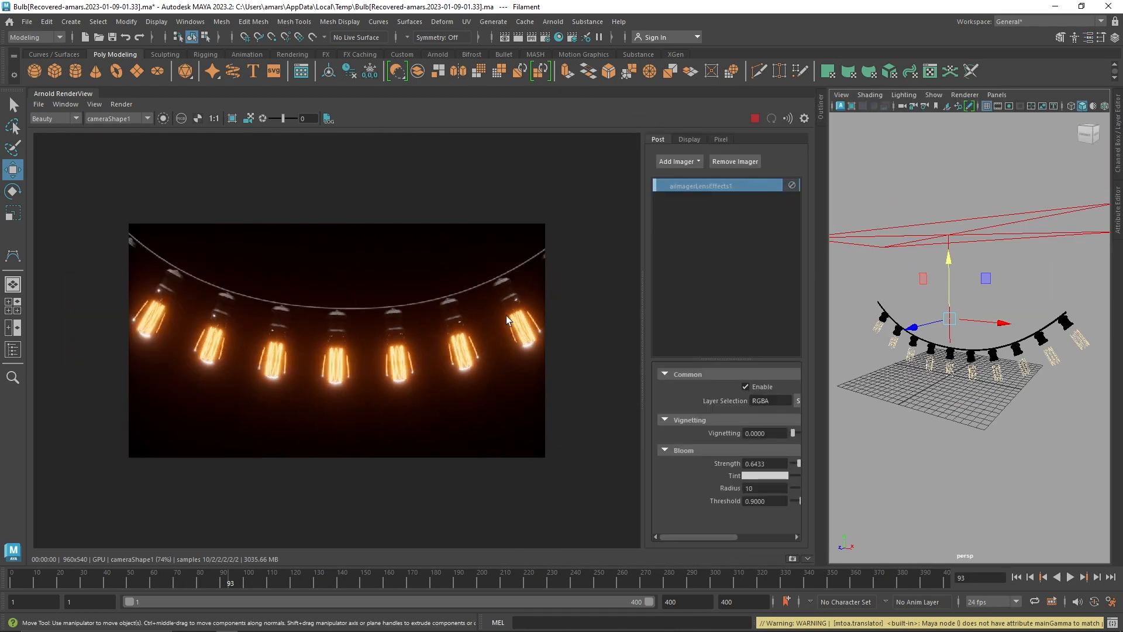
scroll(507, 315, up, 2)
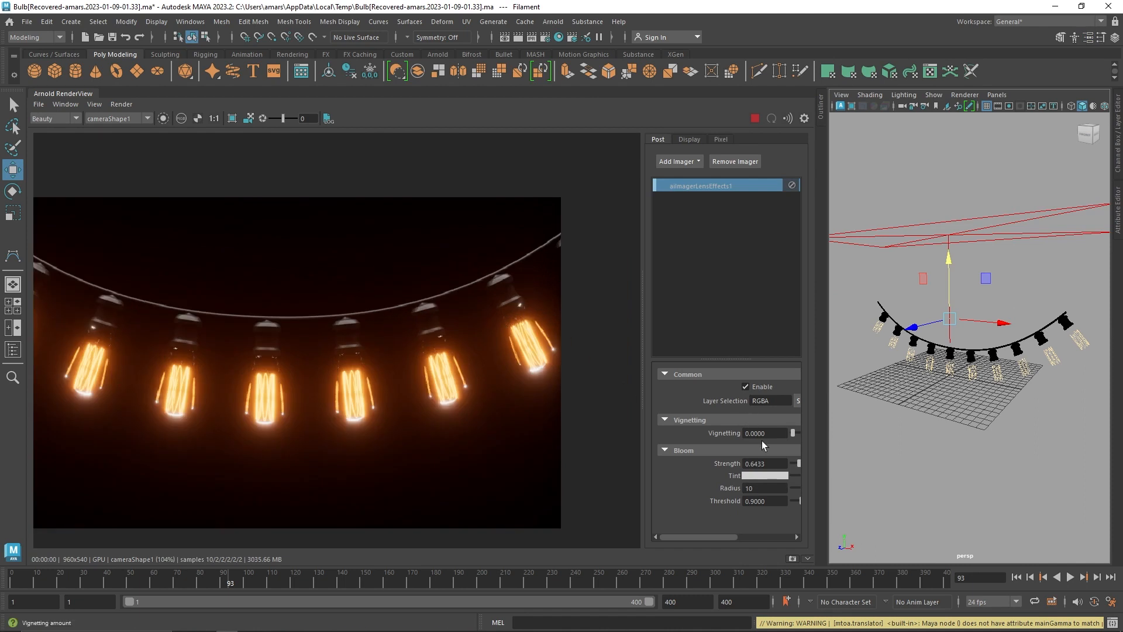
drag(724, 537, 734, 536)
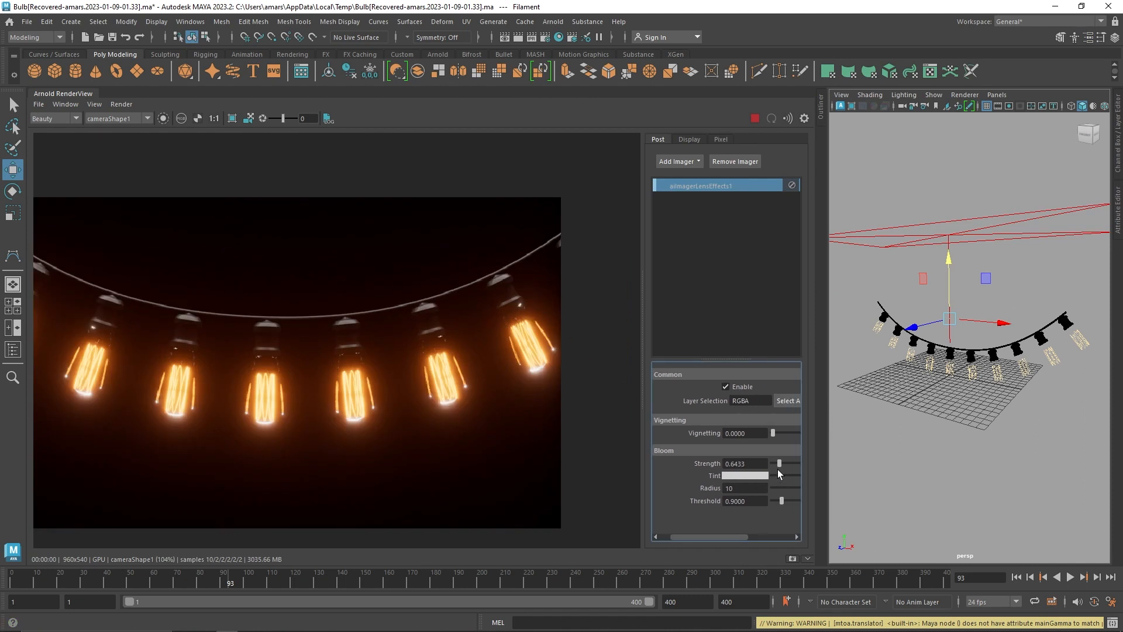
drag(779, 467, 786, 466)
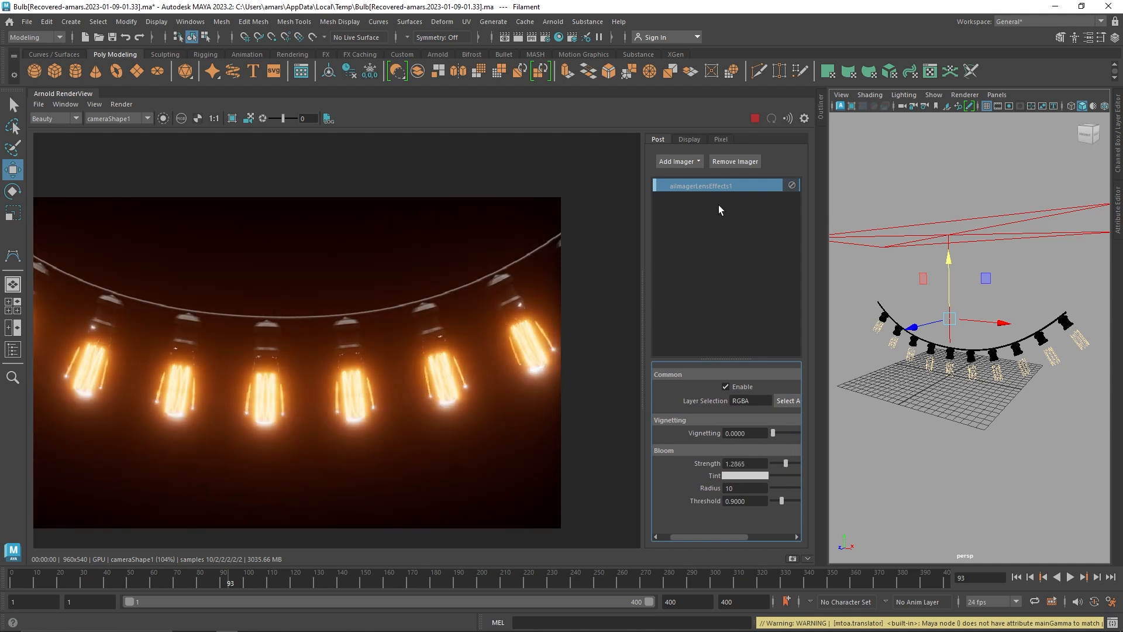
Step: Hide the render's Display Settings and close the Arnold RenderView
click(804, 118)
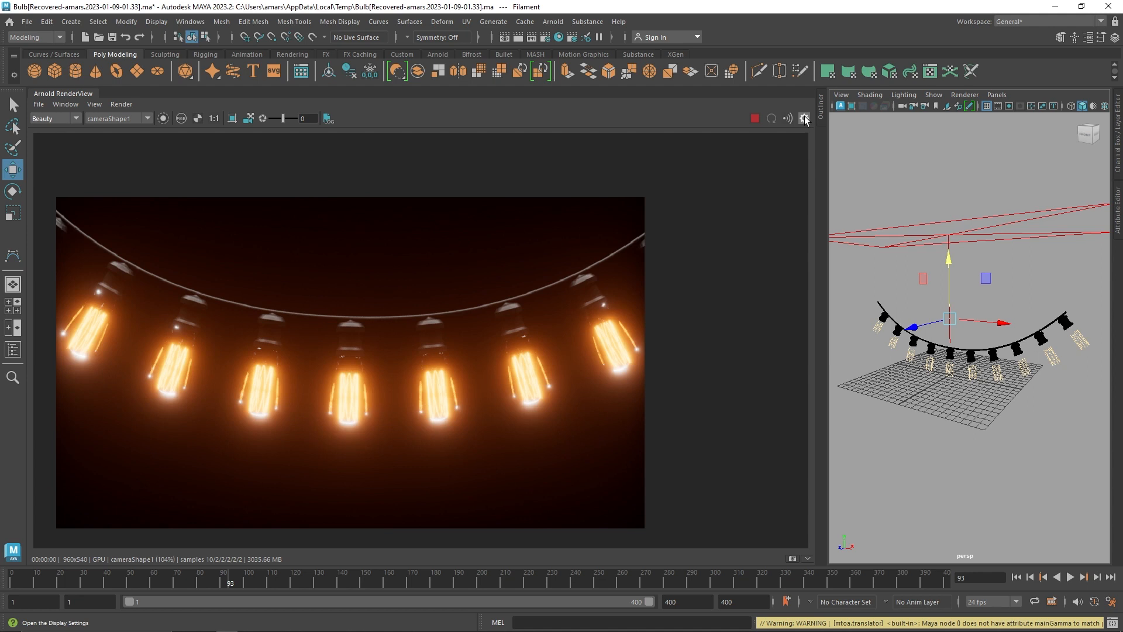
right_click(61, 92)
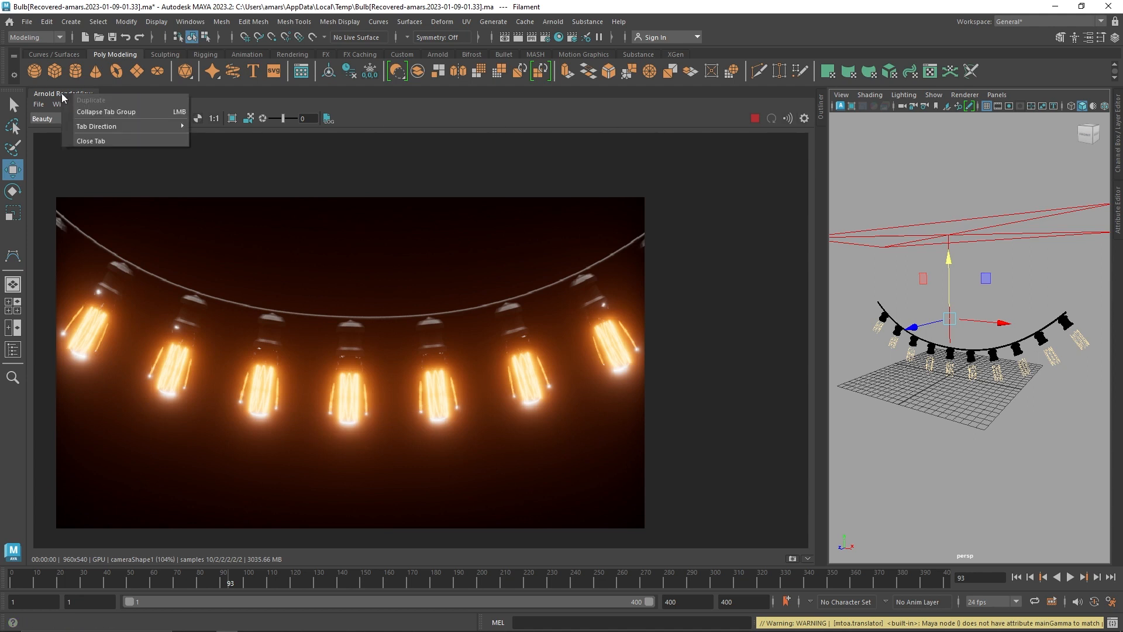
click(87, 142)
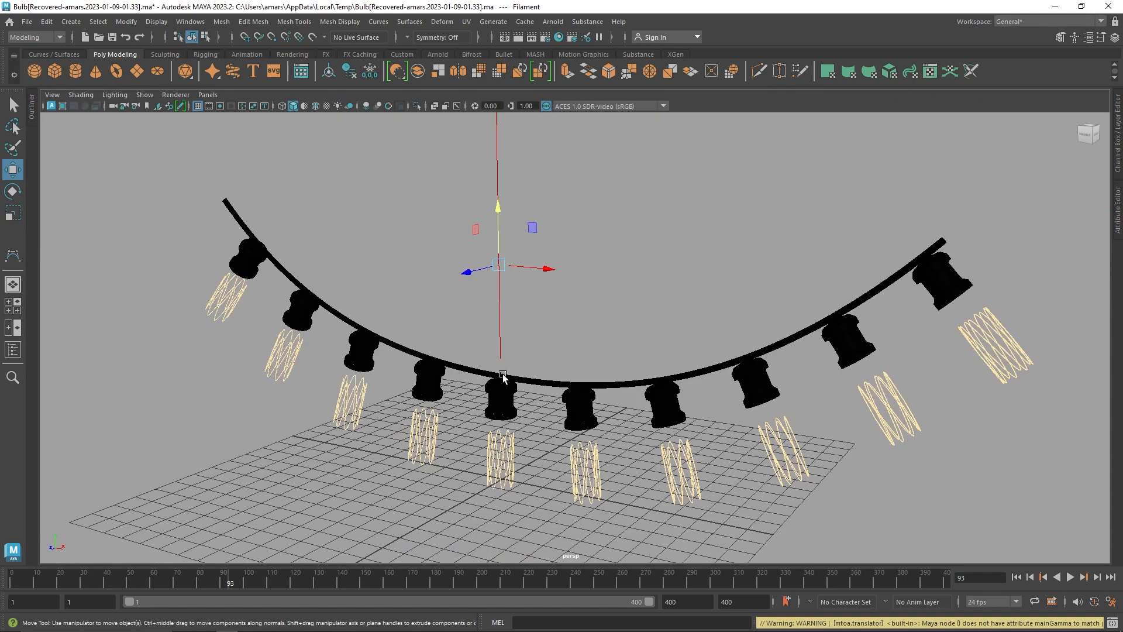
Step: Show the whole bulb string in the viewport shaded with the default material
scroll(470, 387, down, 5)
alt+drag(462, 383, 432, 370)
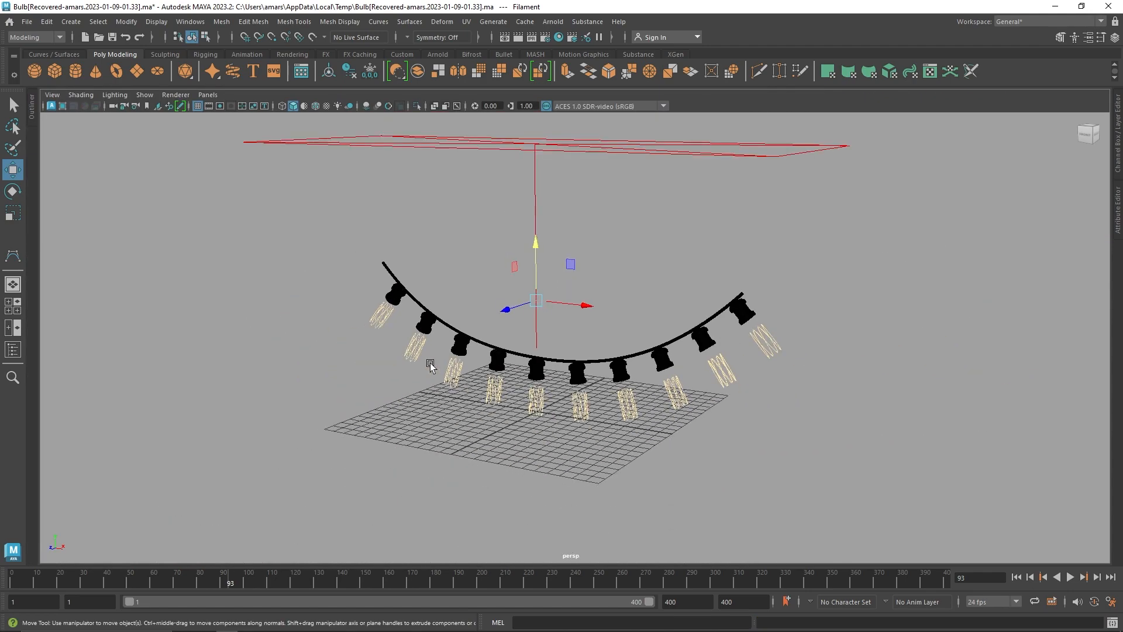
mouse_move(464, 308)
alt+mouse_down()
mouse_move(394, 308)
mouse_move(486, 293)
alt+mouse_up()
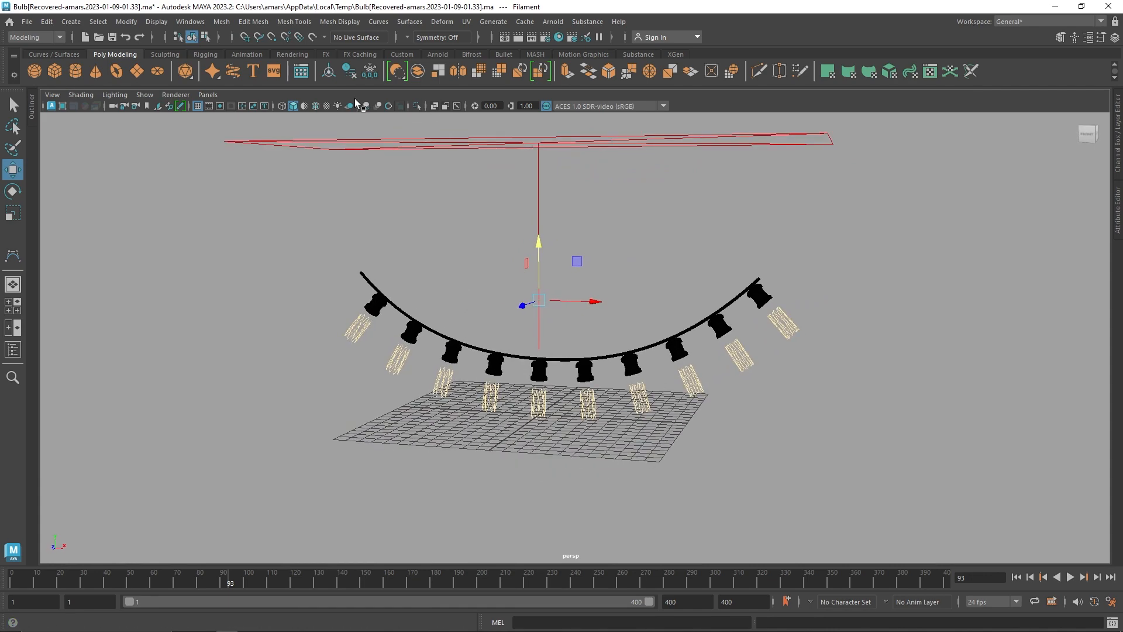
click(309, 108)
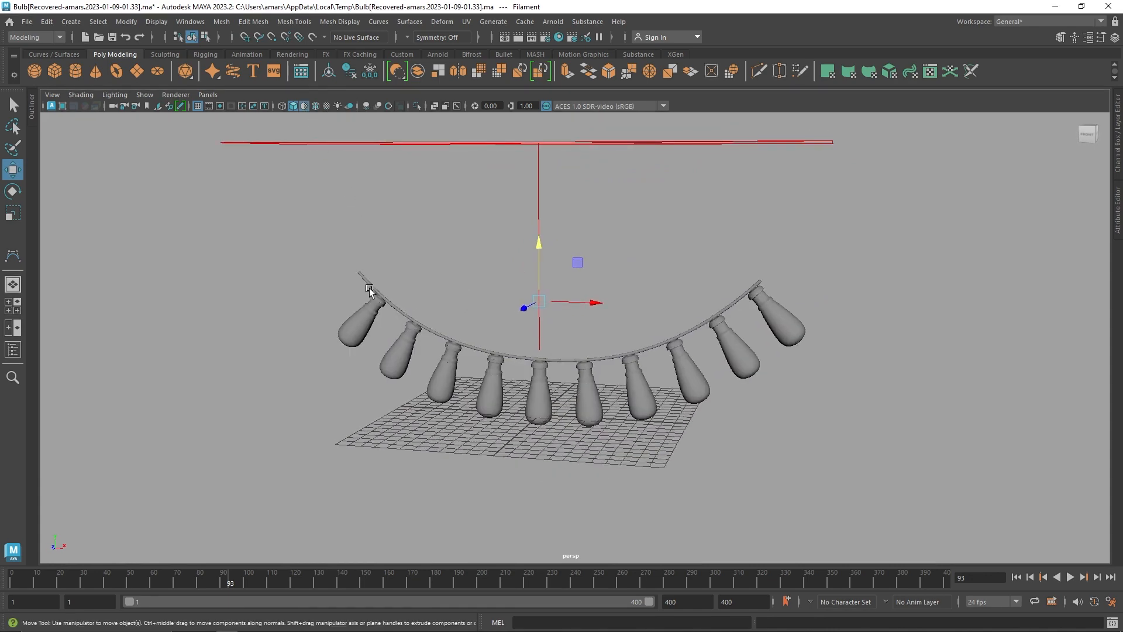
Step: Select the first control vertex of curve1 and move it outward along the Z axis
click(369, 285)
click(32, 110)
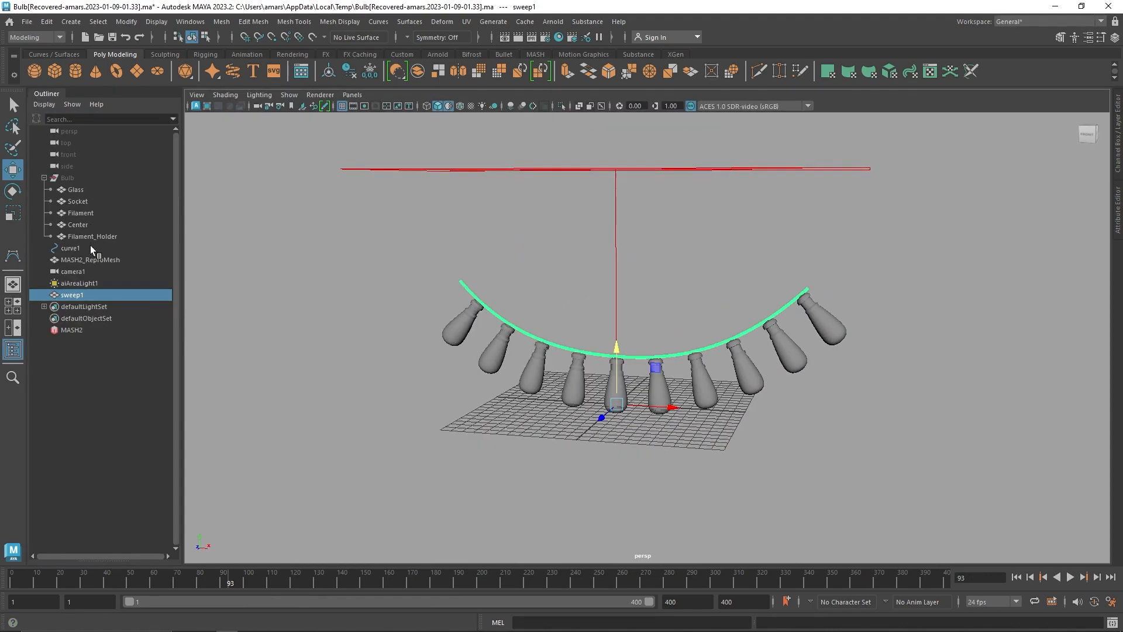
click(71, 248)
click(437, 276)
click(460, 281)
alt+drag(460, 280, 451, 266)
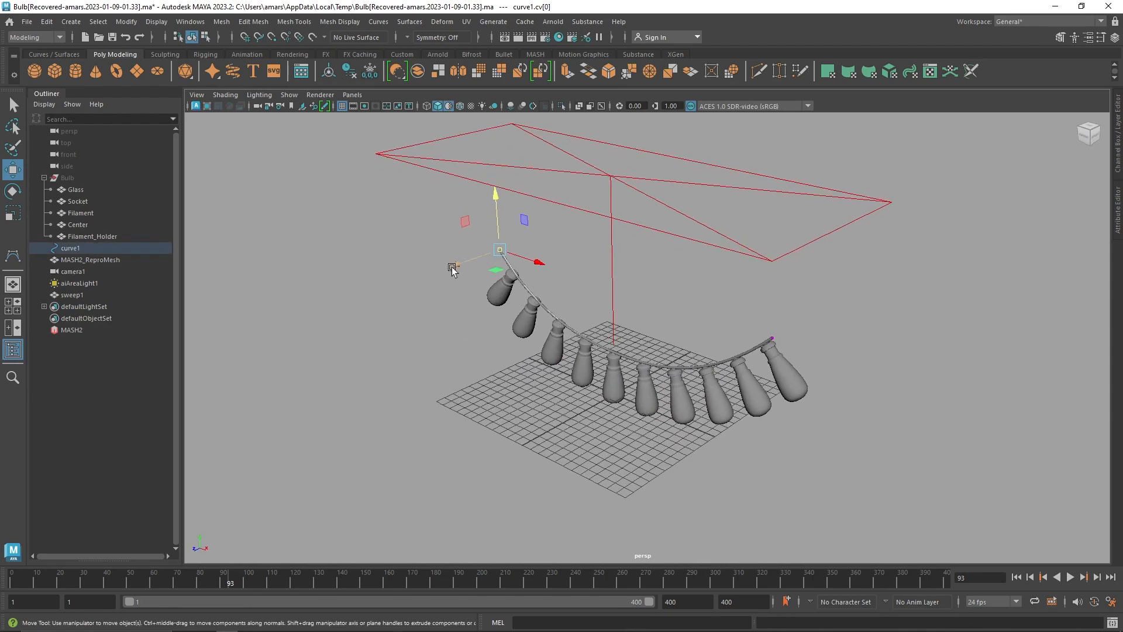
drag(532, 220, 380, 268)
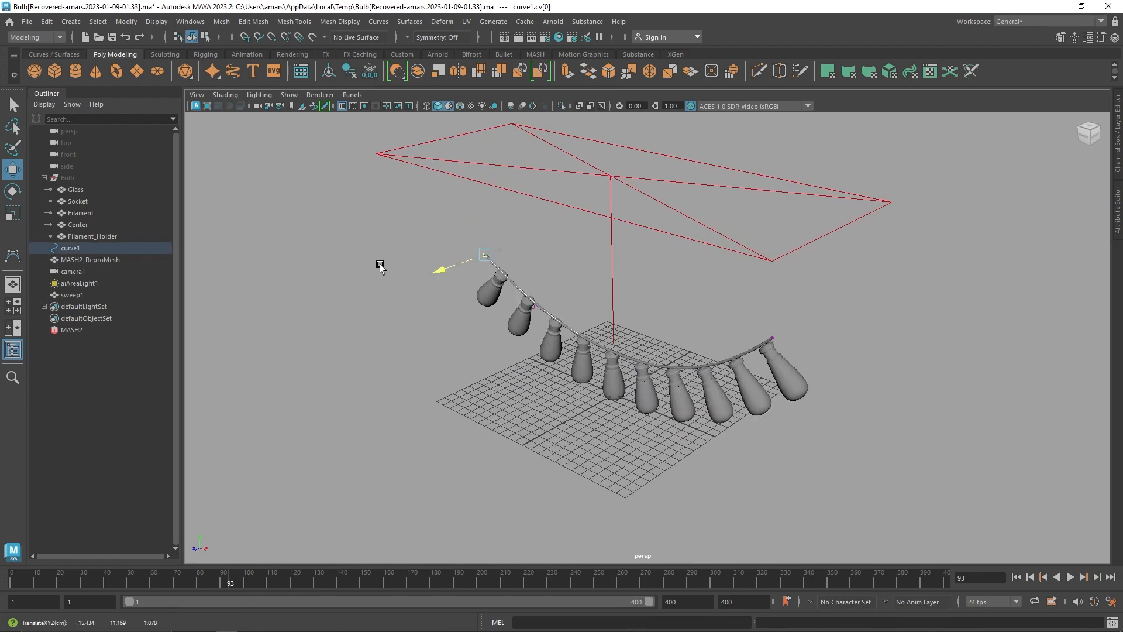
Step: Raise the second control vertex of curve1 to a height of about 15.34 cm, bending the start of the string upward
click(533, 304)
drag(534, 291, 544, 214)
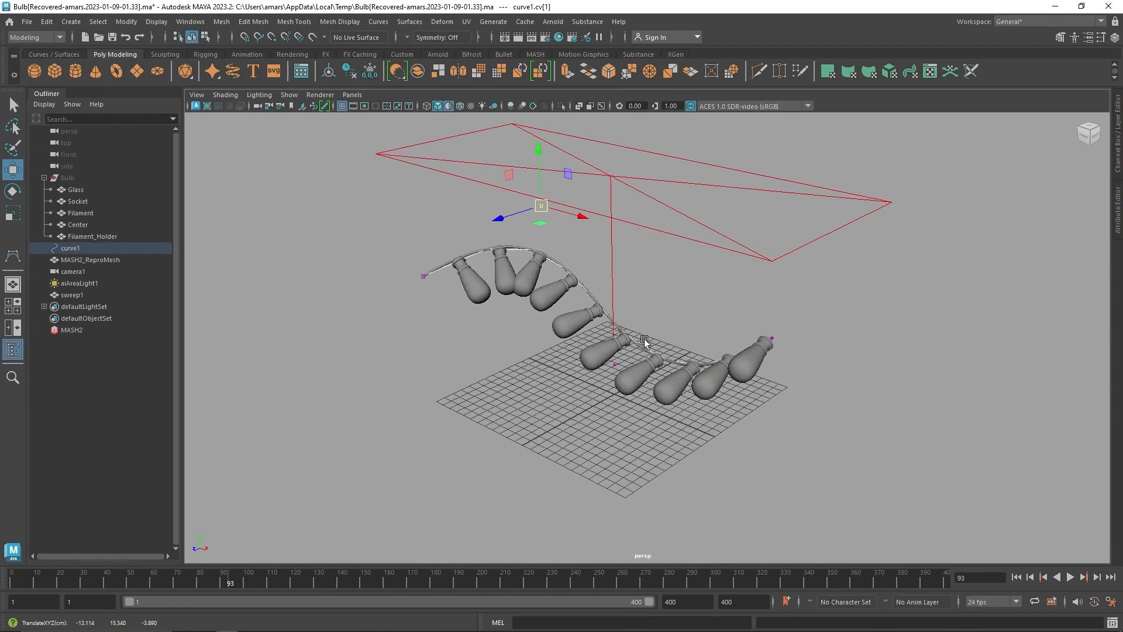
alt+drag(646, 343, 363, 307)
click(619, 362)
key(ctrl+z)
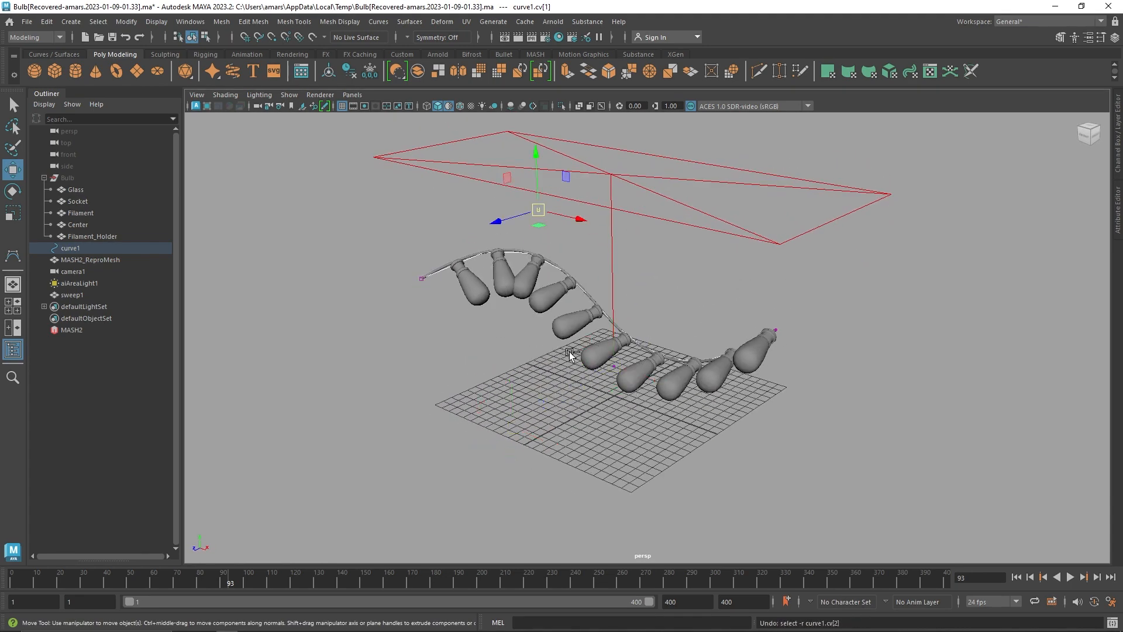
Step: Undo the remaining control vertex edits on curve1
key(ctrl+z)
key(ctrl+z)
right_drag(469, 298, 521, 278)
key(f)
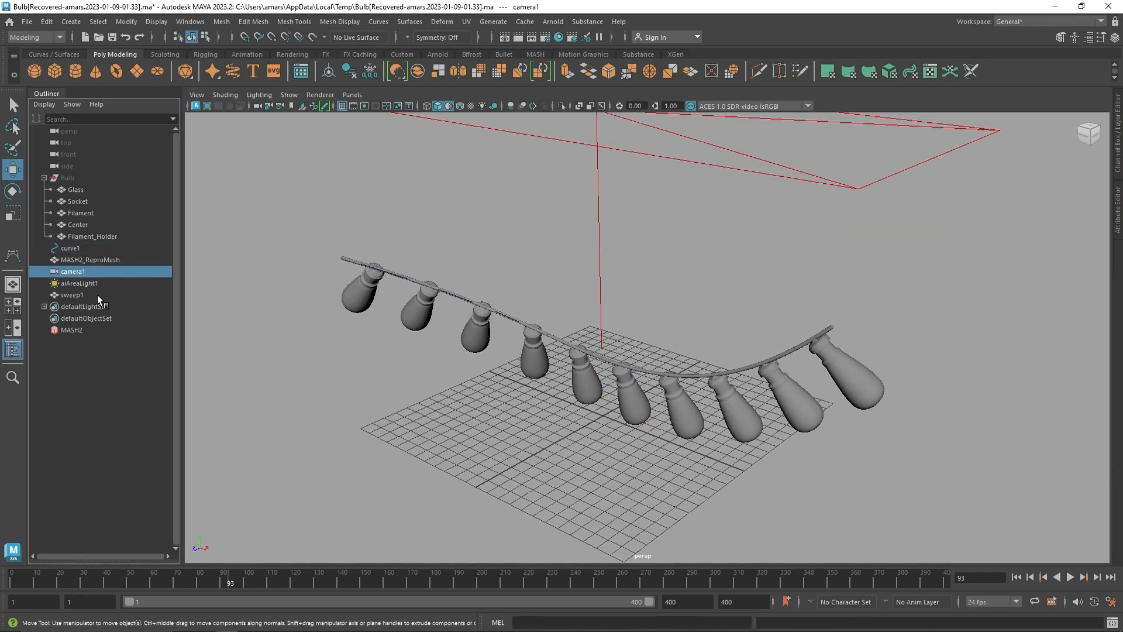
Step: Set the Scale Profile of the sweep1 cable's sweep mesh creator to 0.126
click(97, 295)
click(1118, 225)
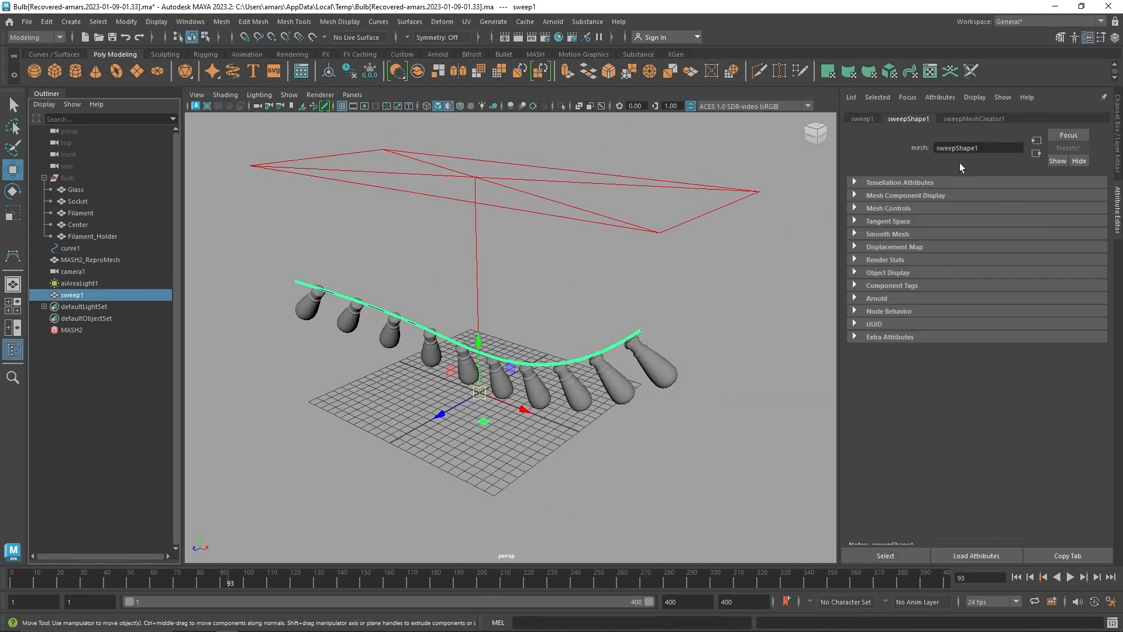
click(972, 120)
mouse_move(984, 331)
mouse_down()
mouse_move(993, 329)
mouse_move(984, 332)
mouse_up()
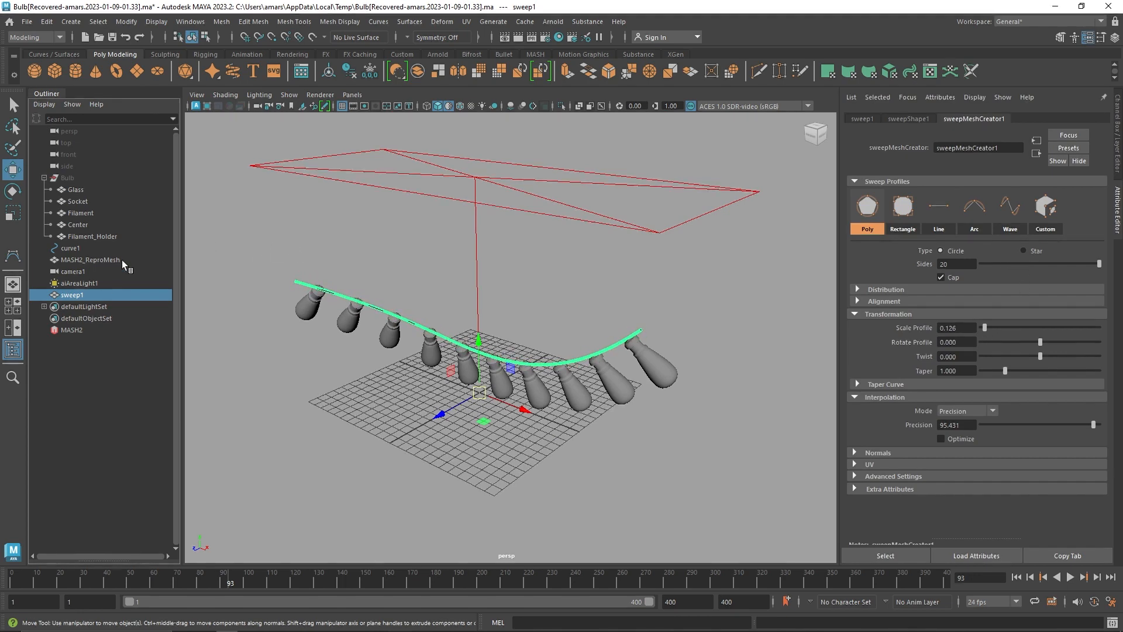
Step: Set the Number of Points in the Distribute node of MASH2 to 5 and inspect the more widely spaced bulbs
click(91, 330)
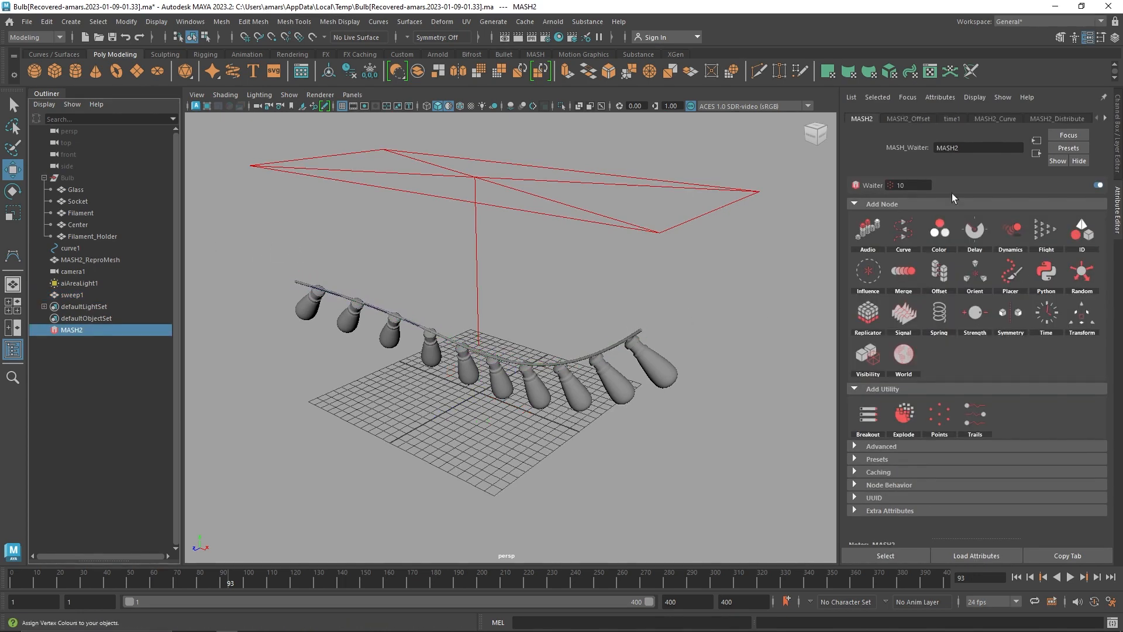
click(919, 118)
click(1037, 118)
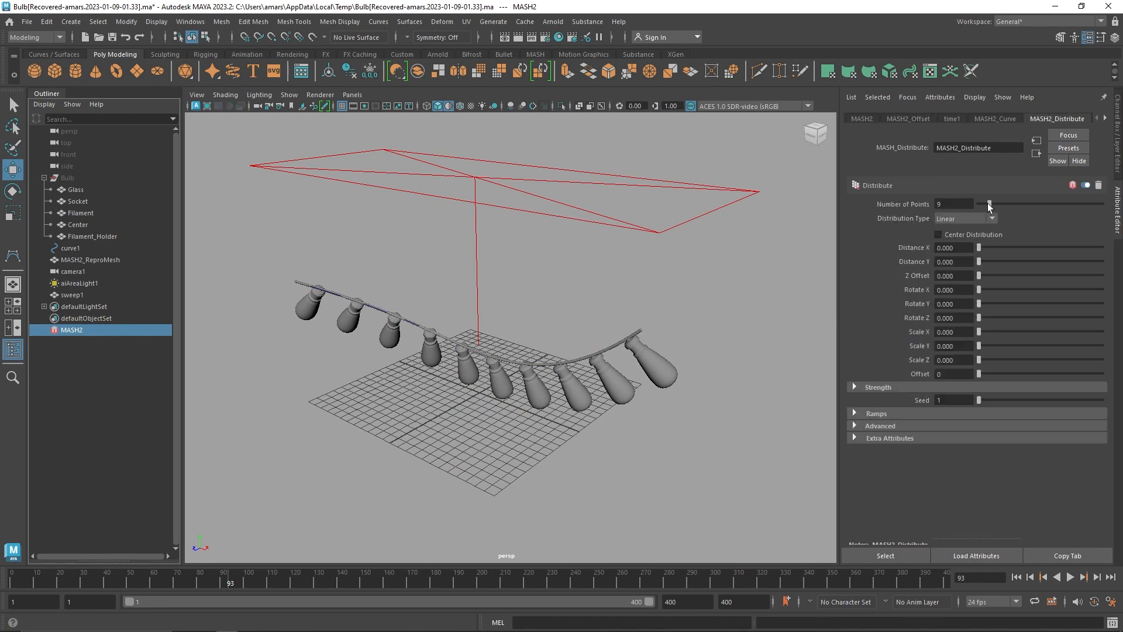
drag(987, 203, 984, 204)
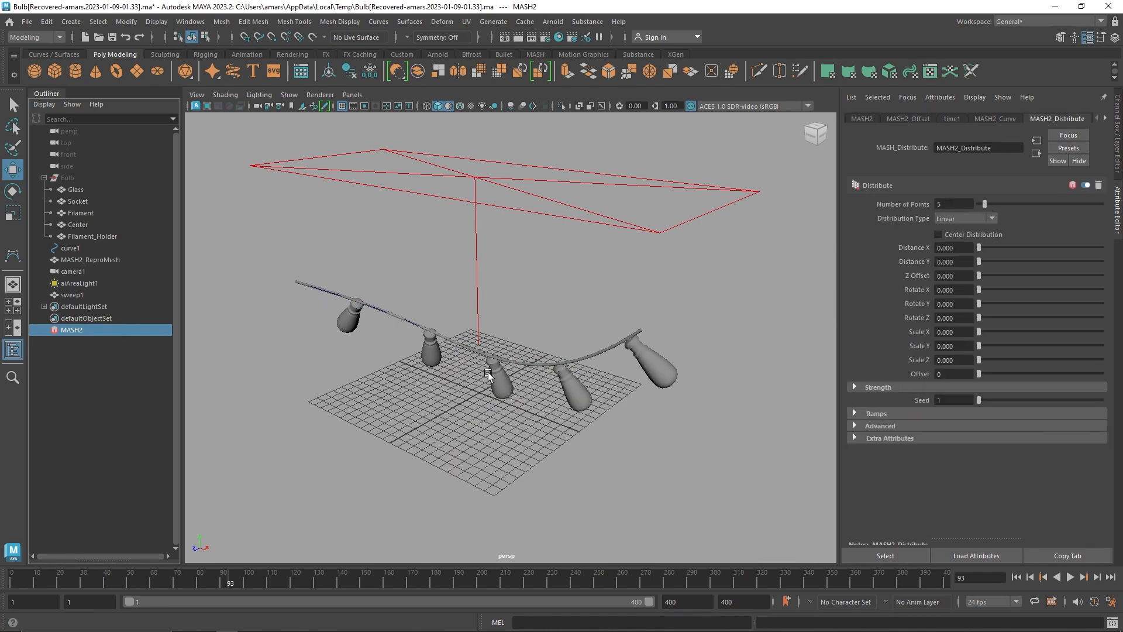
alt+drag(488, 372, 488, 357)
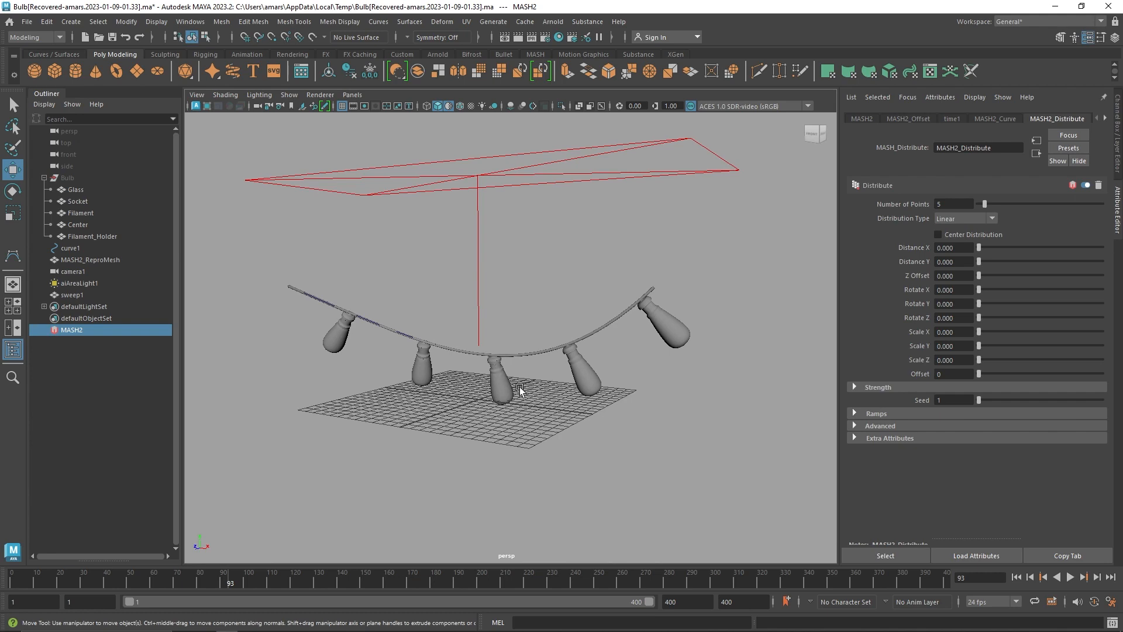
mouse_move(495, 403)
alt+mouse_down()
mouse_move(476, 380)
mouse_move(574, 375)
mouse_move(438, 416)
mouse_move(454, 398)
mouse_move(484, 394)
alt+mouse_up()
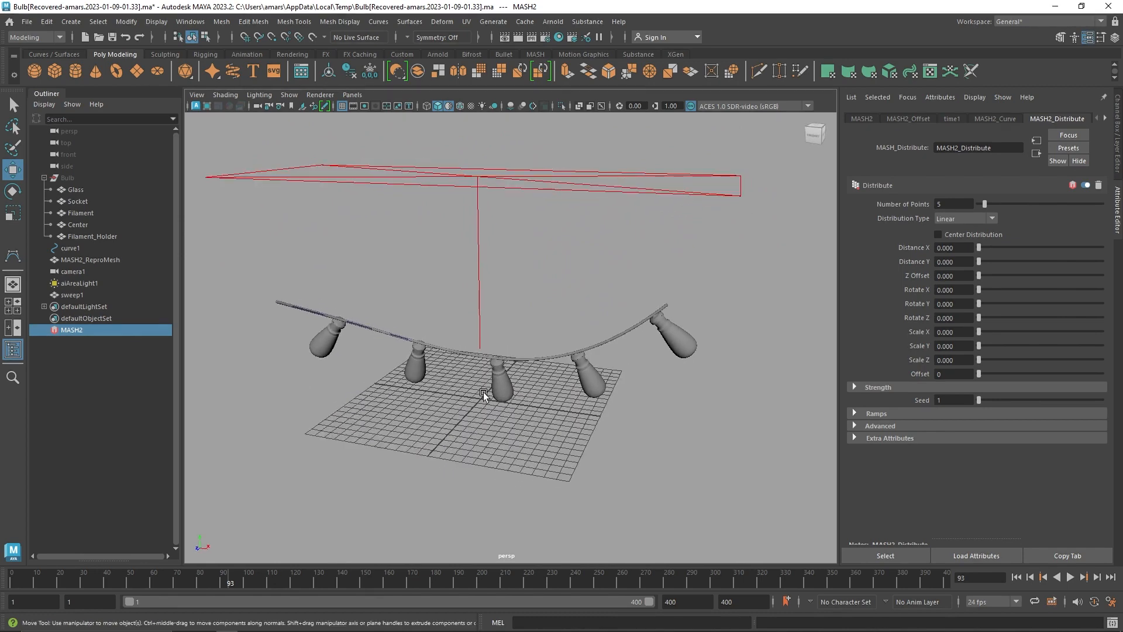